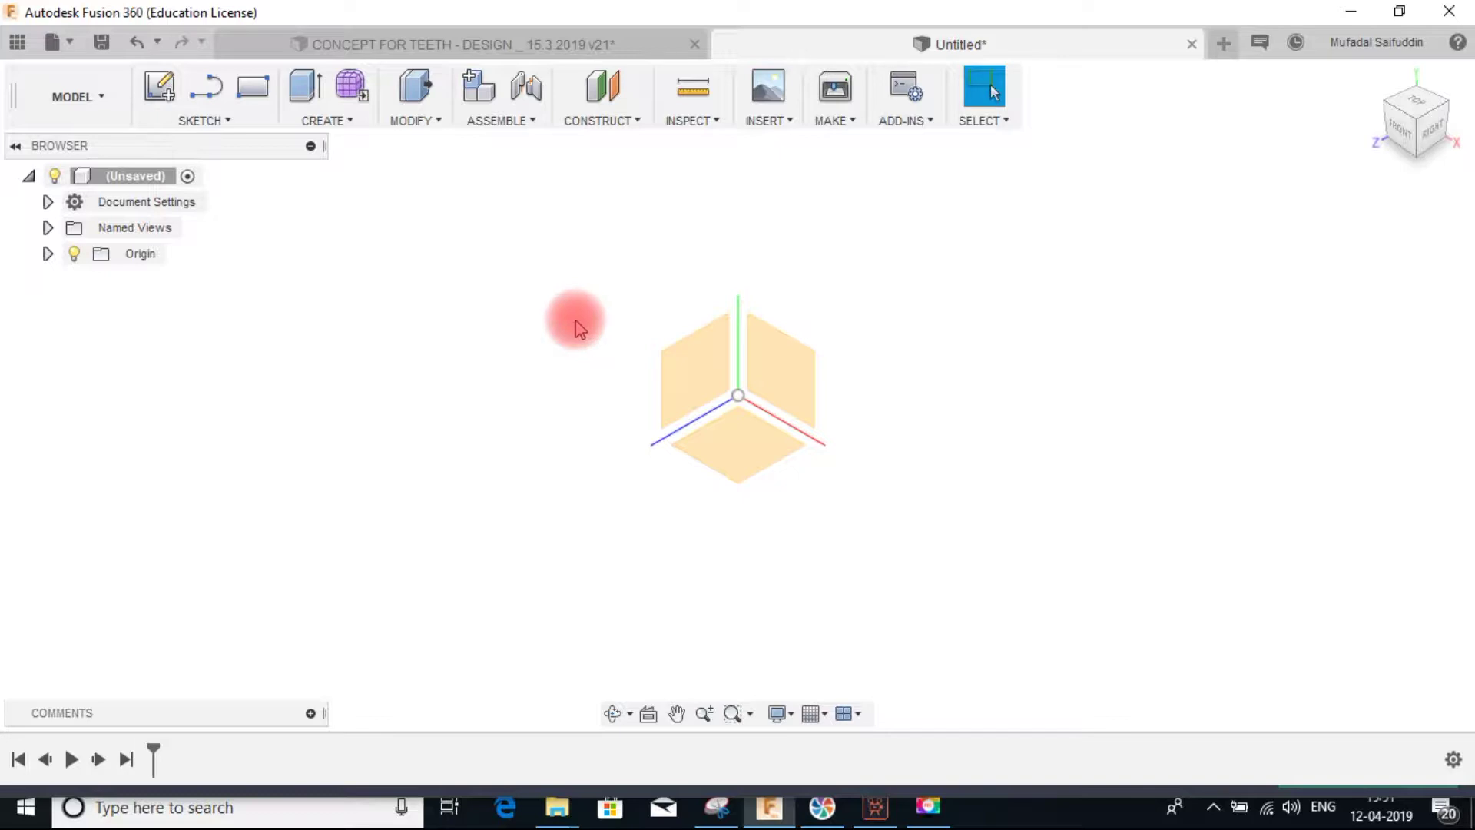
- Add a new component named BASE BRACKET to the top-level design
{"action": "double_click", "coordinate": [164, 181]}
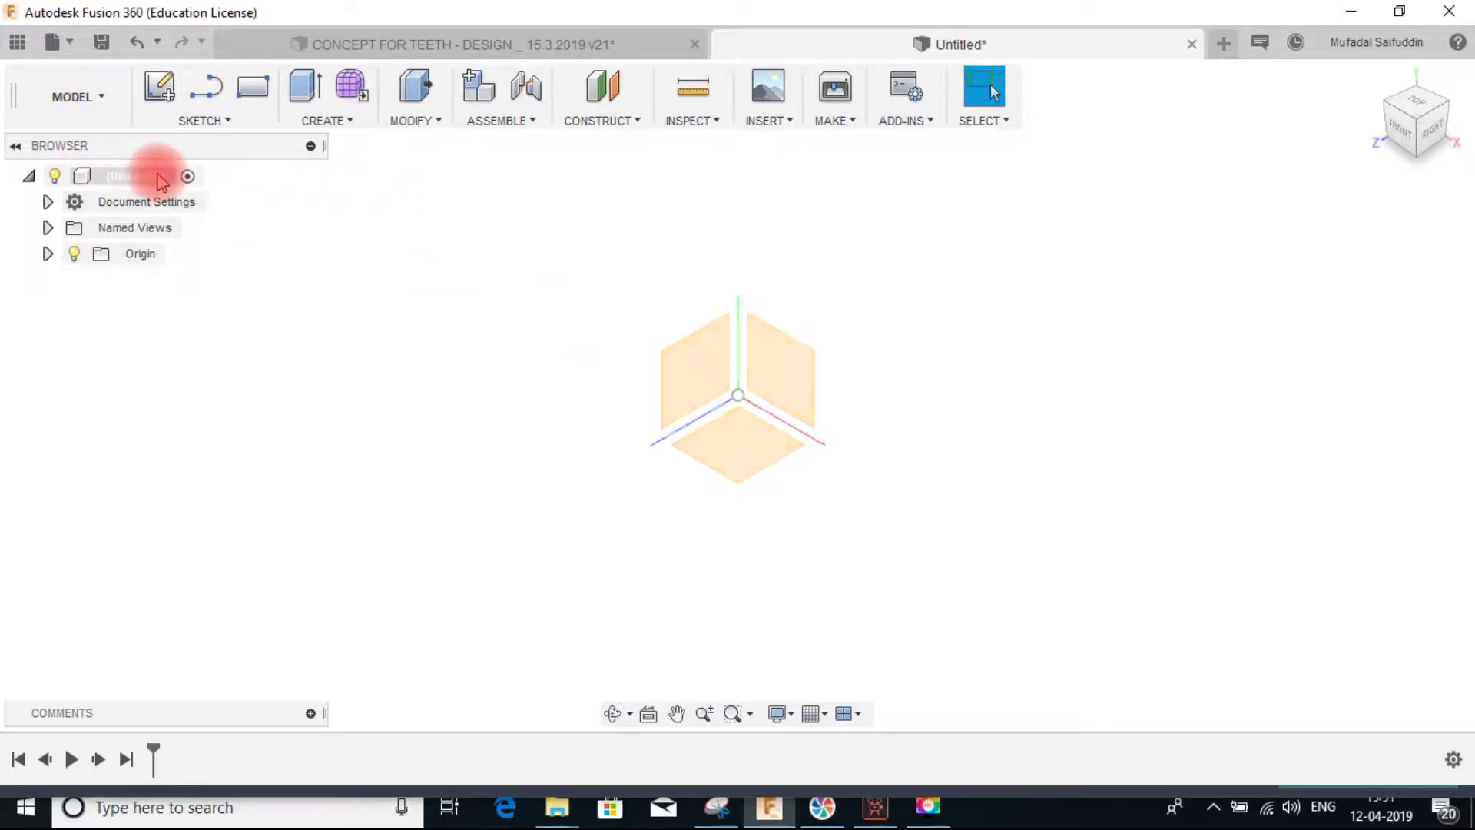
{"action": "right_click", "coordinate": [159, 177]}
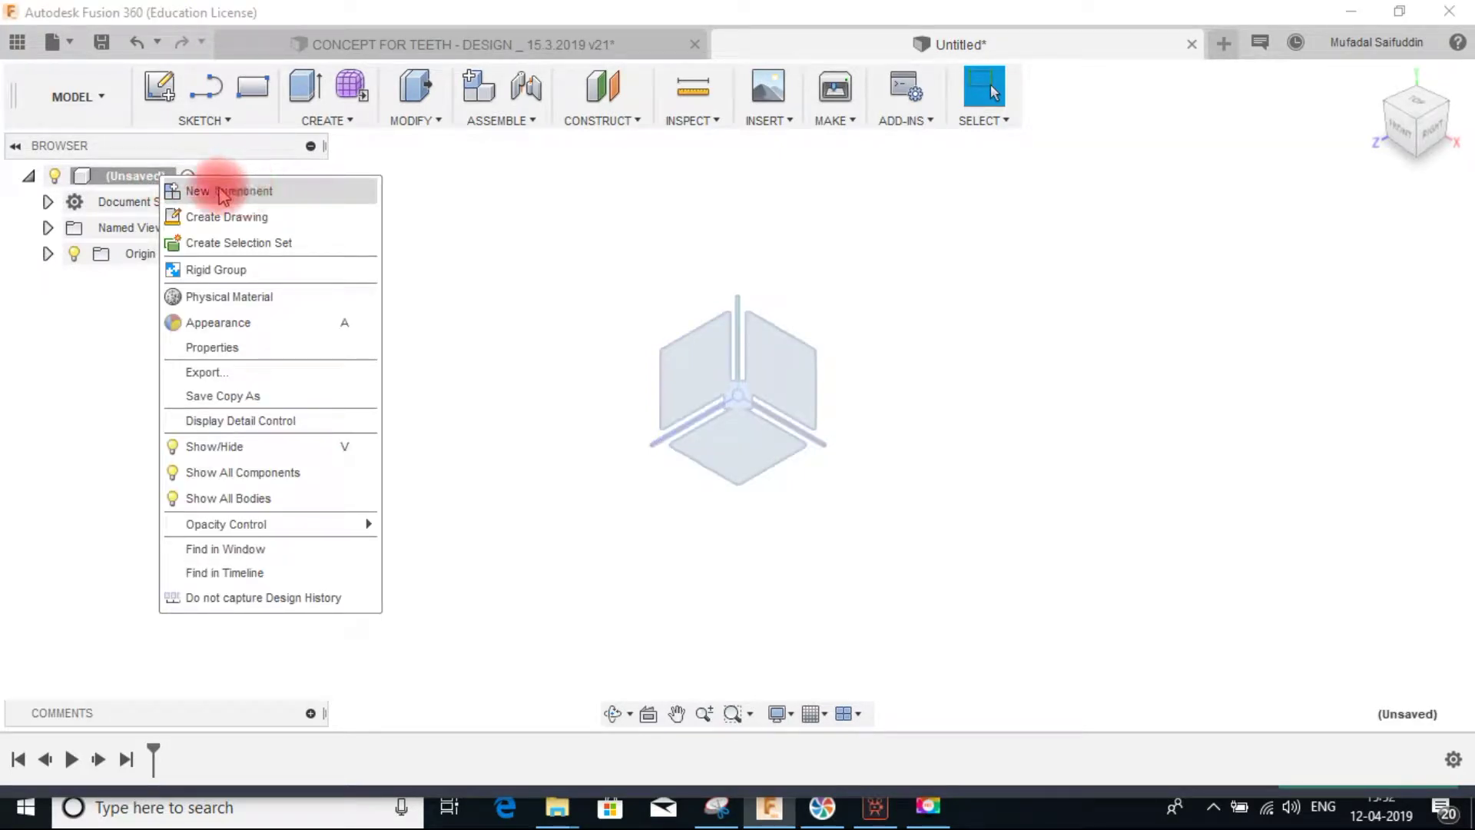
{"action": "left_click", "coordinate": [119, 173]}
{"action": "right_click", "coordinate": [86, 182]}
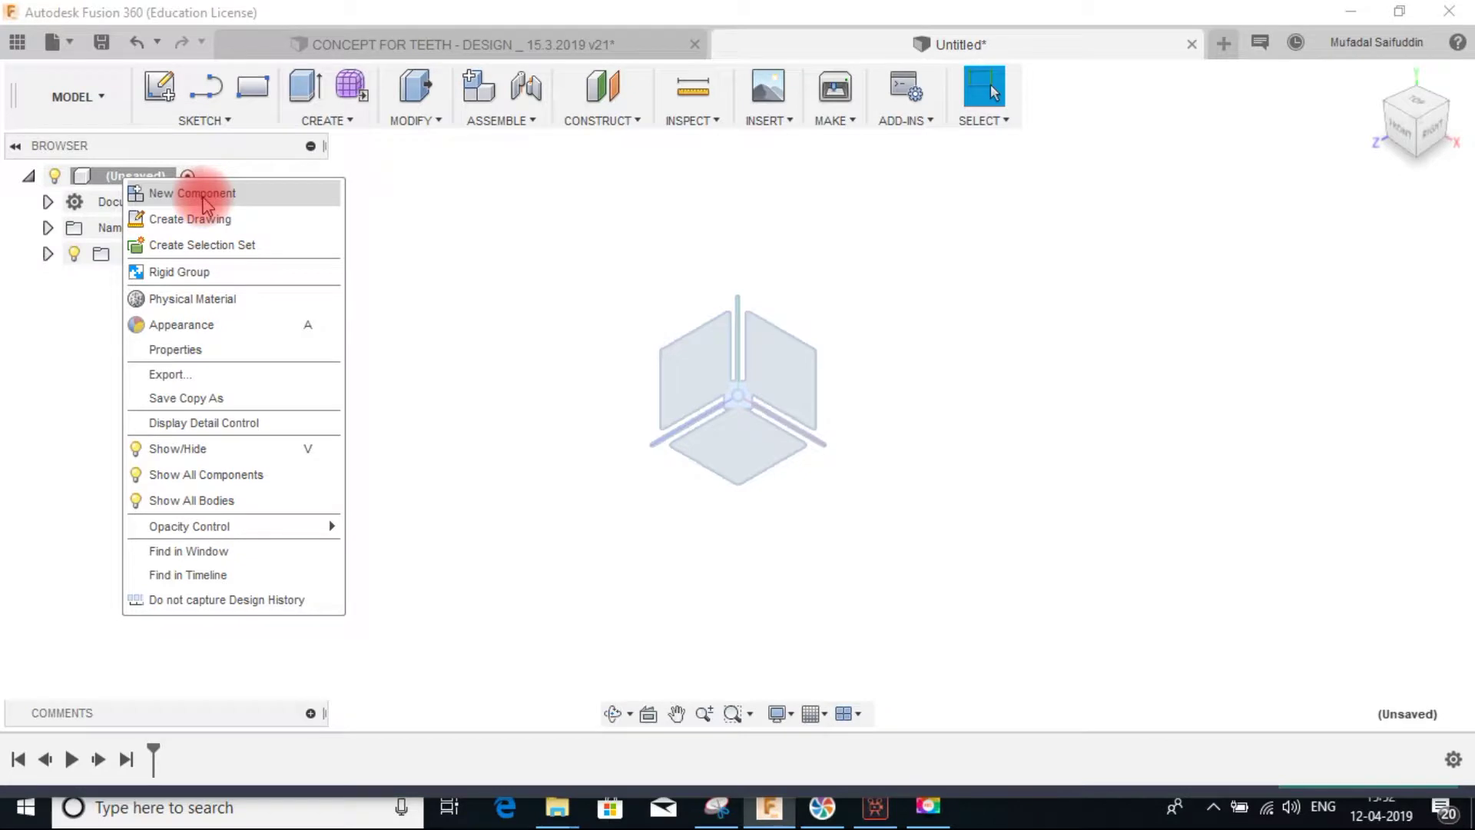
{"action": "left_click", "coordinate": [206, 194]}
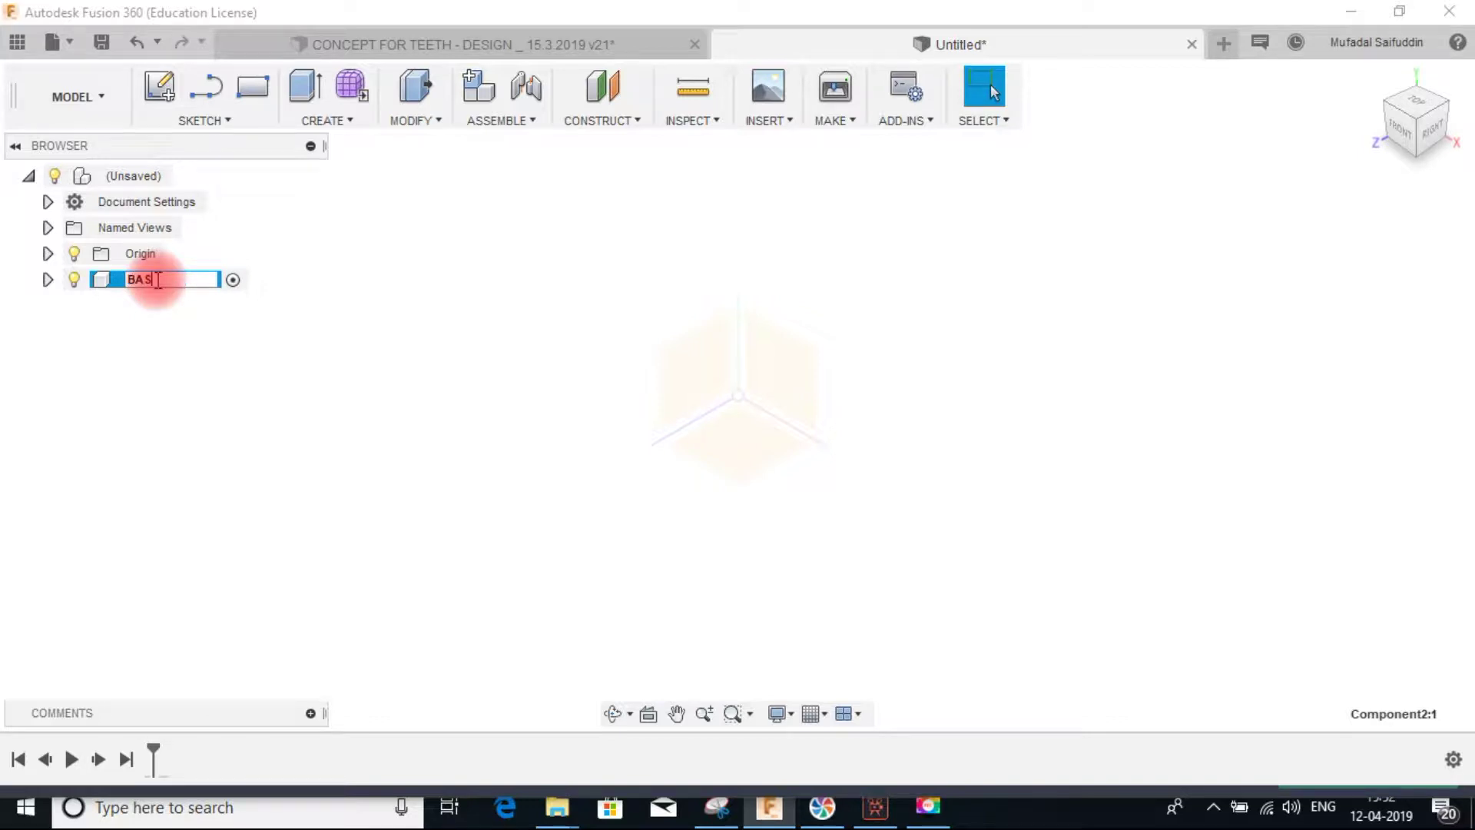
{"action": "left_click", "coordinate": [445, 300]}
- Expand BASE BRACKET, turn on its origin planes, and start a new sketch
{"action": "left_click", "coordinate": [48, 279]}
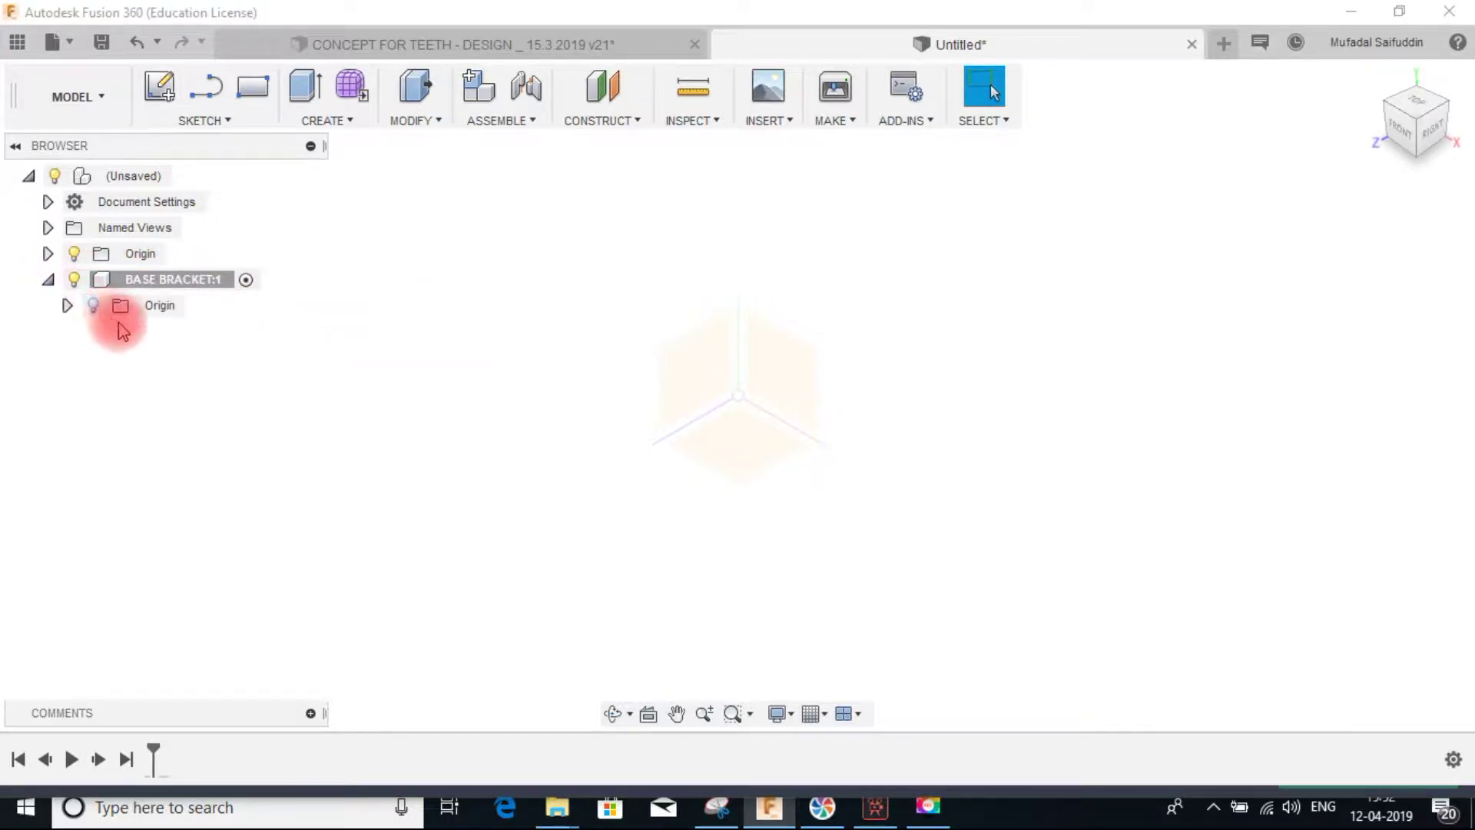
{"action": "left_click", "coordinate": [93, 307]}
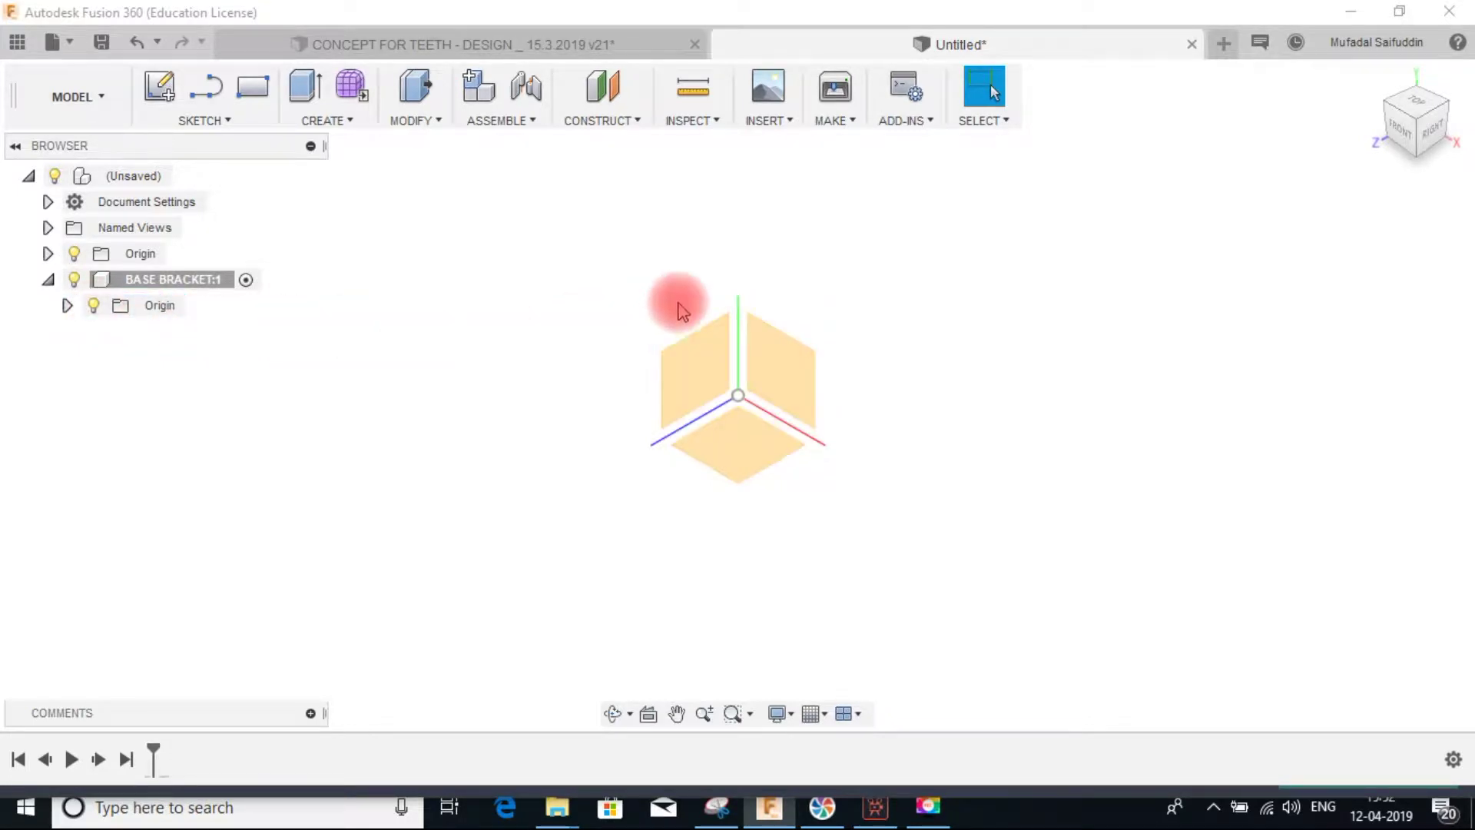
{"action": "left_click", "coordinate": [162, 108]}
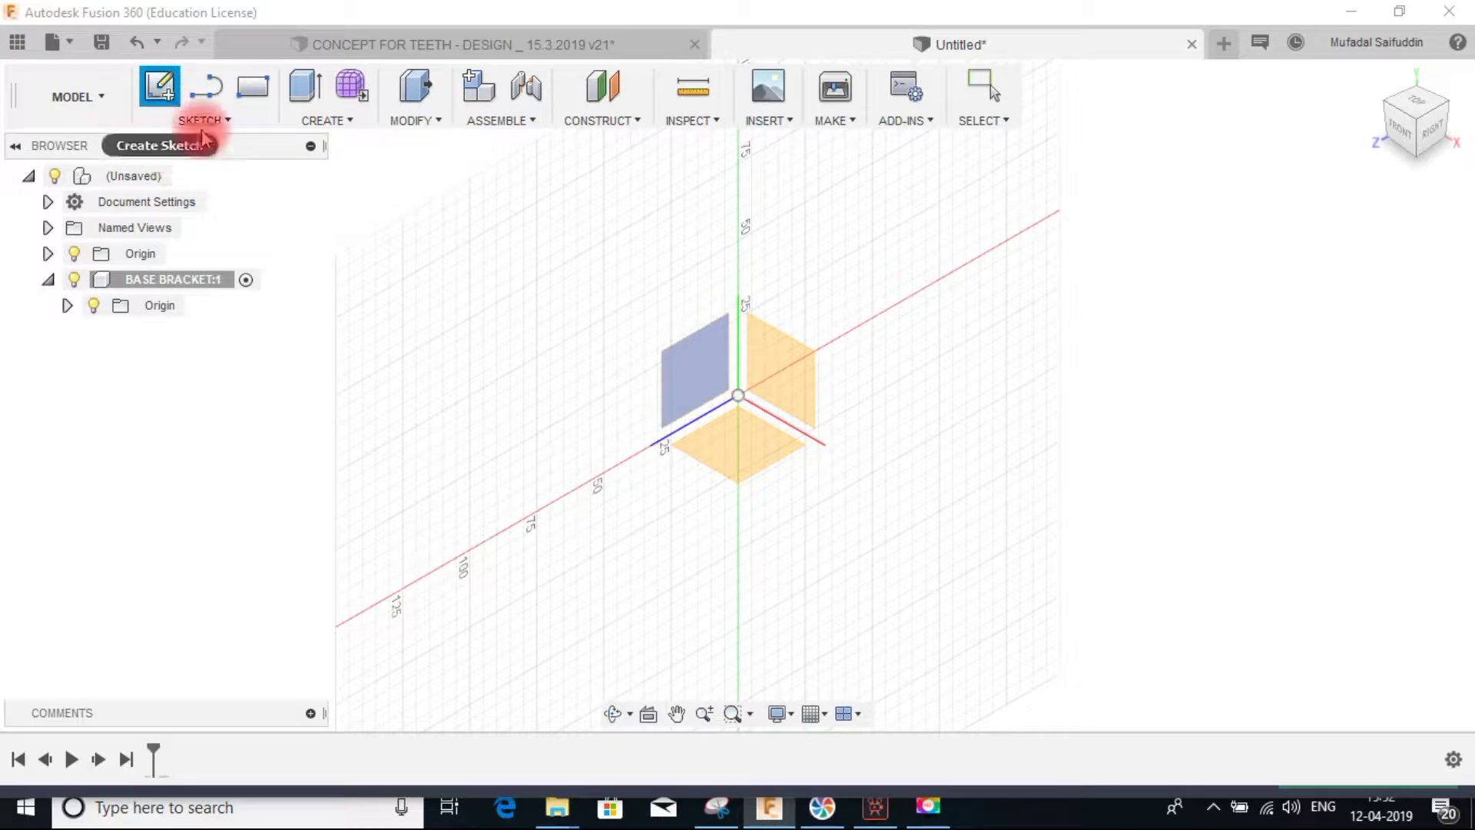
- Start the sketch on the YZ origin plane and show the Circle types
{"action": "left_click", "coordinate": [708, 367]}
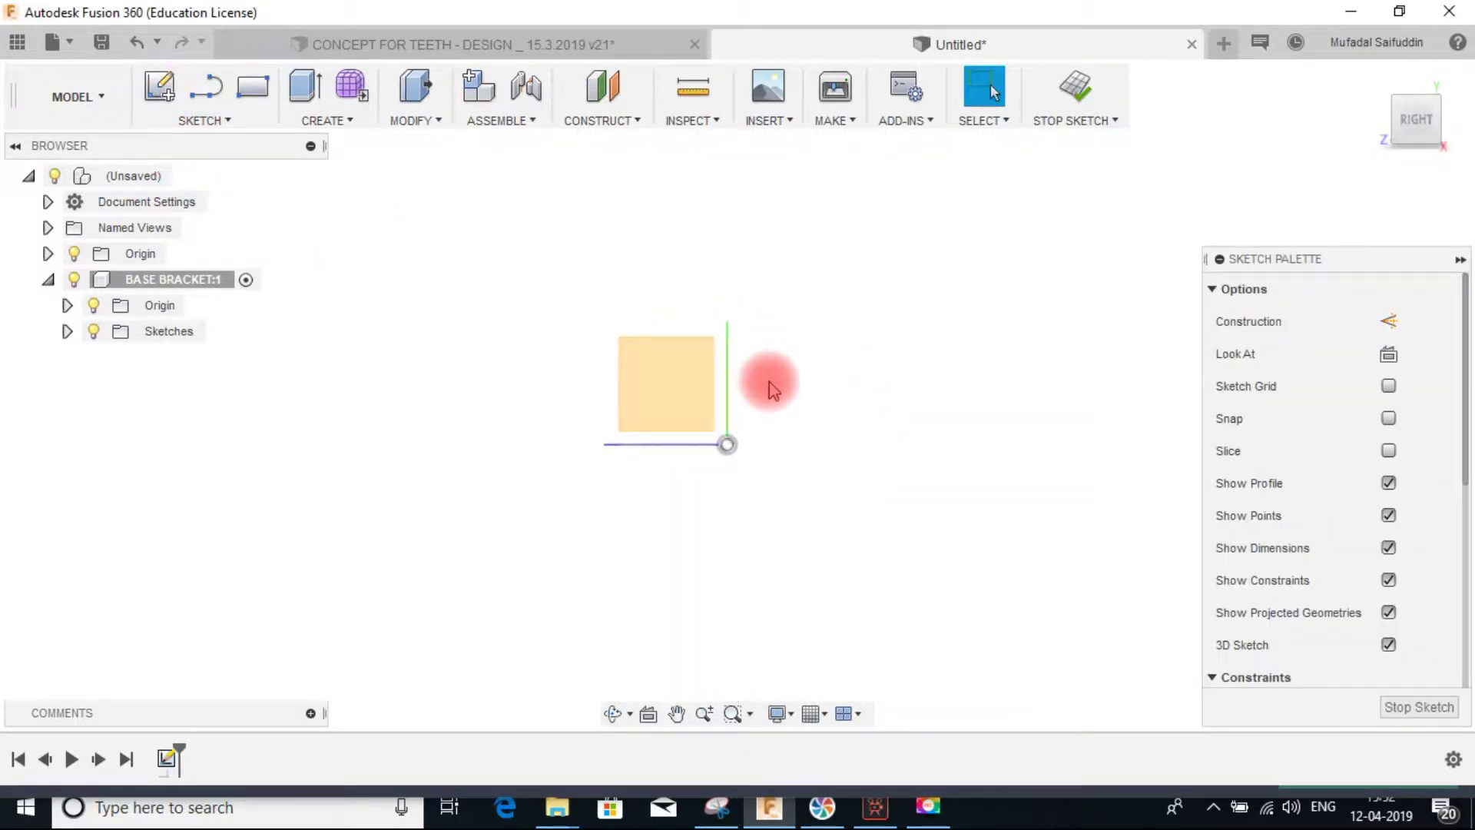
{"action": "left_click", "coordinate": [204, 120]}
{"action": "mouse_move", "coordinate": [257, 218]}
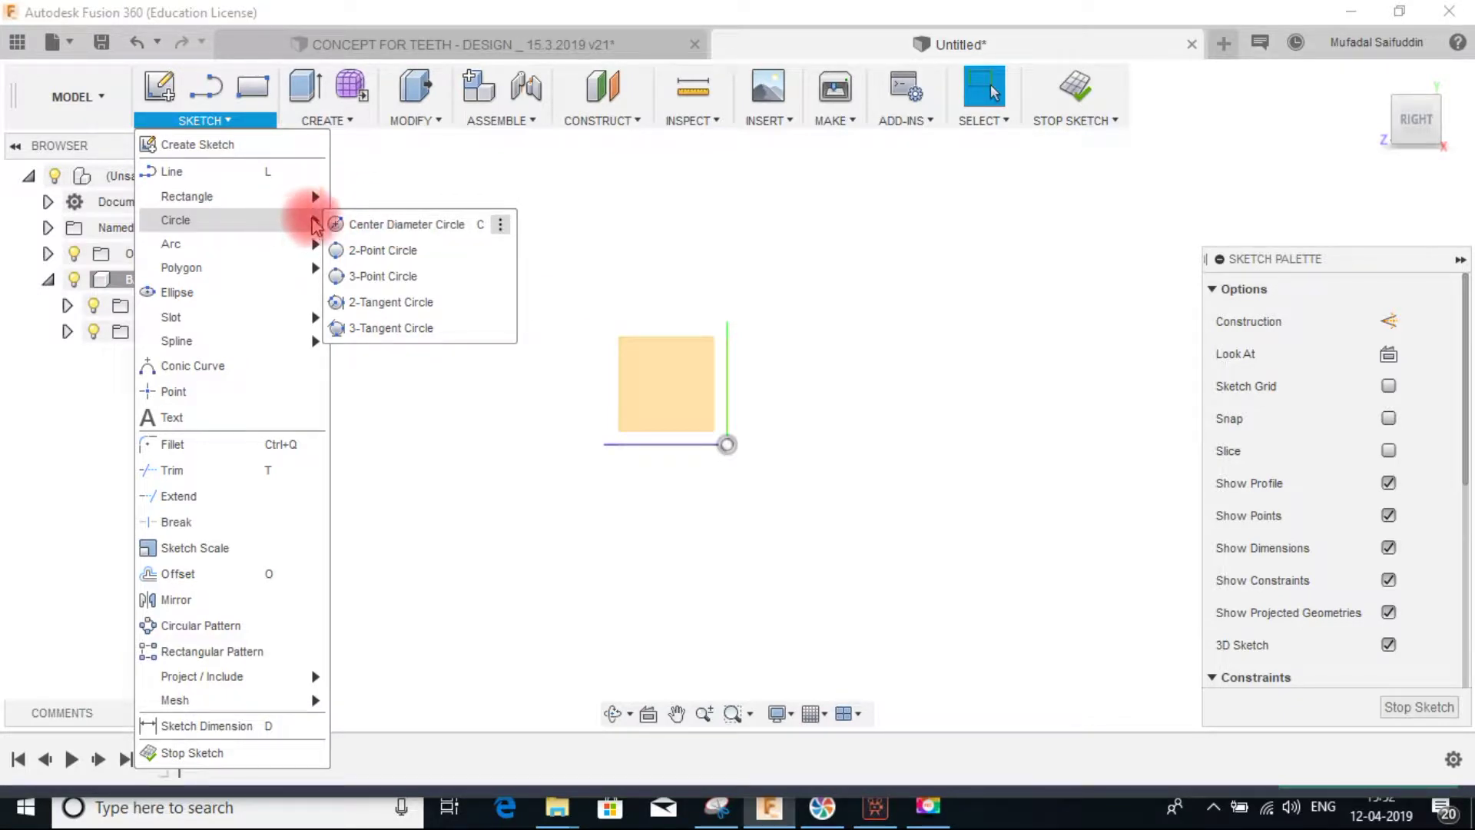
- Draw two Center Diameter circles side by side on the sketch
{"action": "left_click", "coordinate": [375, 227]}
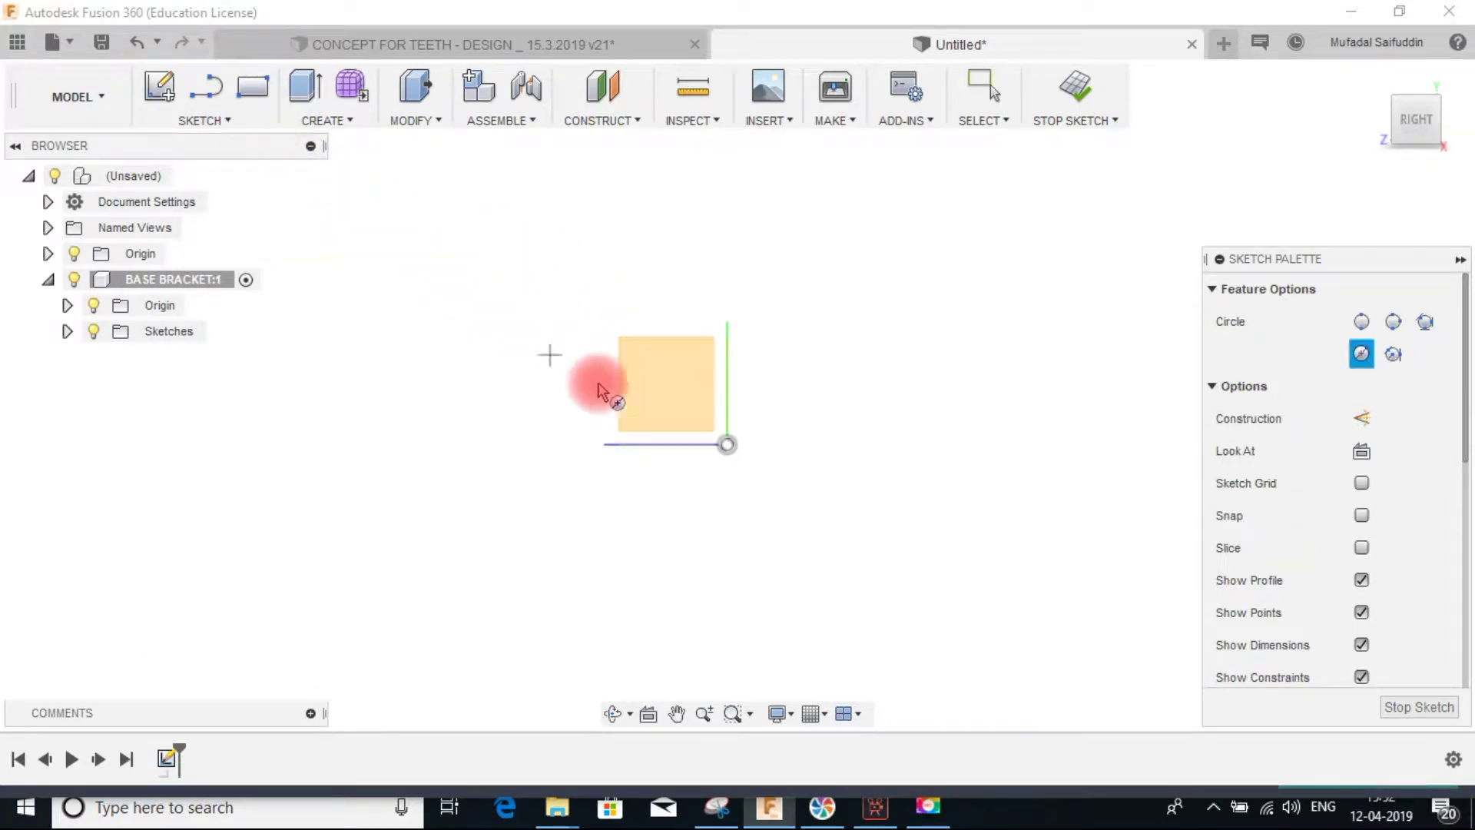
{"action": "left_click", "coordinate": [673, 394]}
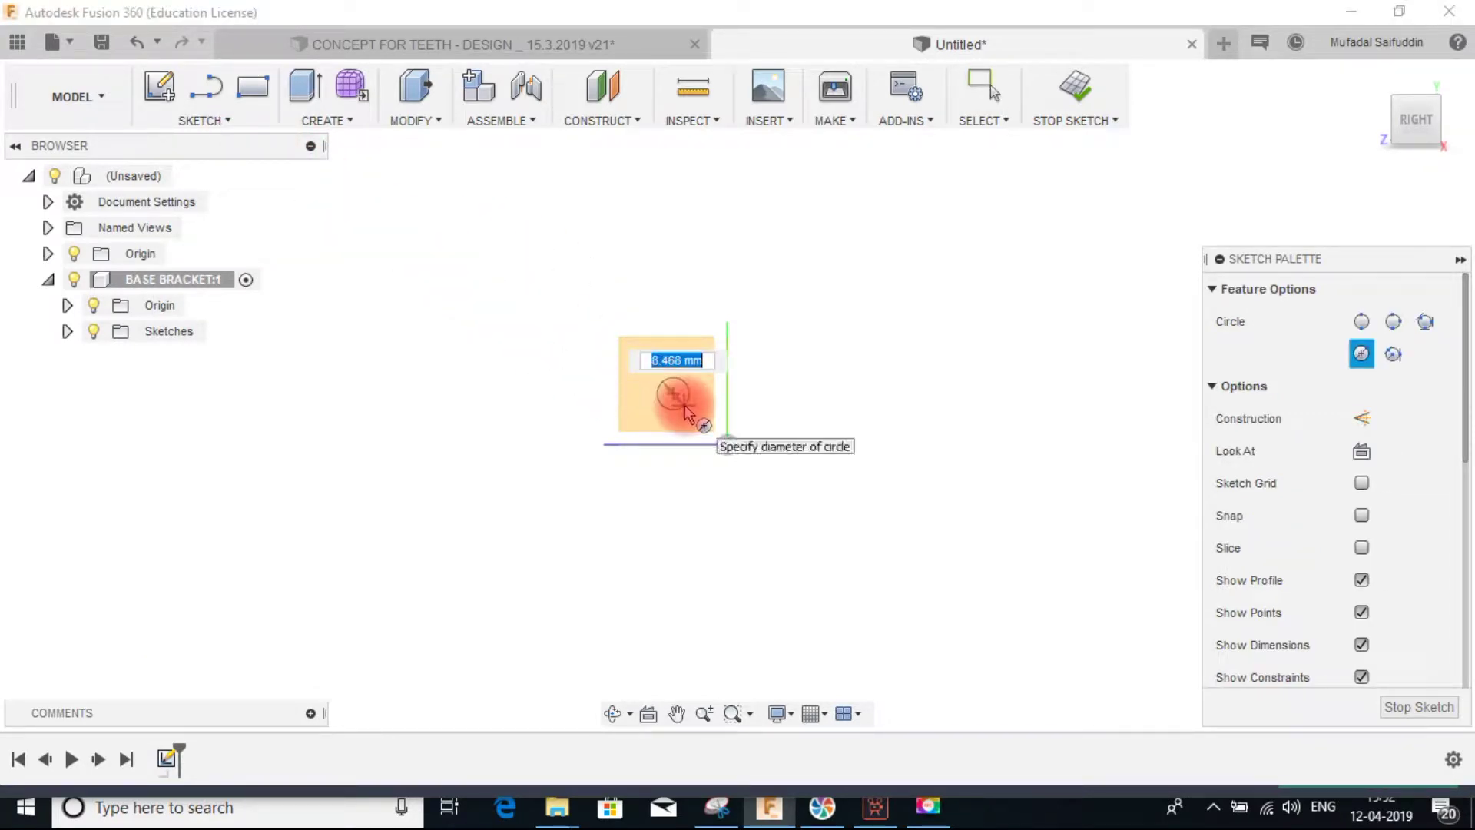
{"action": "left_click", "coordinate": [685, 402]}
{"action": "left_click", "coordinate": [204, 121]}
{"action": "mouse_move", "coordinate": [184, 218]}
{"action": "left_click", "coordinate": [391, 225]}
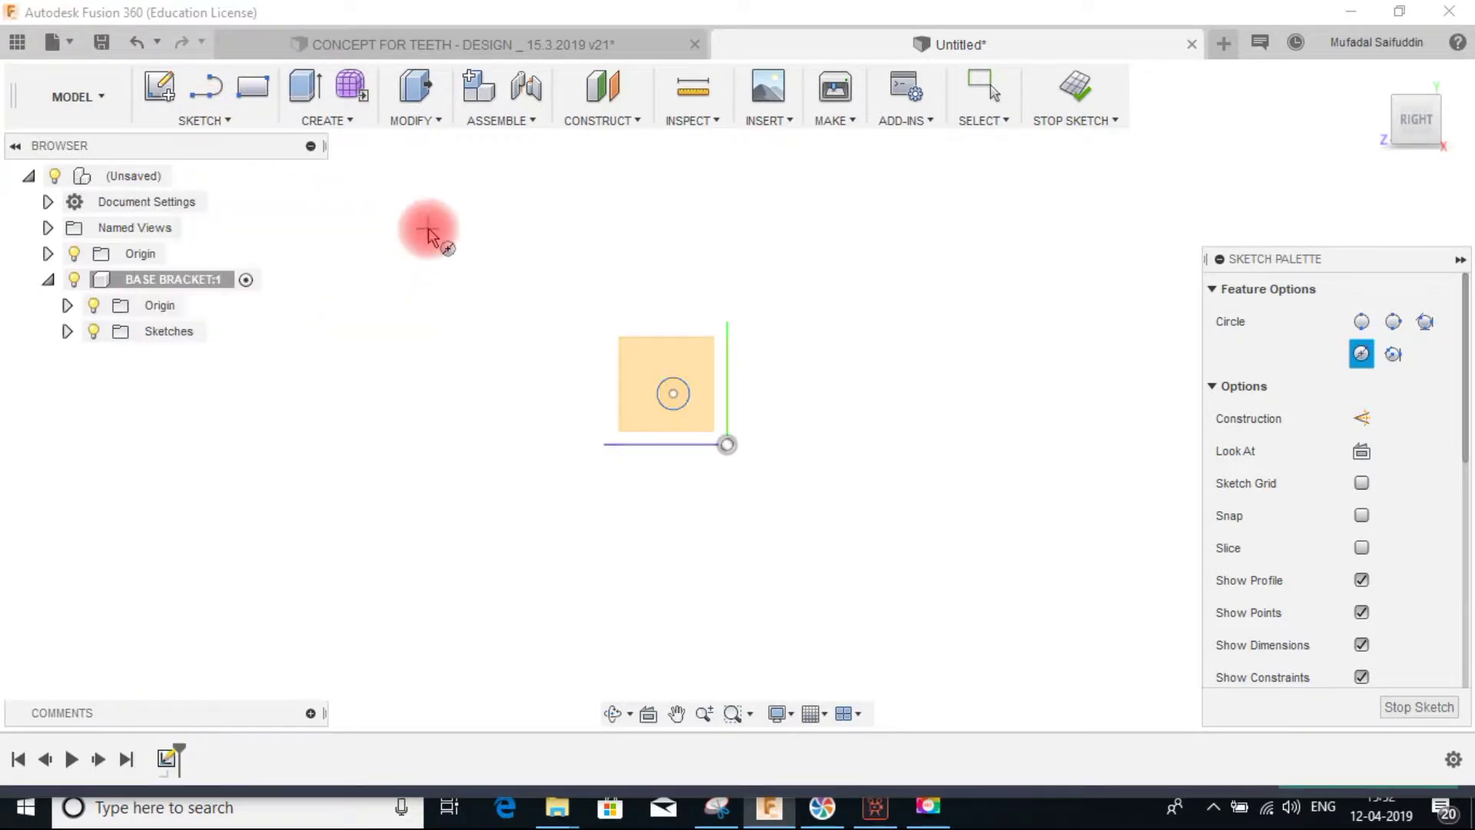
{"action": "left_click", "coordinate": [771, 393]}
{"action": "left_click", "coordinate": [782, 421]}
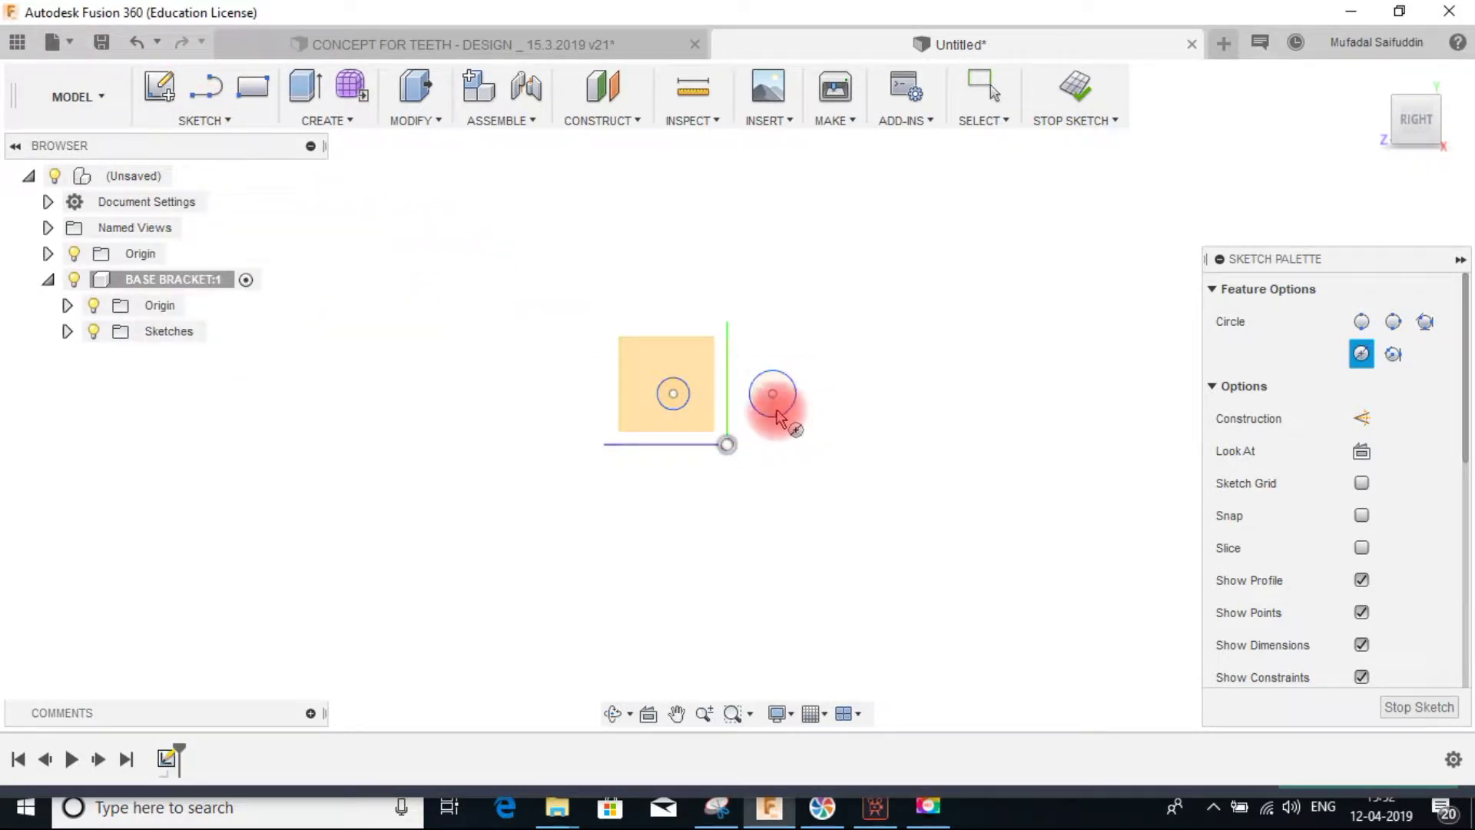
{"action": "key", "text": "Escape"}
- Dimension both circles to a 10 mm diameter
{"action": "key", "text": "d"}
{"action": "left_click", "coordinate": [787, 373]}
{"action": "left_click", "coordinate": [862, 267]}
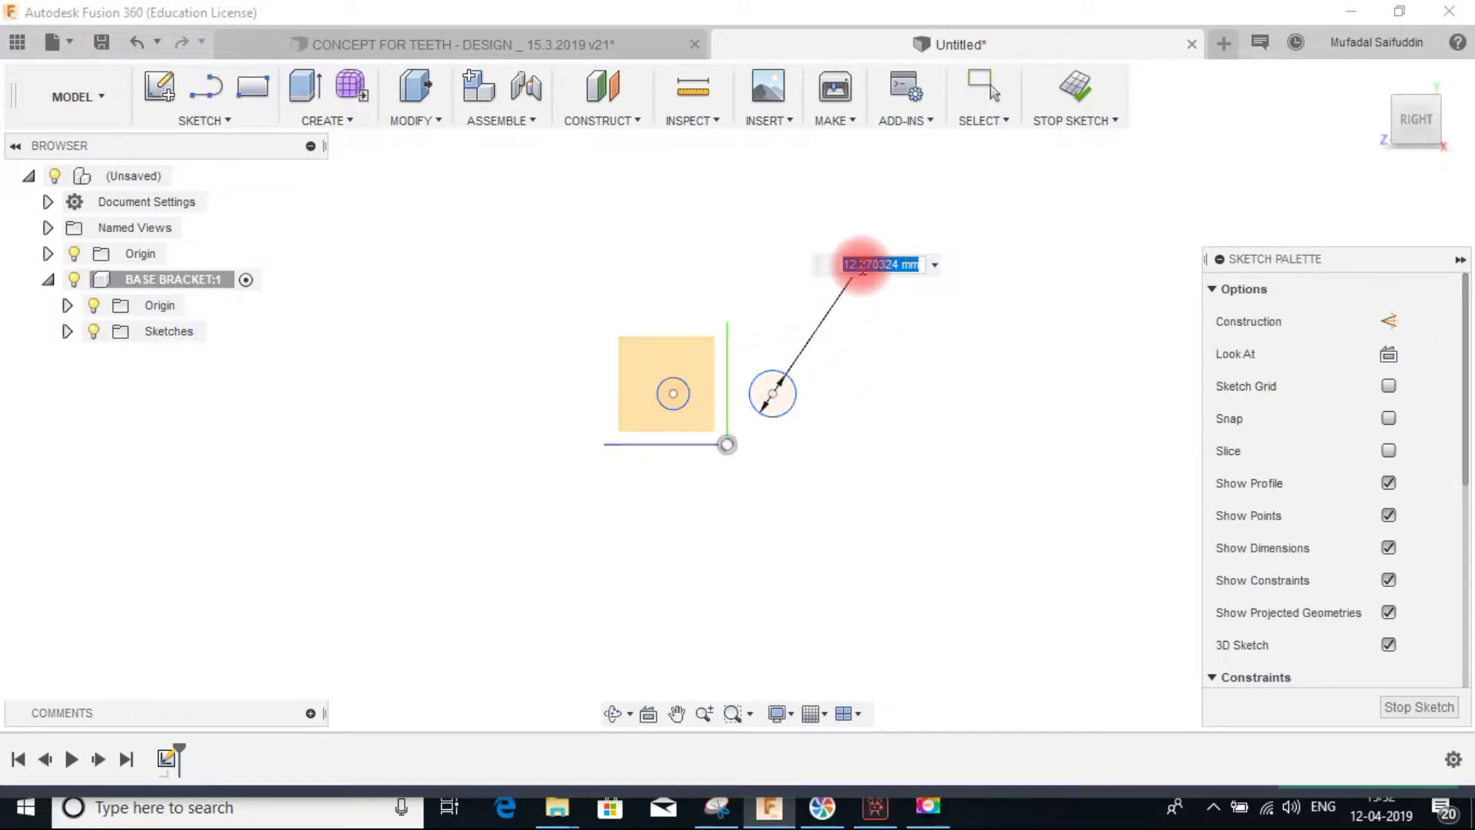
{"action": "type", "text": "10"}
{"action": "key", "text": "Return"}
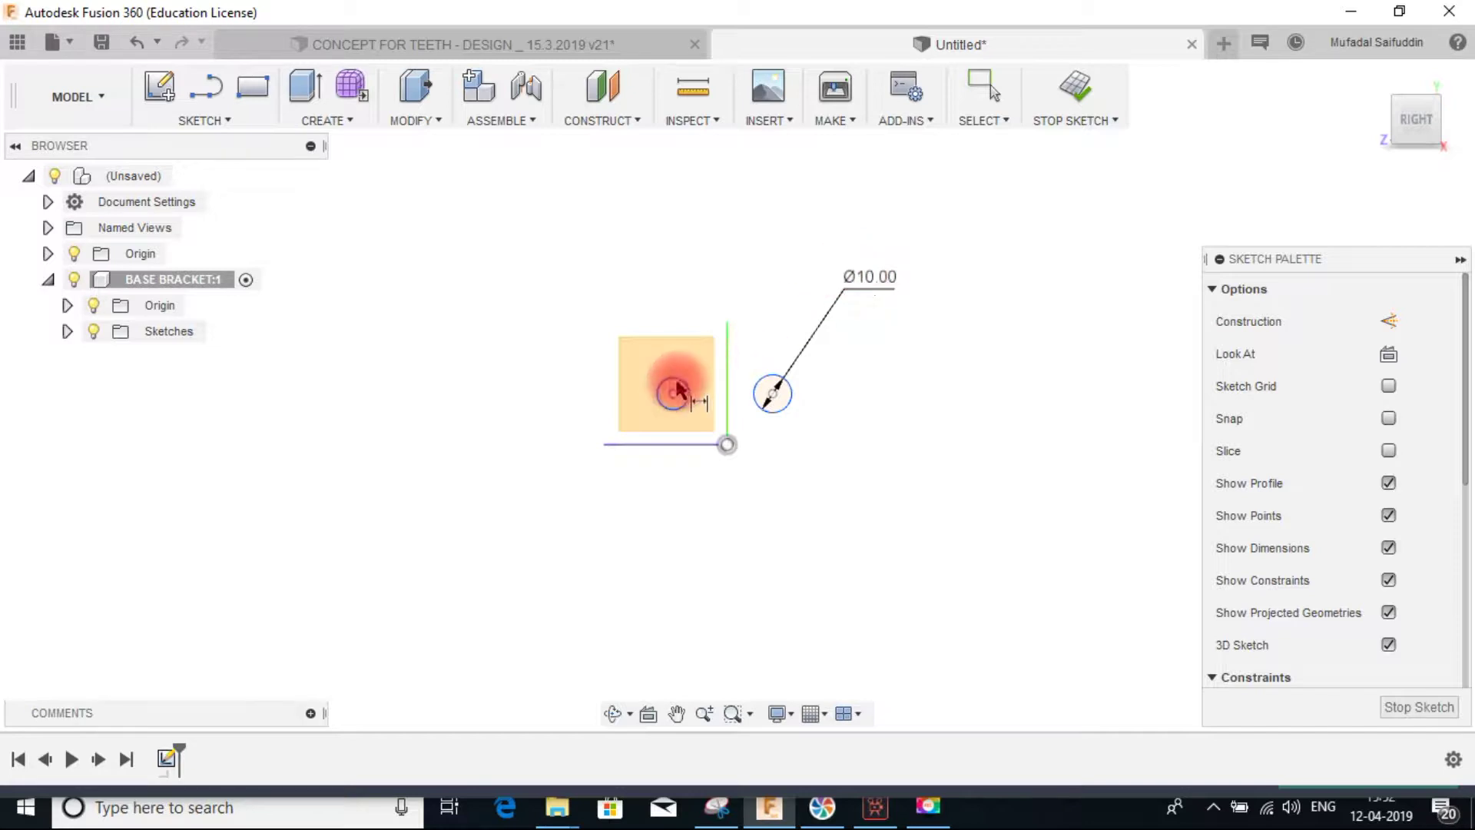
{"action": "key", "text": "Escape"}
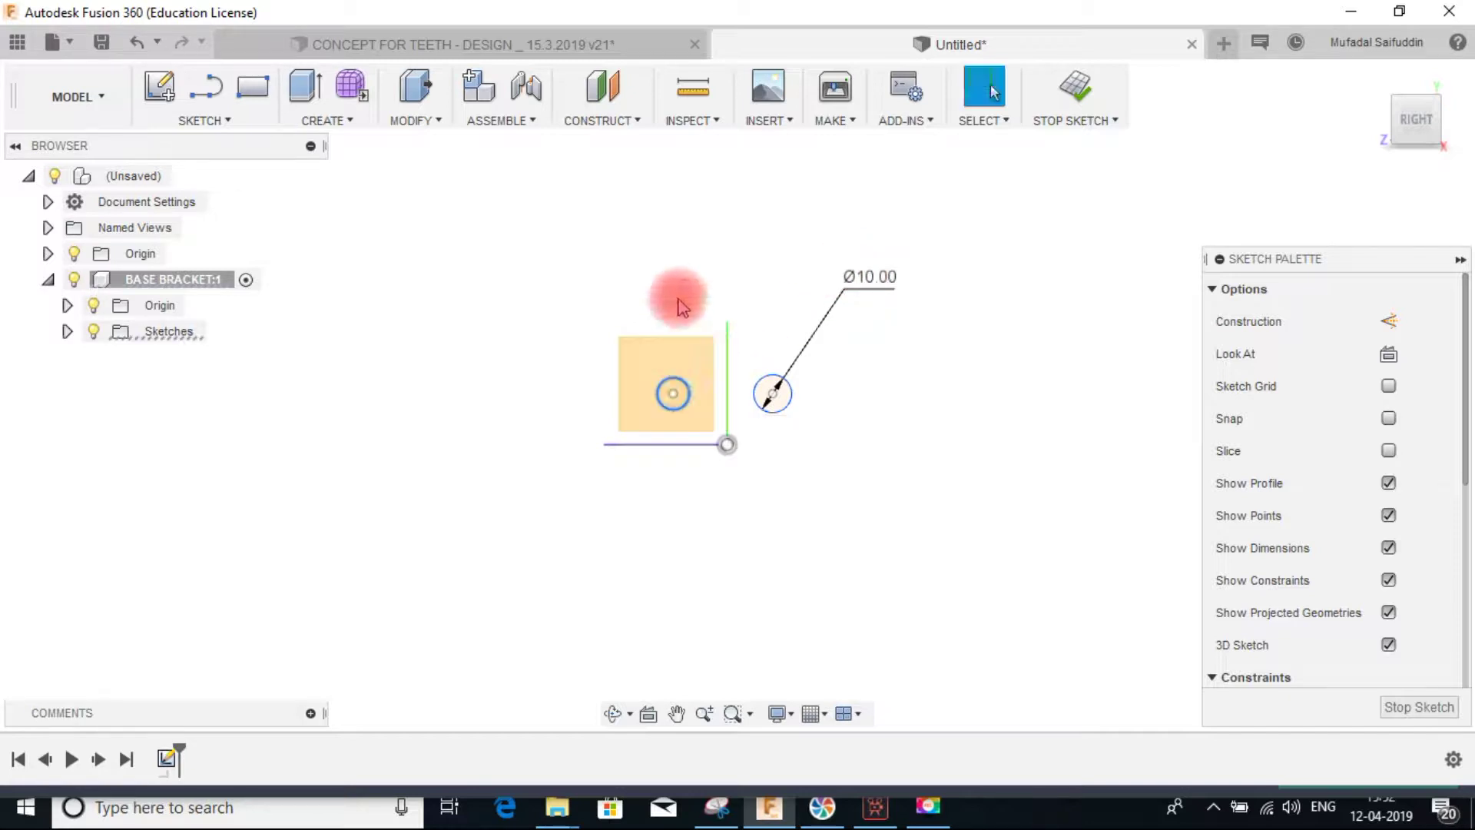
{"action": "left_click", "coordinate": [671, 397]}
{"action": "key", "text": "d"}
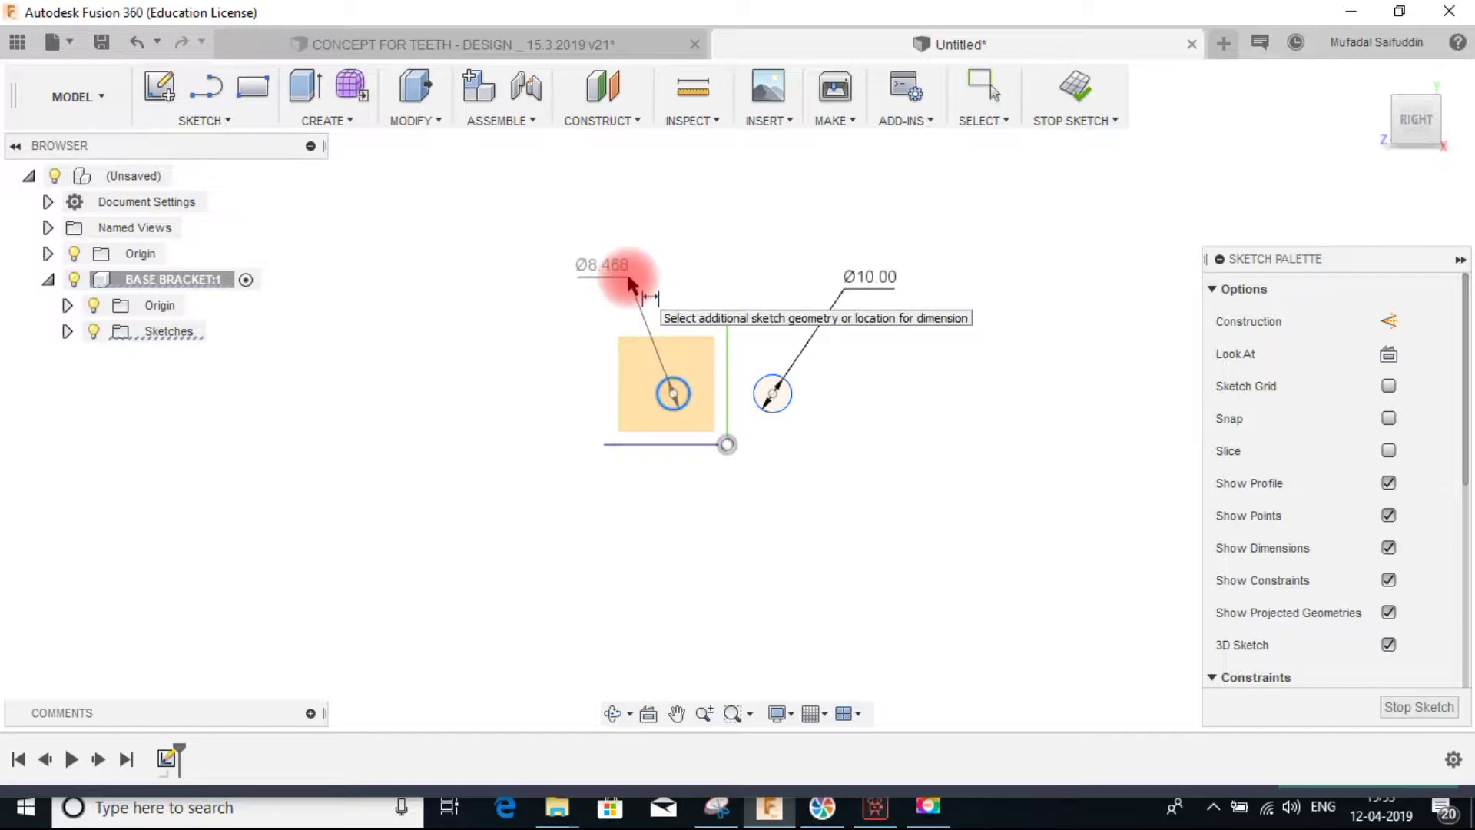
{"action": "left_click", "coordinate": [628, 279]}
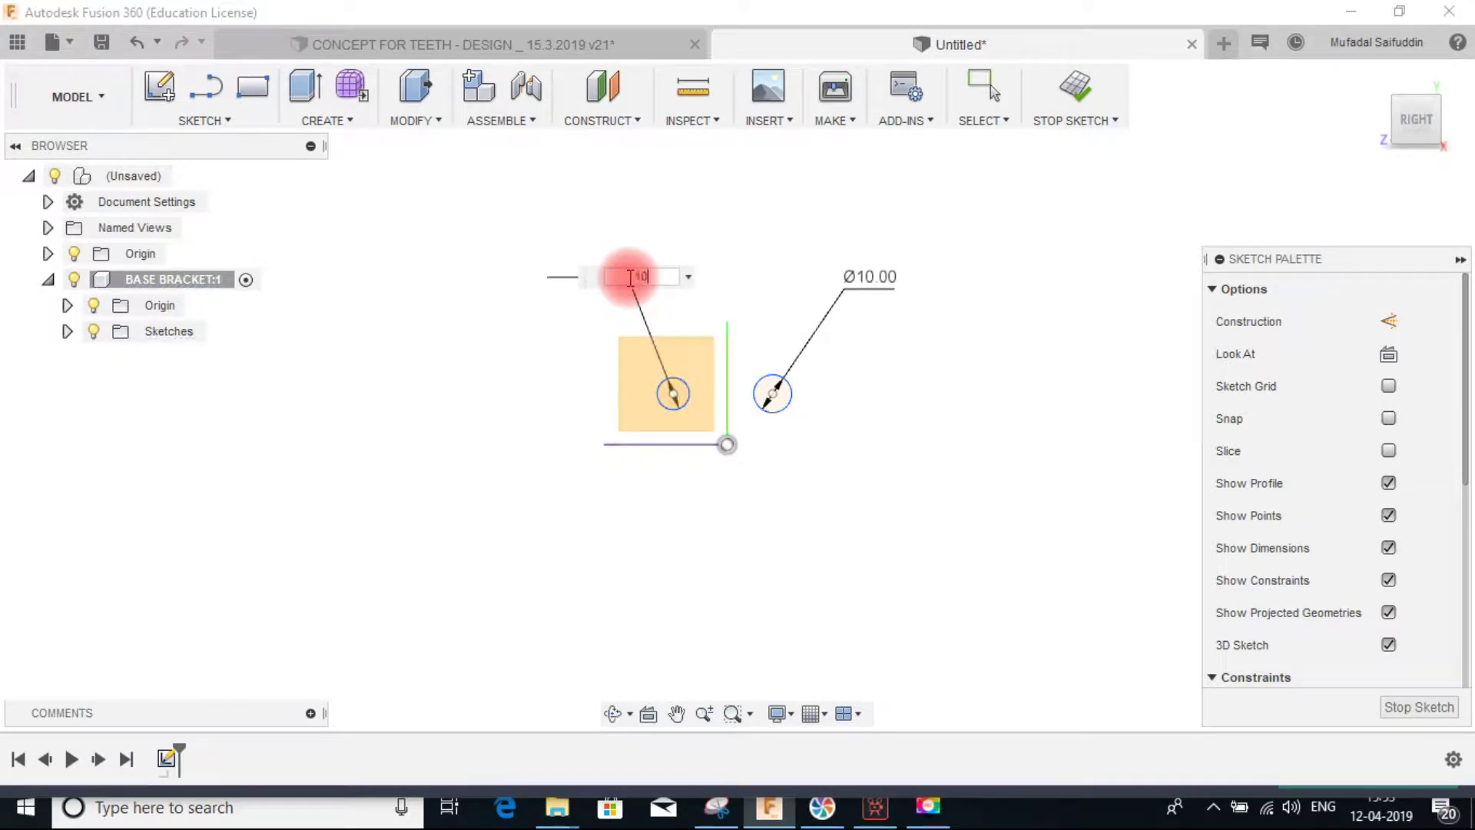
{"action": "key", "text": "Return"}
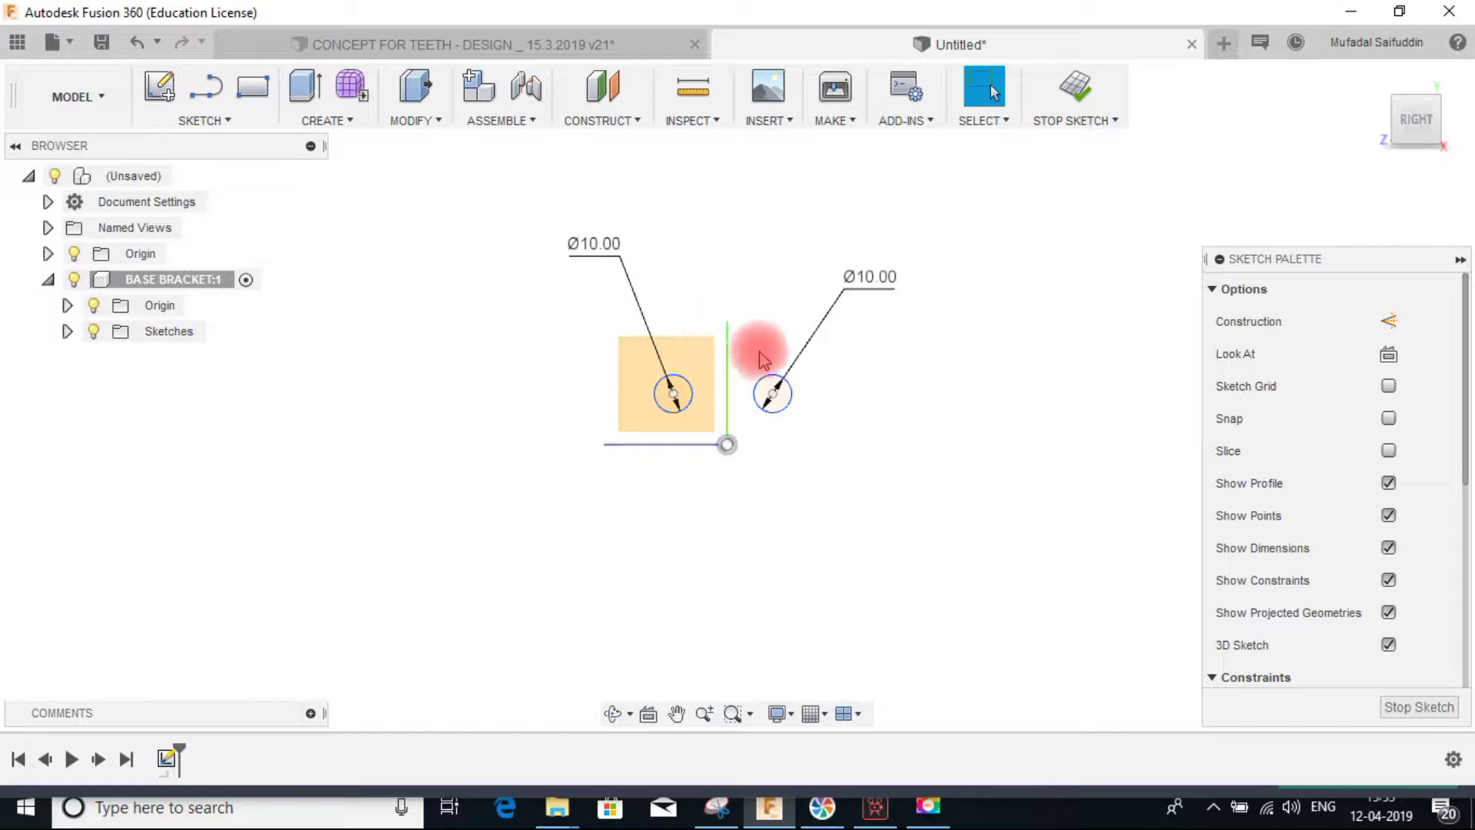
- Set the circle centres 32 mm apart, the left centre 16 mm from the origin
{"action": "left_click", "coordinate": [776, 398]}
{"action": "left_click", "coordinate": [769, 247]}
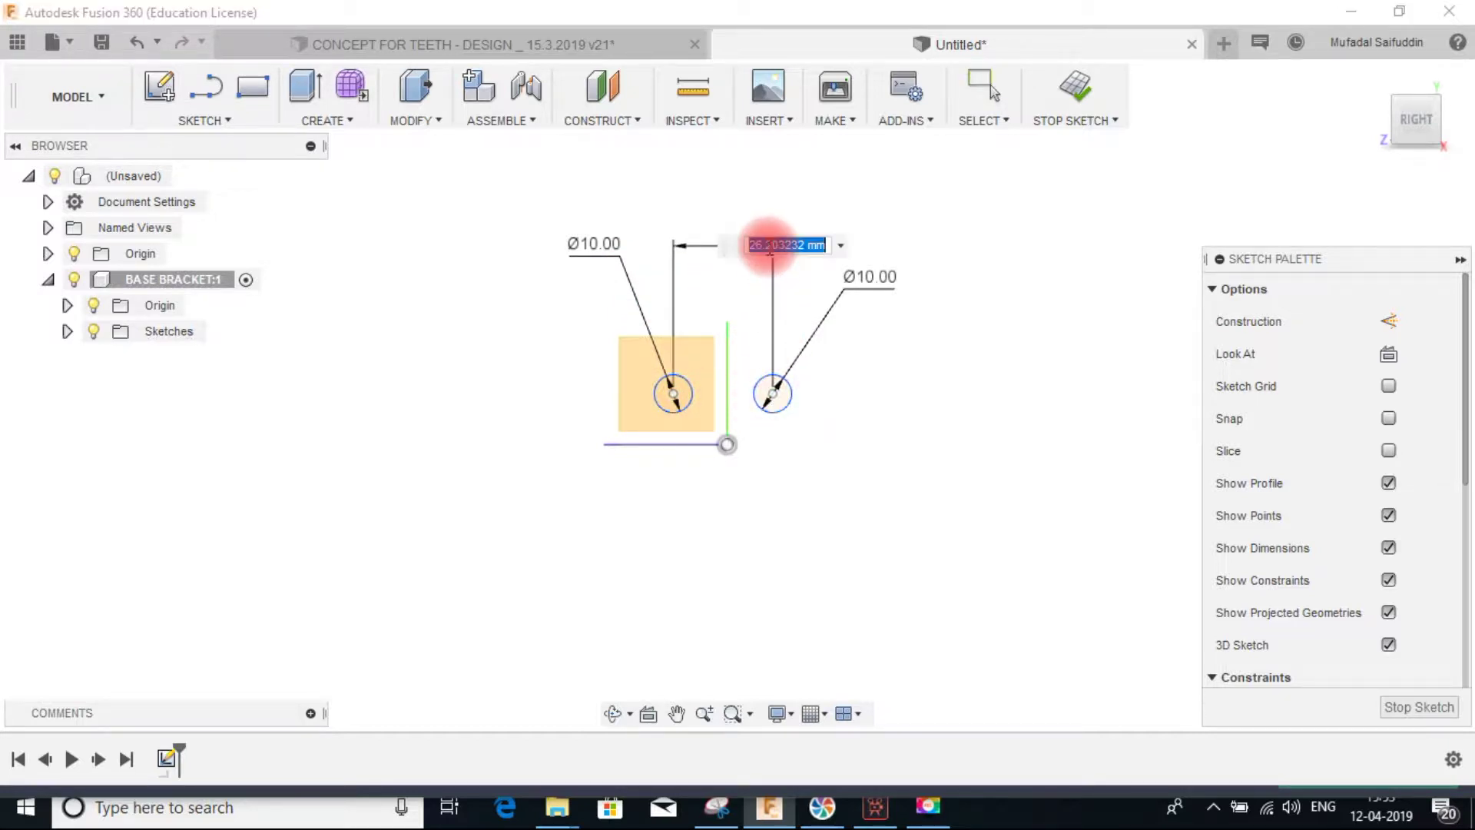
{"action": "type", "text": "32"}
{"action": "key", "text": "Return"}
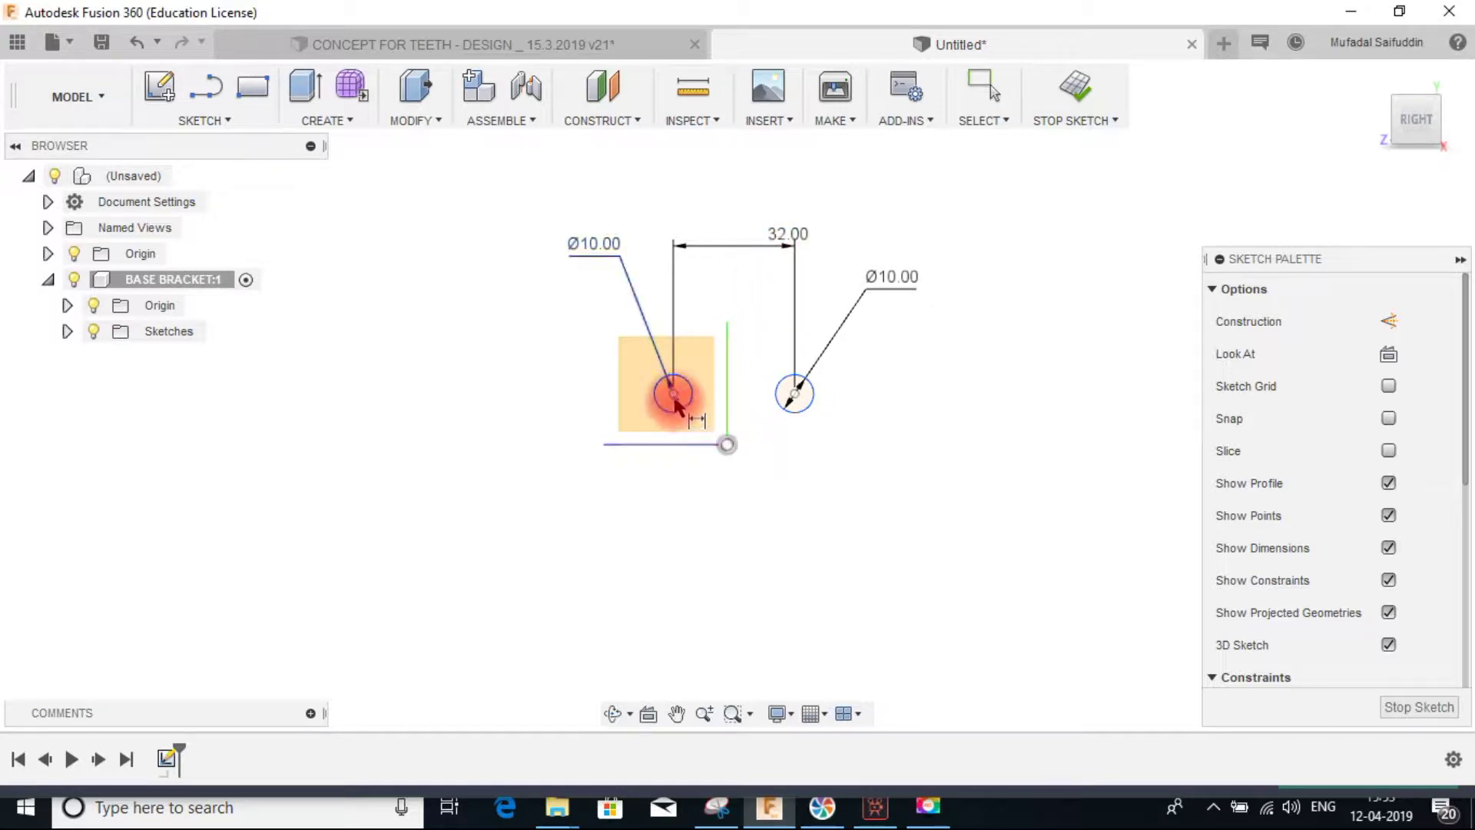
{"action": "left_click", "coordinate": [727, 444]}
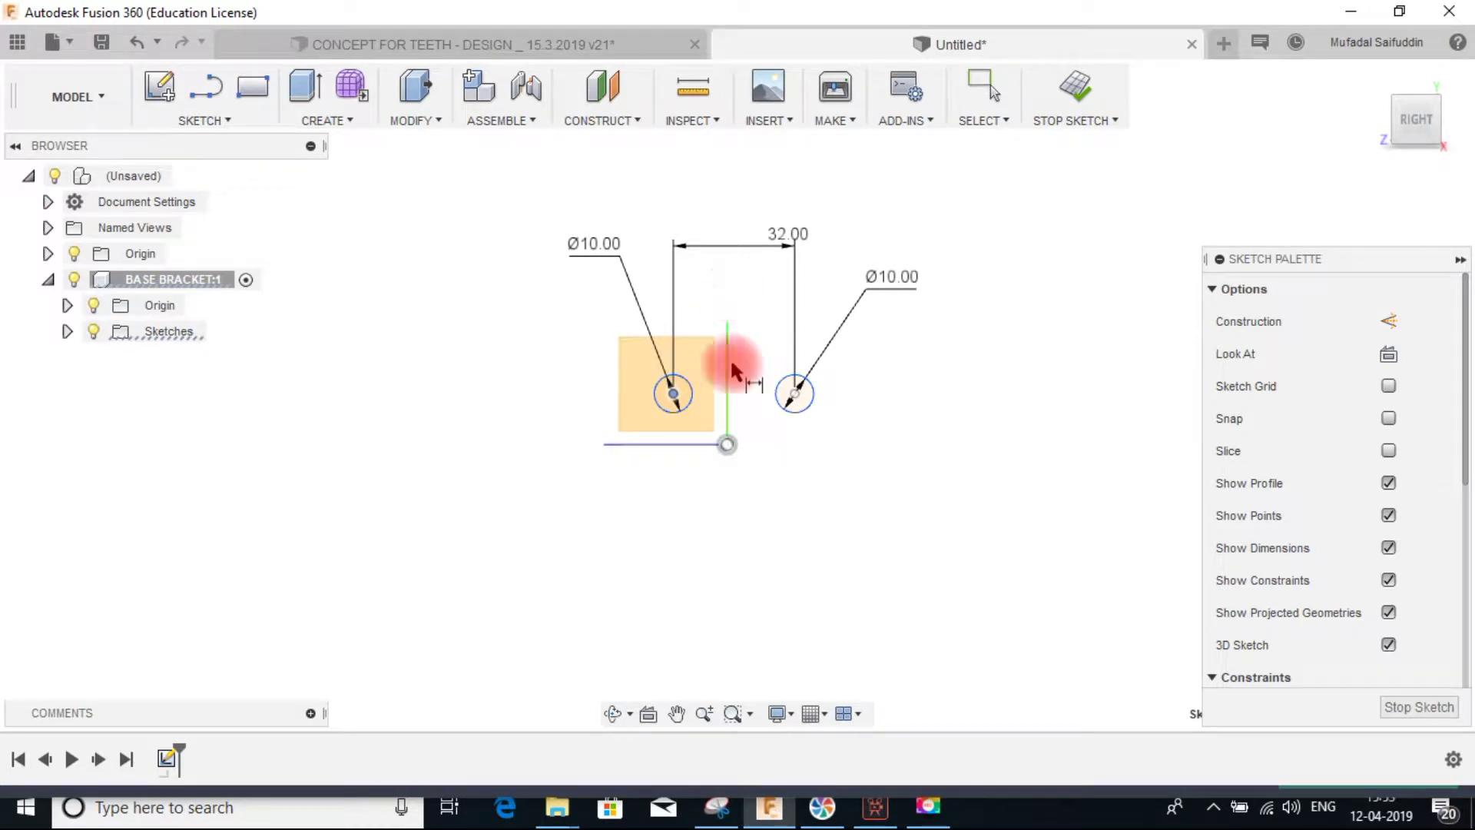
{"action": "left_click", "coordinate": [726, 444]}
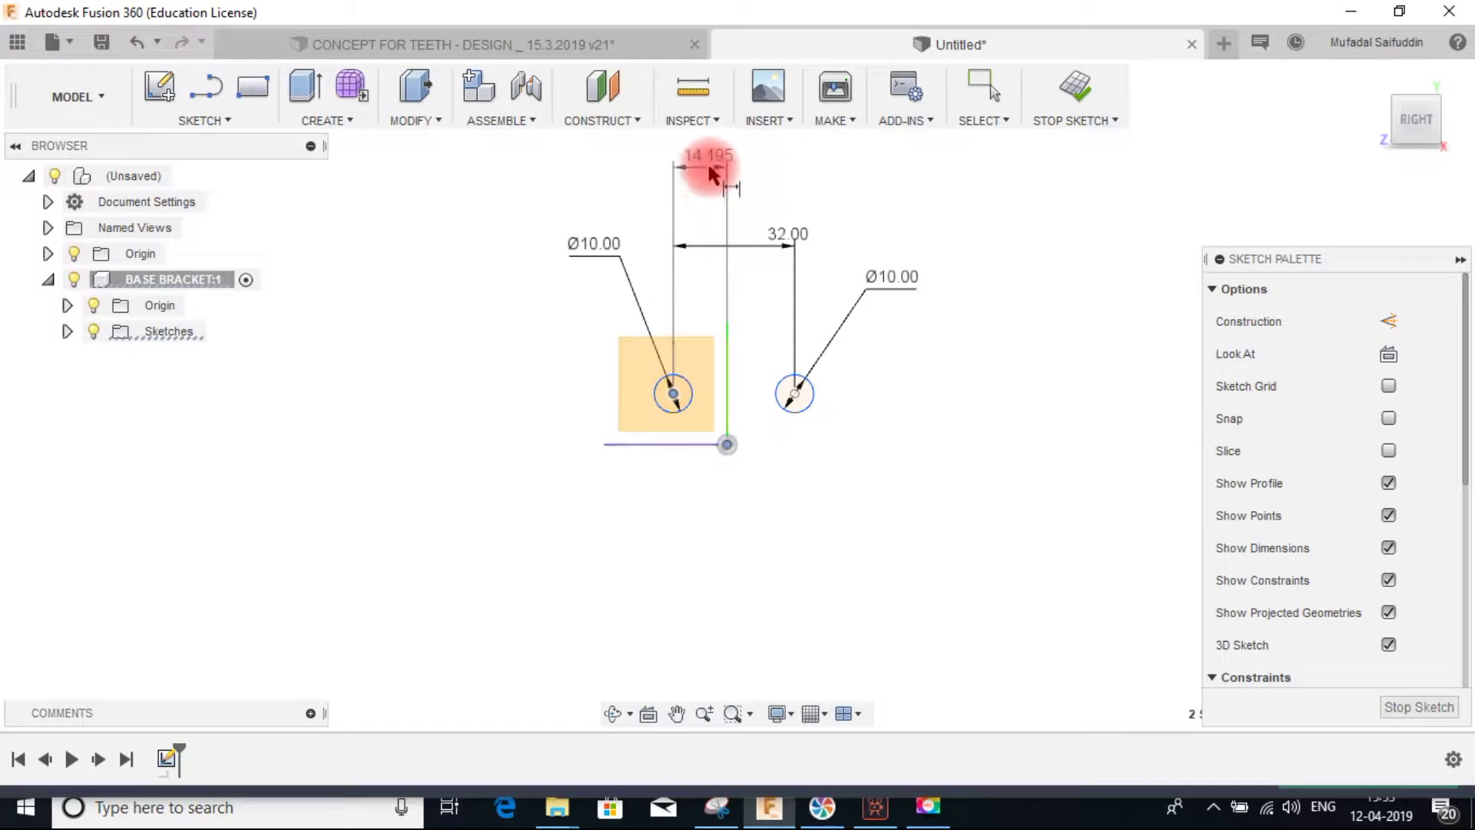
{"action": "left_click", "coordinate": [708, 167]}
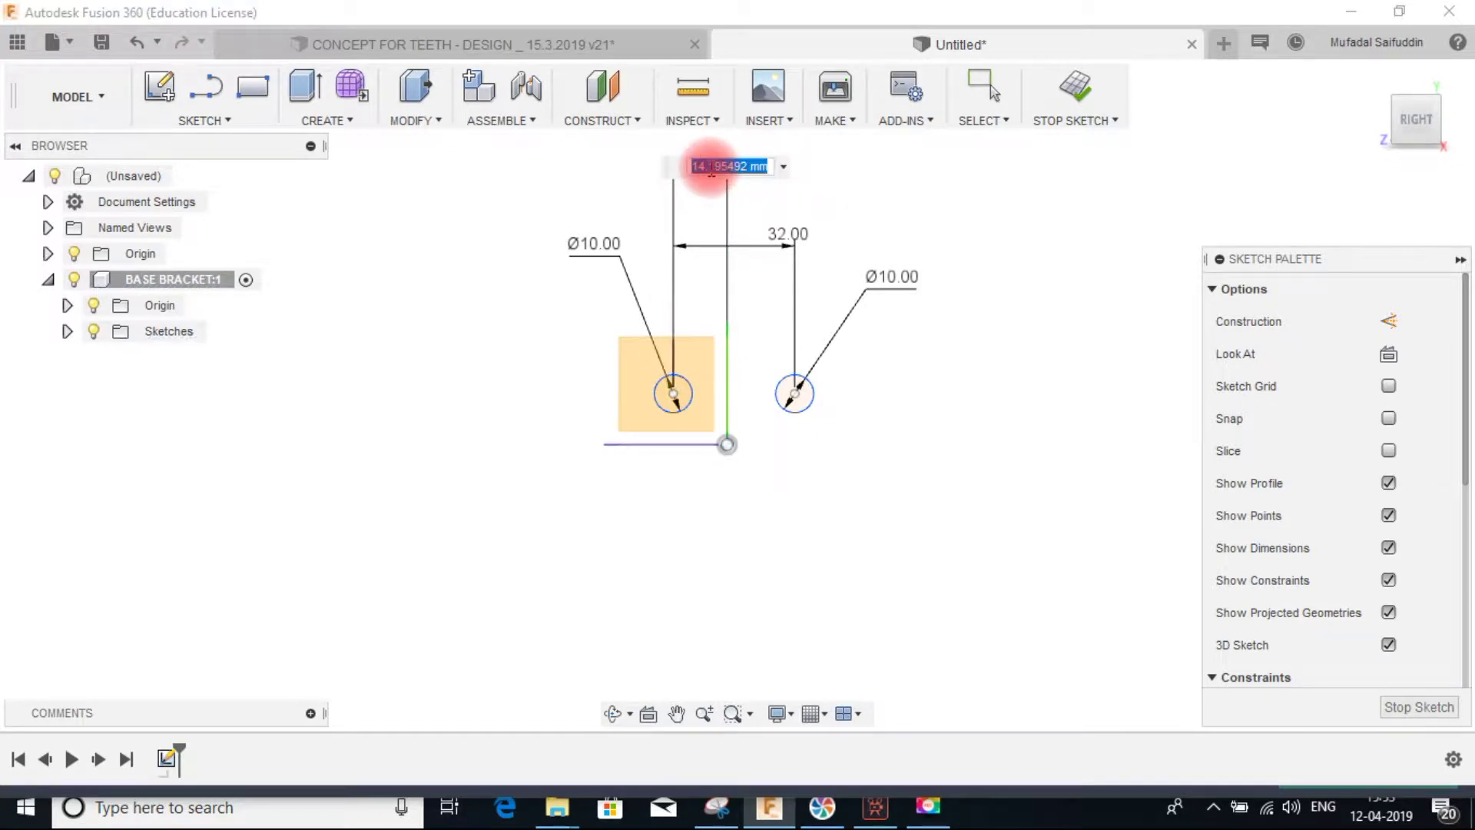
{"action": "type", "text": "16"}
{"action": "key", "text": "Return"}
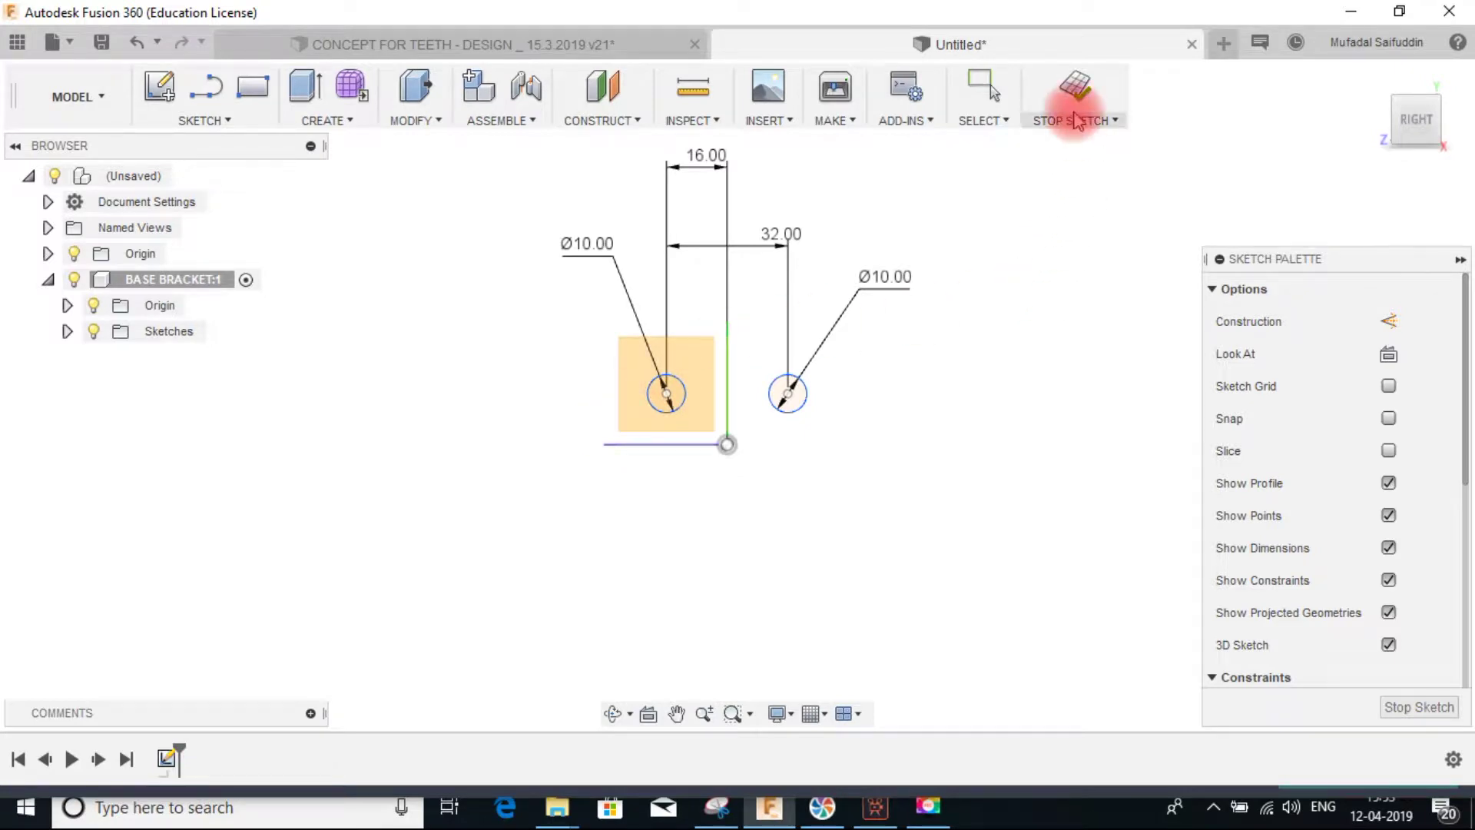
- Join the two circle centres with a line and dimension it 10 mm above the origin
{"action": "left_click", "coordinate": [206, 87]}
{"action": "left_click", "coordinate": [662, 393]}
{"action": "left_click", "coordinate": [787, 394]}
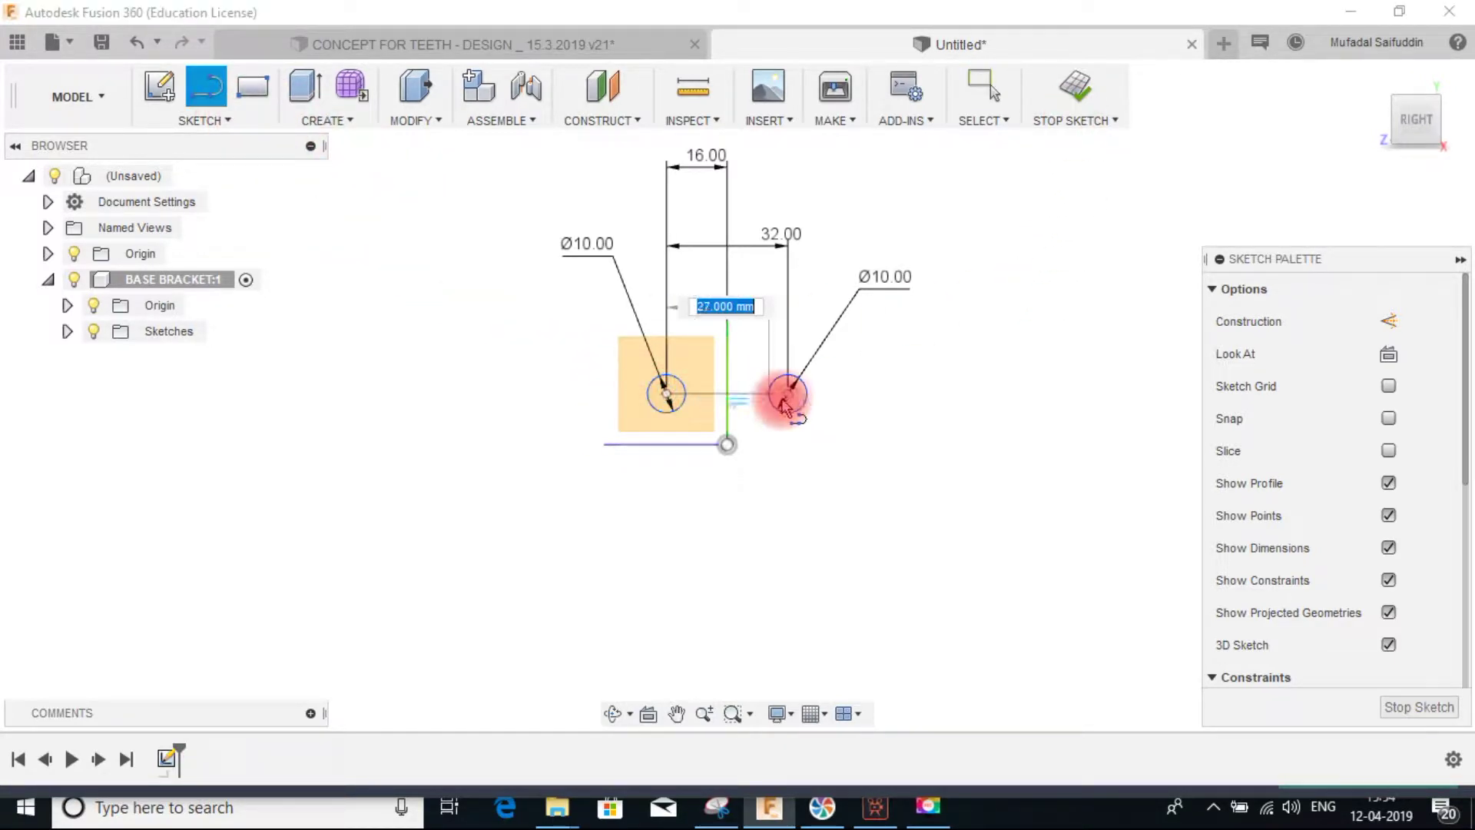
{"action": "key", "text": "Escape"}
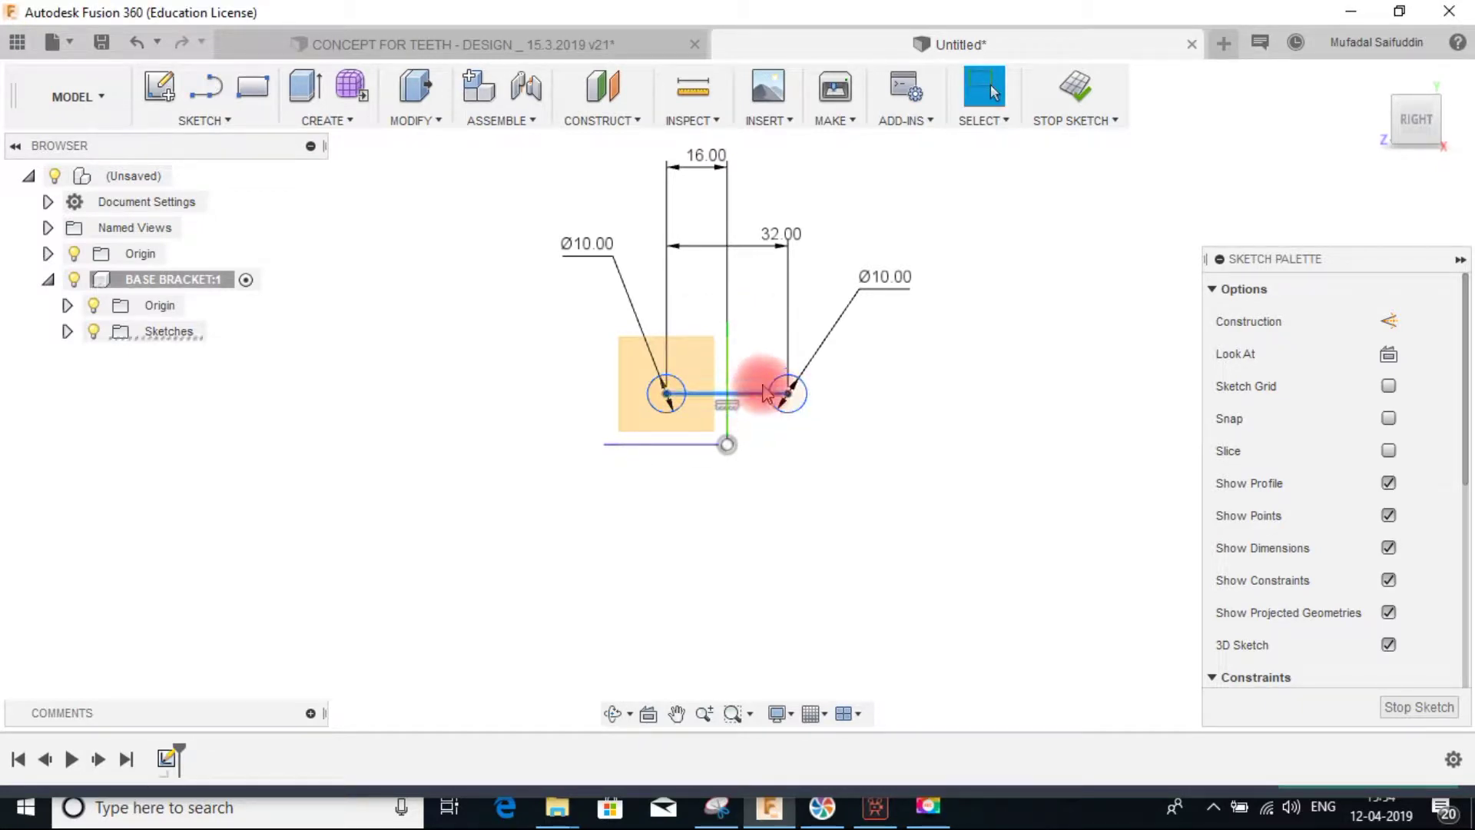
{"action": "key", "text": "d"}
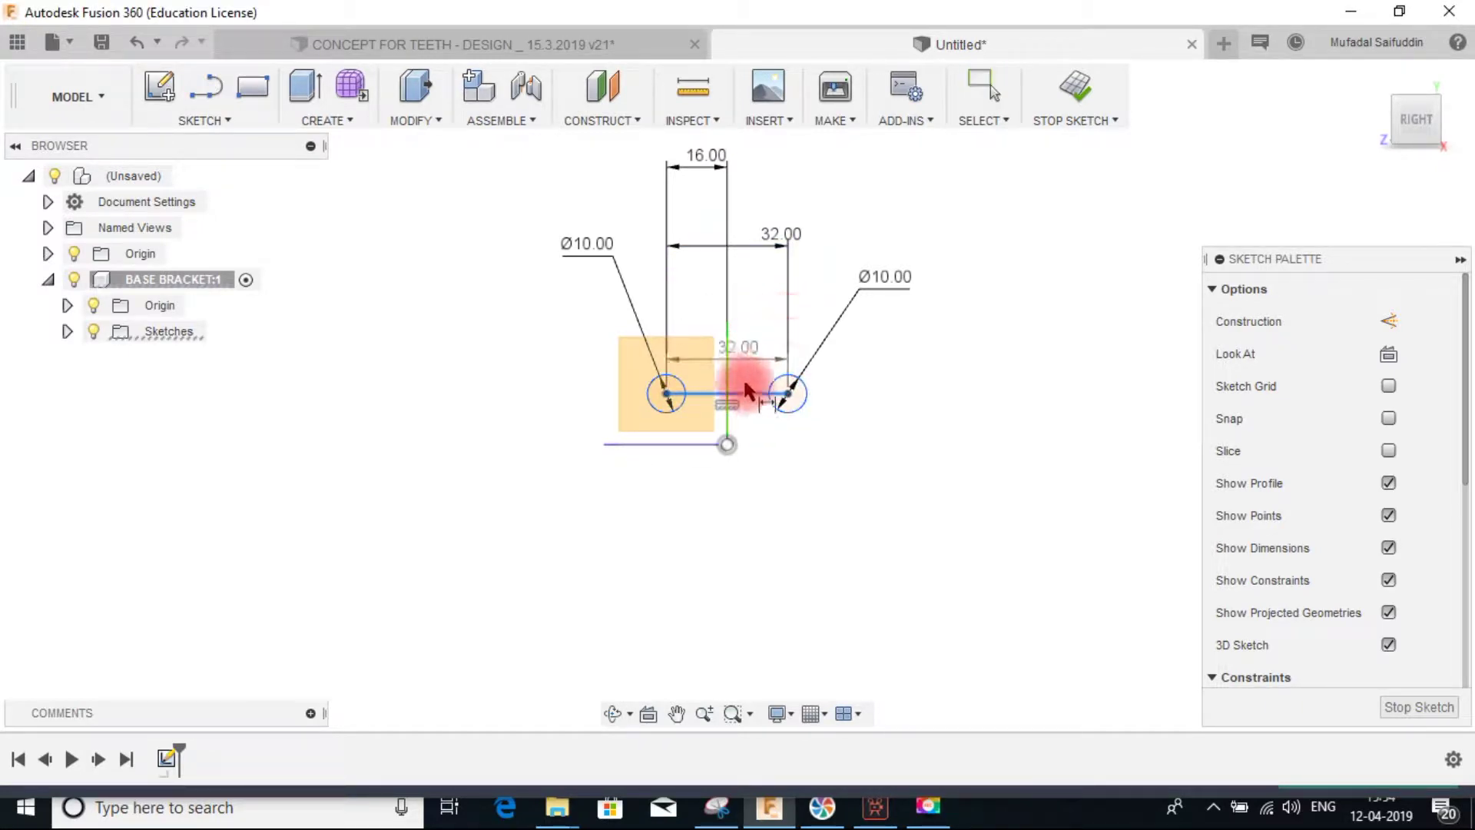
{"action": "left_click", "coordinate": [727, 446]}
{"action": "left_click", "coordinate": [940, 442]}
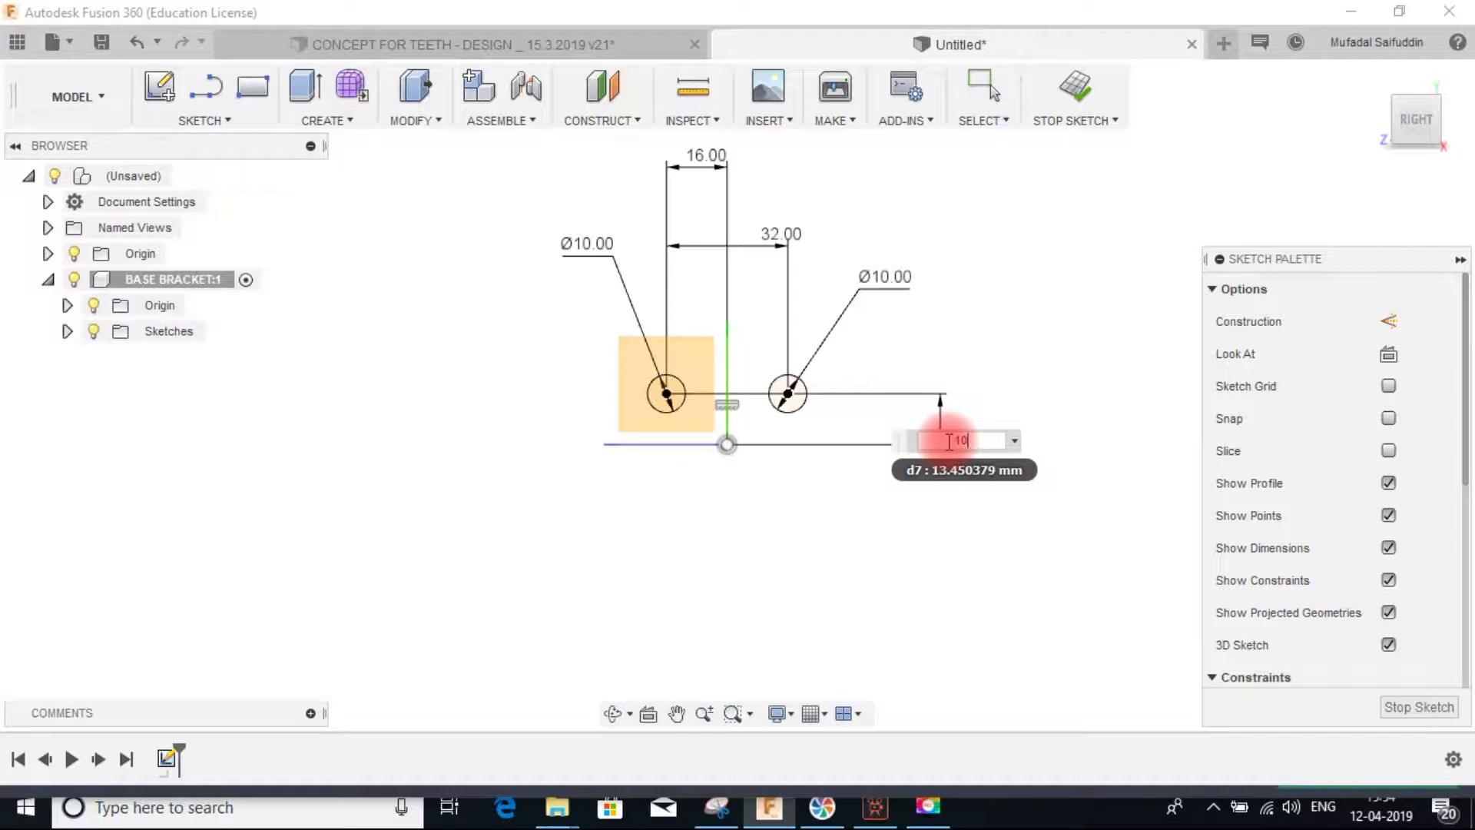
{"action": "type", "text": "10"}
{"action": "key", "text": "Return"}
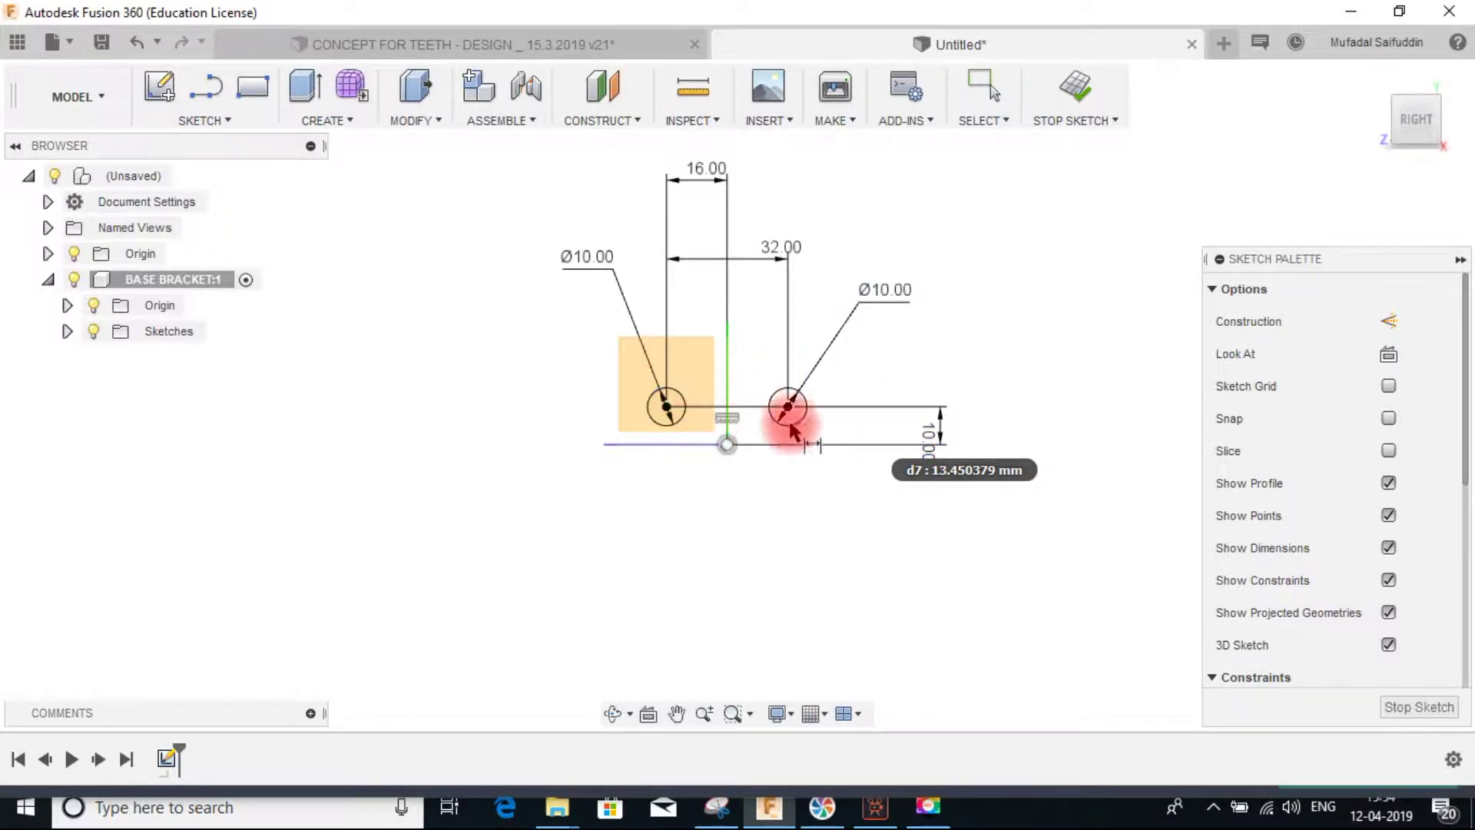
{"action": "key", "text": "Escape"}
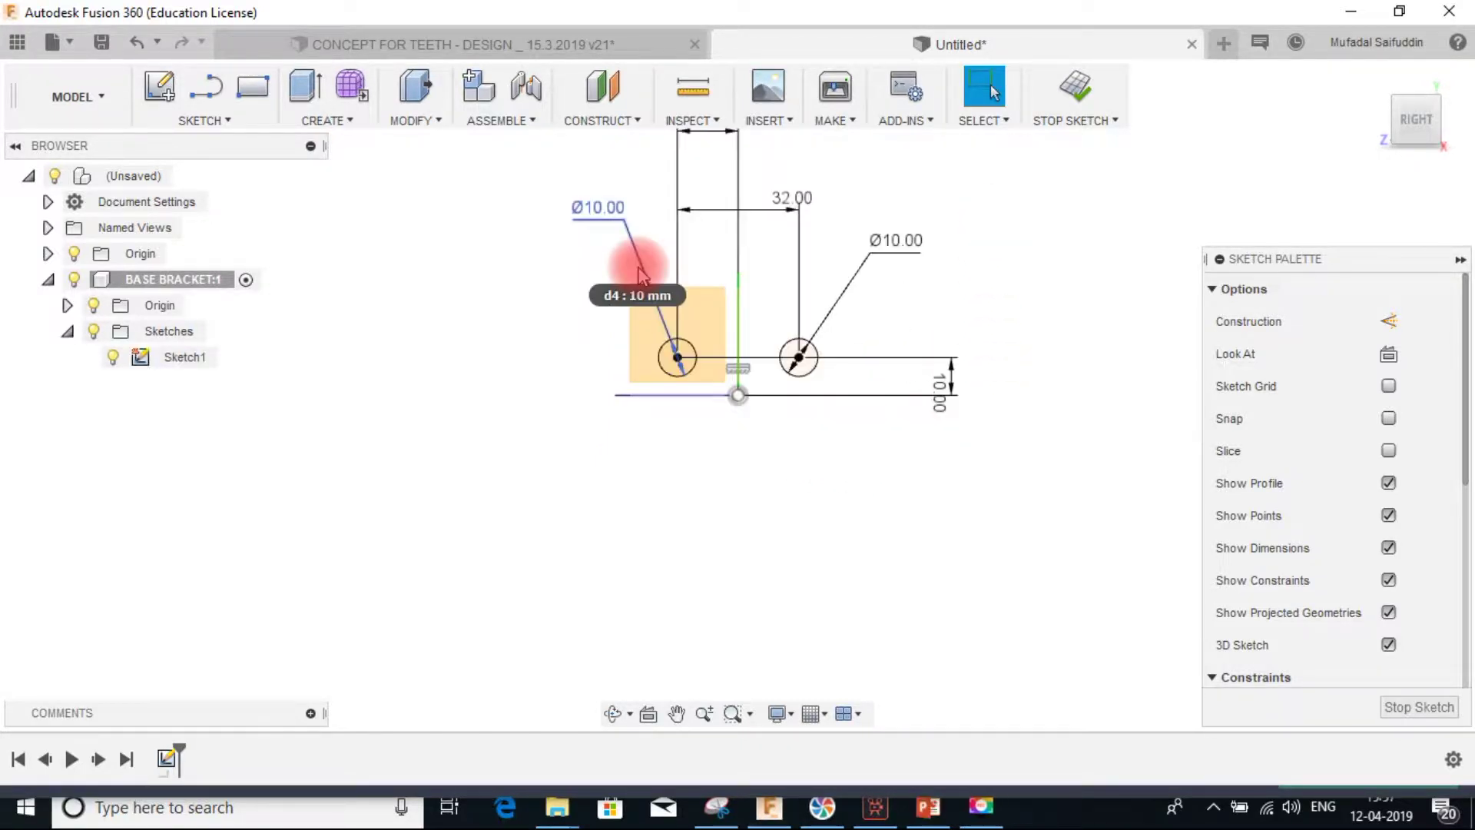
- Draw a closed six-sided bracket outline with sloped upper sides around both holes
{"action": "left_click", "coordinate": [205, 86]}
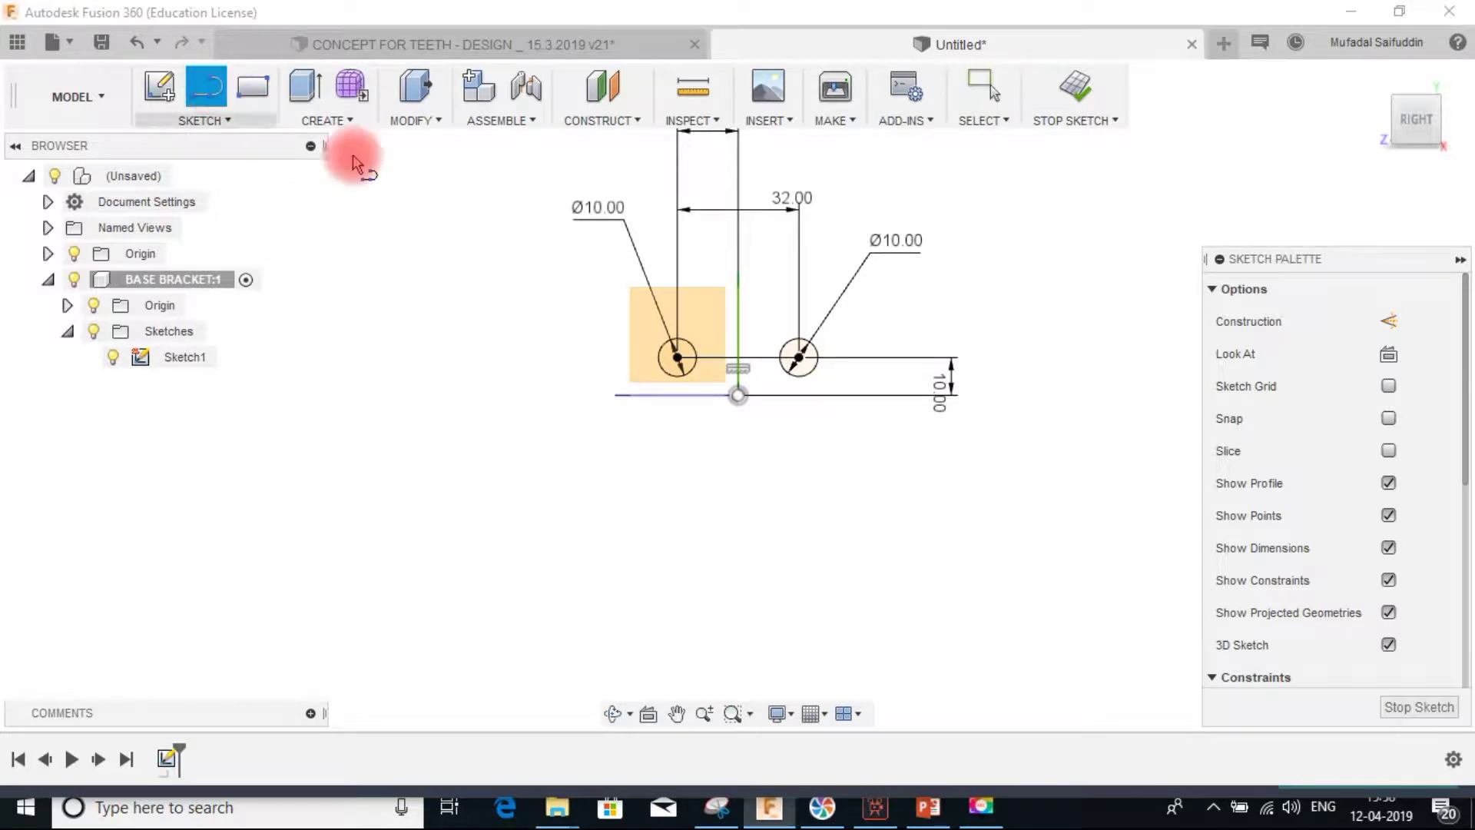
{"action": "left_click", "coordinate": [527, 392]}
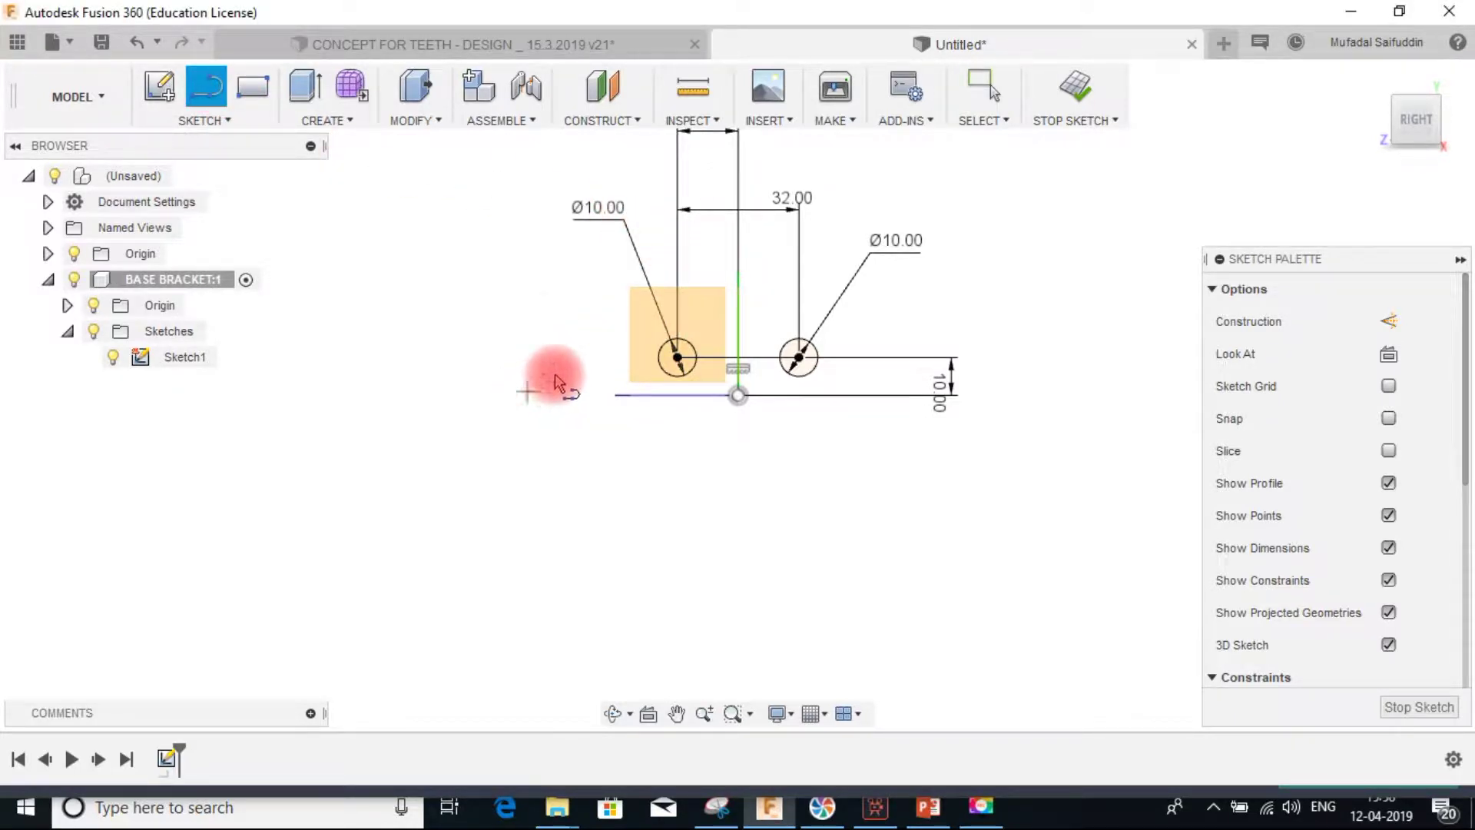
{"action": "left_click", "coordinate": [647, 313]}
{"action": "left_click", "coordinate": [856, 313]}
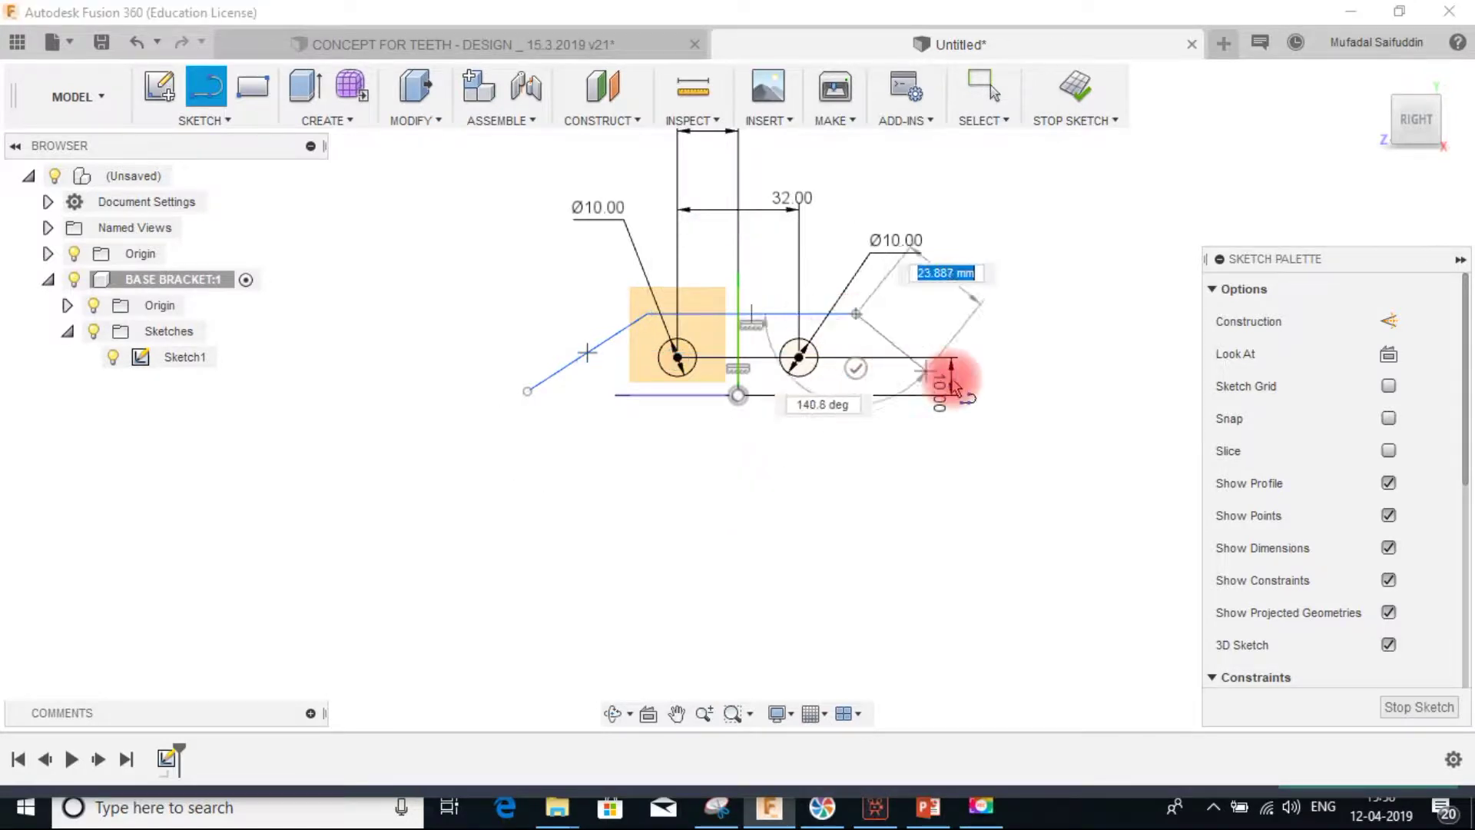
{"action": "left_click", "coordinate": [1007, 398]}
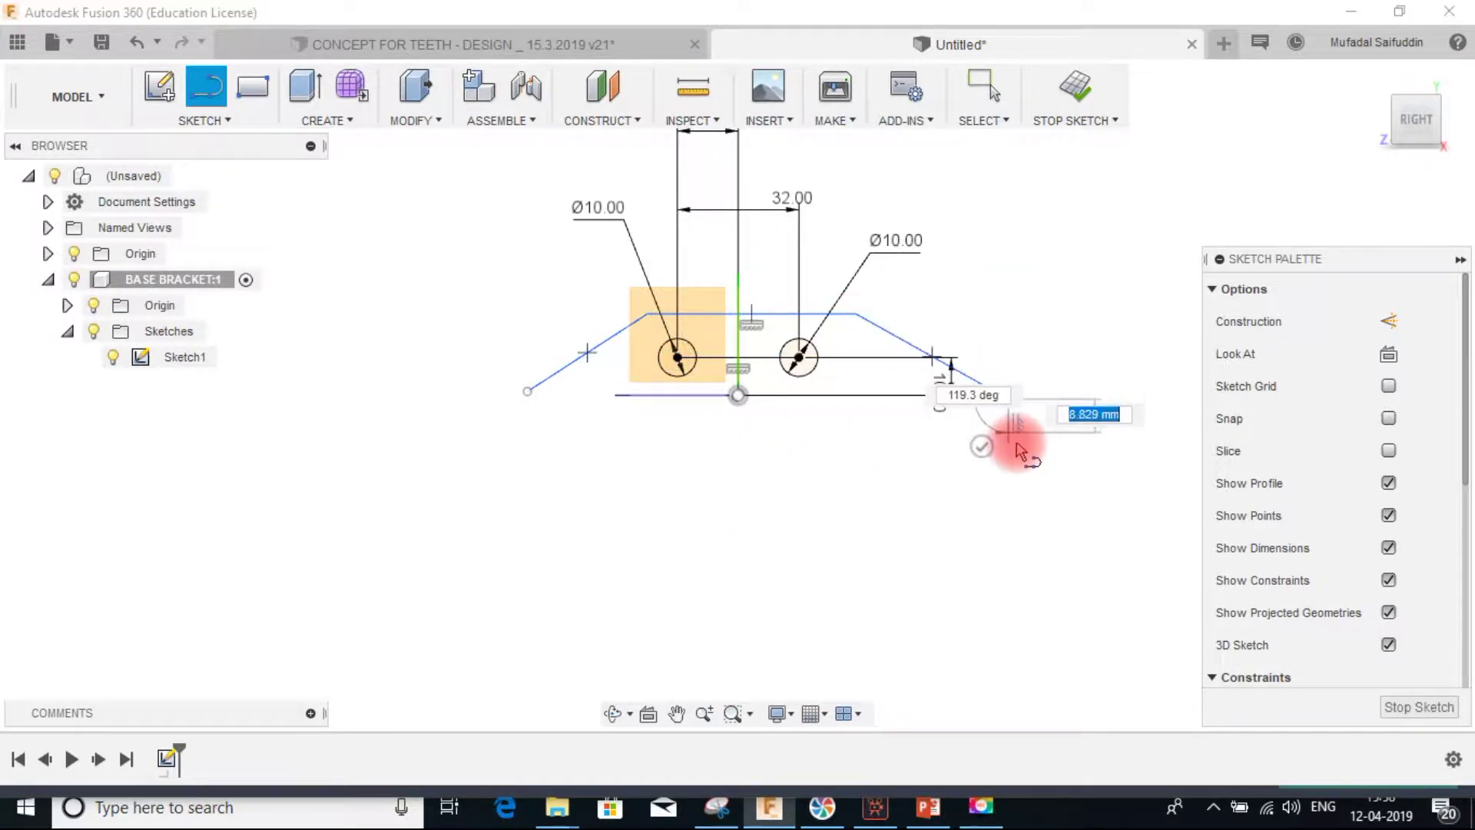
{"action": "left_click", "coordinate": [1010, 456]}
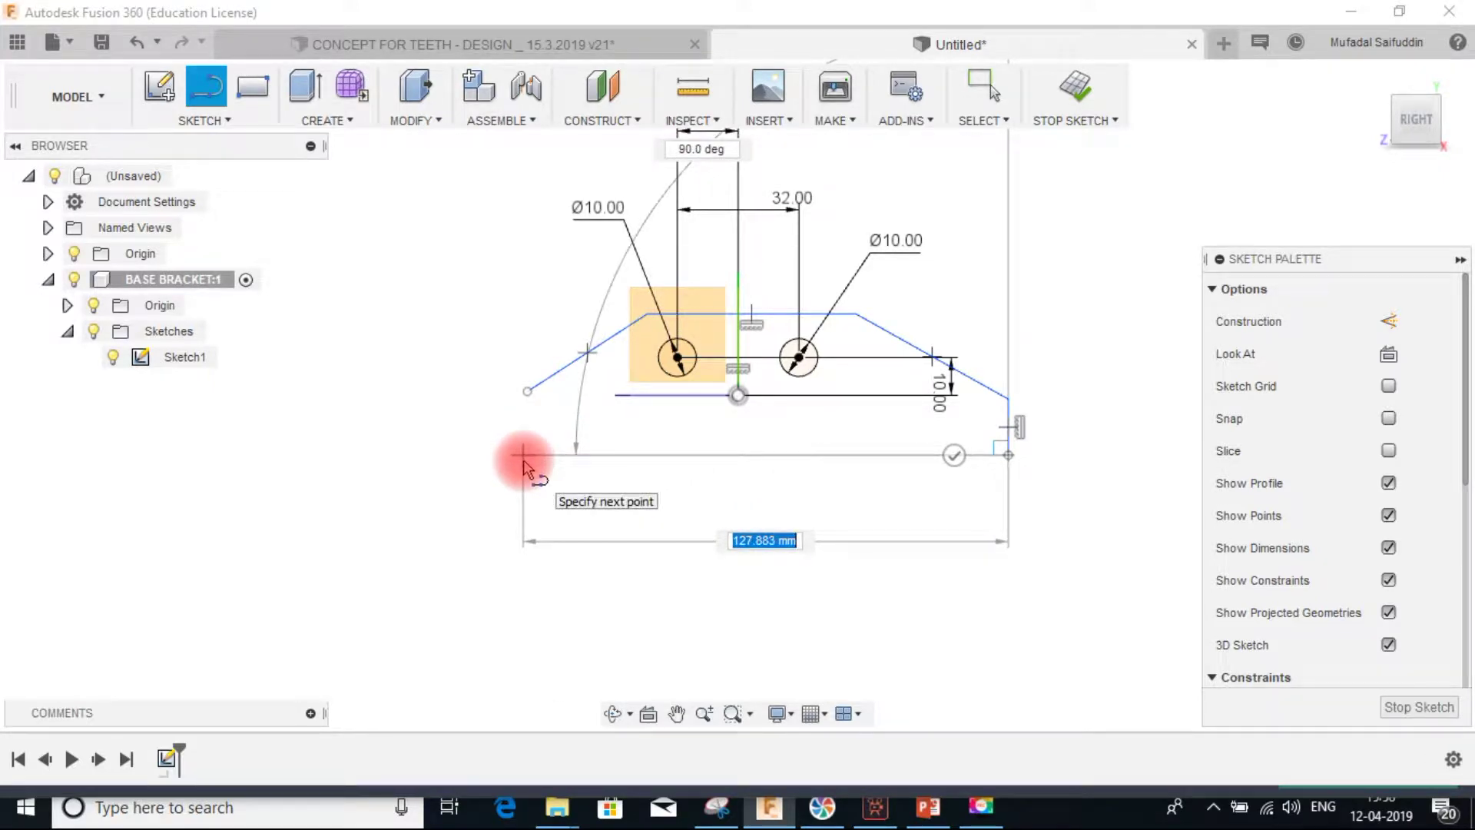
{"action": "left_click", "coordinate": [523, 455]}
{"action": "key", "text": "Escape"}
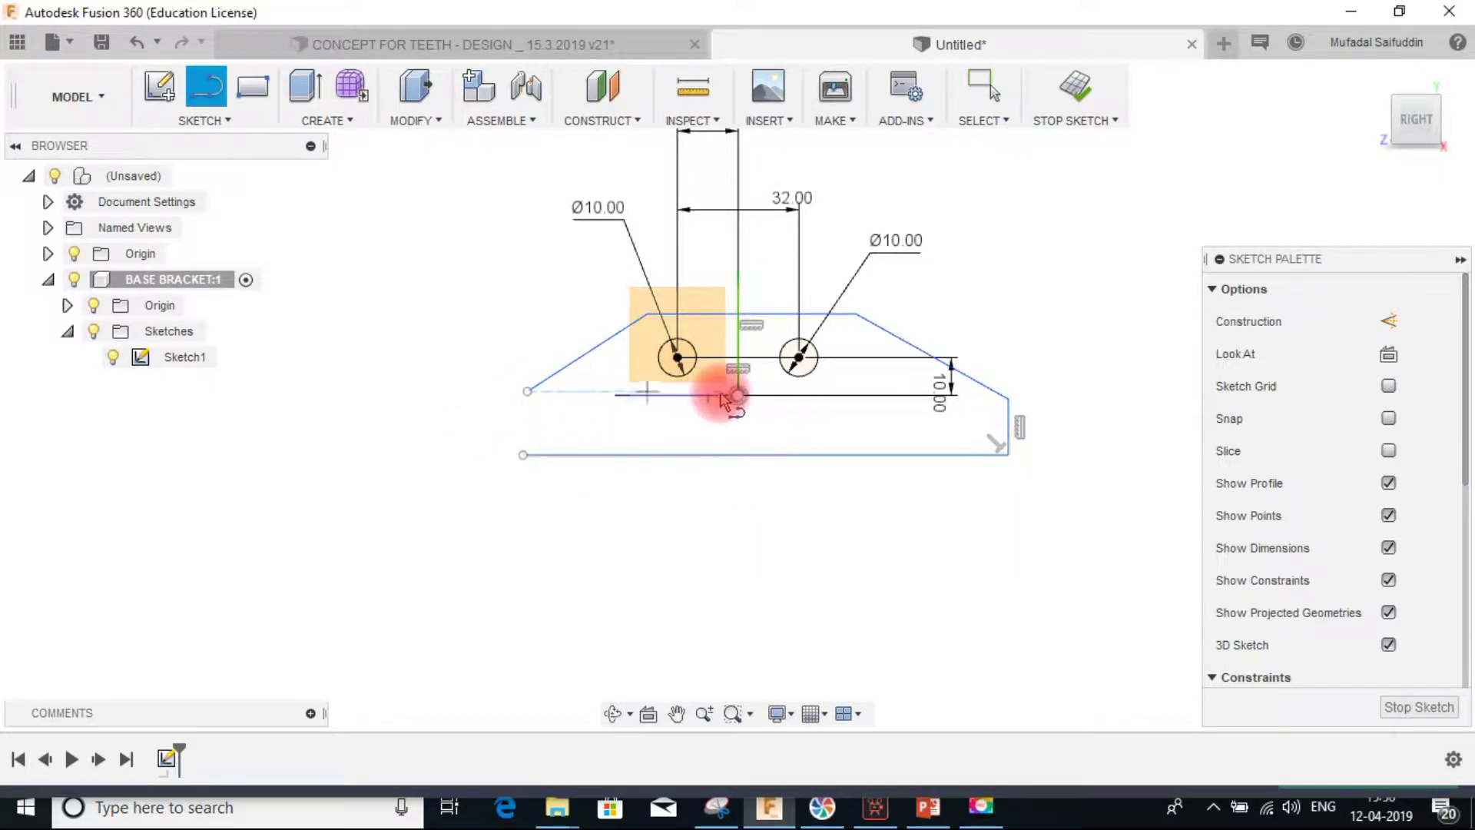
{"action": "left_click", "coordinate": [527, 391]}
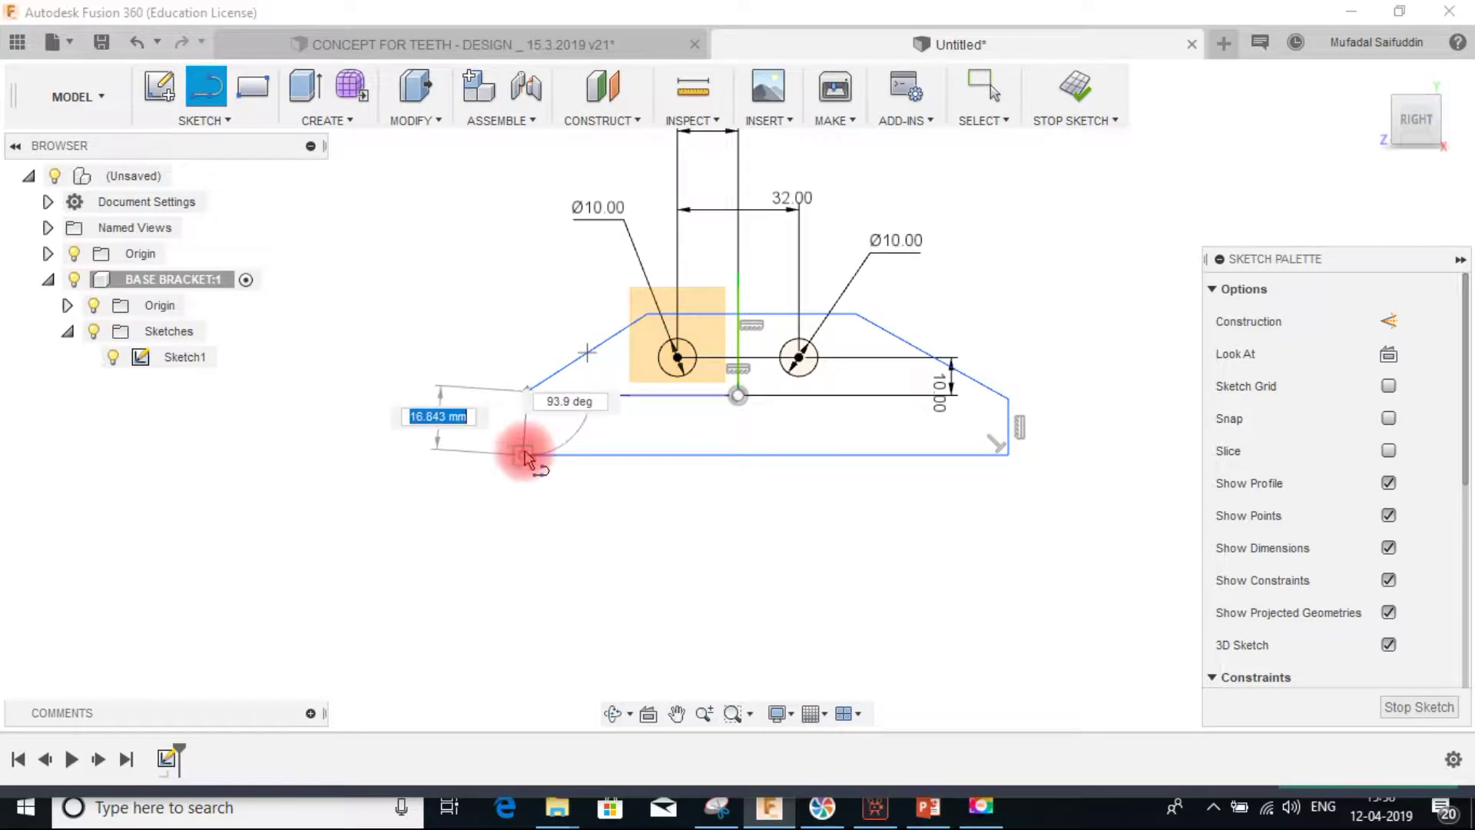
{"action": "left_click", "coordinate": [524, 454]}
{"action": "key", "text": "Escape"}
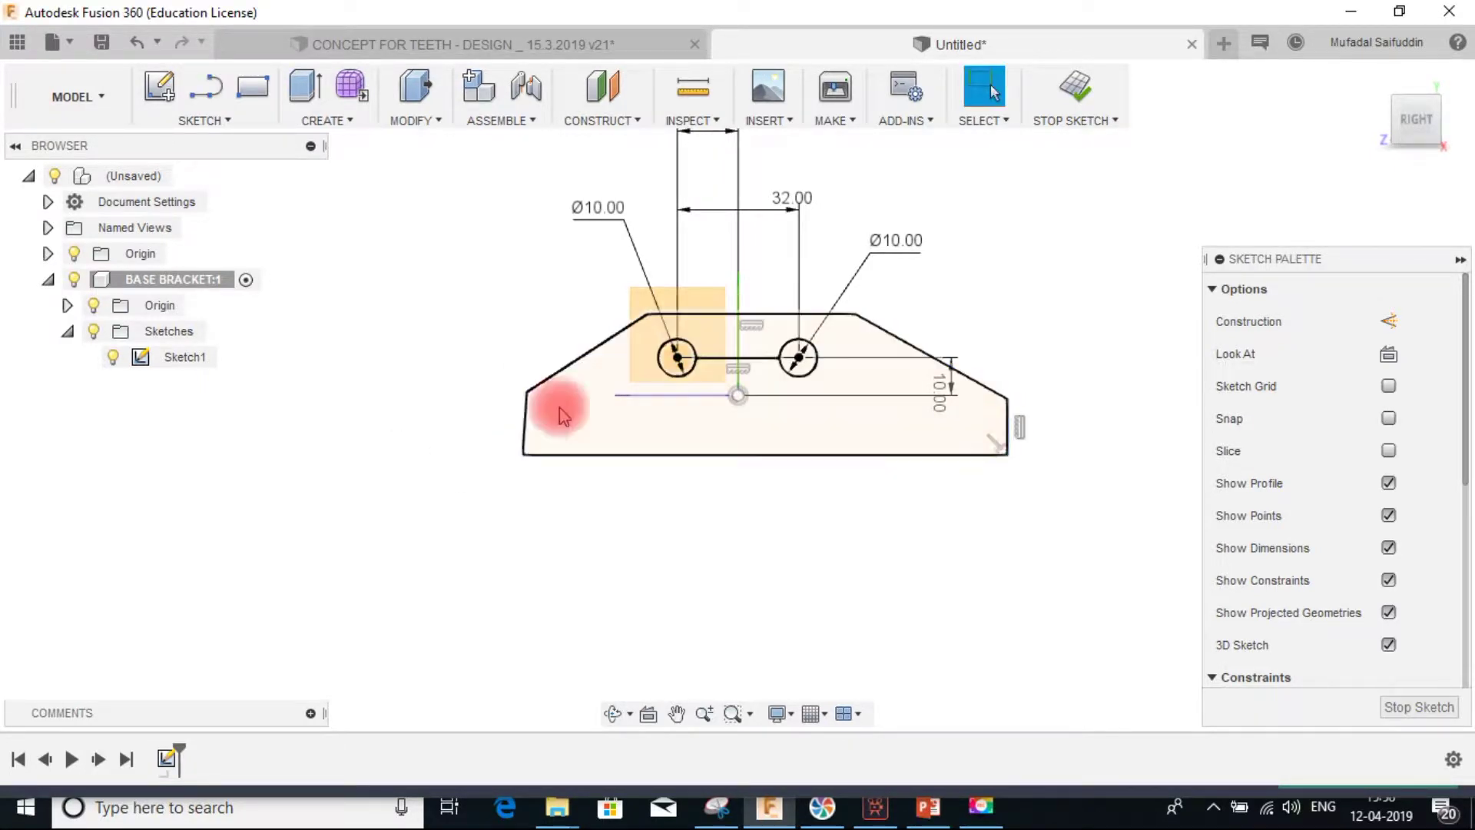
- Constrain the outline's left edge to vertical and begin dimensioning from the right hole centre
{"action": "right_click", "coordinate": [528, 431]}
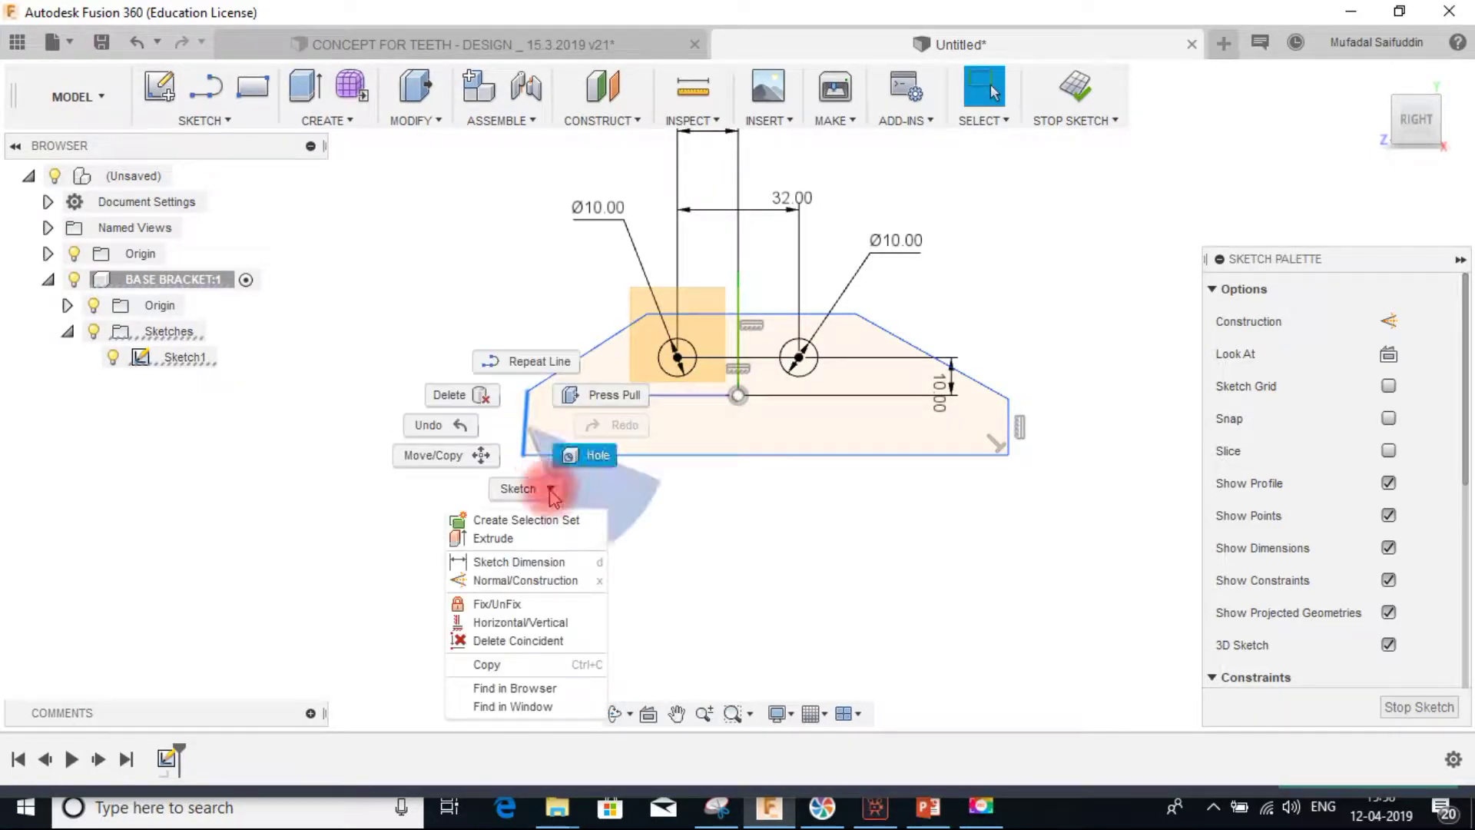
{"action": "left_click", "coordinate": [525, 624]}
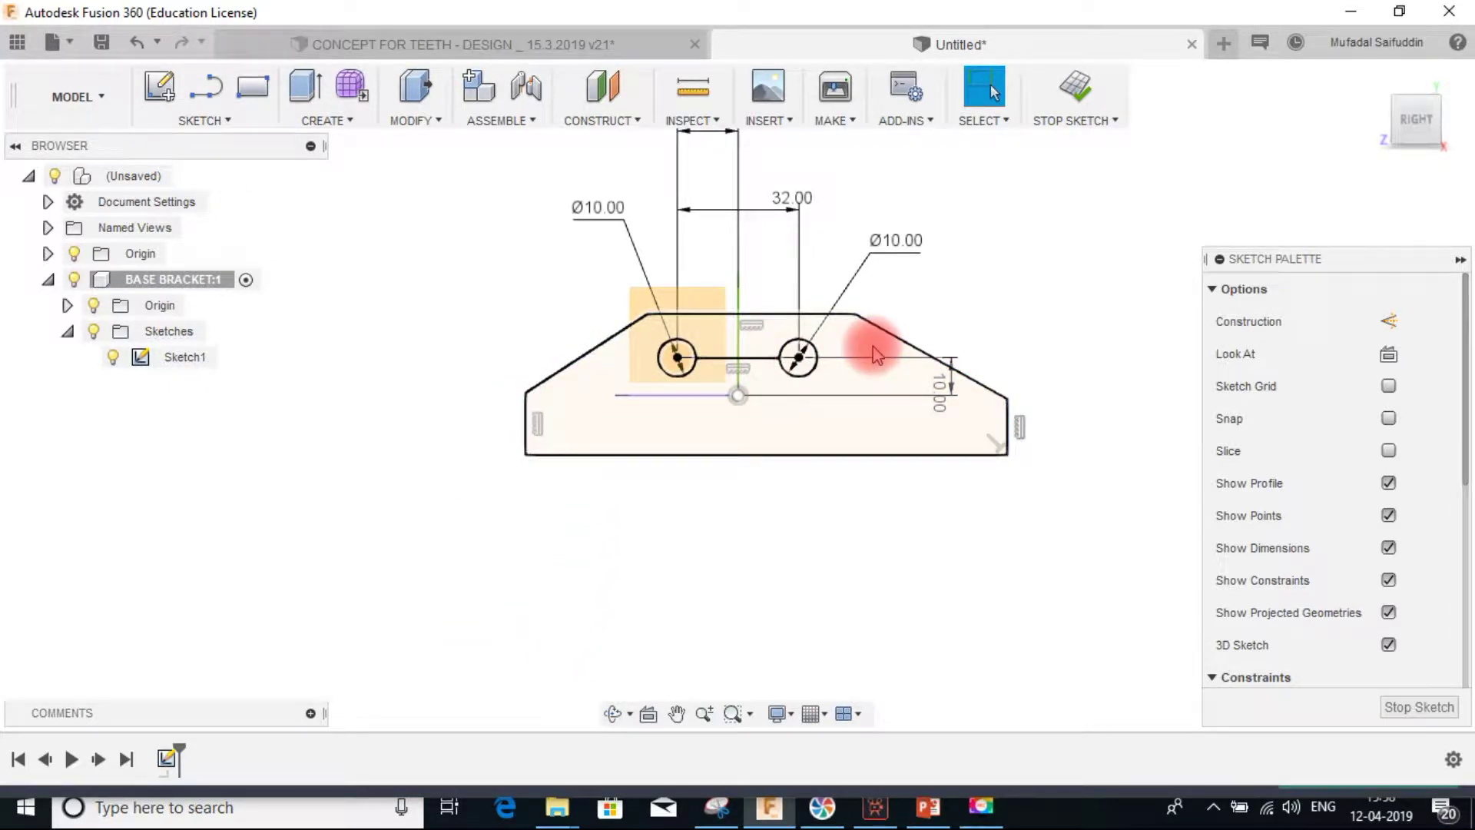
{"action": "key", "text": "d"}
{"action": "left_click", "coordinate": [799, 356]}
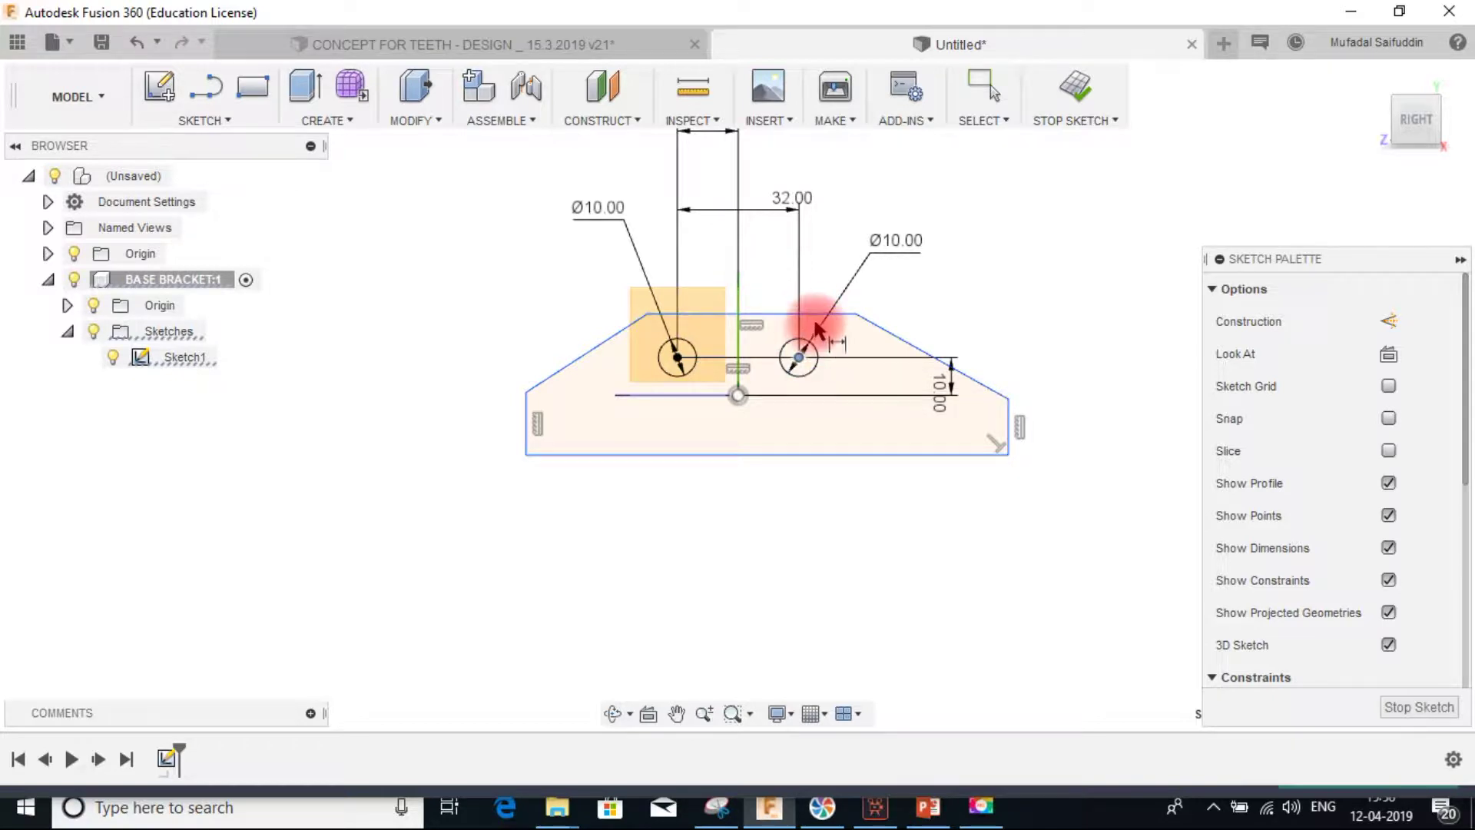
- Dimension the top edge 10 mm above and the bottom edge 27 mm below the hole centres
{"action": "left_click", "coordinate": [819, 315]}
{"action": "left_click", "coordinate": [1029, 300]}
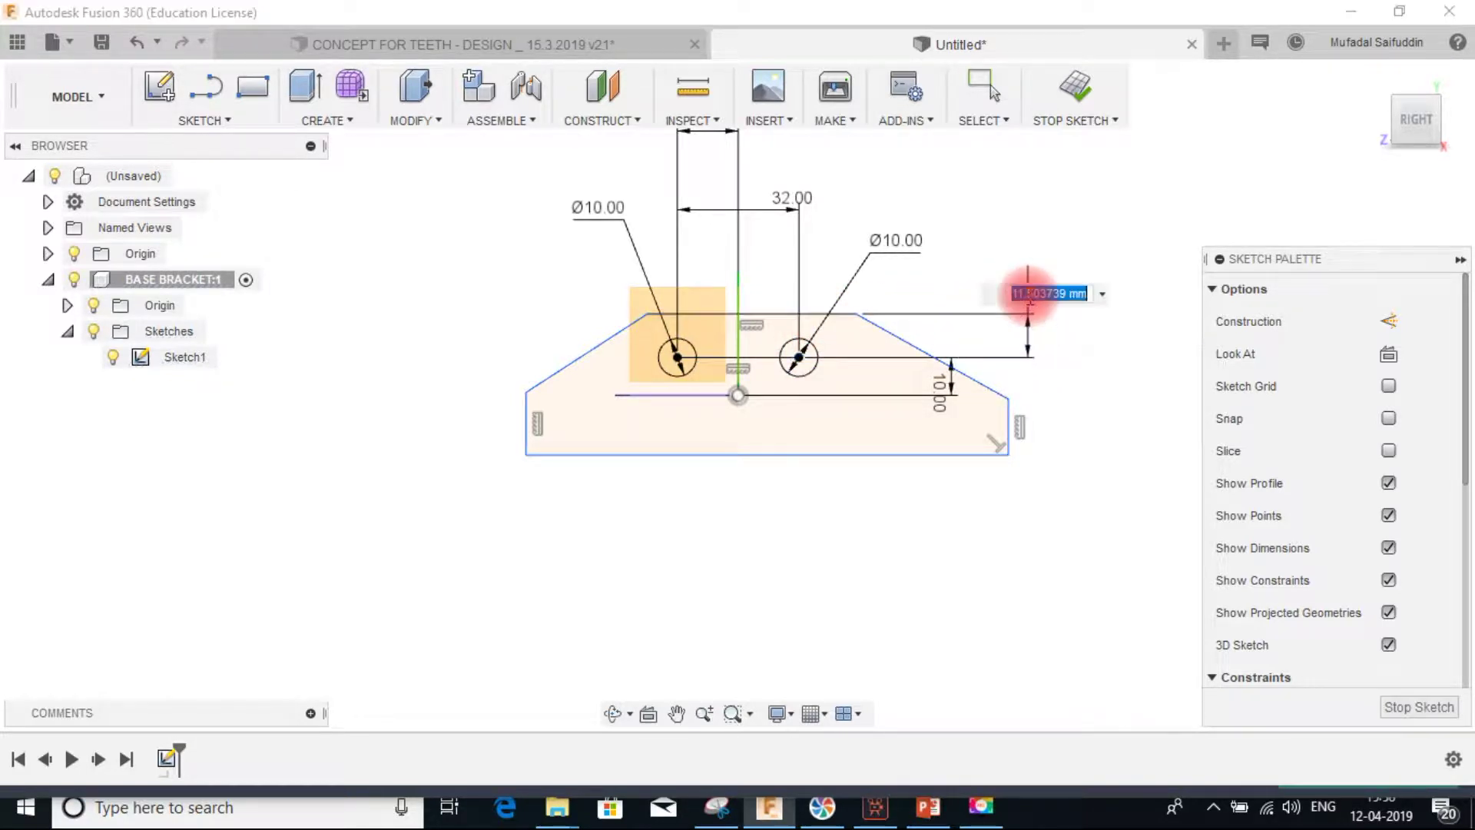
{"action": "type", "text": "10"}
{"action": "key", "text": "Return"}
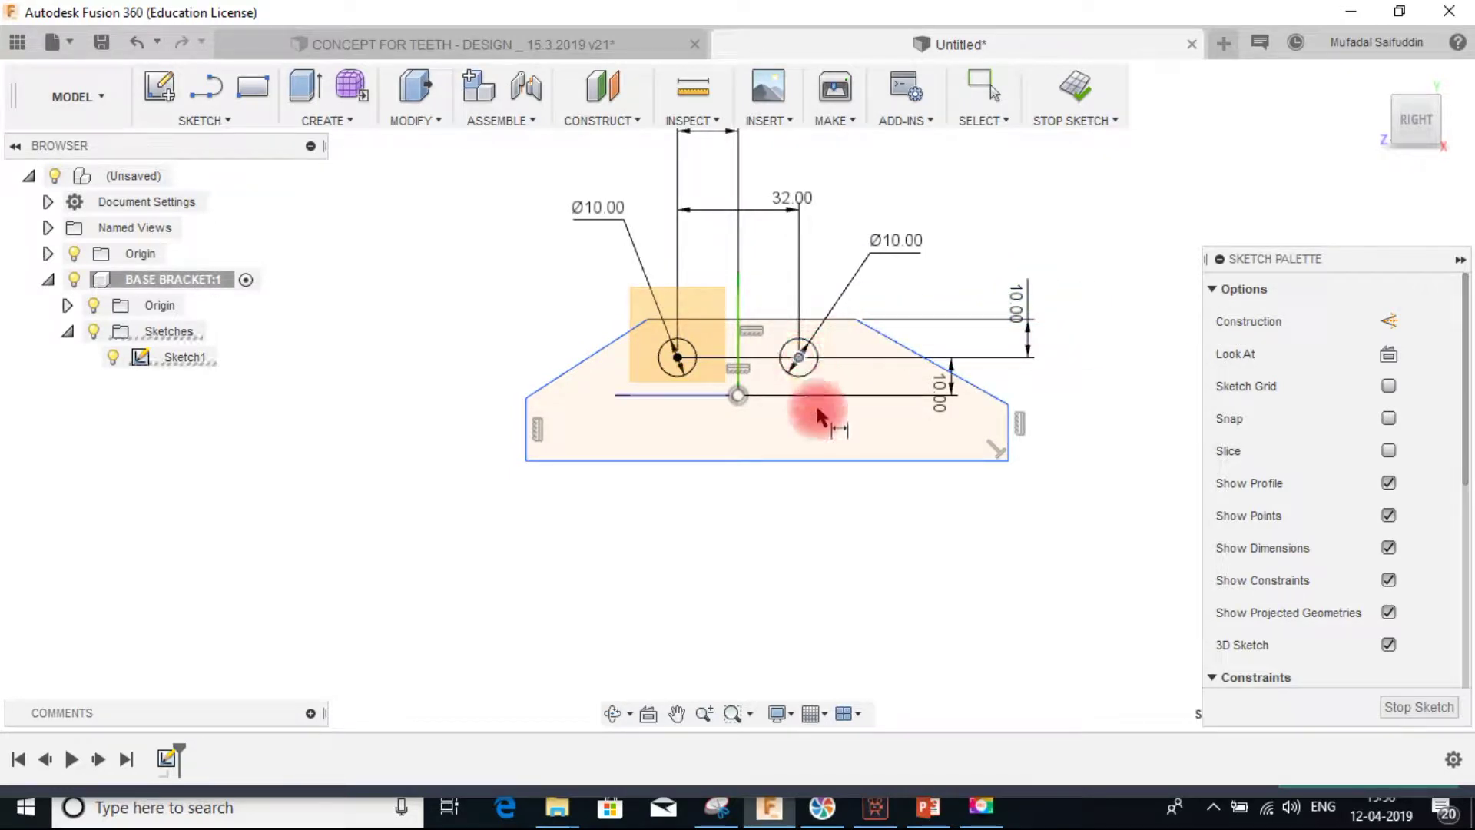
{"action": "left_click", "coordinate": [828, 459]}
{"action": "left_click", "coordinate": [1119, 428]}
{"action": "type", "text": "27"}
{"action": "key", "text": "Return"}
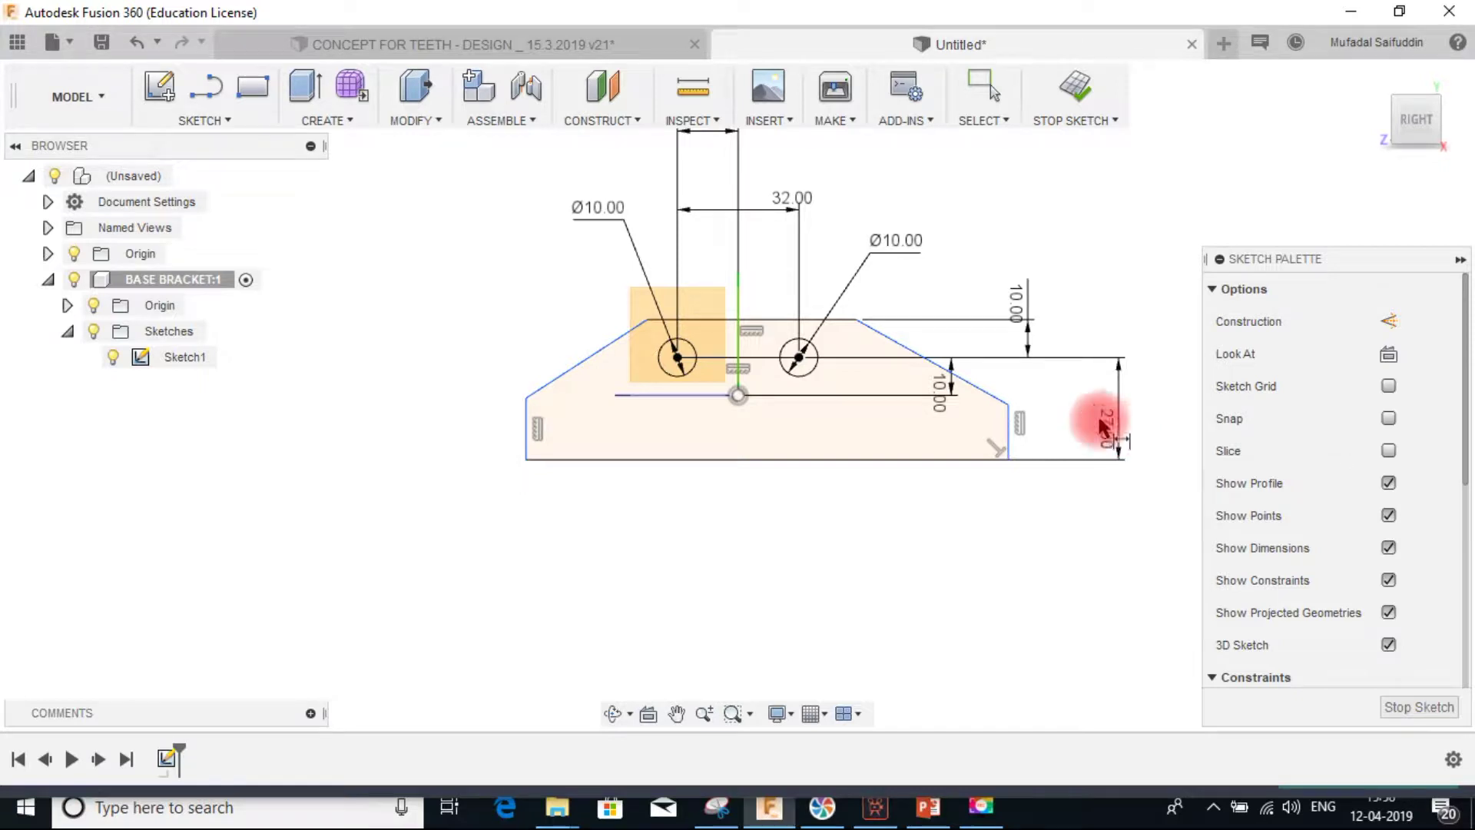
{"action": "left_click", "coordinate": [1010, 428]}
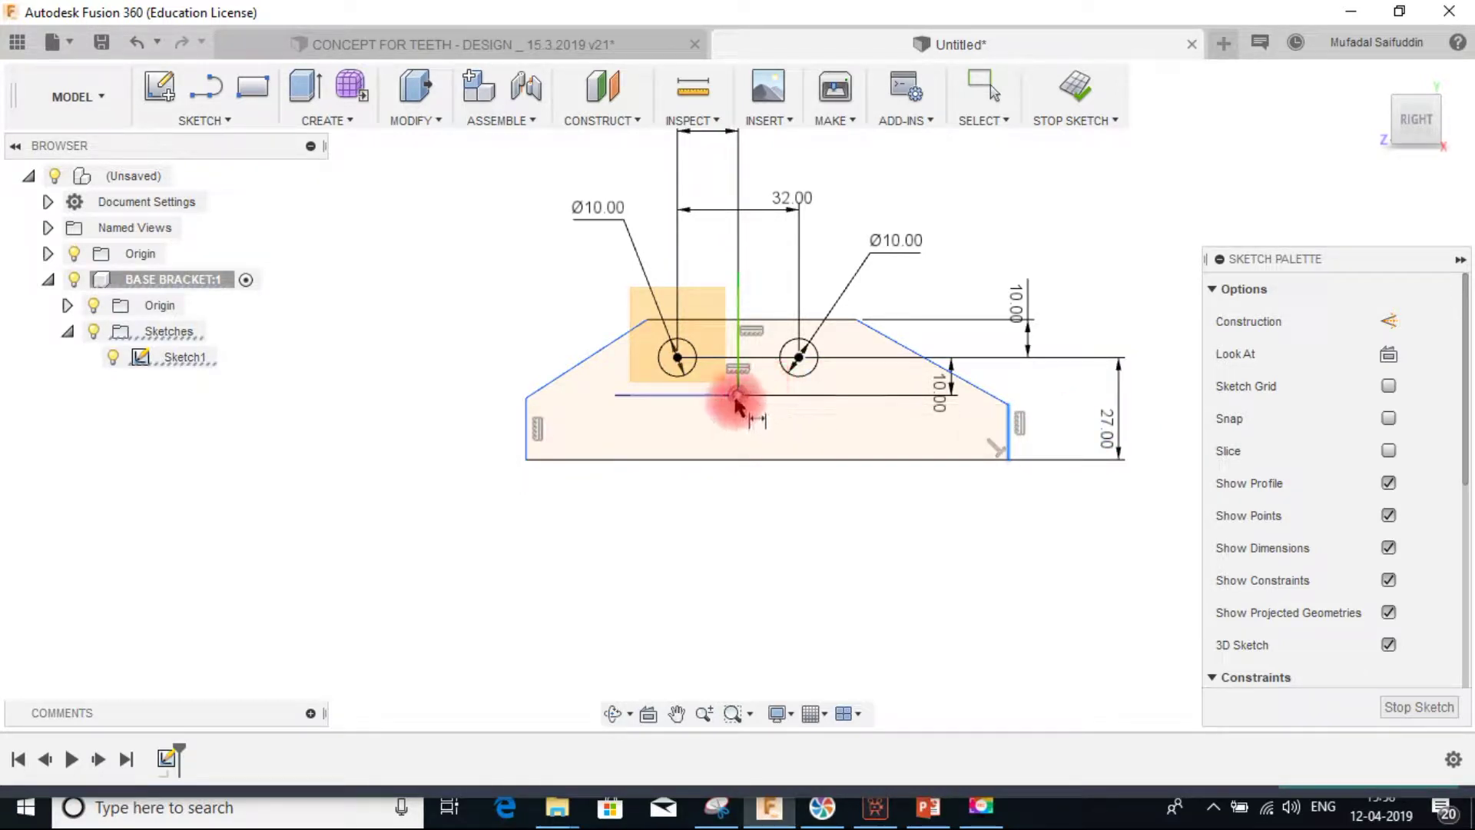
{"action": "left_click", "coordinate": [739, 398]}
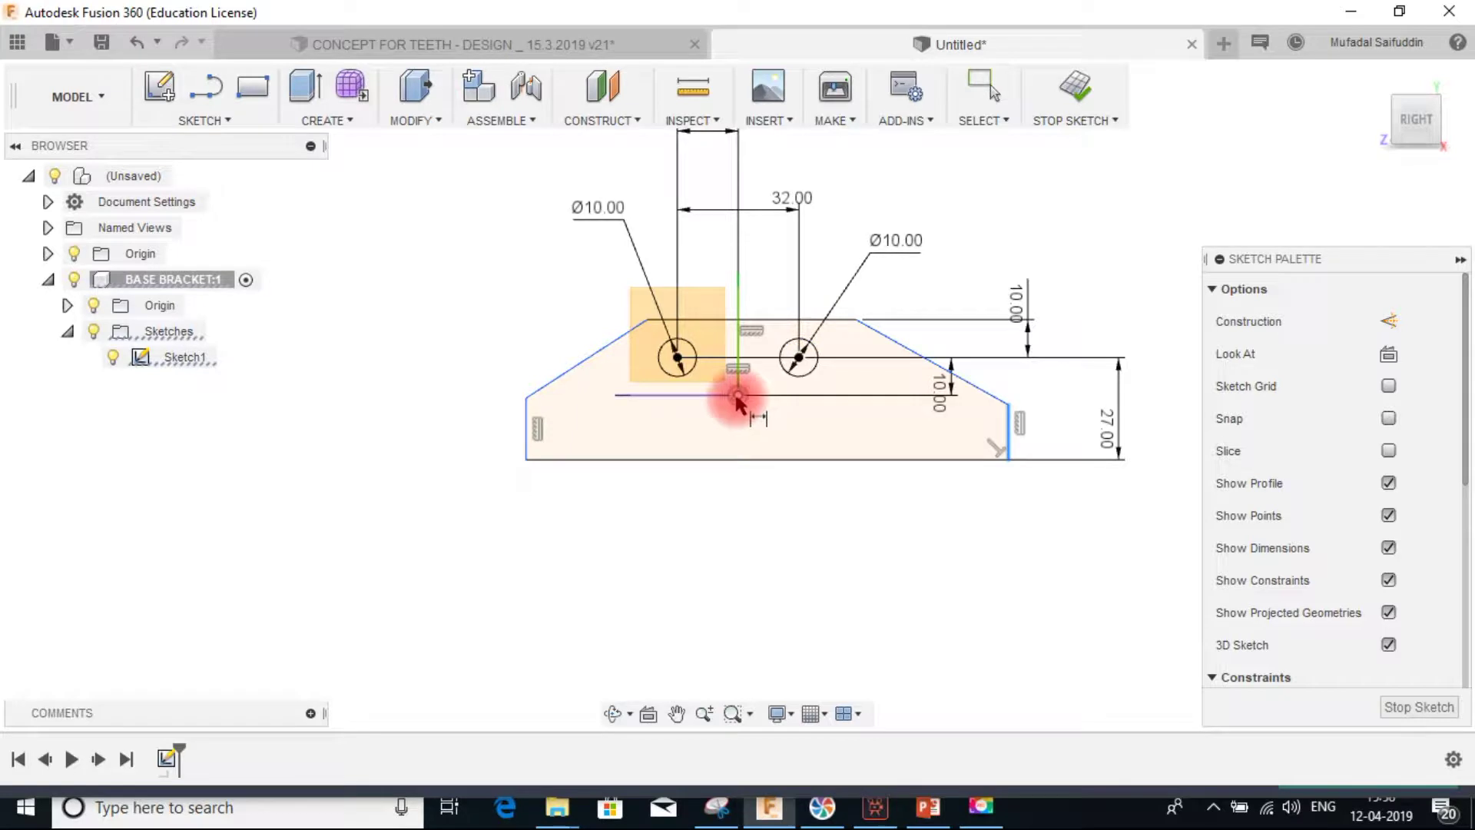
- Dimension the right and left bracket edges each 70 mm from the origin
{"action": "left_click", "coordinate": [772, 559]}
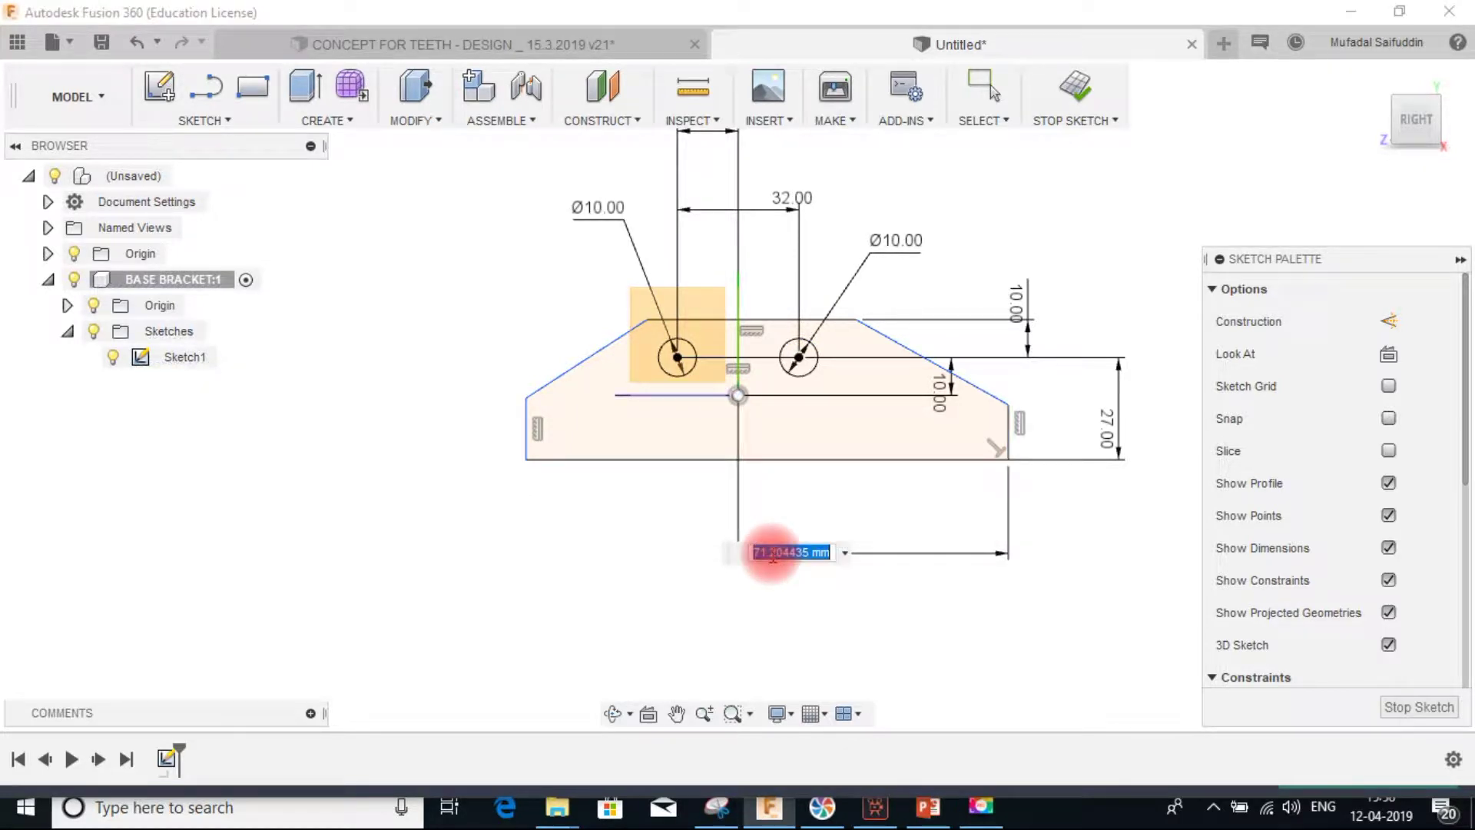
{"action": "type", "text": "70"}
{"action": "key", "text": "Return"}
{"action": "left_click", "coordinate": [525, 427]}
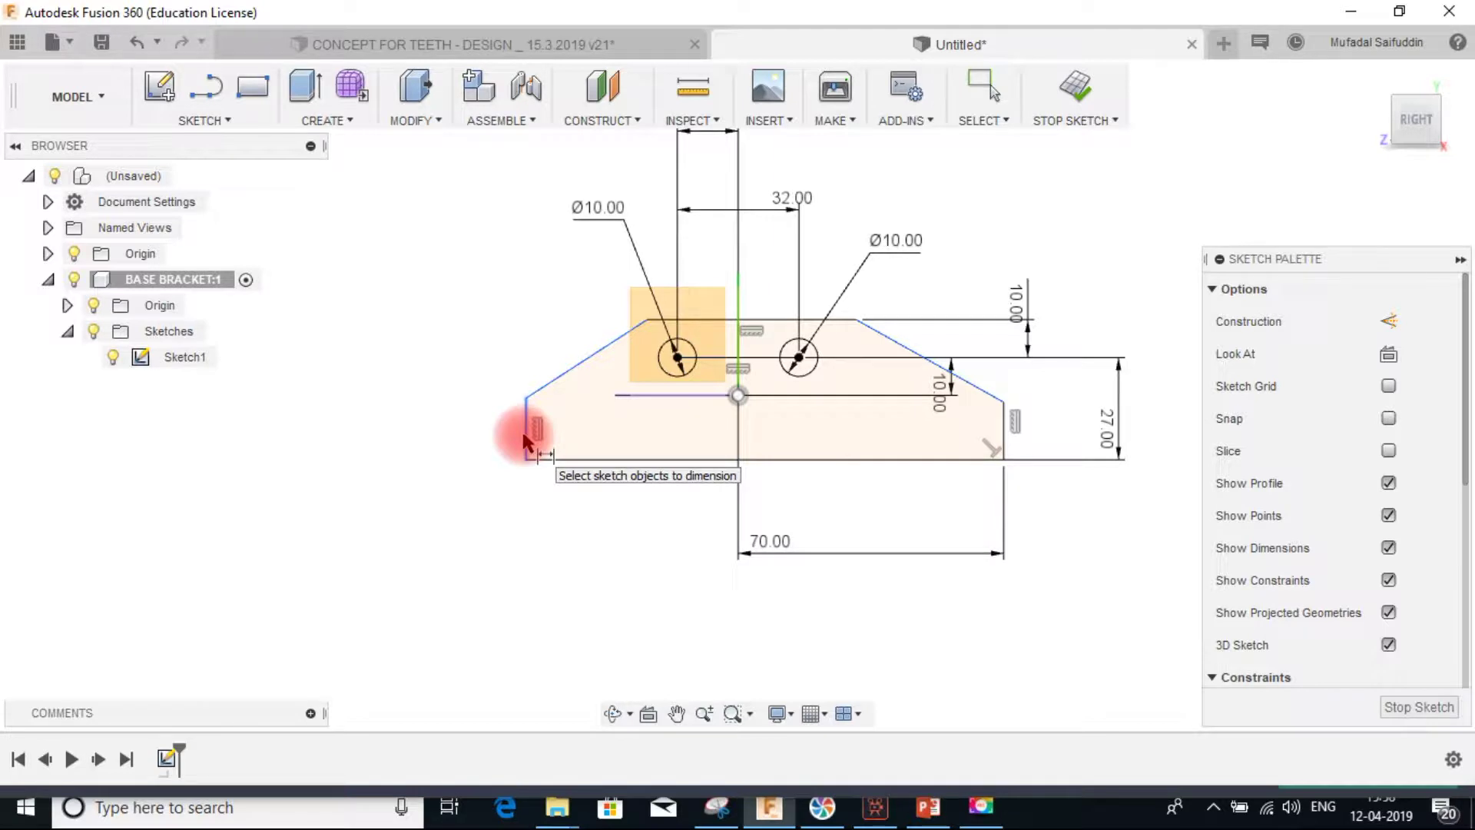
{"action": "left_click", "coordinate": [737, 395]}
{"action": "left_click", "coordinate": [527, 449]}
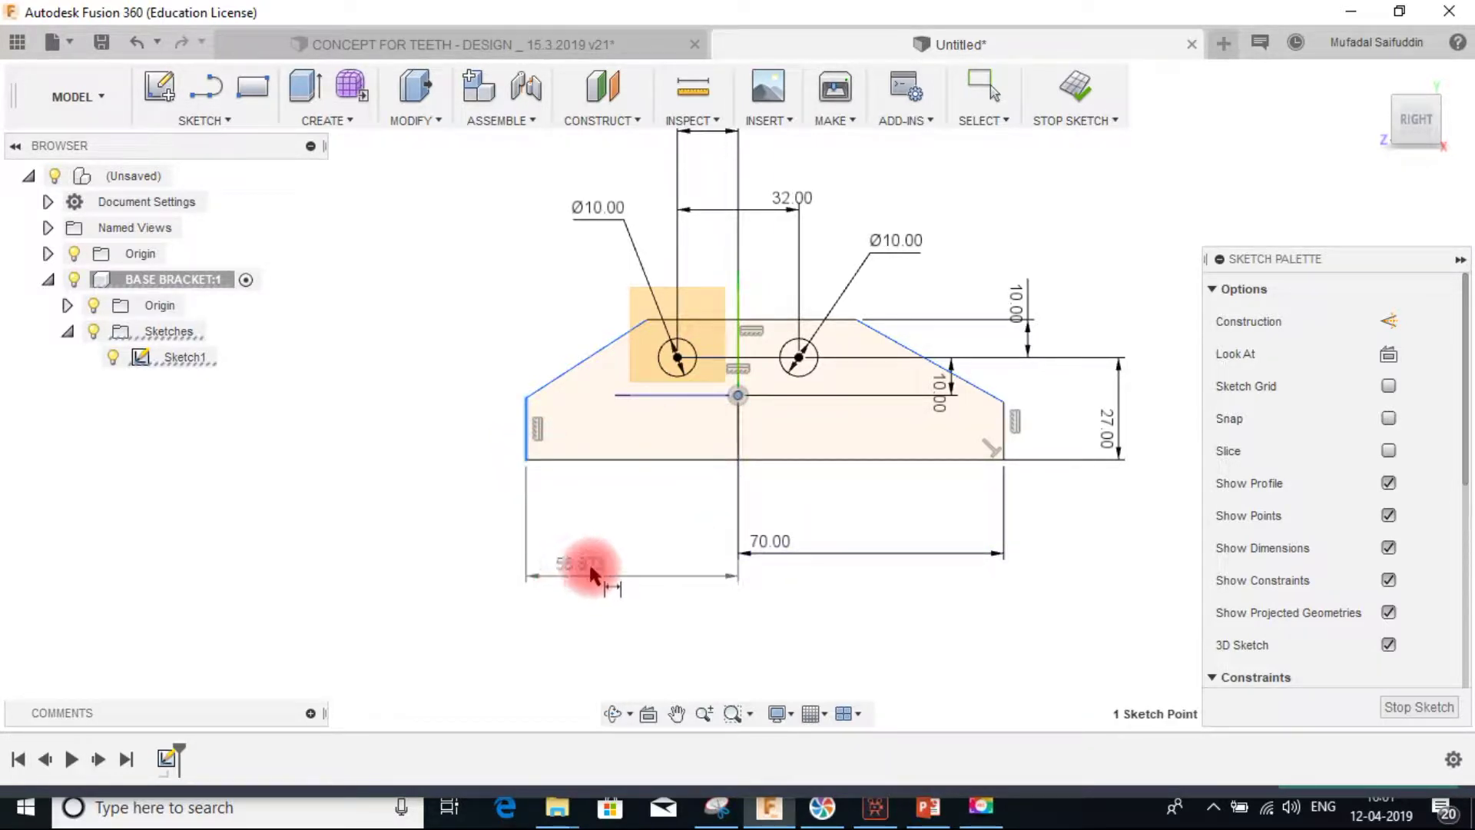
{"action": "left_click", "coordinate": [591, 572]}
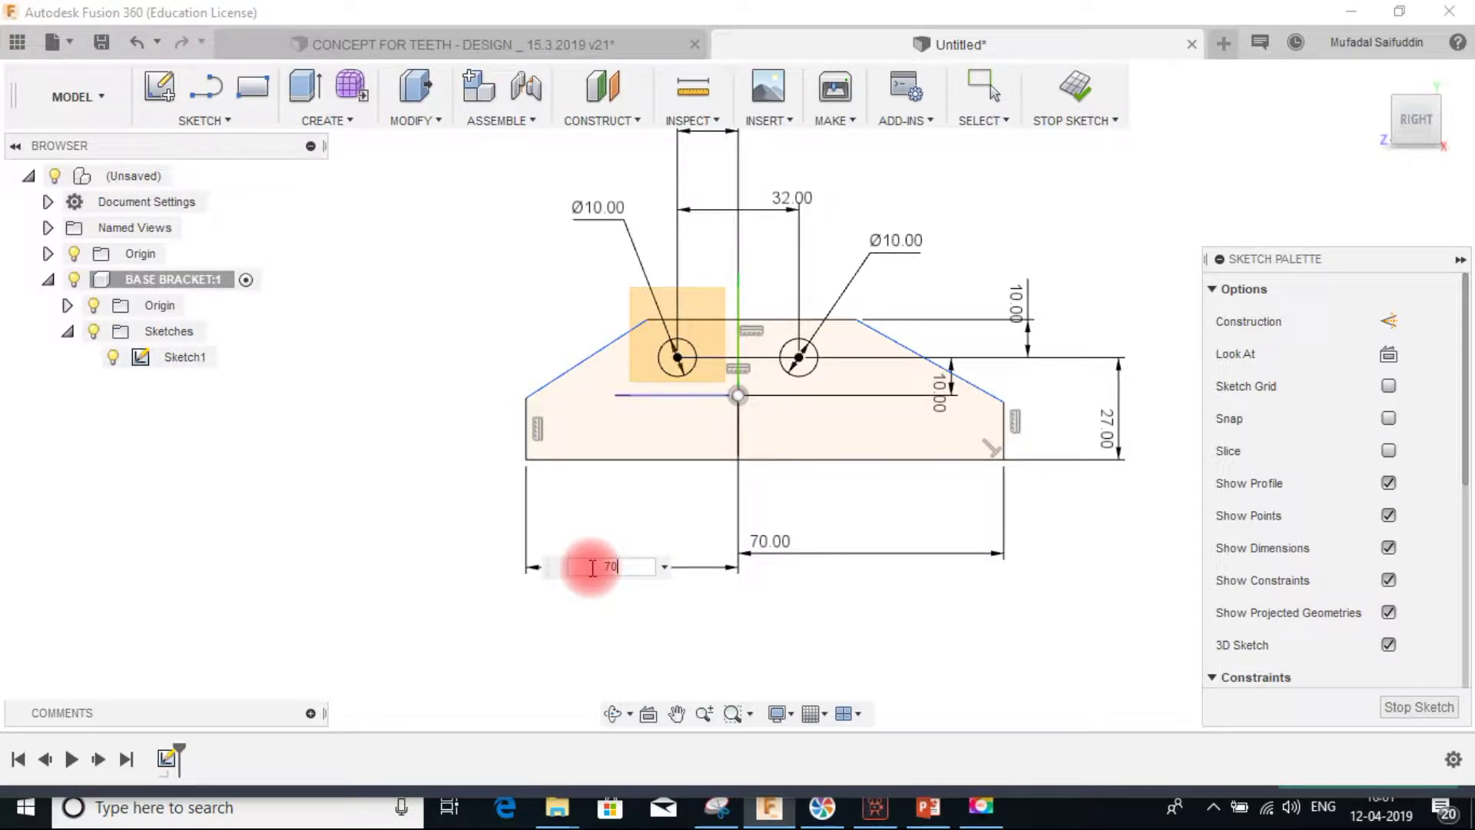
{"action": "key", "text": "Return"}
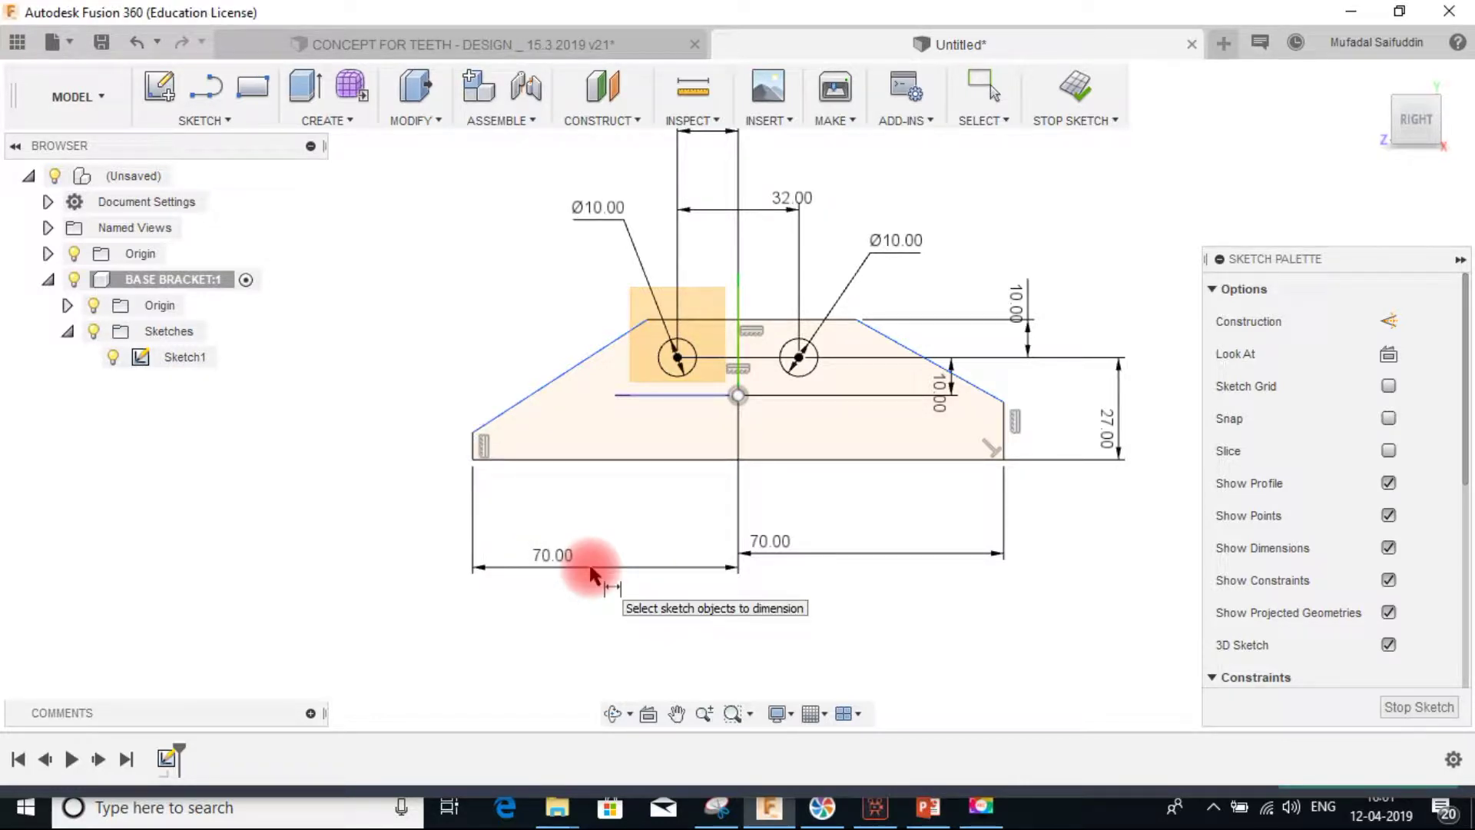
- Dimension the top-left and top-right corners each 35 mm from the origin
{"action": "left_click", "coordinate": [647, 319]}
{"action": "left_click", "coordinate": [736, 395]}
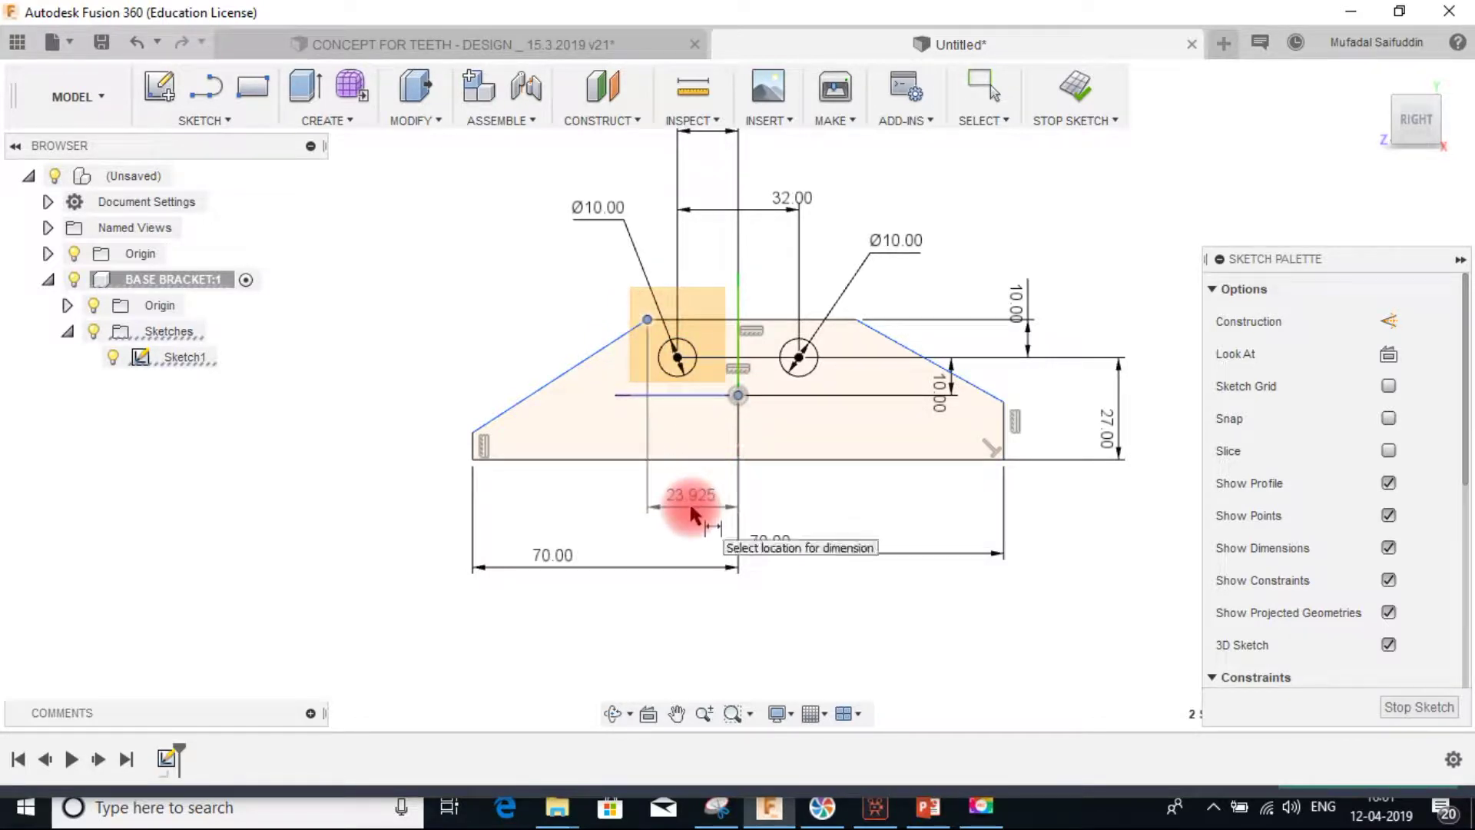
{"action": "left_click", "coordinate": [691, 505]}
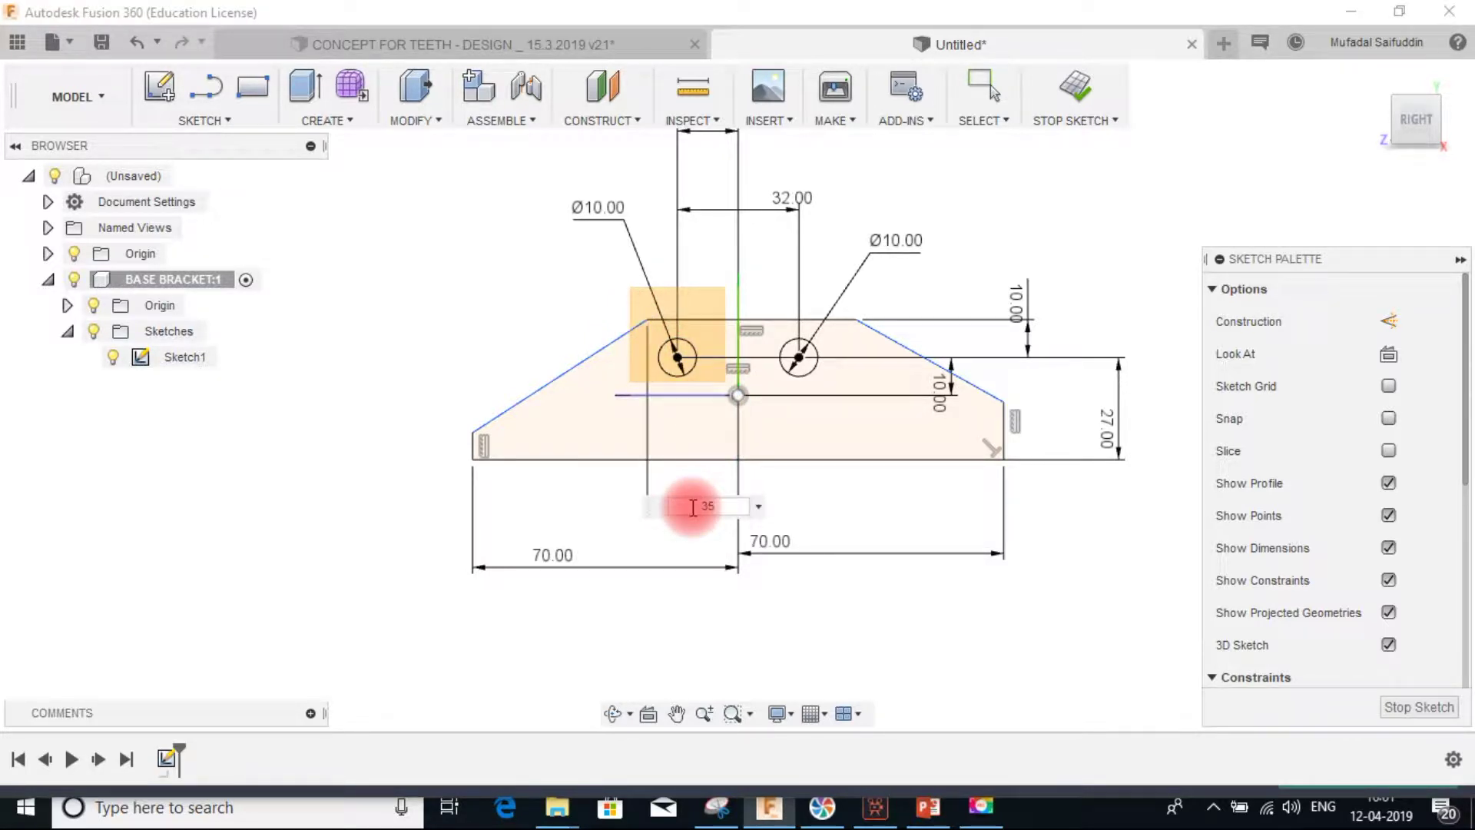
{"action": "key", "text": "Return"}
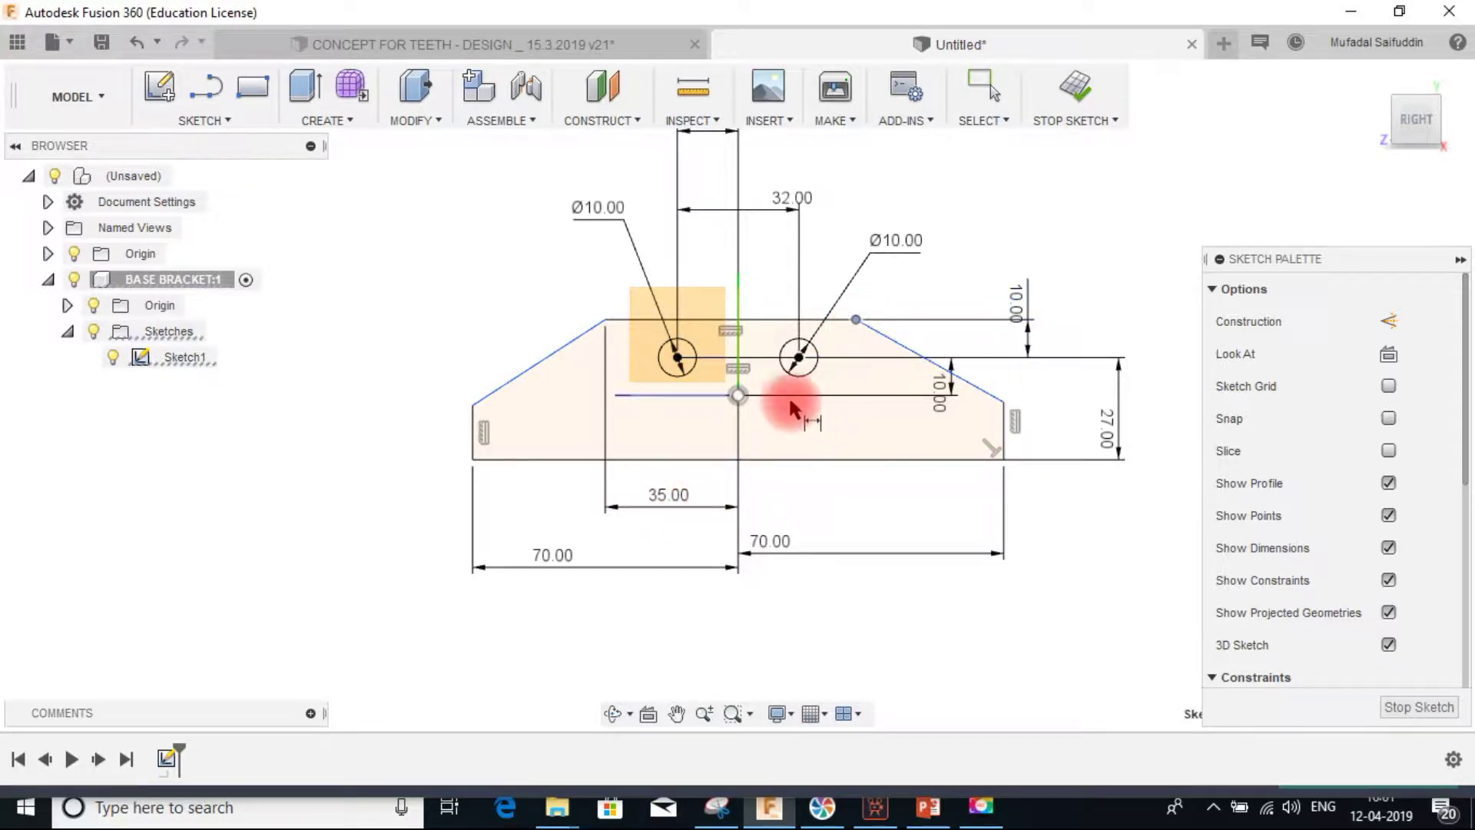
{"action": "left_click", "coordinate": [855, 319]}
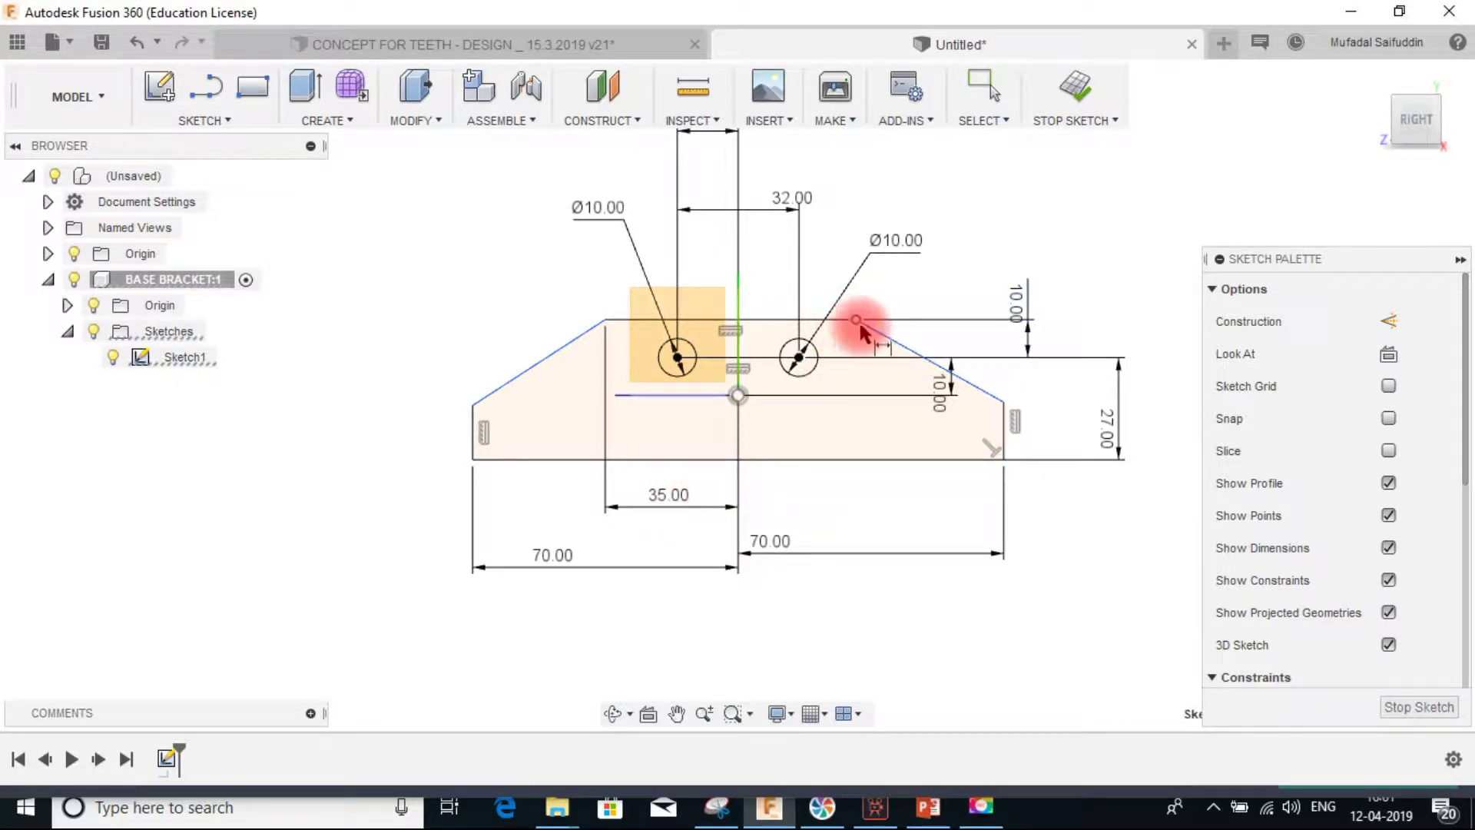
{"action": "left_click", "coordinate": [738, 396]}
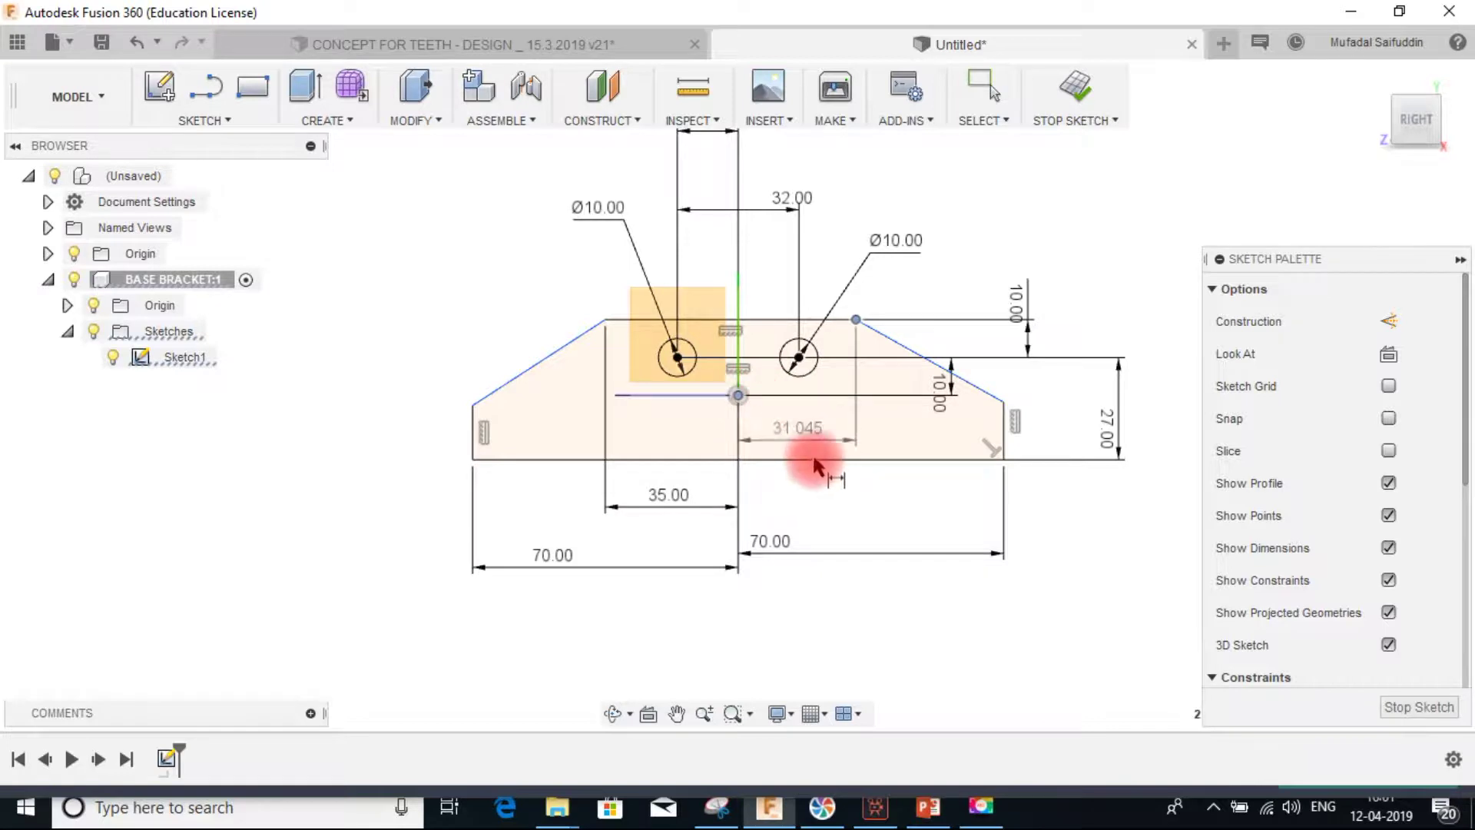
{"action": "left_click", "coordinate": [851, 496]}
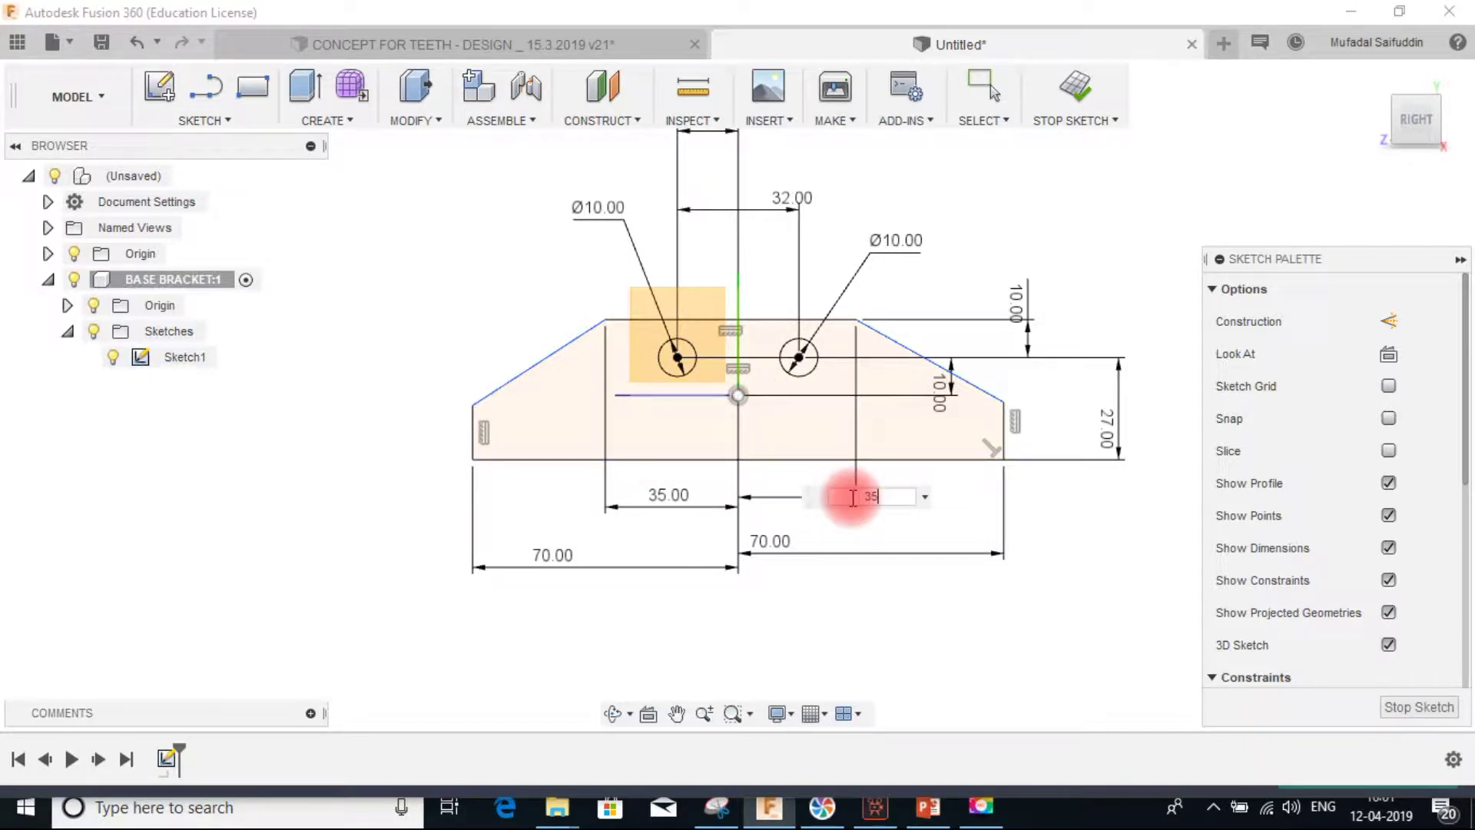
{"action": "key", "text": "Return"}
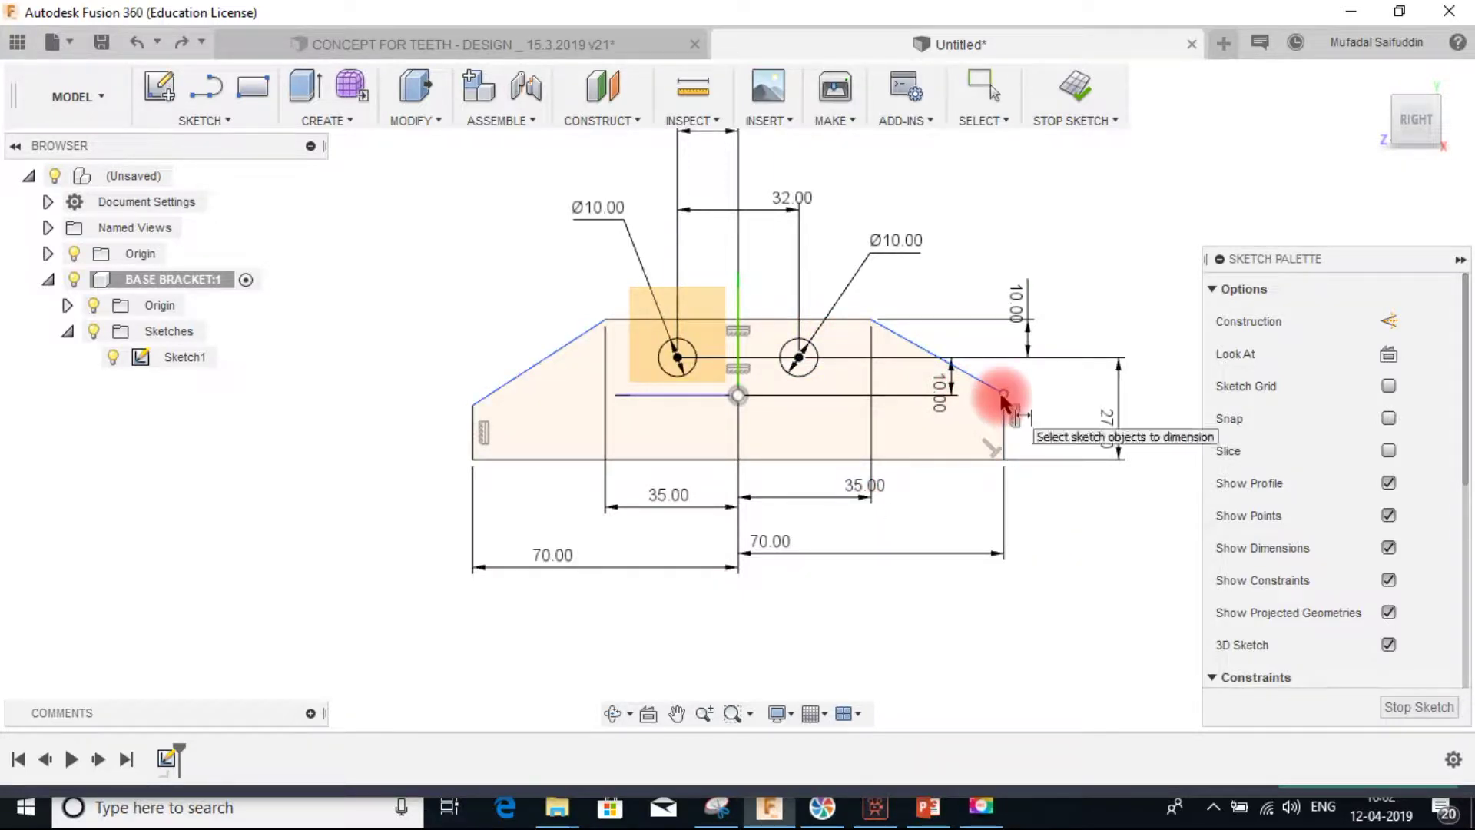
- Draw a line across the bracket from its left side corner to its right side corner
{"action": "left_click", "coordinate": [204, 88]}
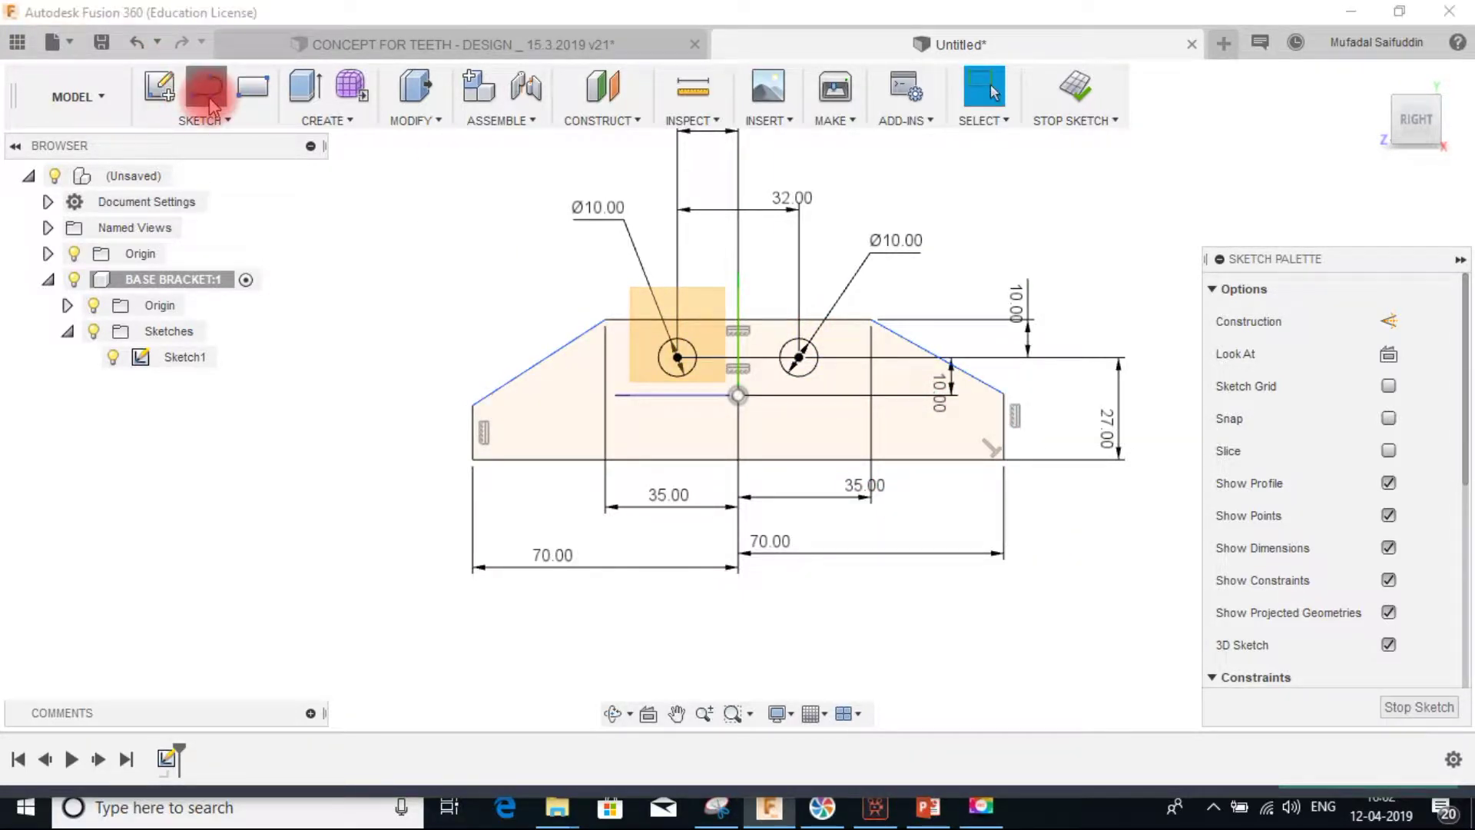
{"action": "left_click", "coordinate": [475, 407]}
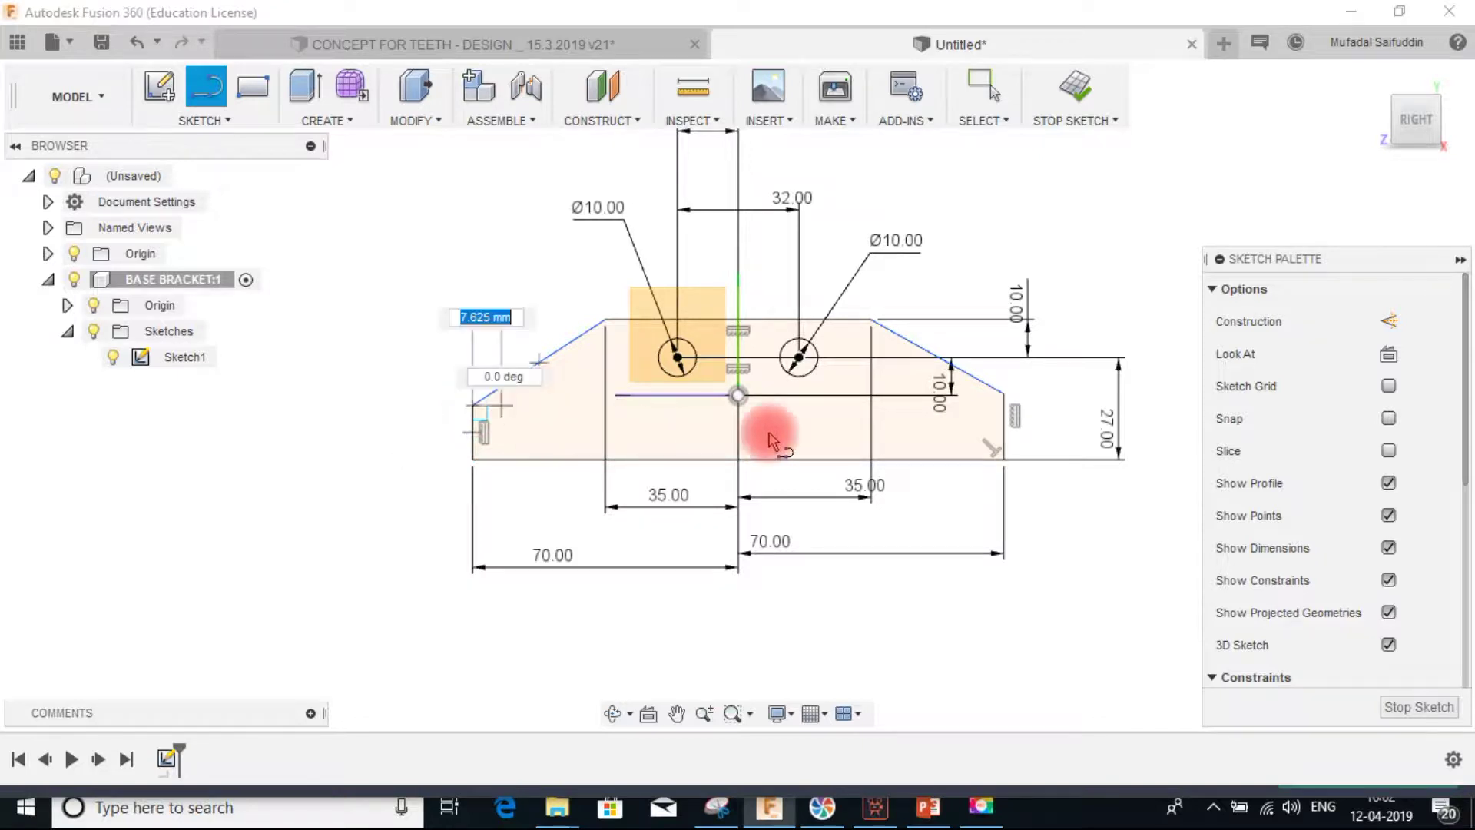
{"action": "left_click", "coordinate": [1002, 396]}
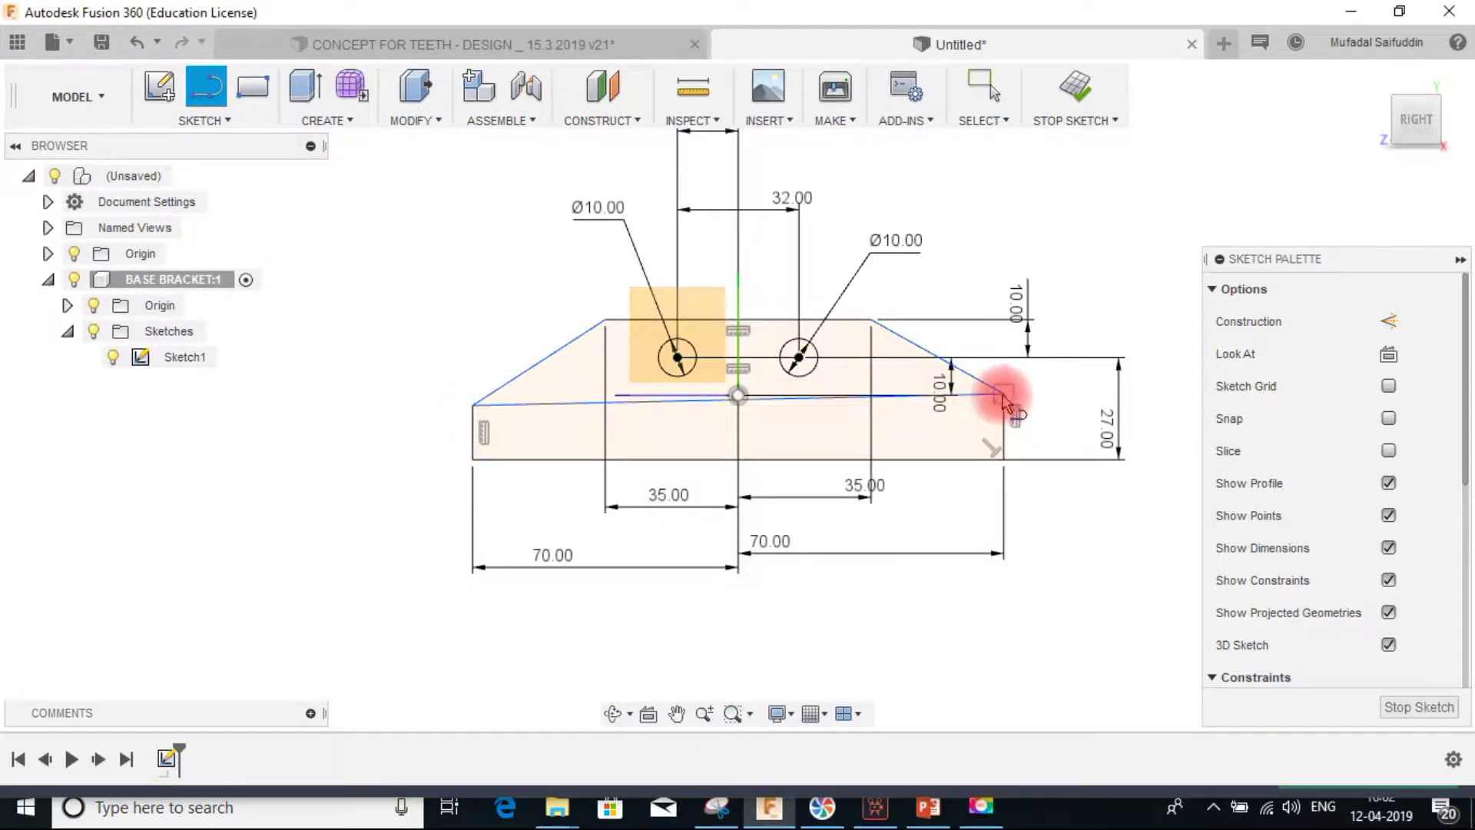
{"action": "key", "text": "Escape"}
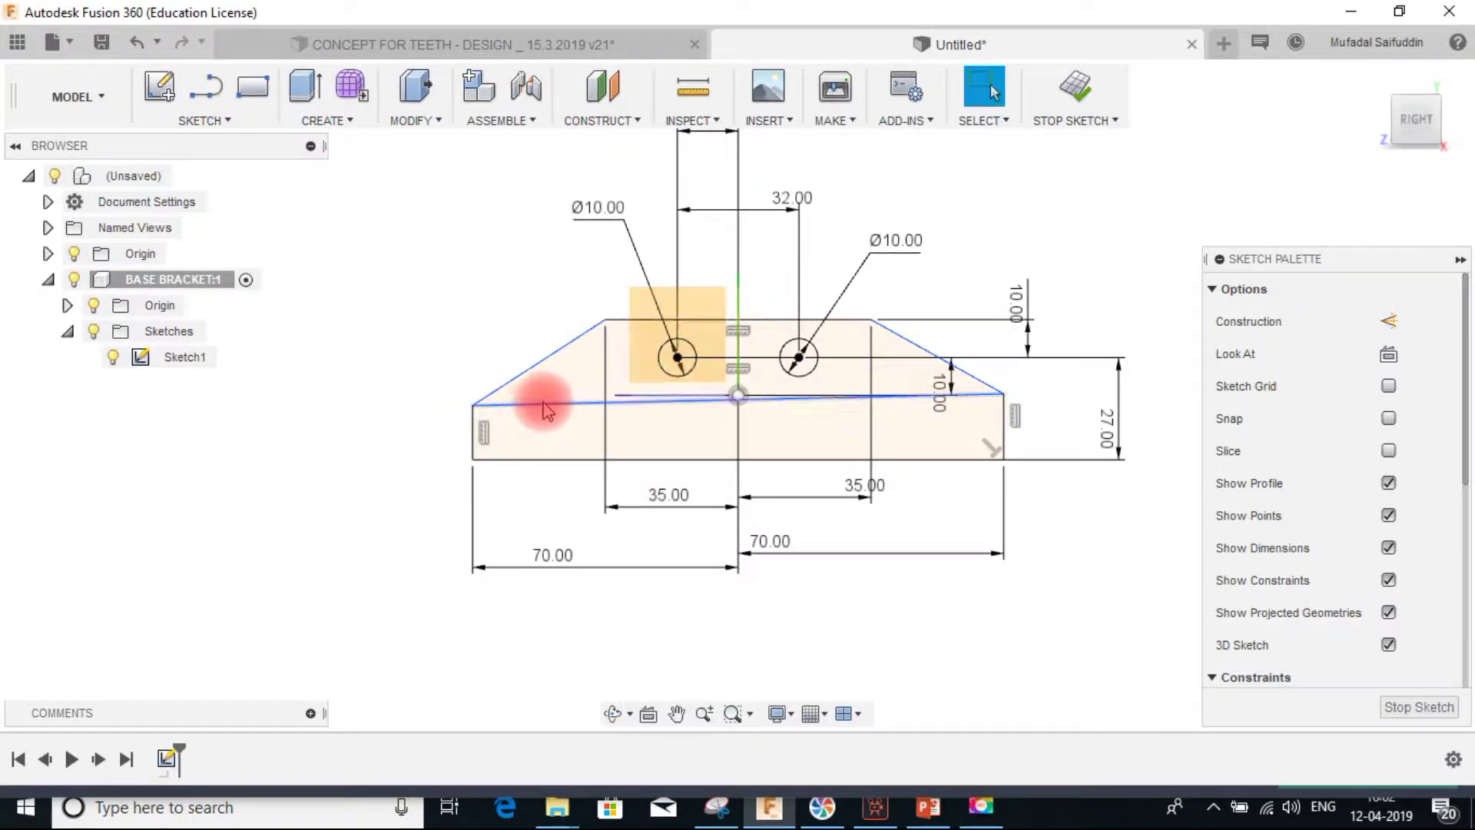
- Constrain the new cross line to be horizontal
{"action": "left_click", "coordinate": [545, 401]}
{"action": "left_click", "coordinate": [543, 407]}
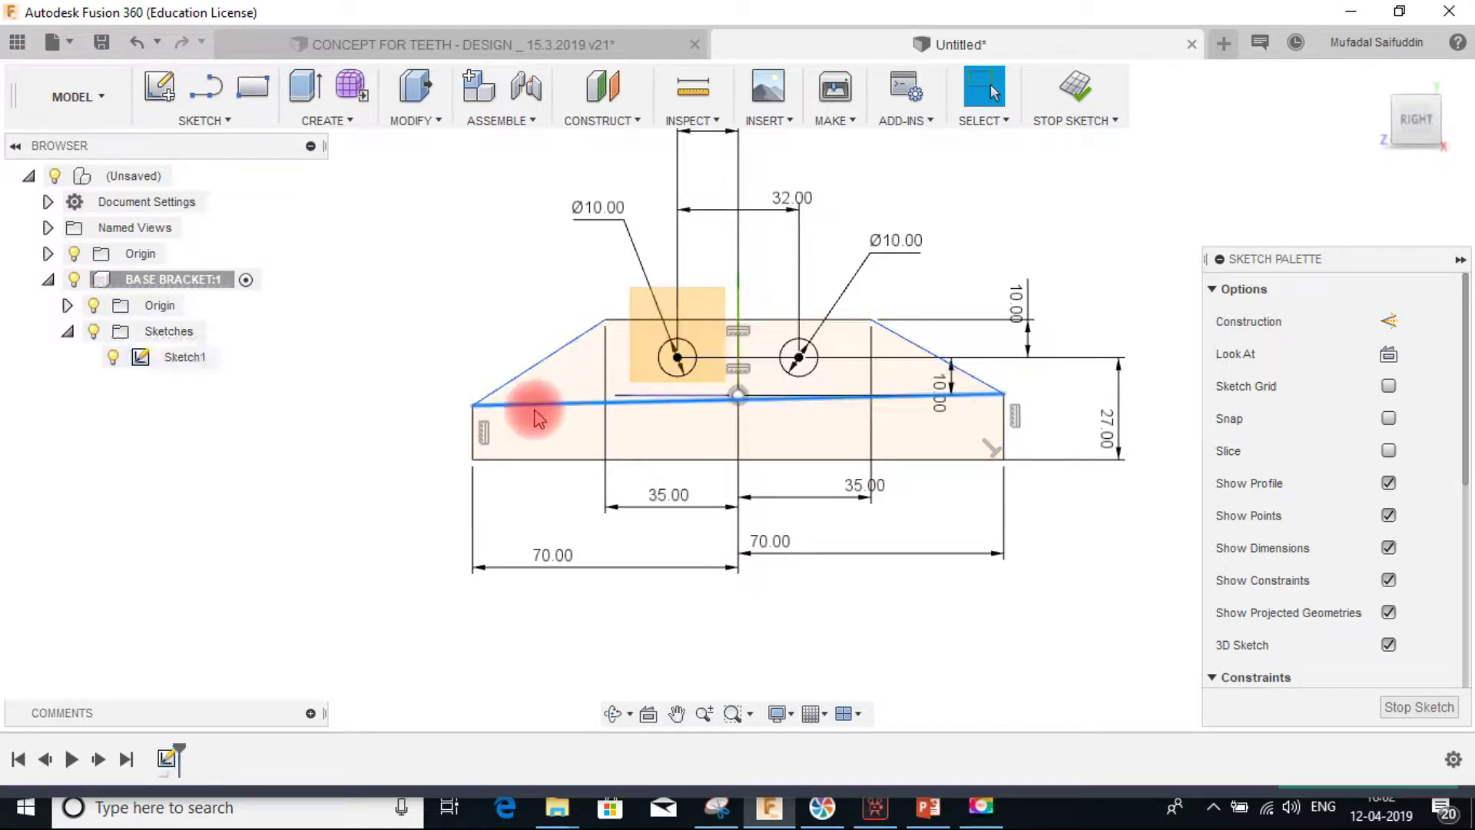
{"action": "left_click", "coordinate": [883, 401]}
{"action": "left_click", "coordinate": [1020, 400]}
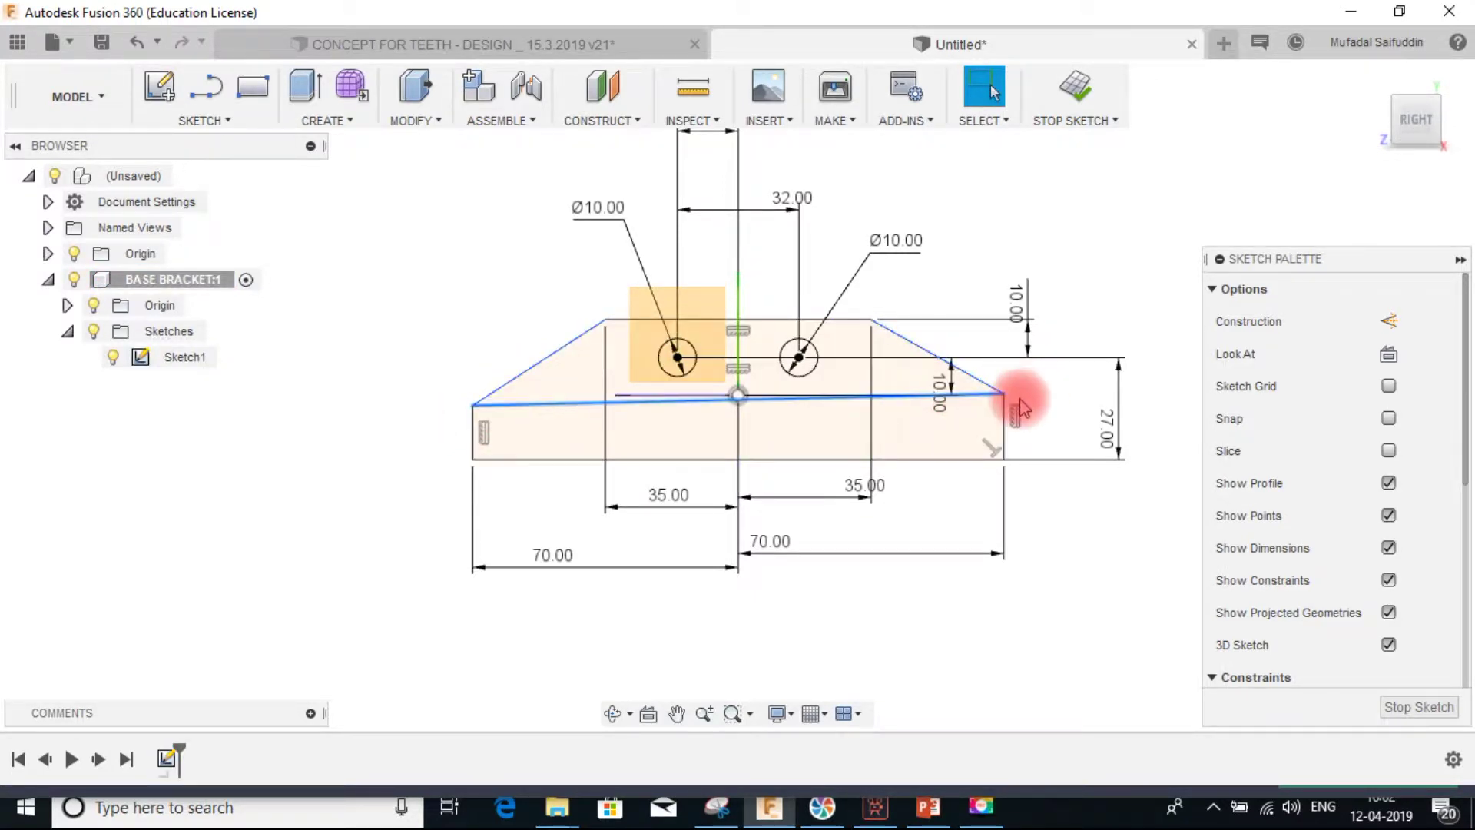
{"action": "left_click", "coordinate": [541, 410]}
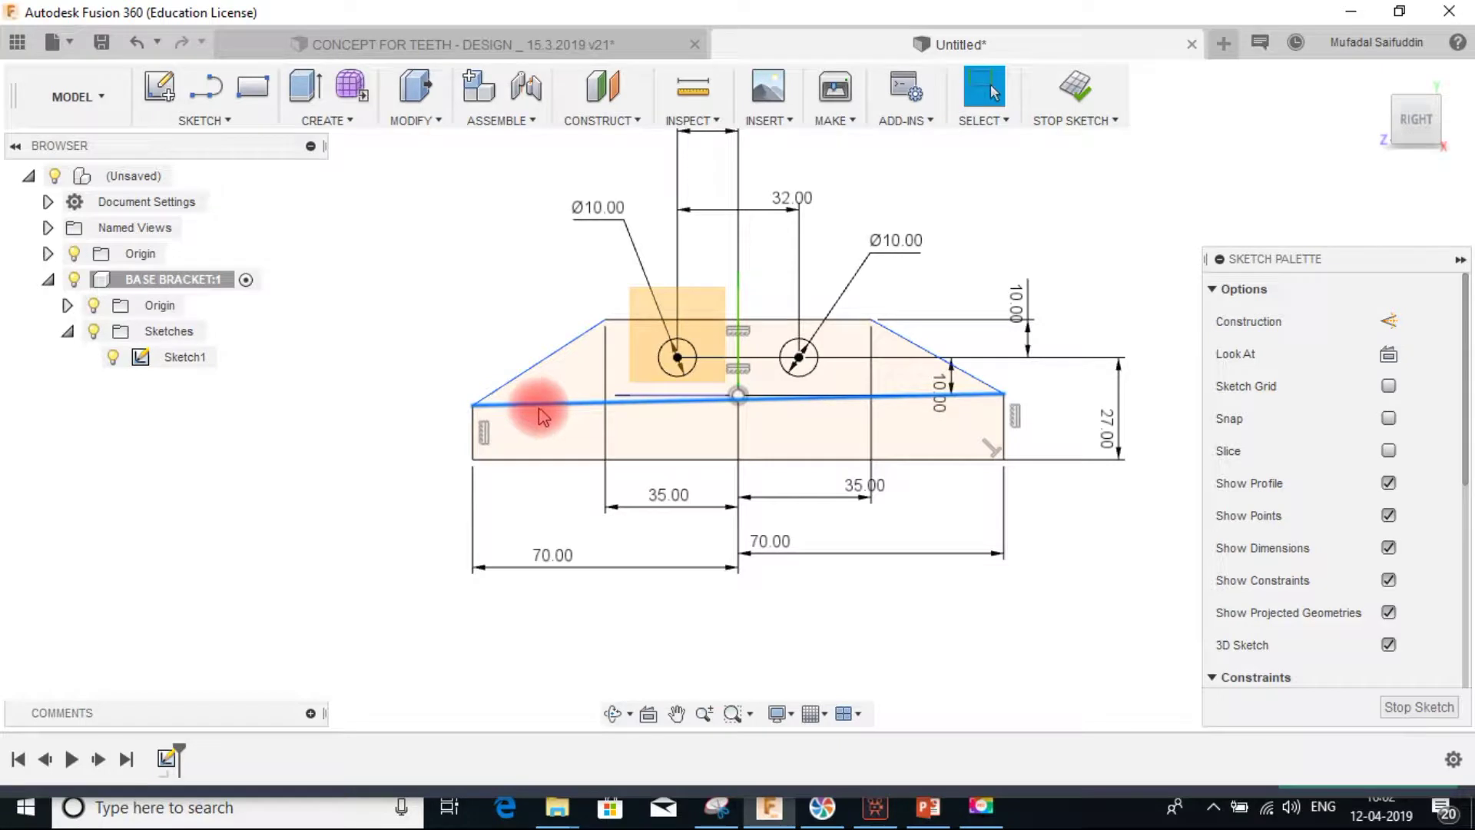
{"action": "right_click", "coordinate": [543, 415]}
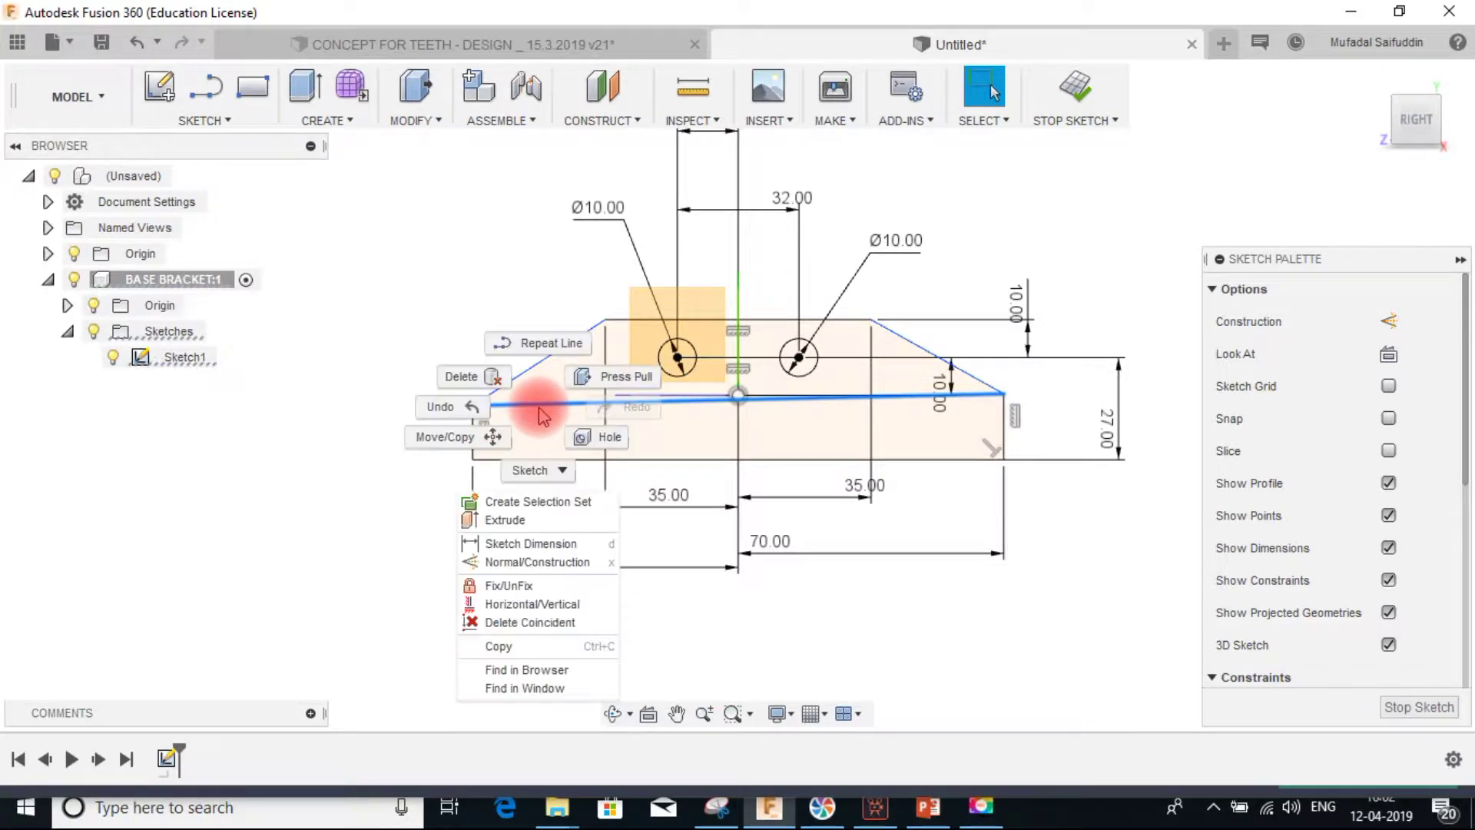
{"action": "left_click", "coordinate": [559, 605]}
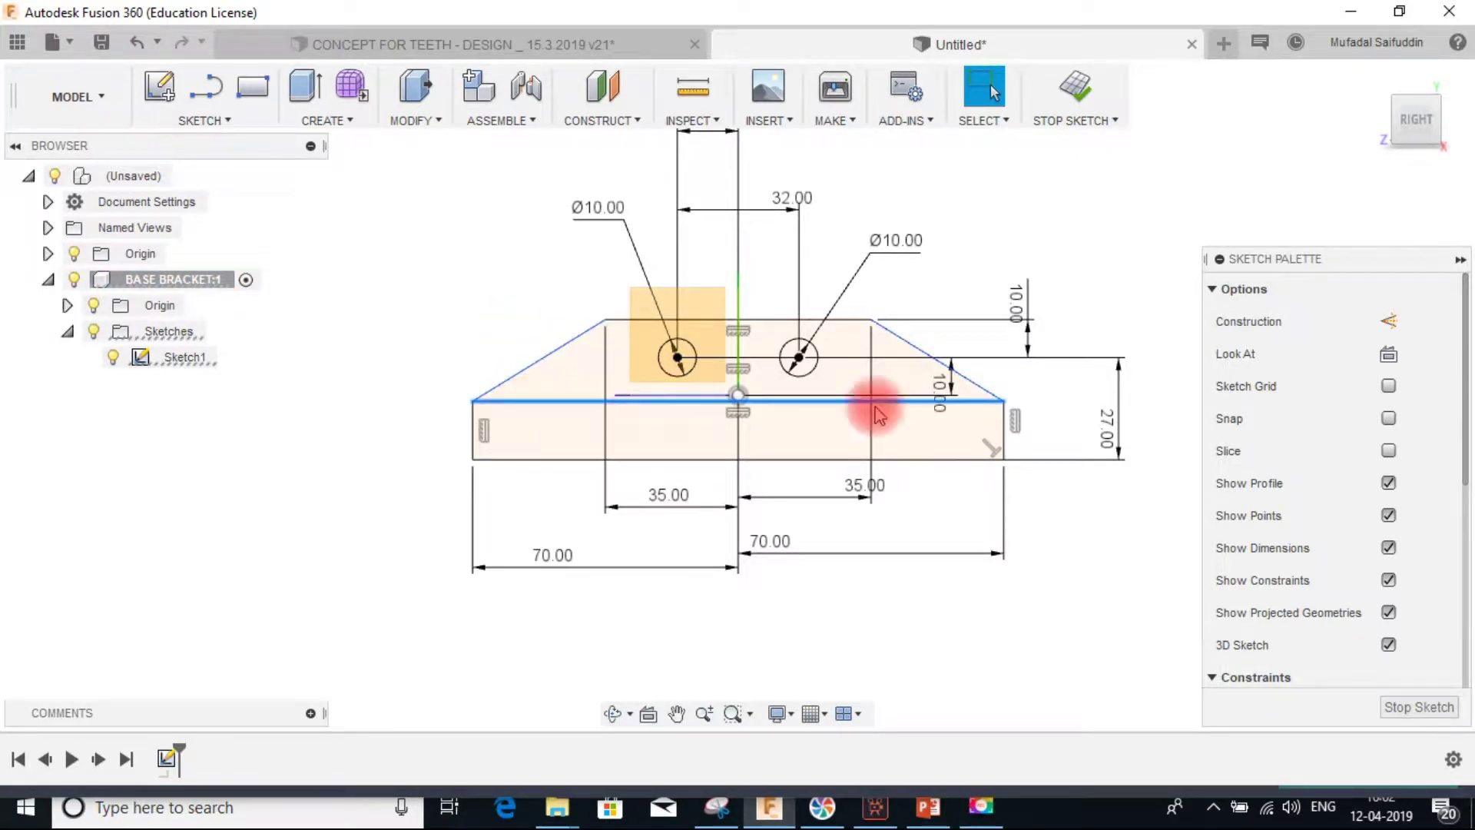
- Make the cross line construction geometry and dimension it 17 mm from the left hole centre
{"action": "left_click", "coordinate": [1391, 322]}
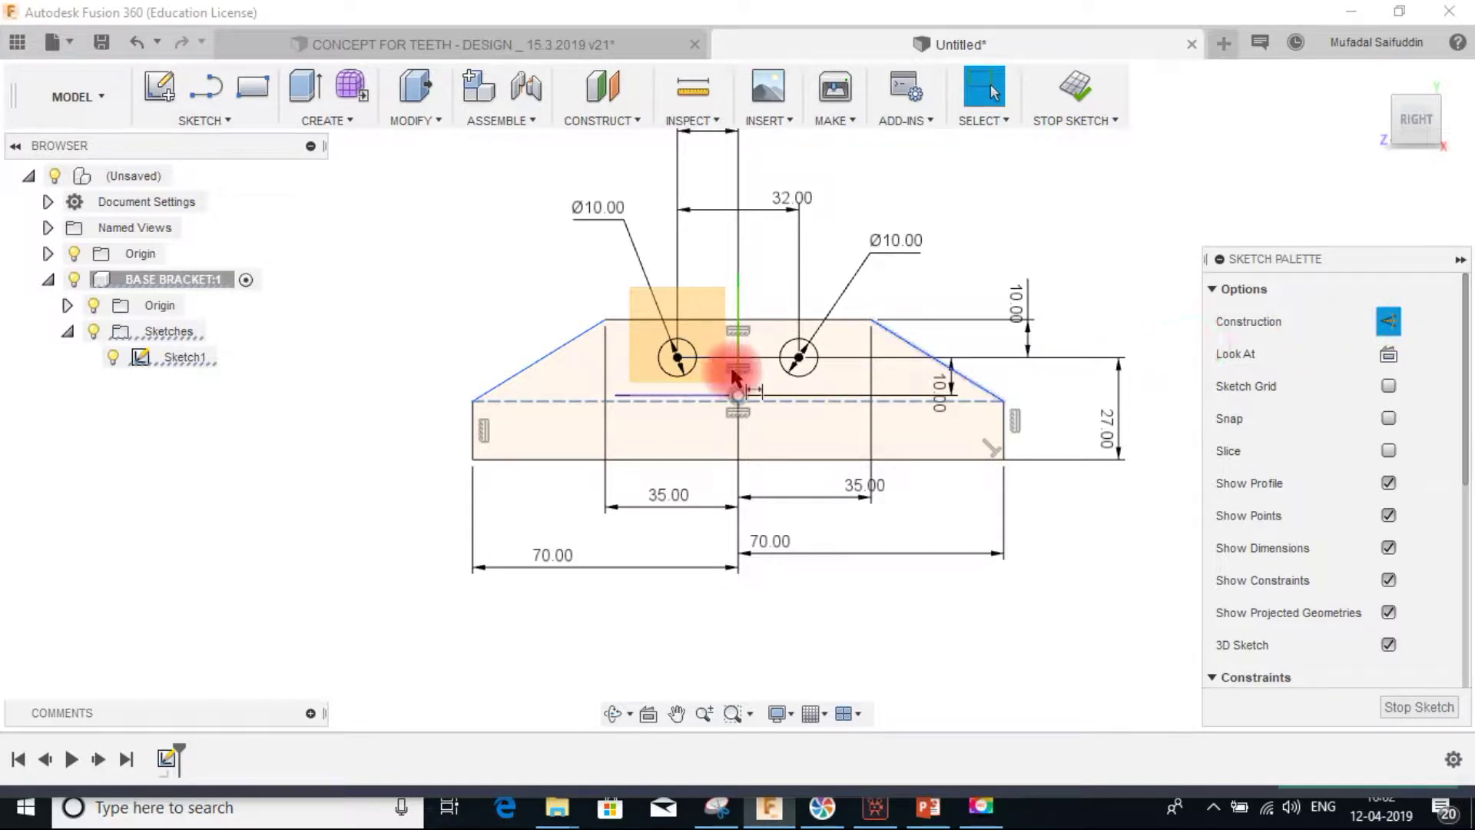
{"action": "left_click", "coordinate": [572, 399]}
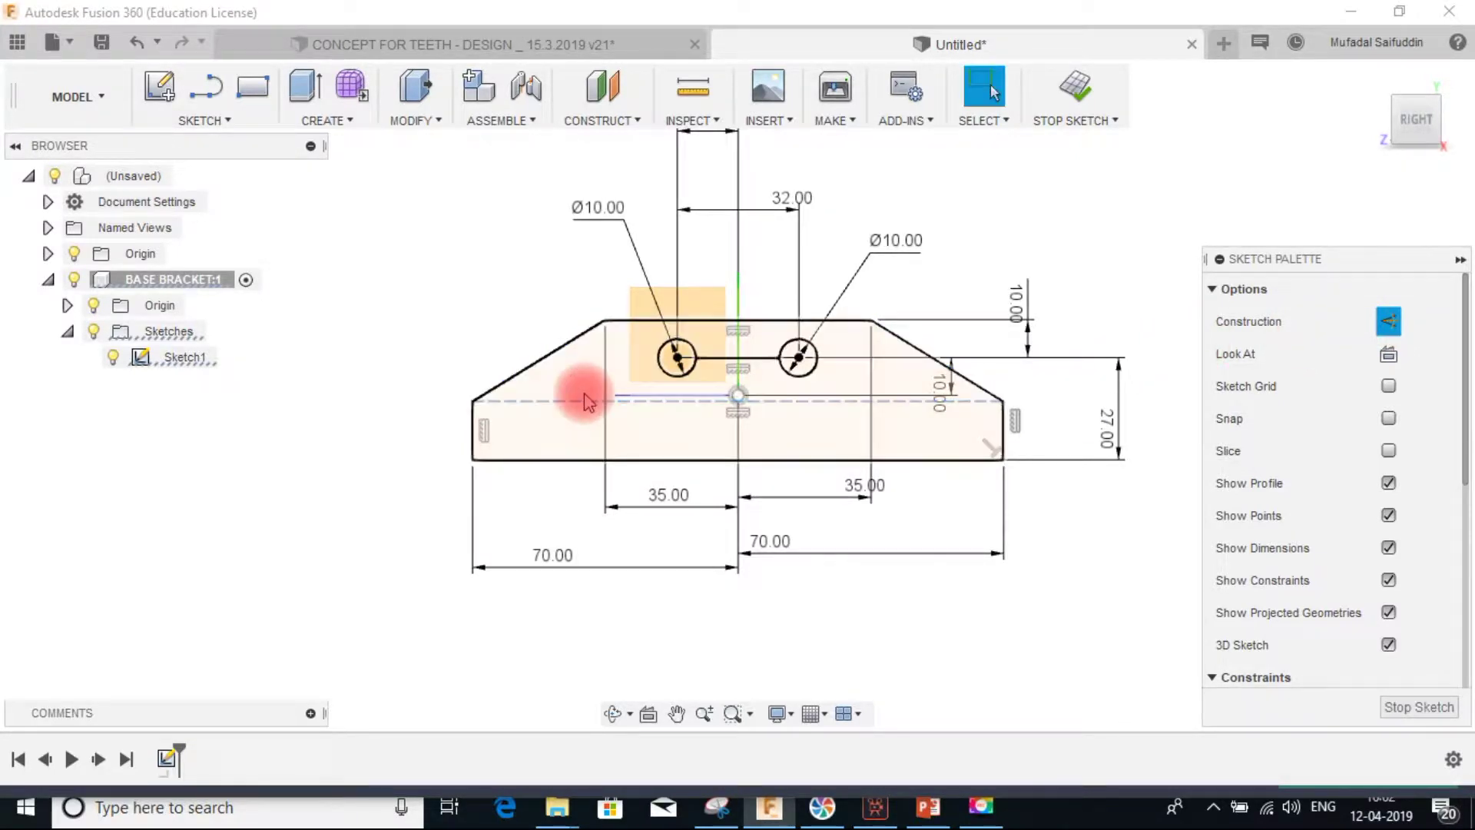
{"action": "key", "text": "Escape"}
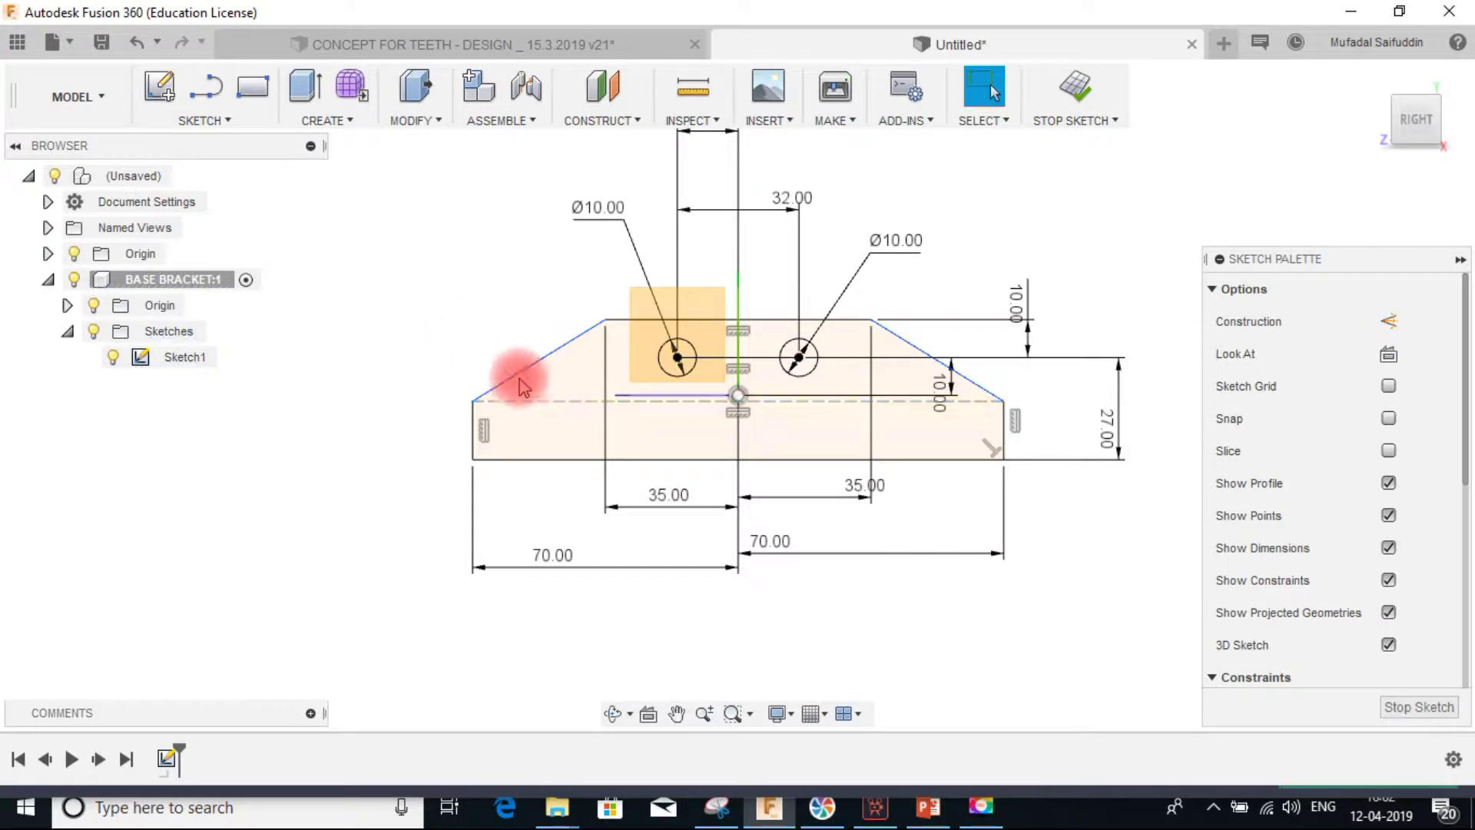
{"action": "left_click", "coordinate": [567, 399]}
{"action": "left_click", "coordinate": [678, 358]}
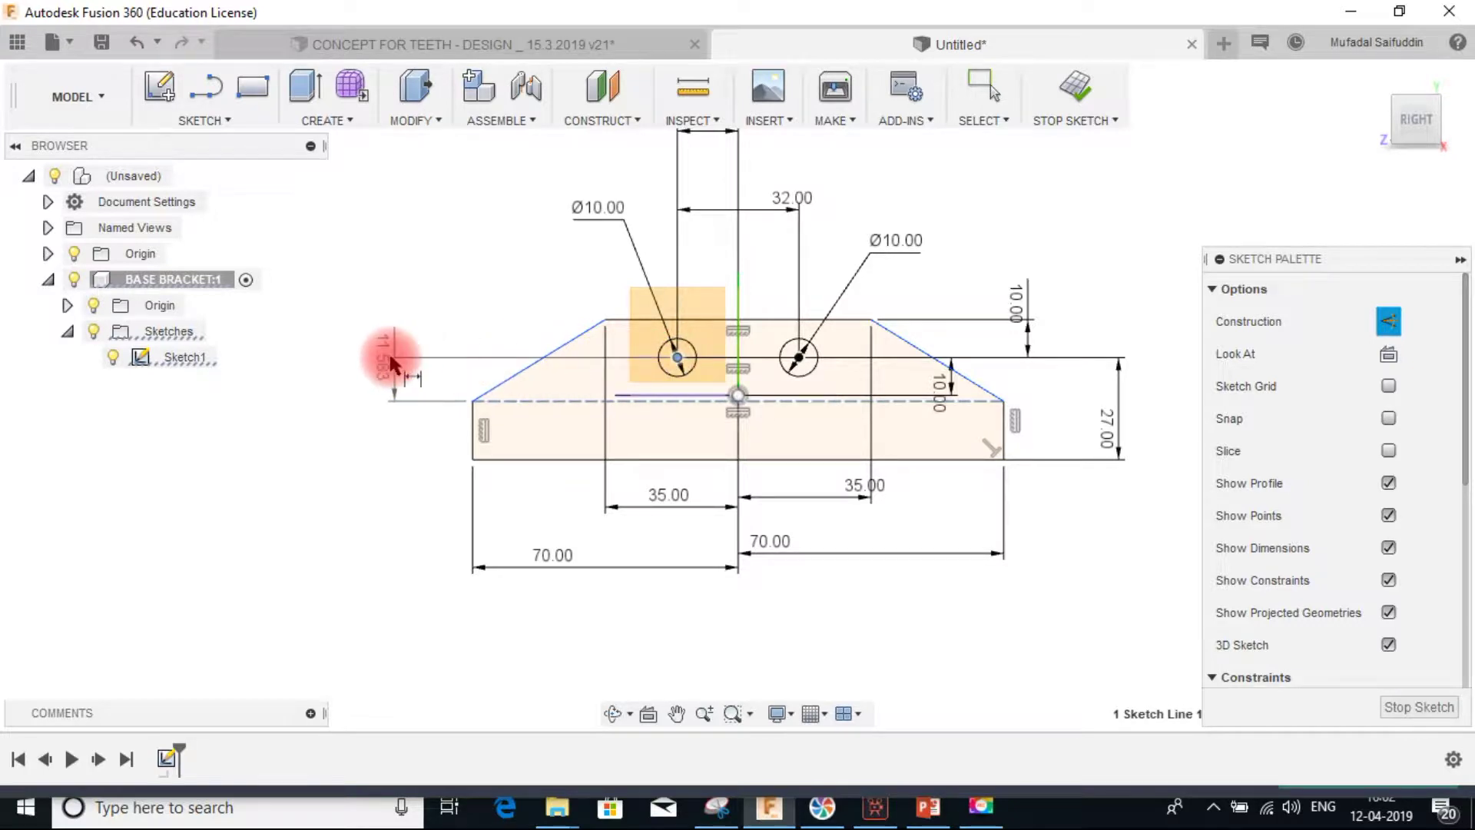
{"action": "left_click", "coordinate": [389, 364]}
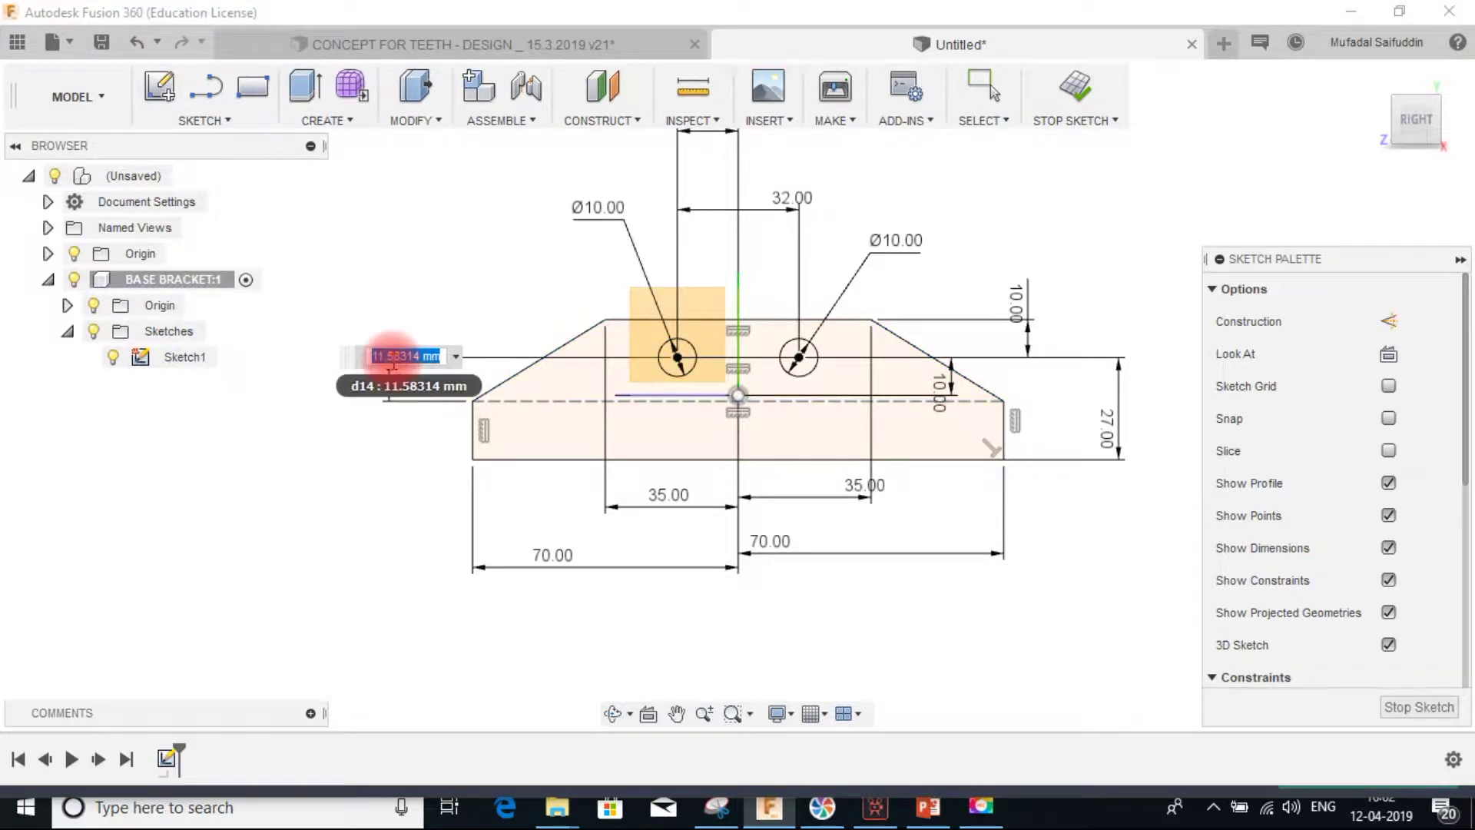
{"action": "key", "text": "Return"}
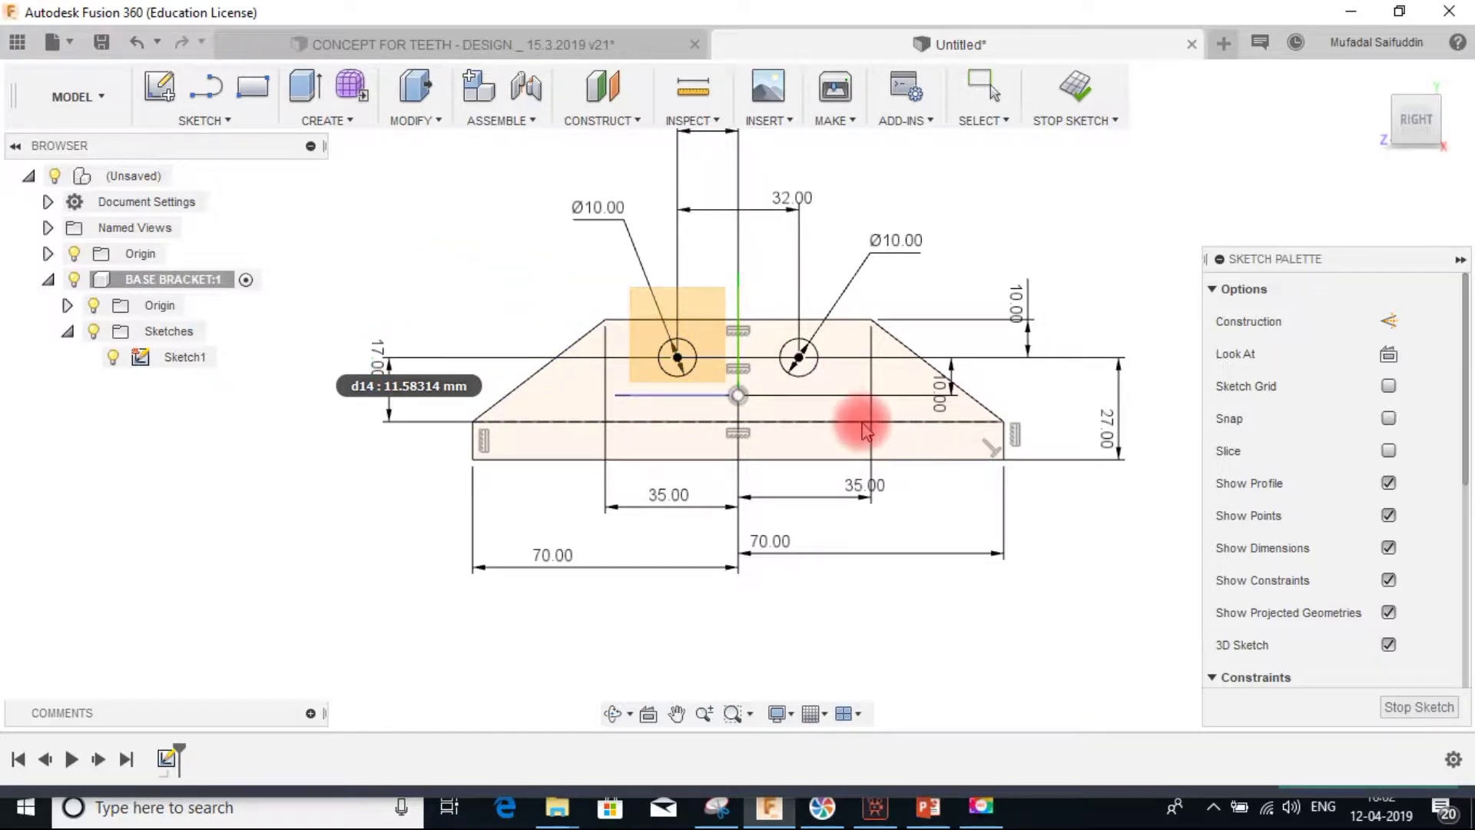
{"action": "key", "text": "Escape"}
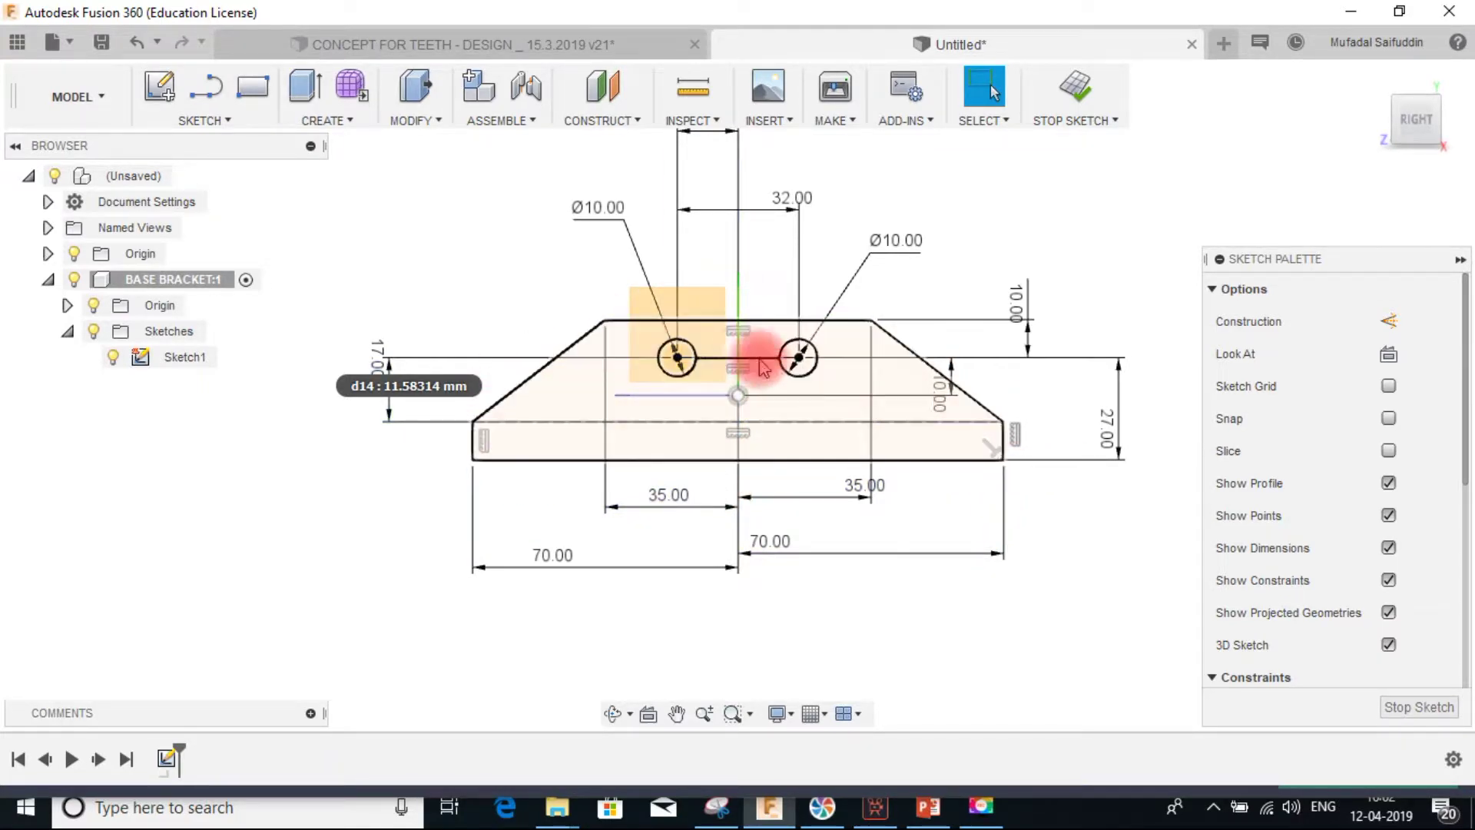
- Finish the sketch and start an extrusion of the bracket profile
{"action": "right_click_drag", "start_coordinate": [854, 353], "coordinate": [1006, 401]}
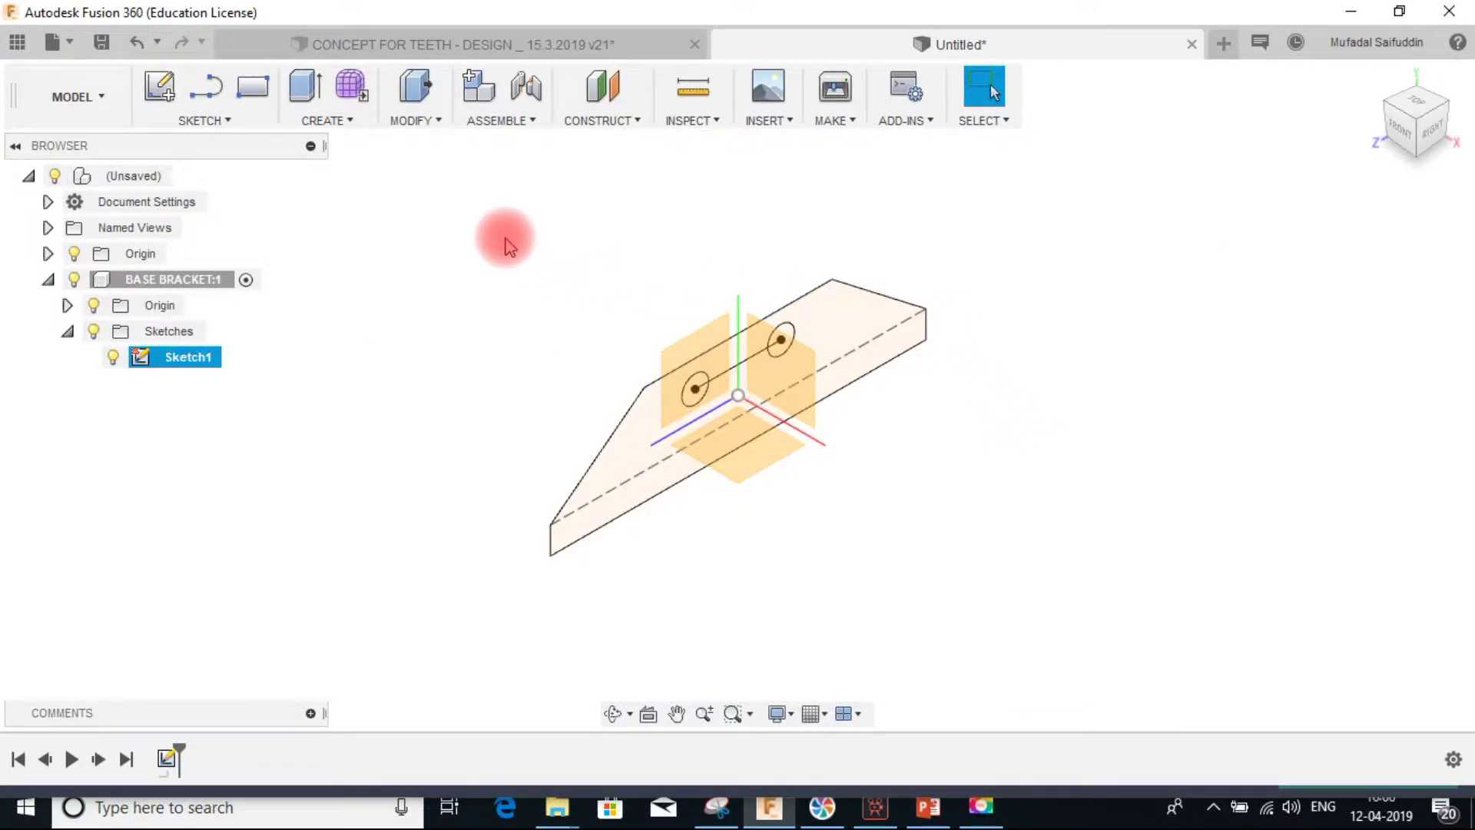
{"action": "left_click", "coordinate": [306, 86]}
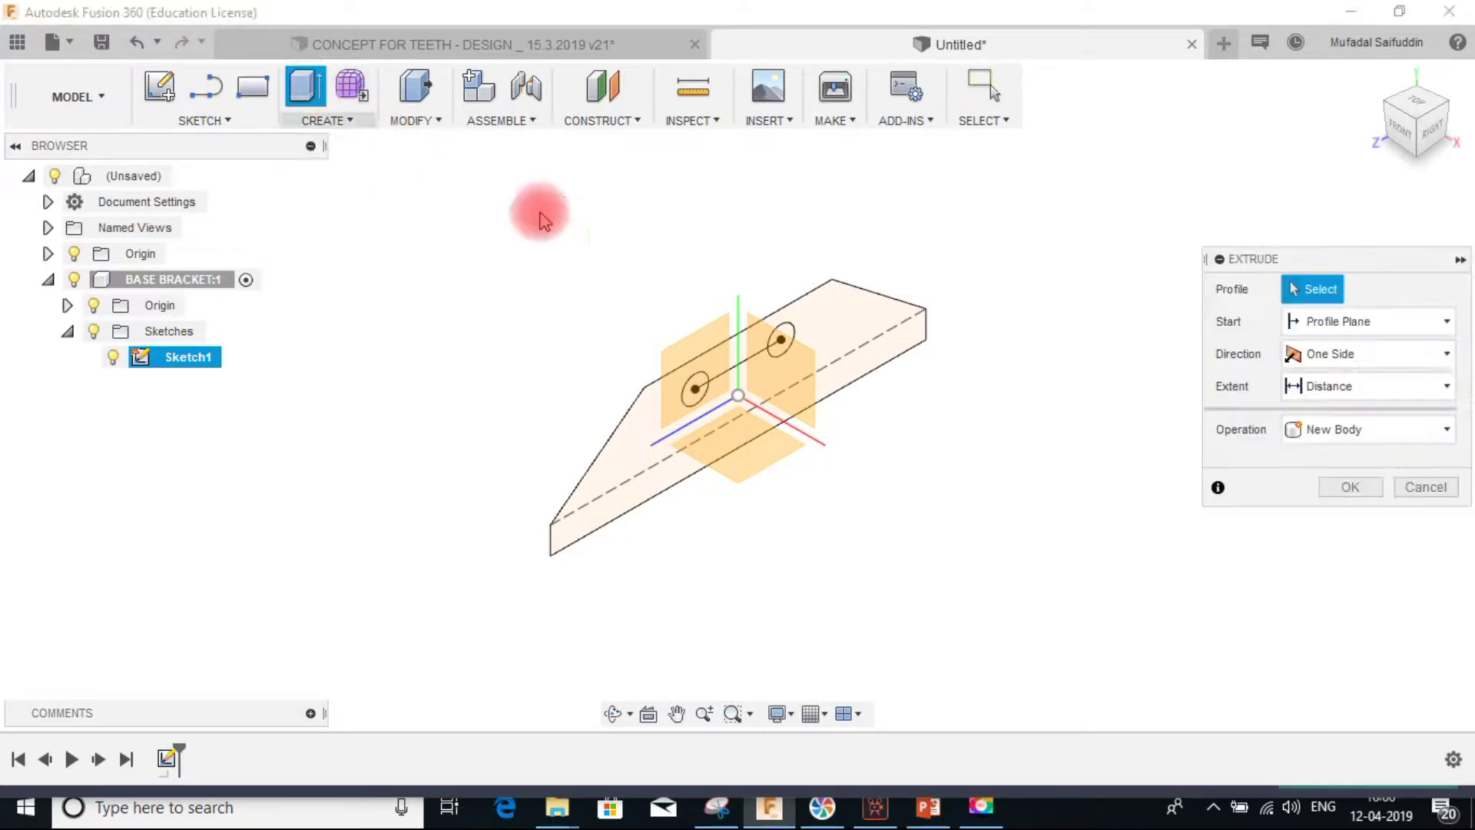
{"action": "left_click", "coordinate": [848, 324]}
{"action": "left_click", "coordinate": [1398, 559]}
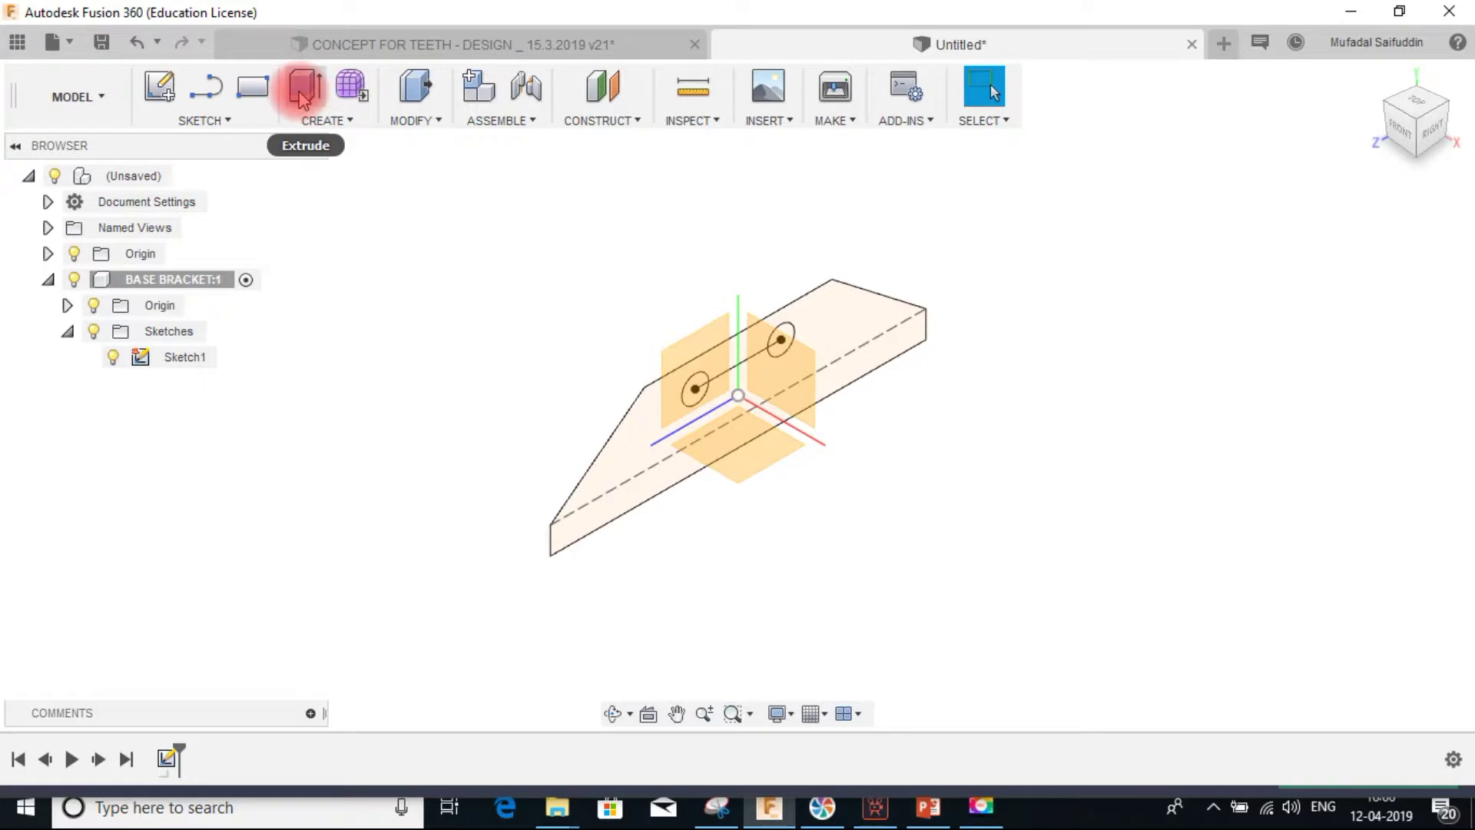
{"action": "left_click", "coordinate": [302, 91]}
{"action": "left_click", "coordinate": [859, 342]}
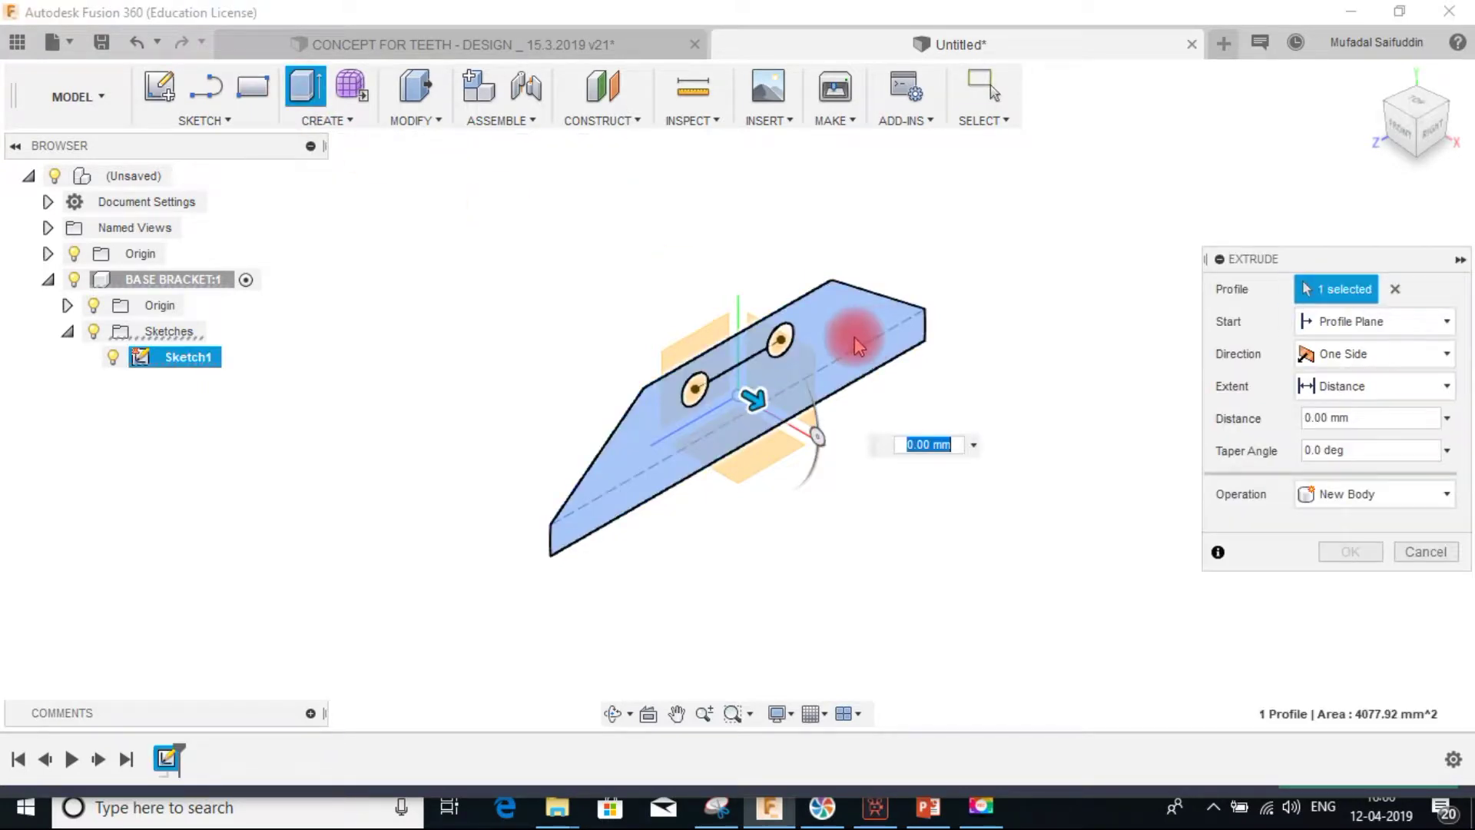
- Extrude the profile two-sided, 83.736 mm and 111.079 mm, as a new body
{"action": "left_click", "coordinate": [1420, 116]}
{"action": "left_click", "coordinate": [1352, 354]}
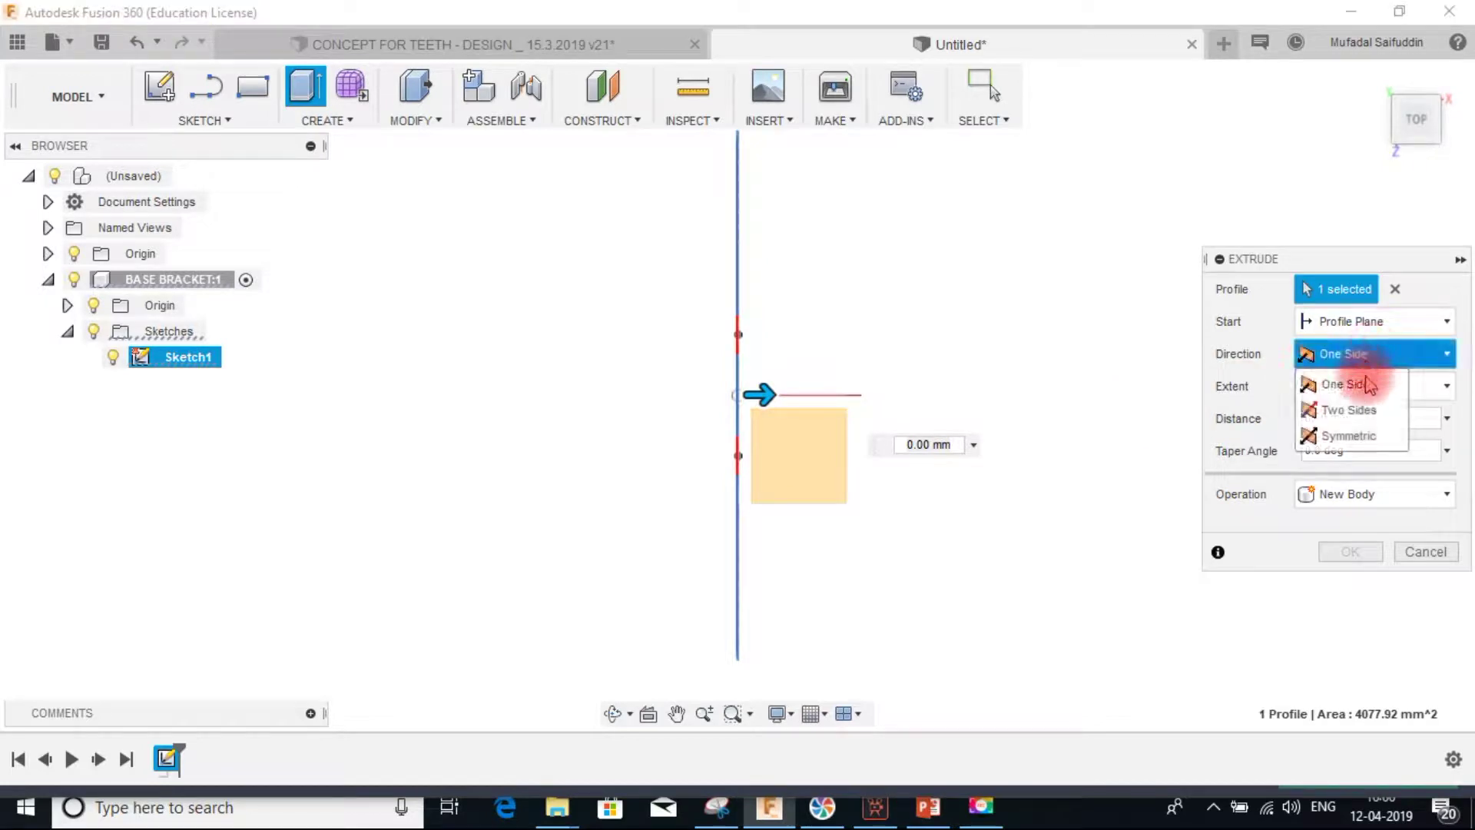
{"action": "left_click", "coordinate": [1350, 409]}
{"action": "left_click_drag", "start_coordinate": [711, 397], "coordinate": [296, 391]}
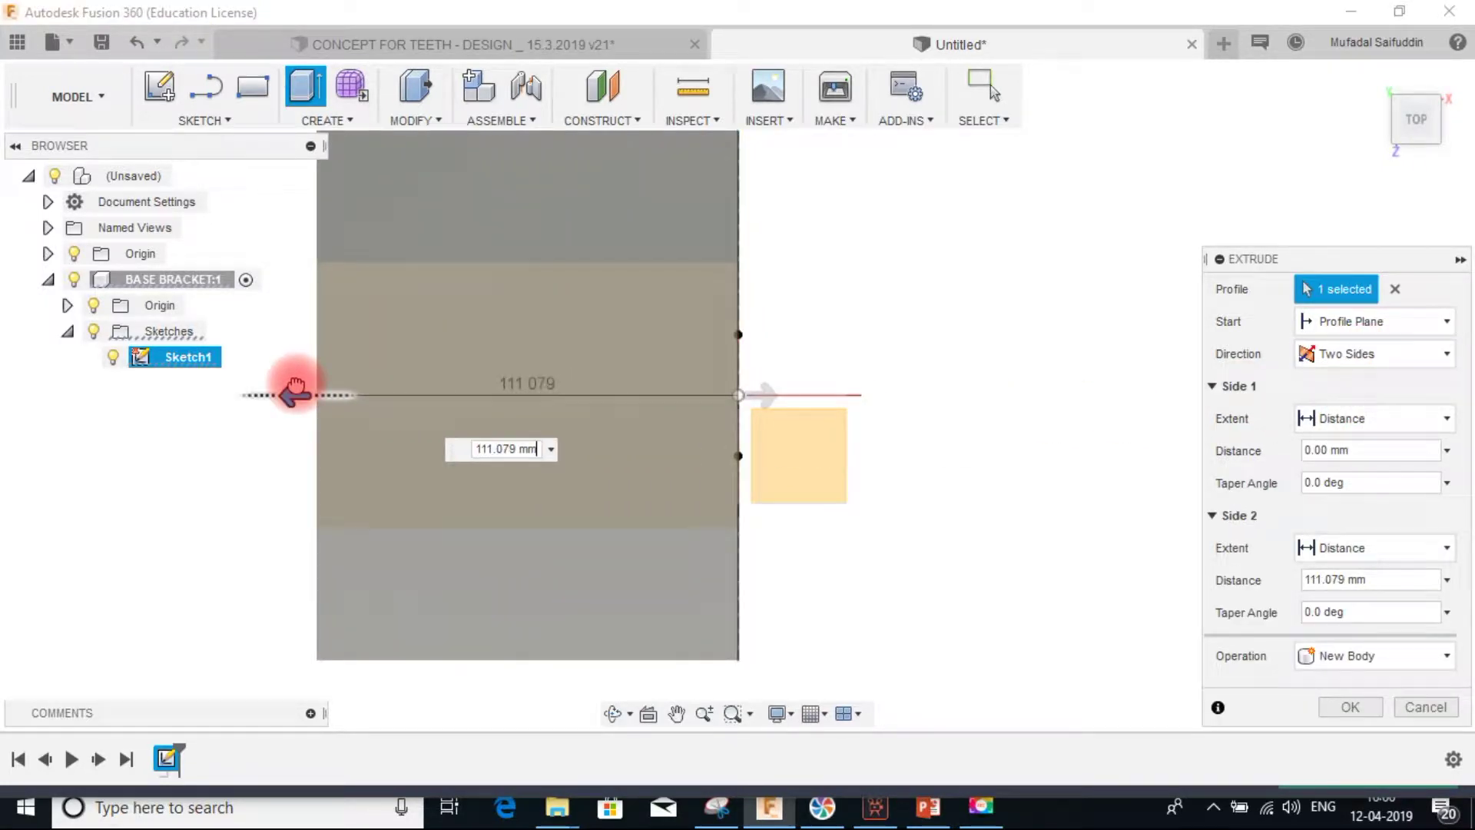
{"action": "left_click_drag", "start_coordinate": [767, 394], "coordinate": [1095, 391]}
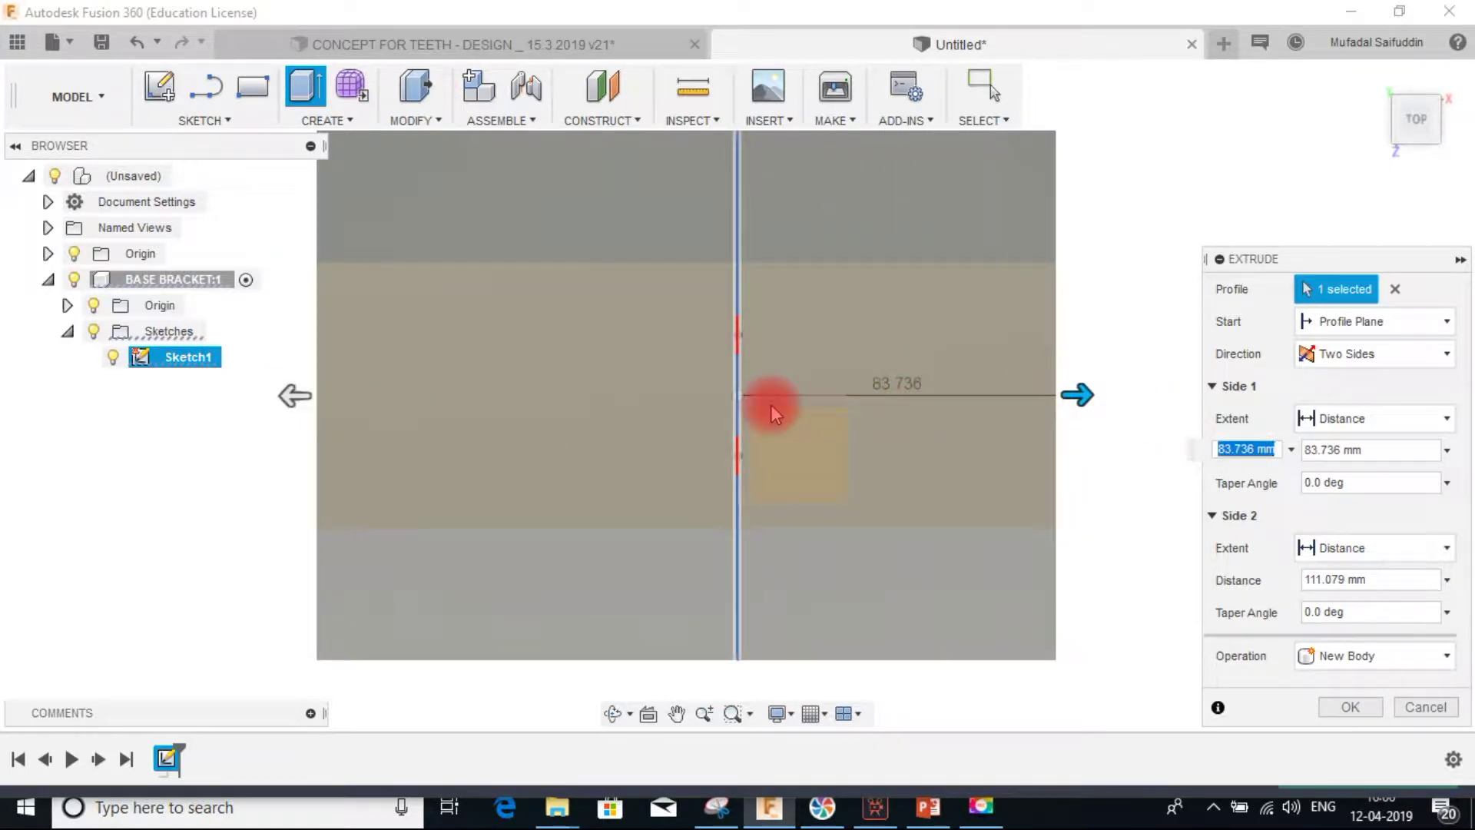
{"action": "middle_click_drag", "start_coordinate": [765, 399], "coordinate": [757, 322], "text": "shift"}
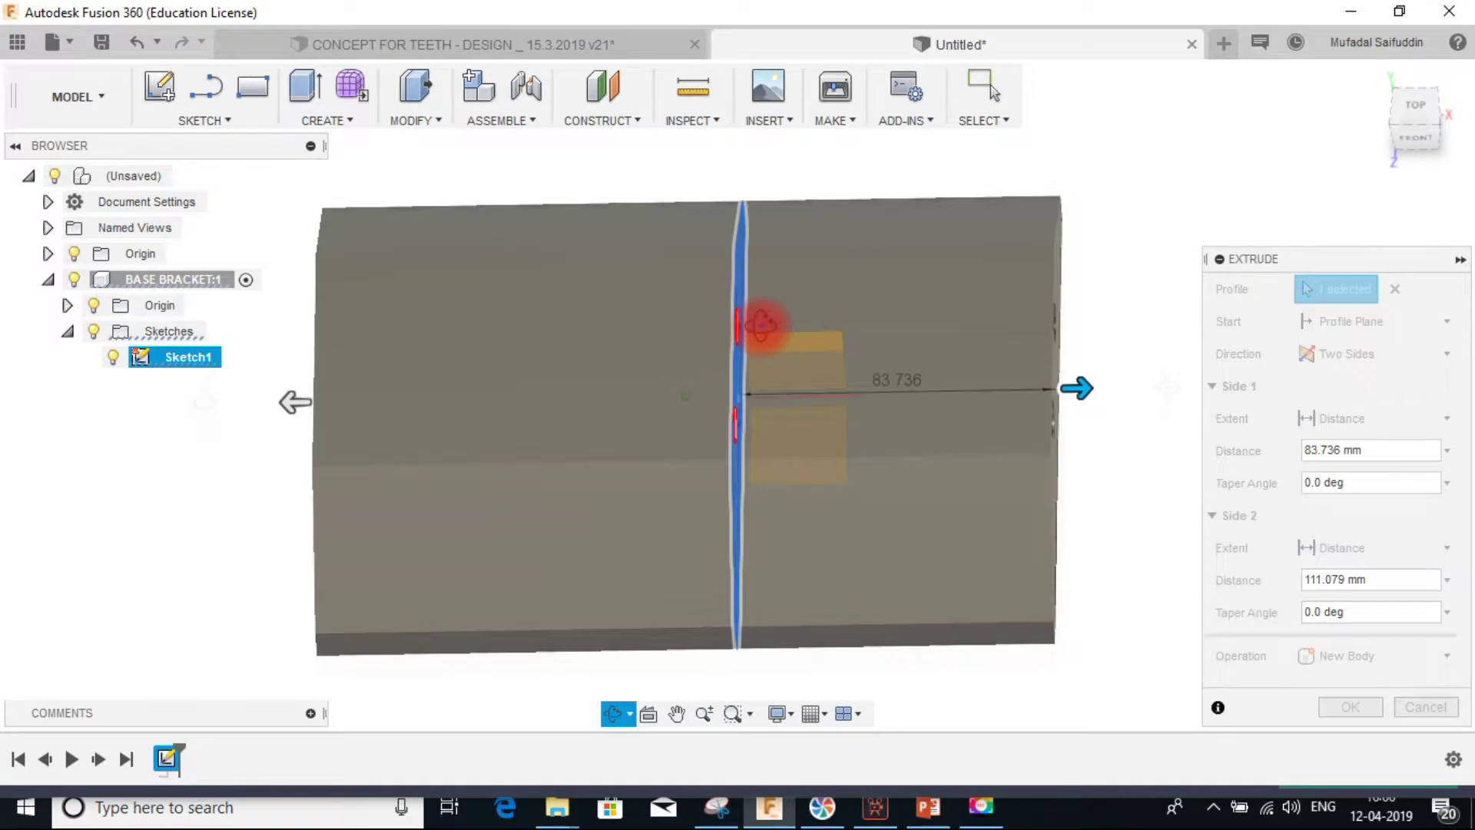
{"action": "left_click", "coordinate": [1361, 707]}
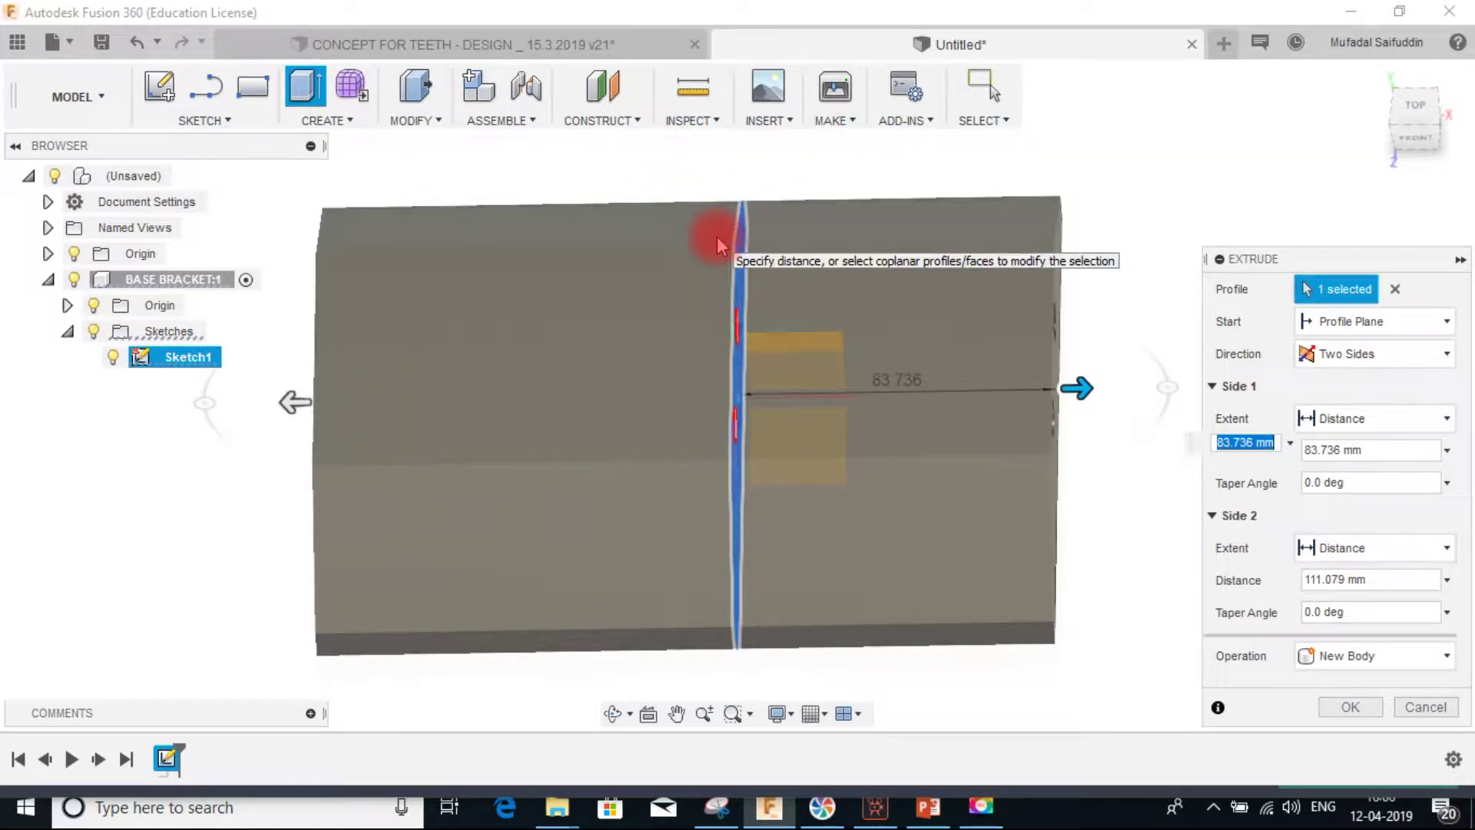
{"action": "left_click", "coordinate": [1348, 706]}
- Create a new sketch on the new body's top face and finish it
{"action": "scroll", "coordinate": [1267, 499], "scroll_direction": "down", "scroll_amount": 2}
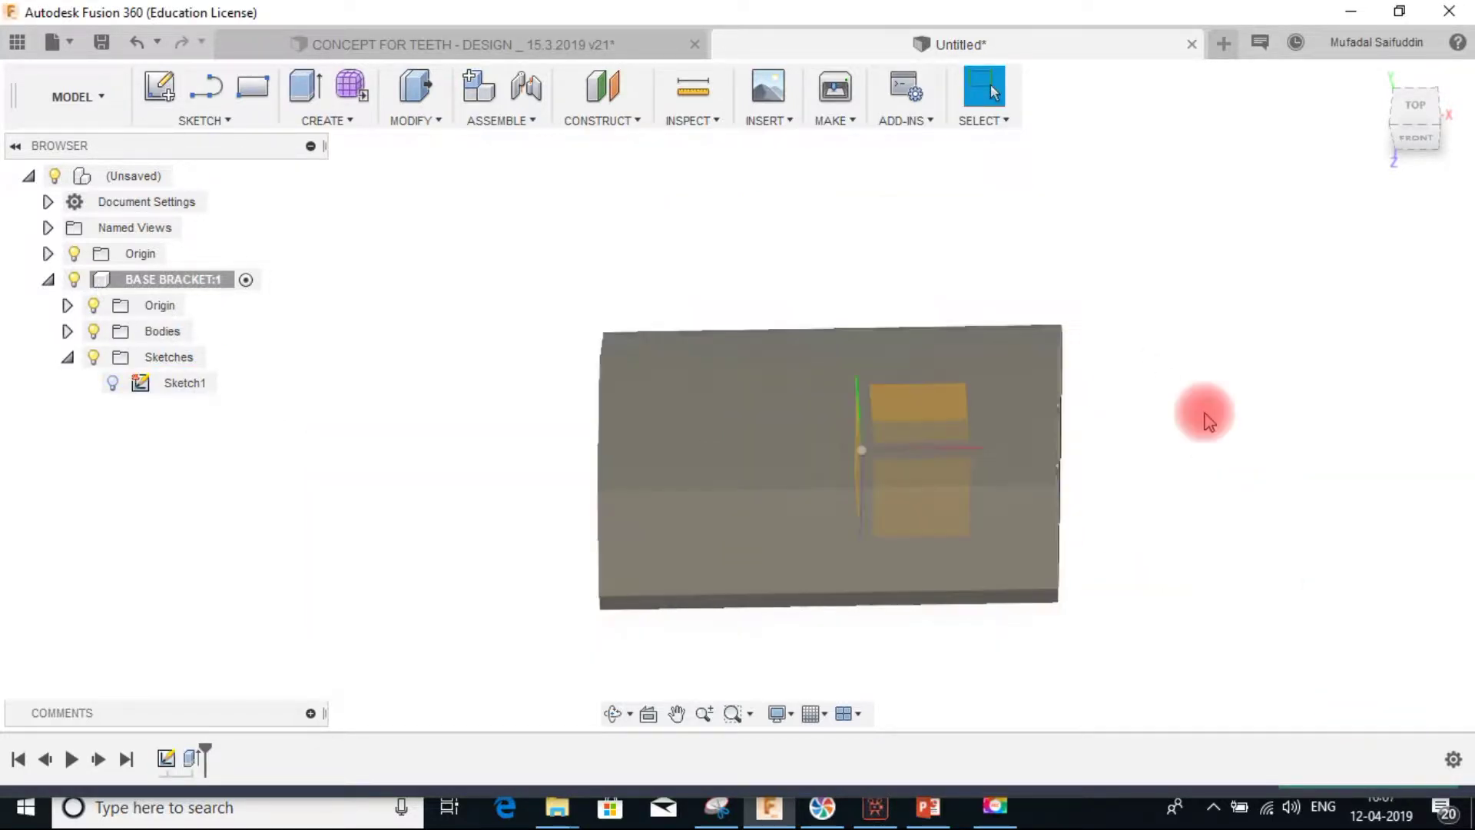
{"action": "left_click", "coordinate": [772, 422]}
{"action": "left_click", "coordinate": [159, 86]}
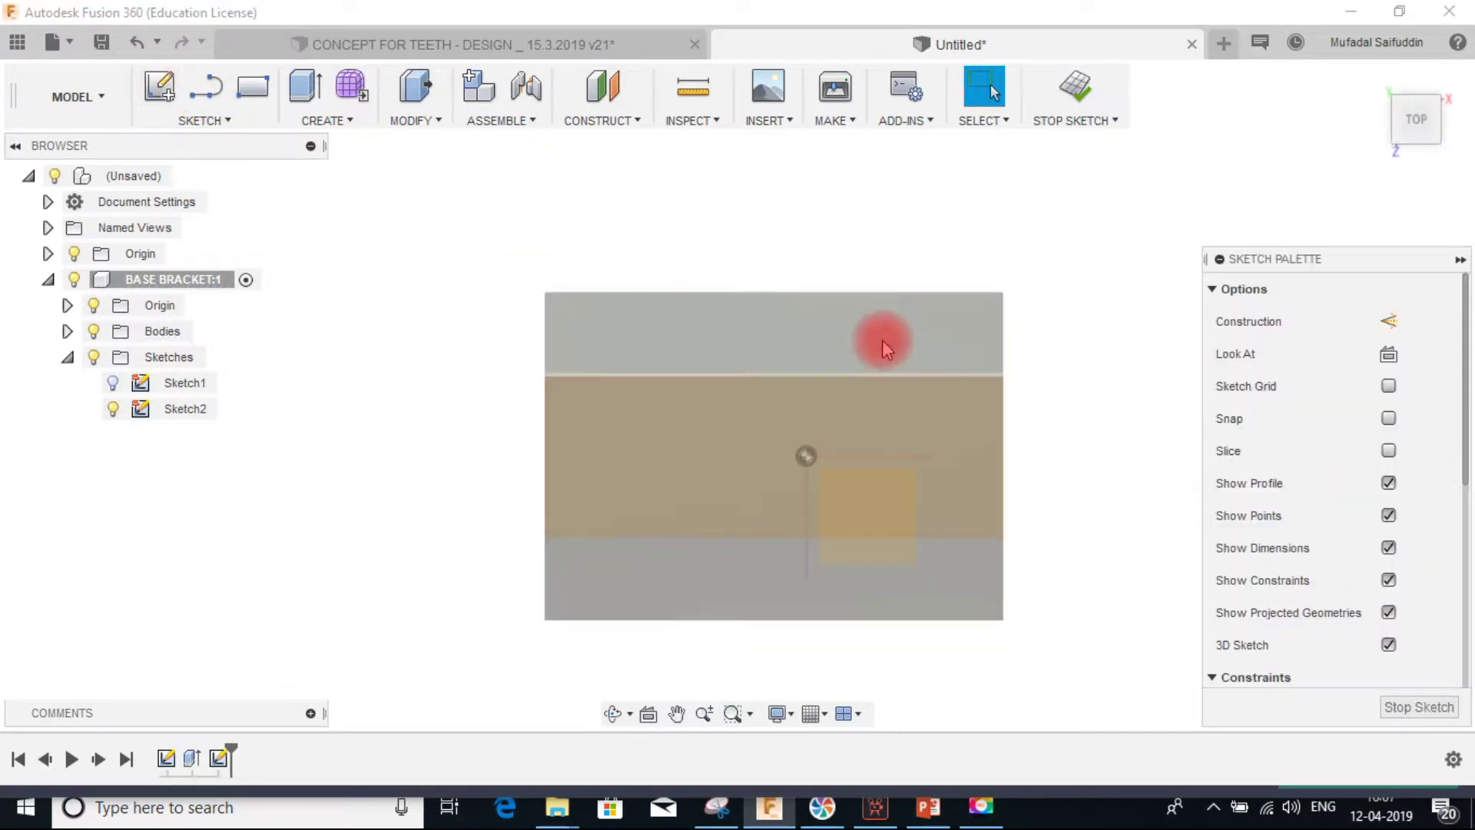
{"action": "left_click", "coordinate": [1080, 100]}
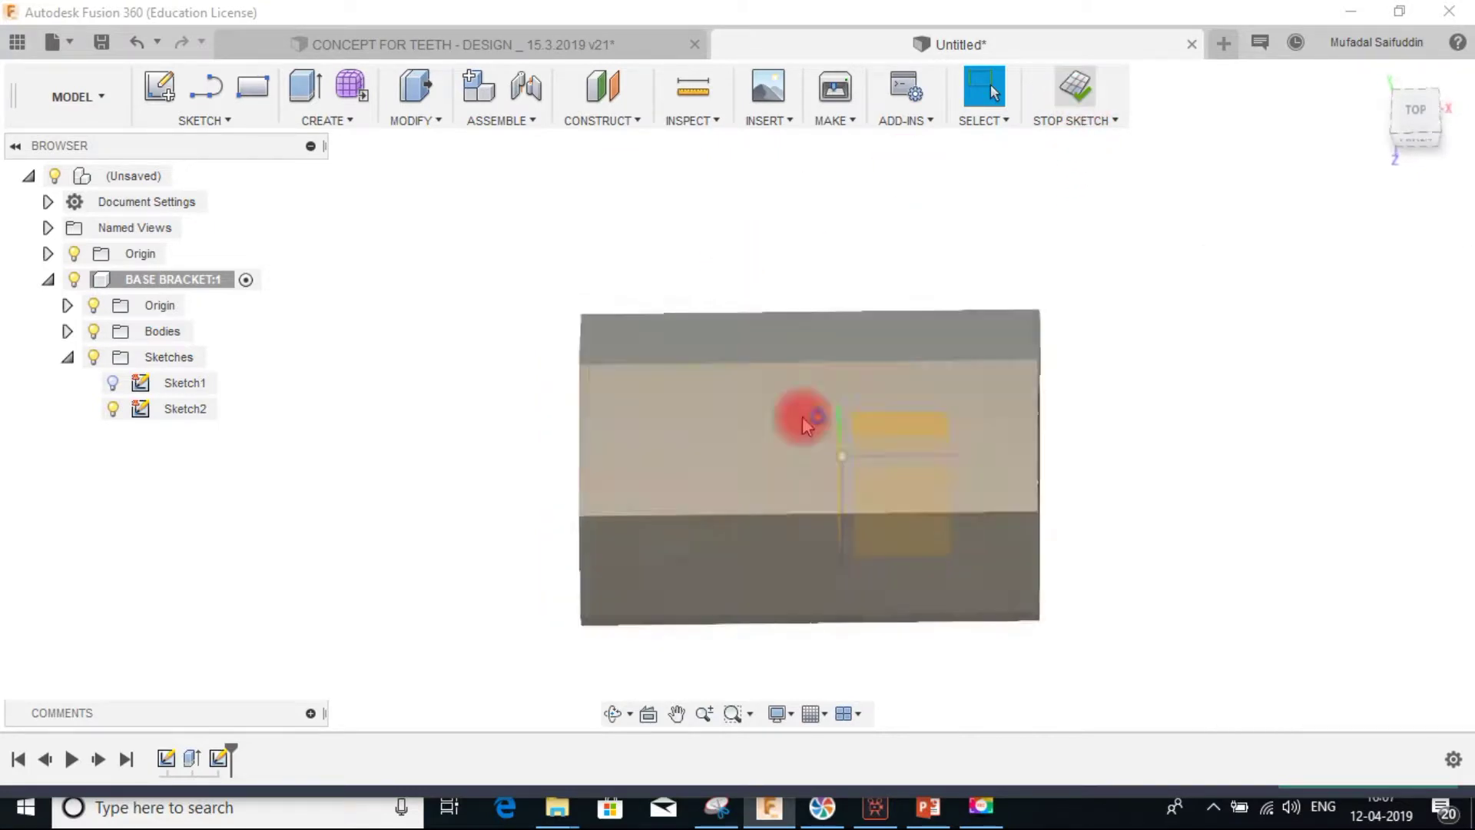
{"action": "left_click", "coordinate": [772, 424]}
- Set the visual style to Shaded with Hidden Edges, then select the front-face sketch profile
{"action": "left_click", "coordinate": [814, 714]}
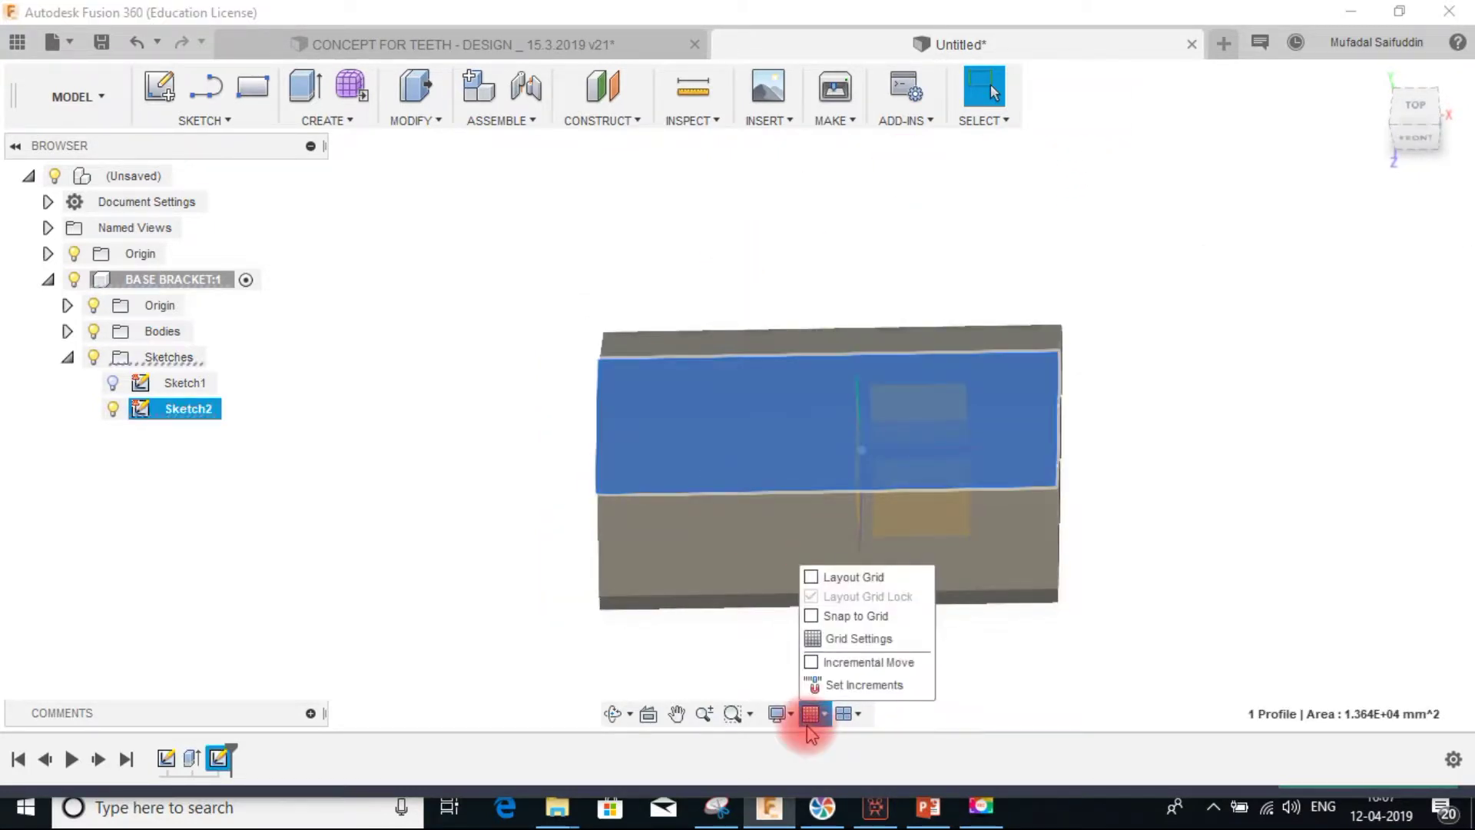
{"action": "left_click", "coordinate": [777, 714]}
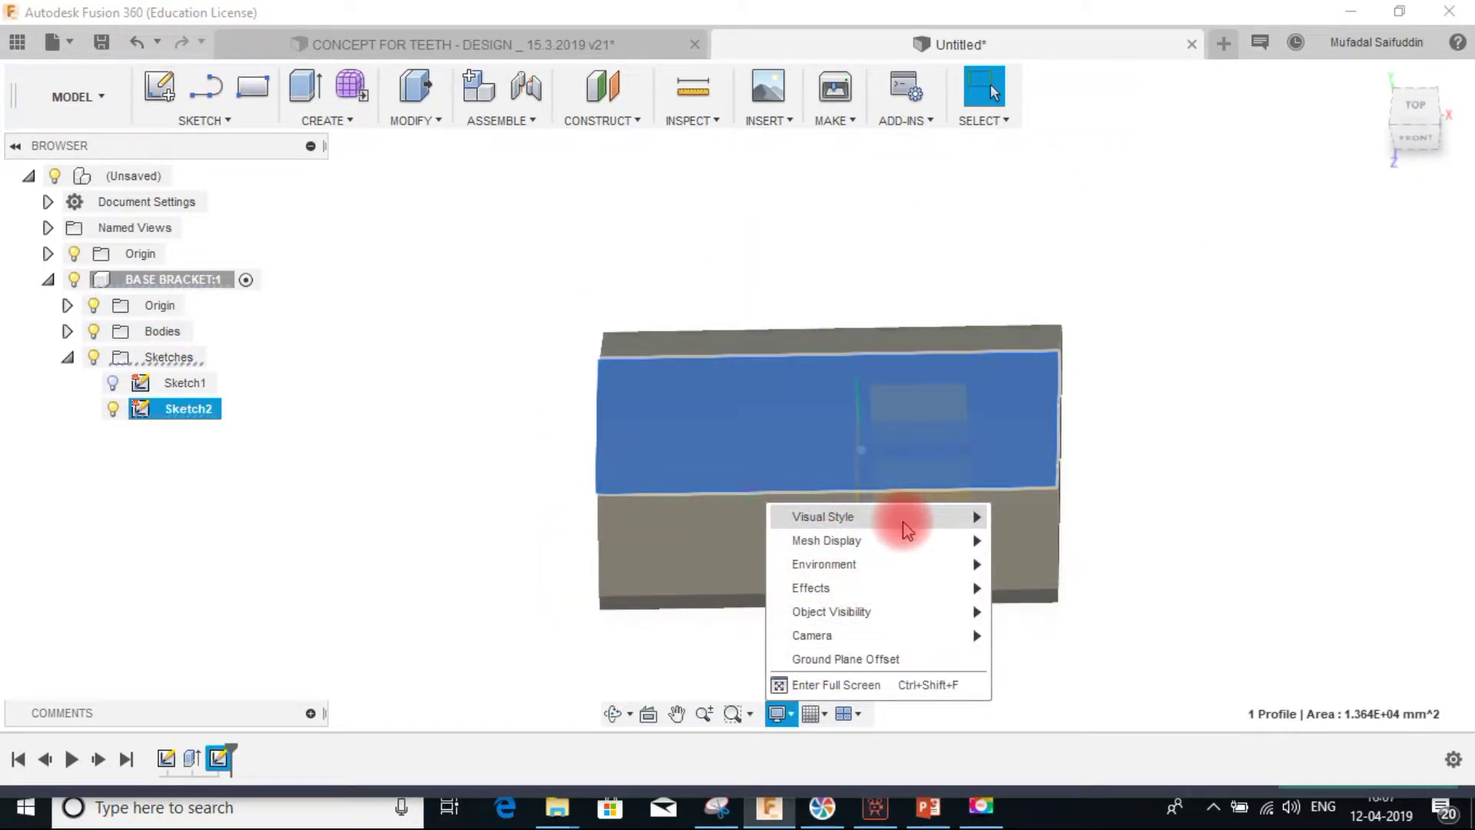
{"action": "mouse_move", "coordinate": [998, 517]}
{"action": "left_click", "coordinate": [1037, 546]}
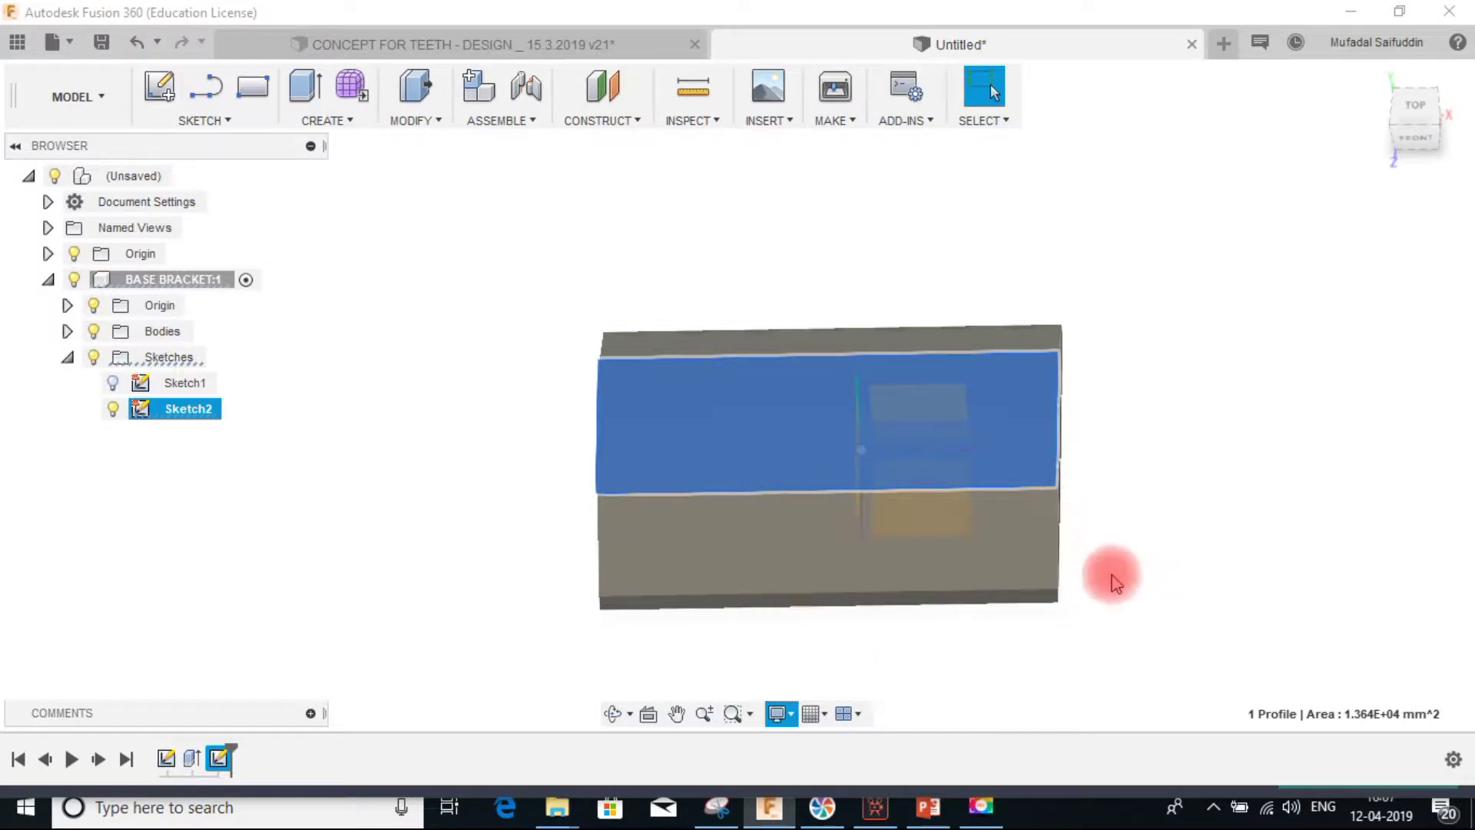
{"action": "left_click", "coordinate": [1192, 467]}
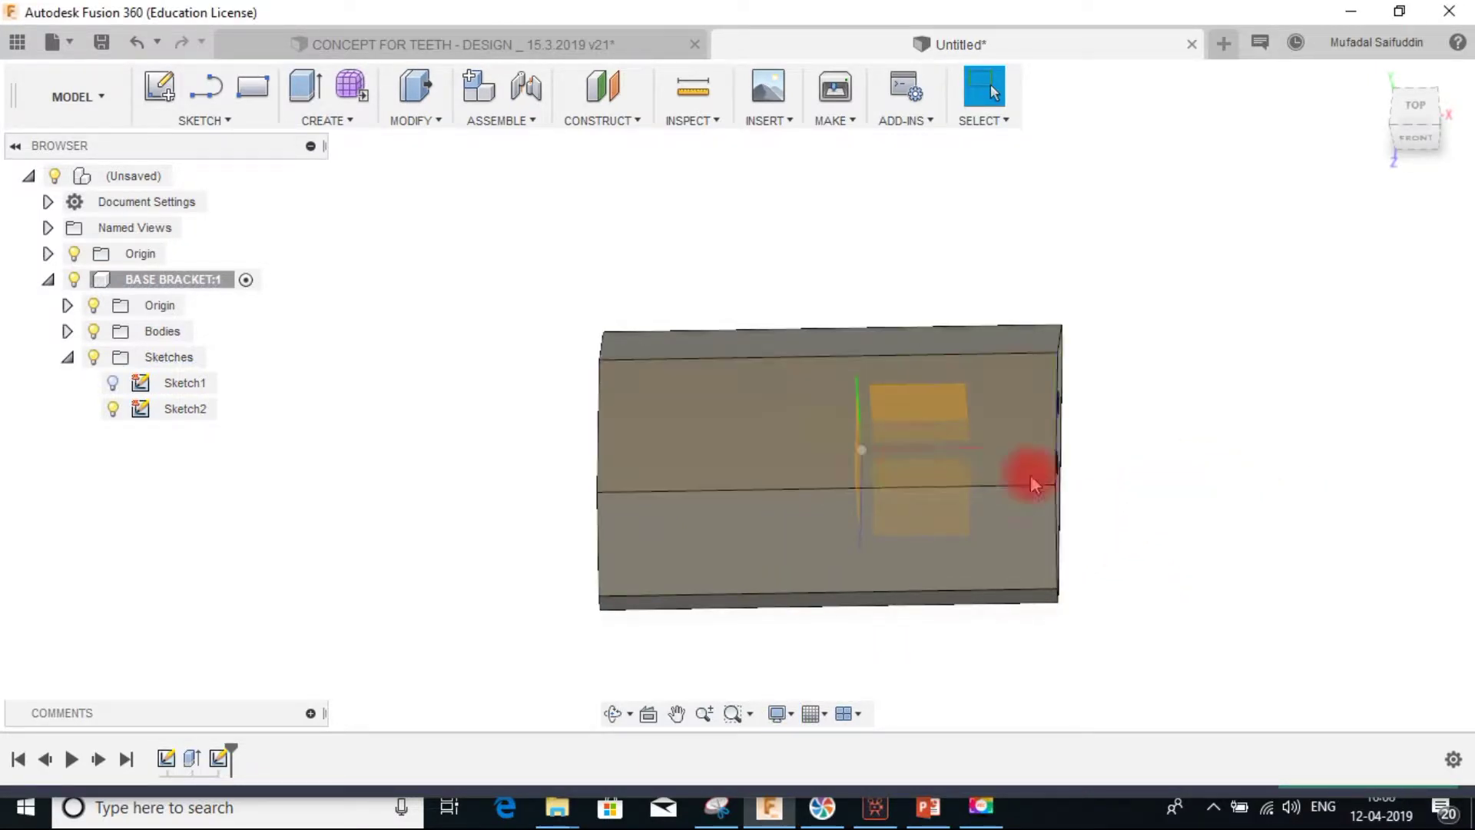
{"action": "left_click", "coordinate": [767, 430]}
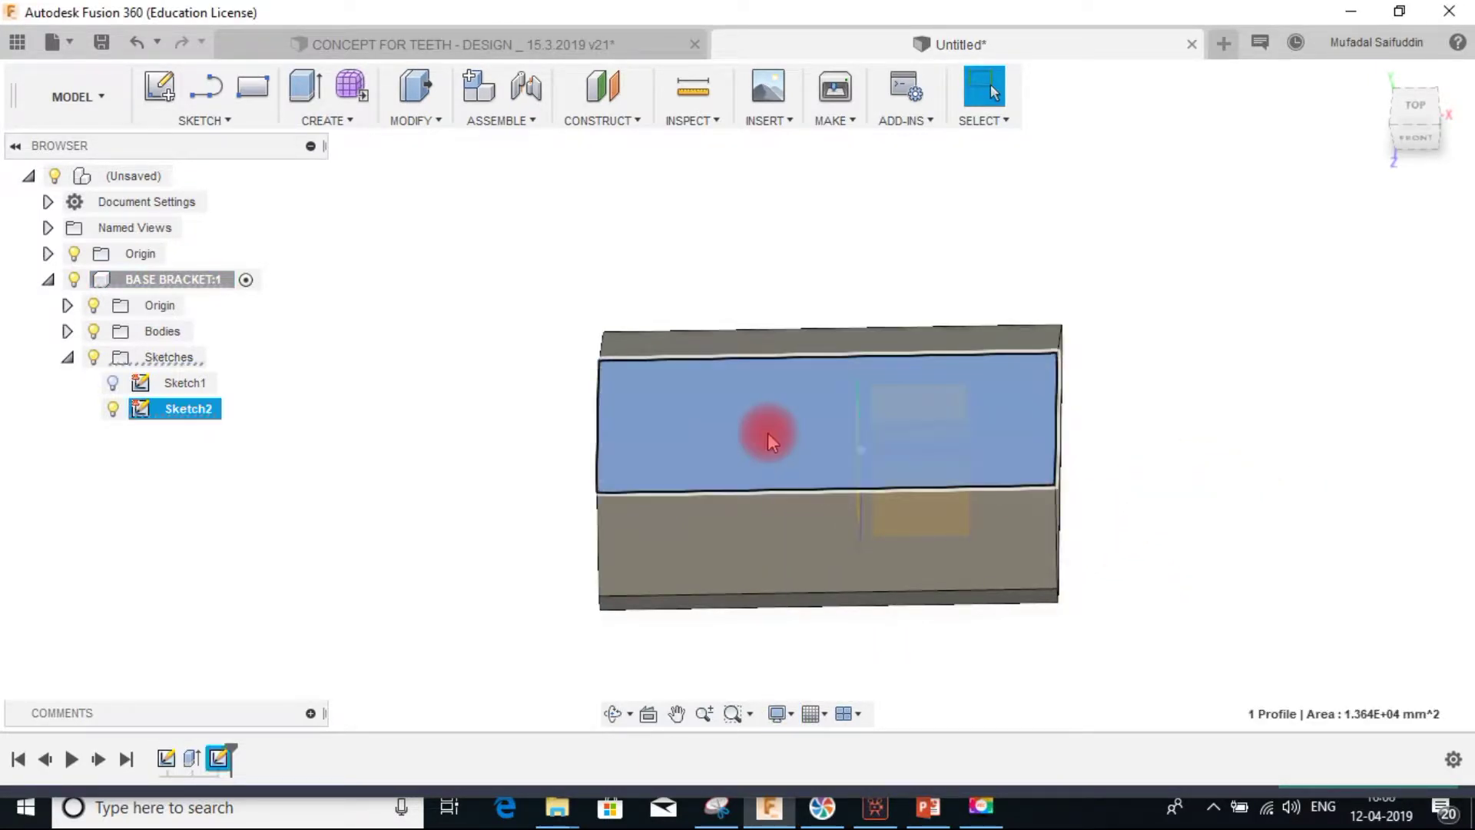
- Start a new sketch on the selected face, briefly showing then hiding Sketch1's geometry
{"action": "left_click", "coordinate": [160, 94]}
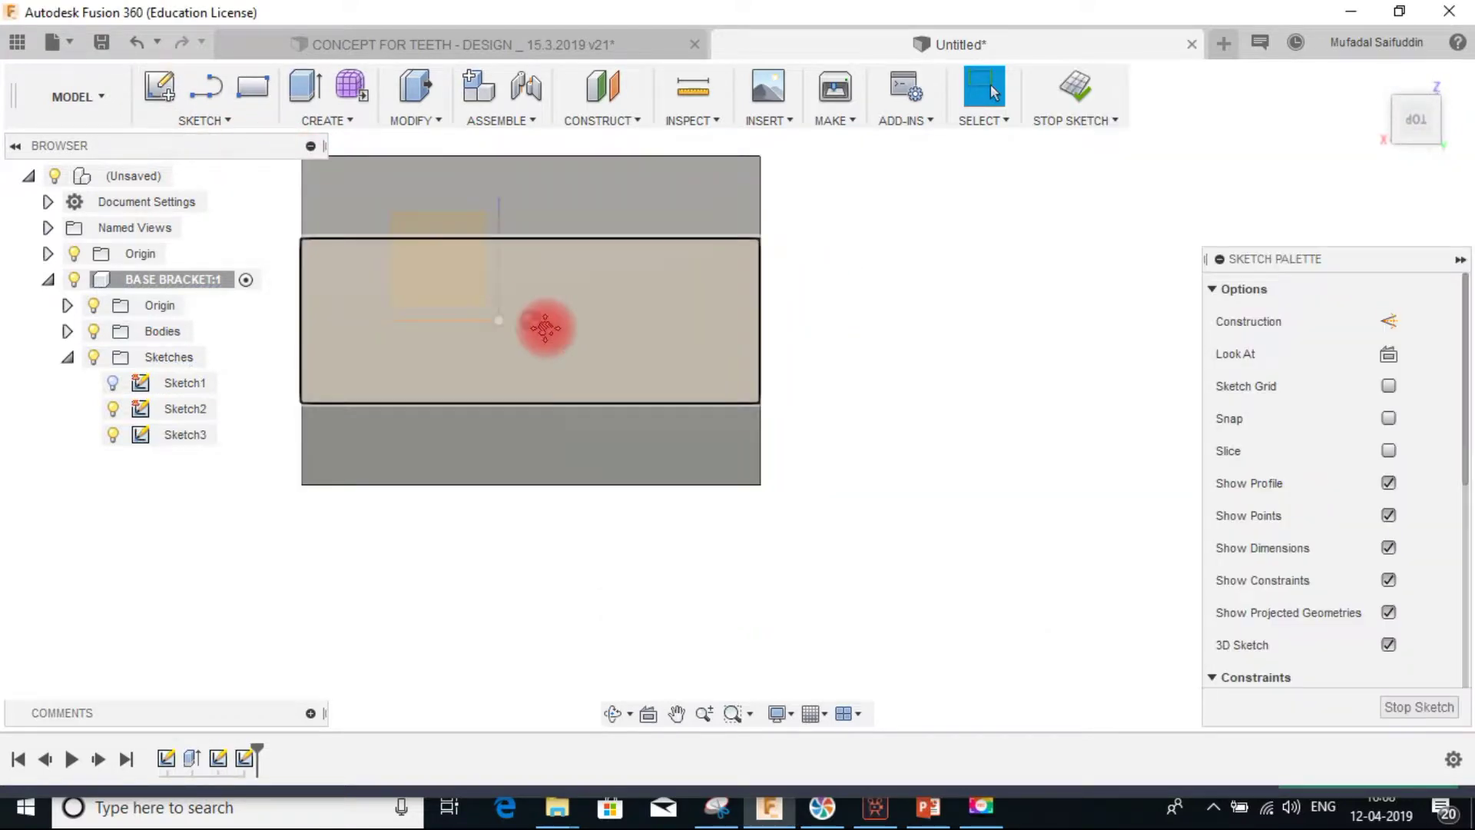
{"action": "scroll", "coordinate": [778, 424], "scroll_direction": "up", "scroll_amount": 4}
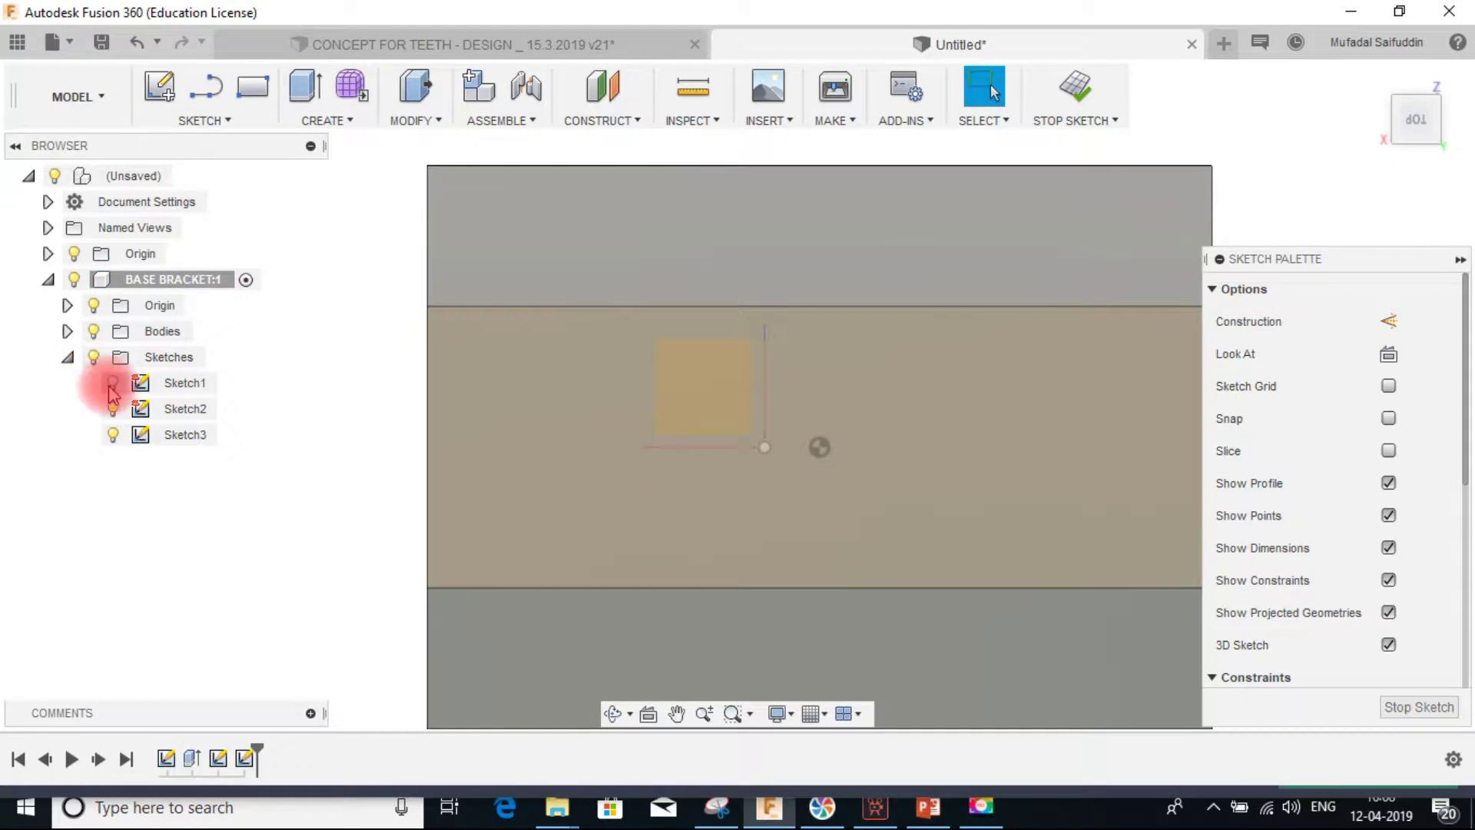
{"action": "left_click", "coordinate": [112, 382]}
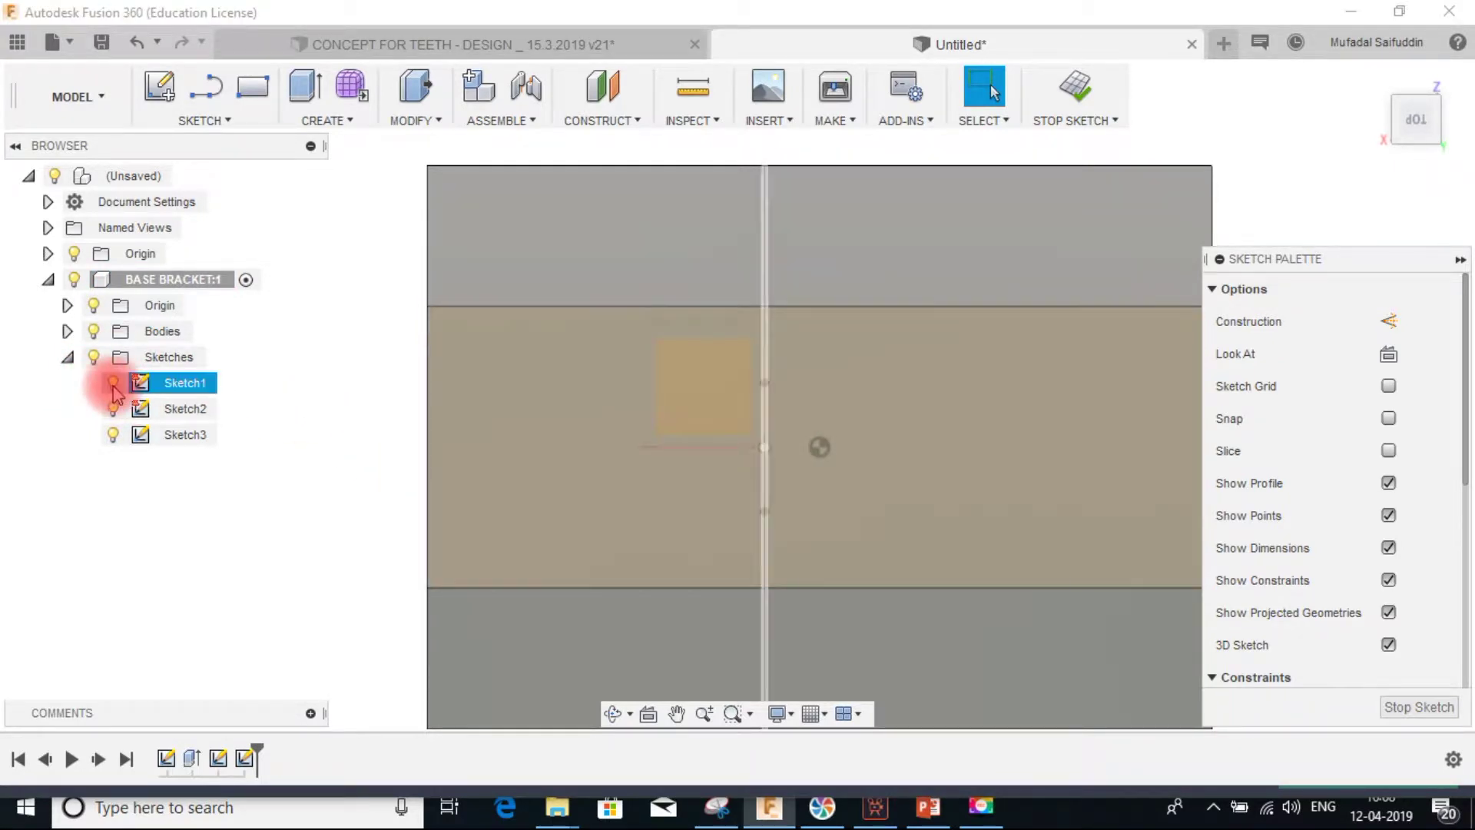
{"action": "left_click", "coordinate": [112, 382]}
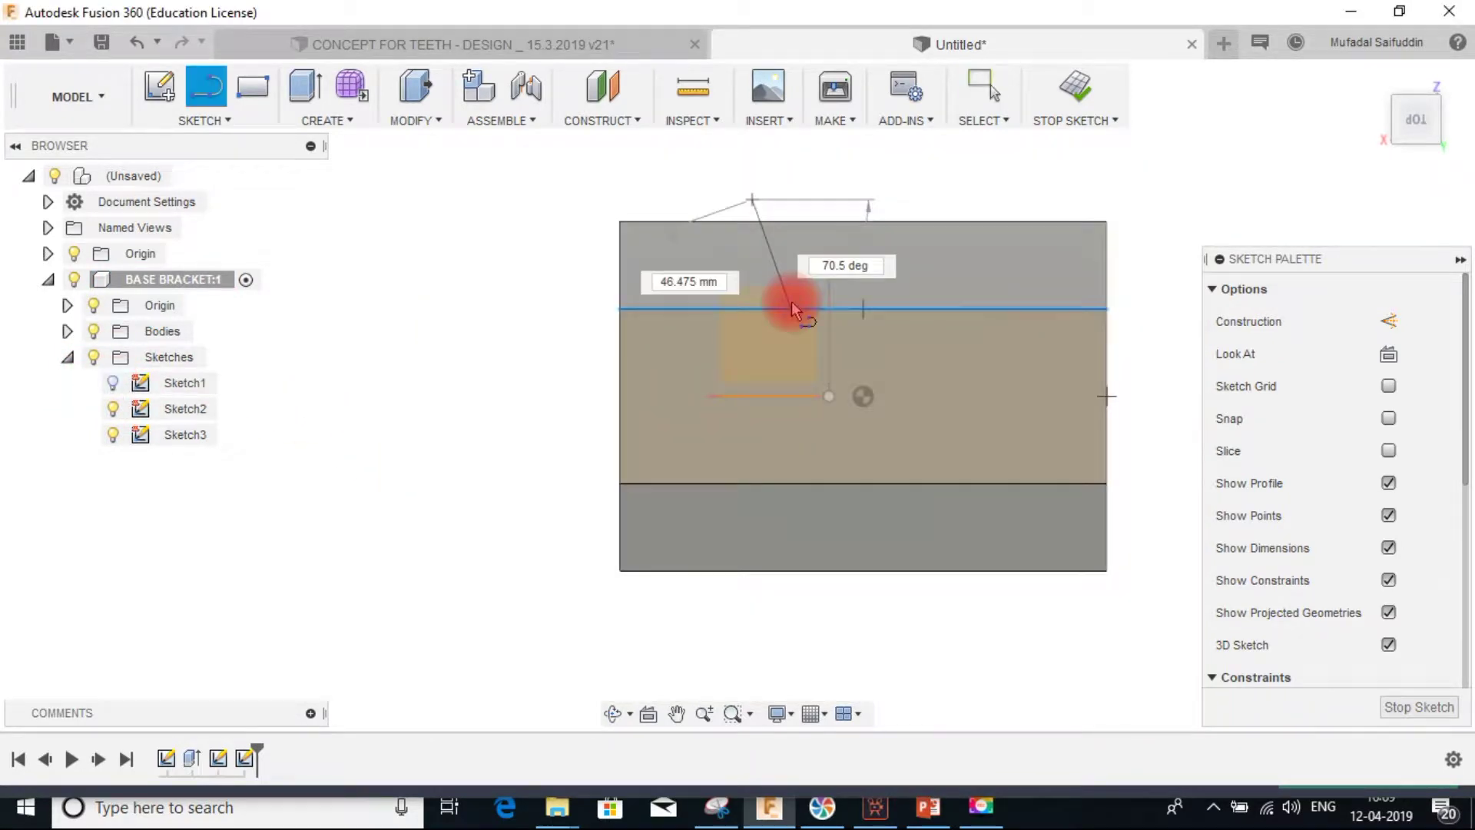
- Draw a slanted, vertical, then slanted line across the face and nudge it right
{"action": "left_click", "coordinate": [813, 317]}
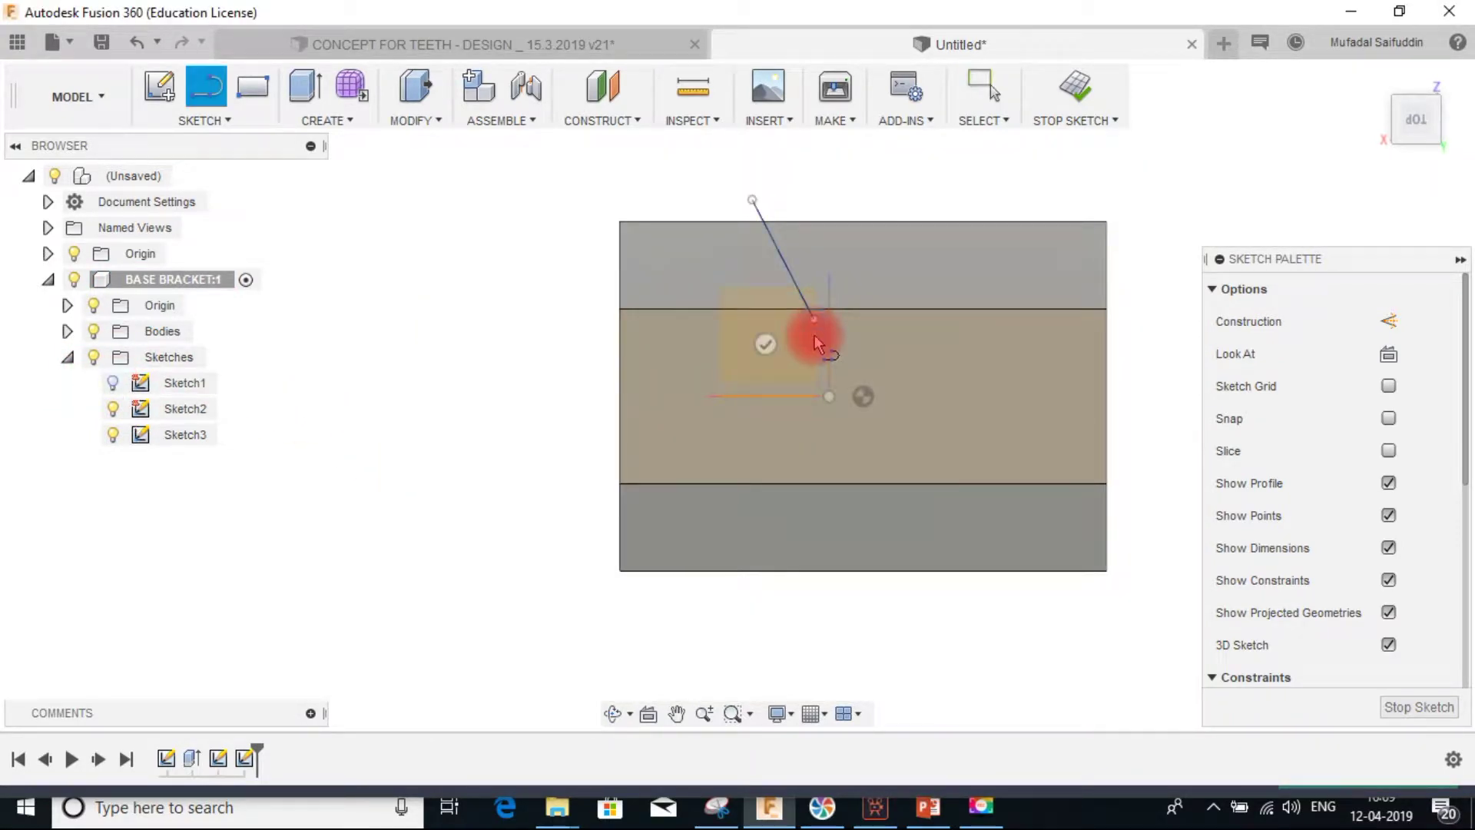
{"action": "left_click", "coordinate": [814, 466]}
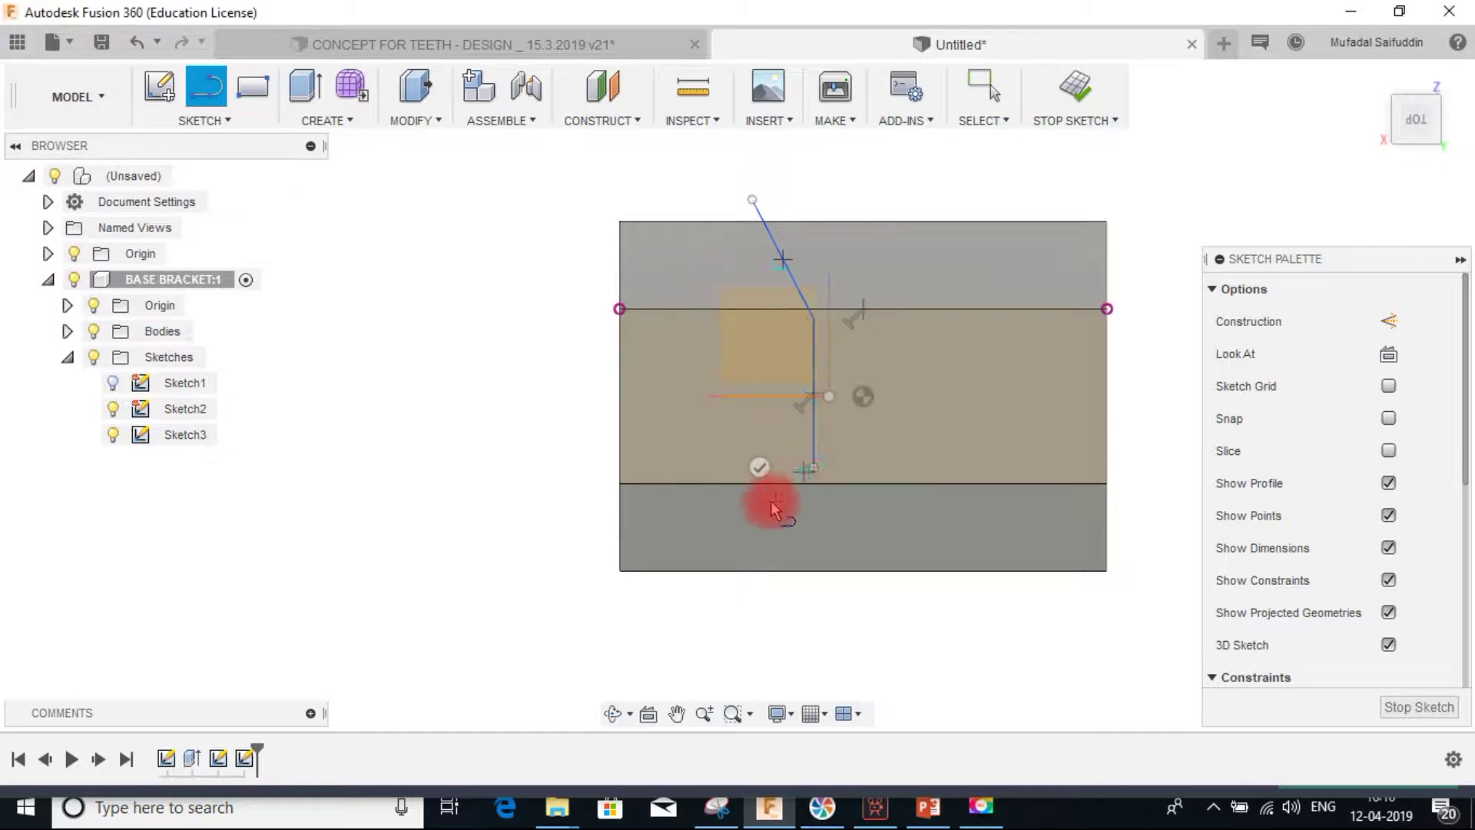
{"action": "left_click", "coordinate": [725, 598]}
{"action": "key", "text": "Escape"}
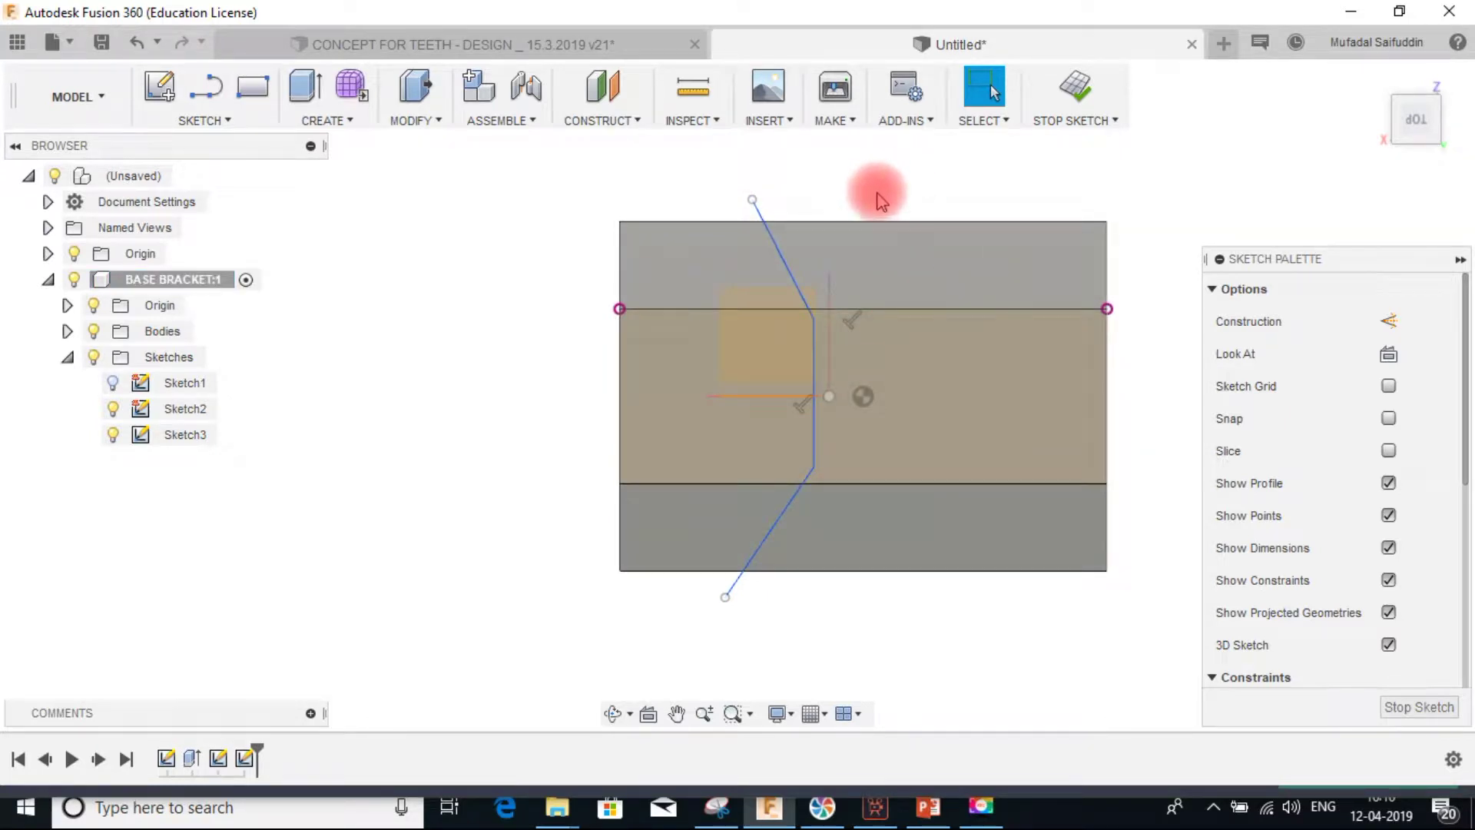
{"action": "left_click_drag", "start_coordinate": [813, 357], "coordinate": [822, 357]}
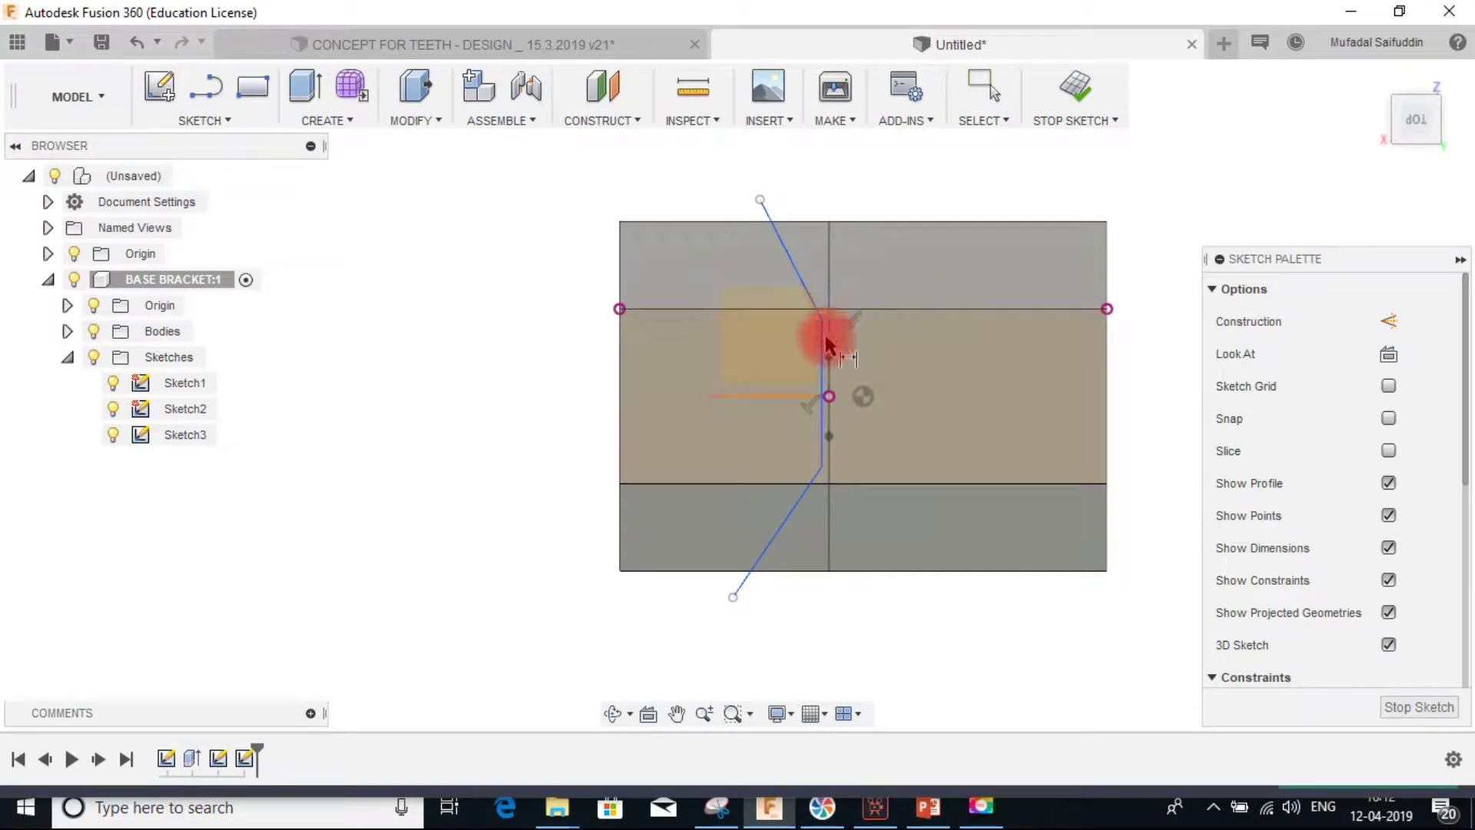
- Dimension the vertical line 3.00 mm from the reference line, then pick the next dimension's points
{"action": "left_click", "coordinate": [824, 353]}
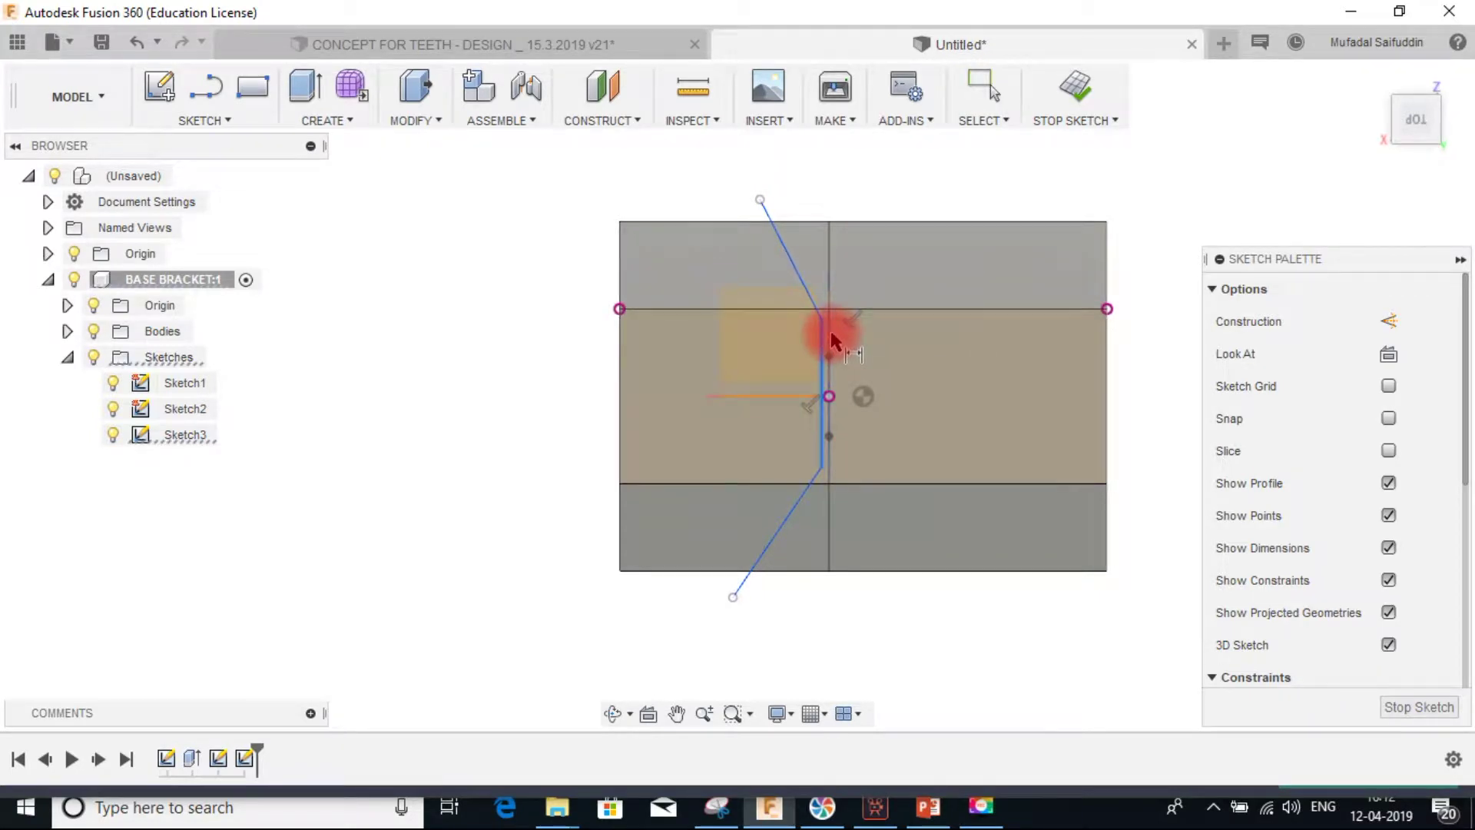
{"action": "left_click", "coordinate": [830, 381]}
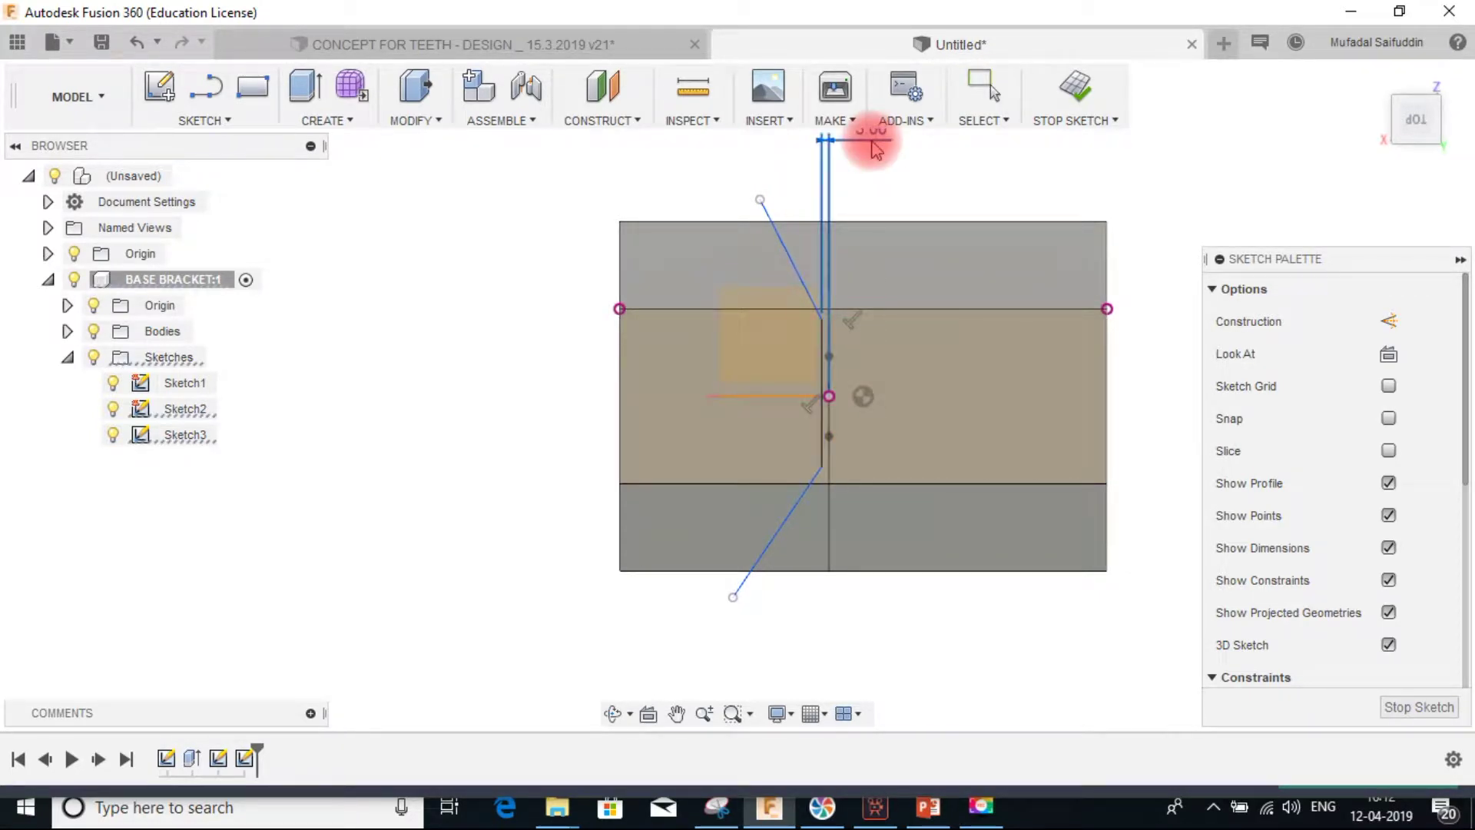
{"action": "left_click", "coordinate": [877, 149]}
{"action": "middle_click_drag", "start_coordinate": [937, 215], "coordinate": [953, 315]}
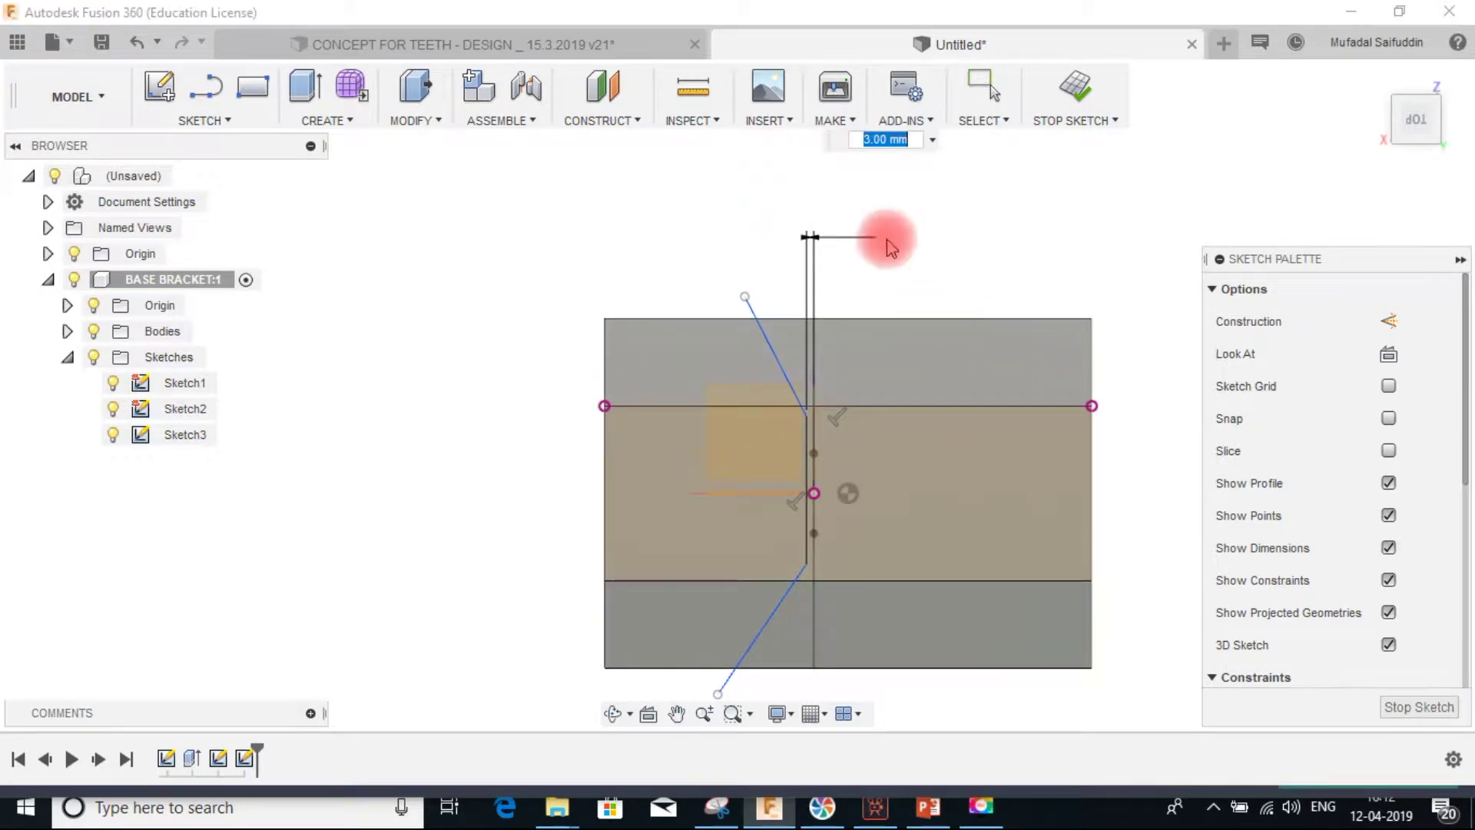
{"action": "scroll", "coordinate": [914, 271], "scroll_direction": "down", "scroll_amount": 1}
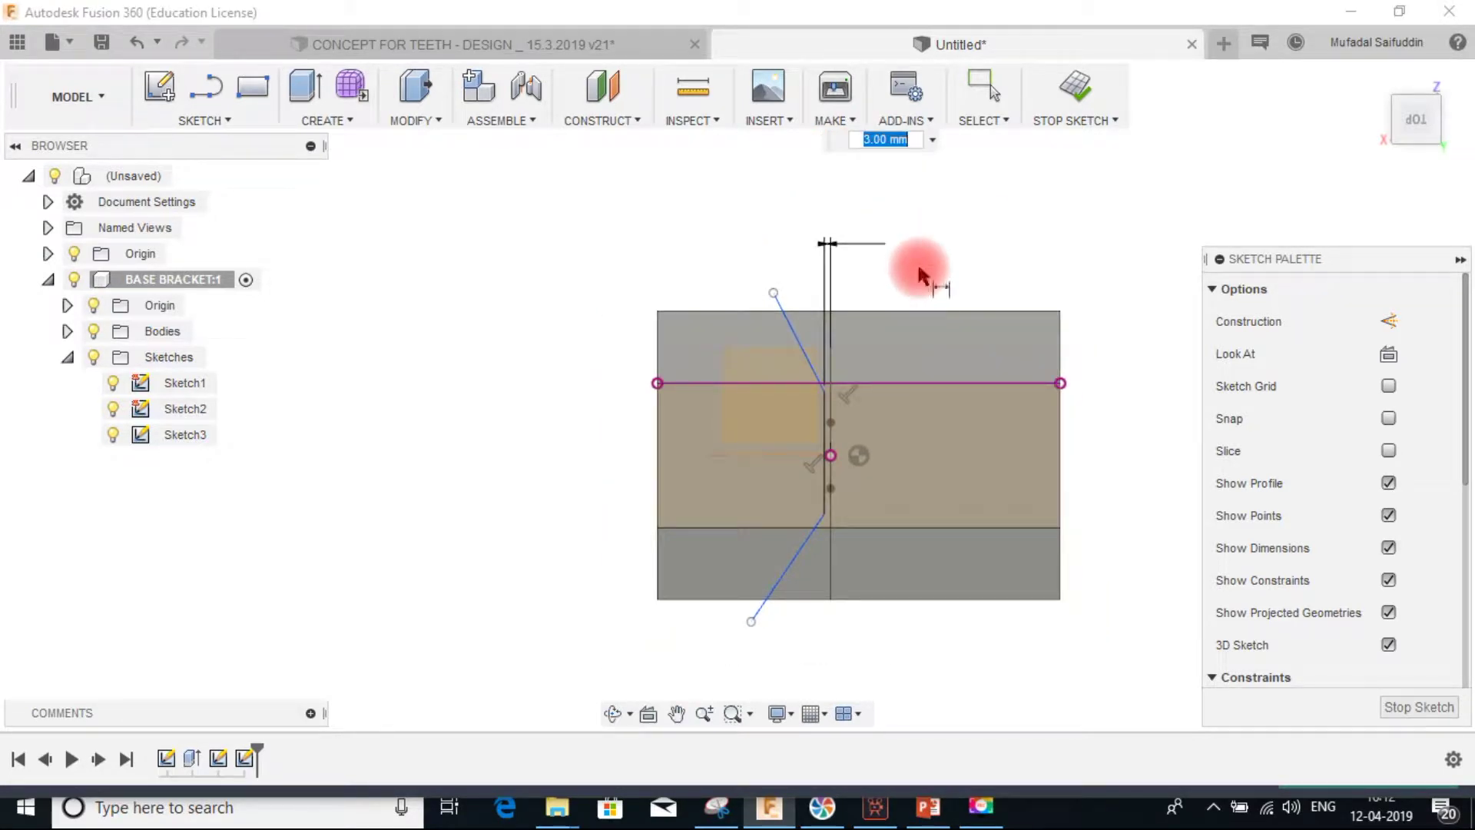
{"action": "key", "text": "Return"}
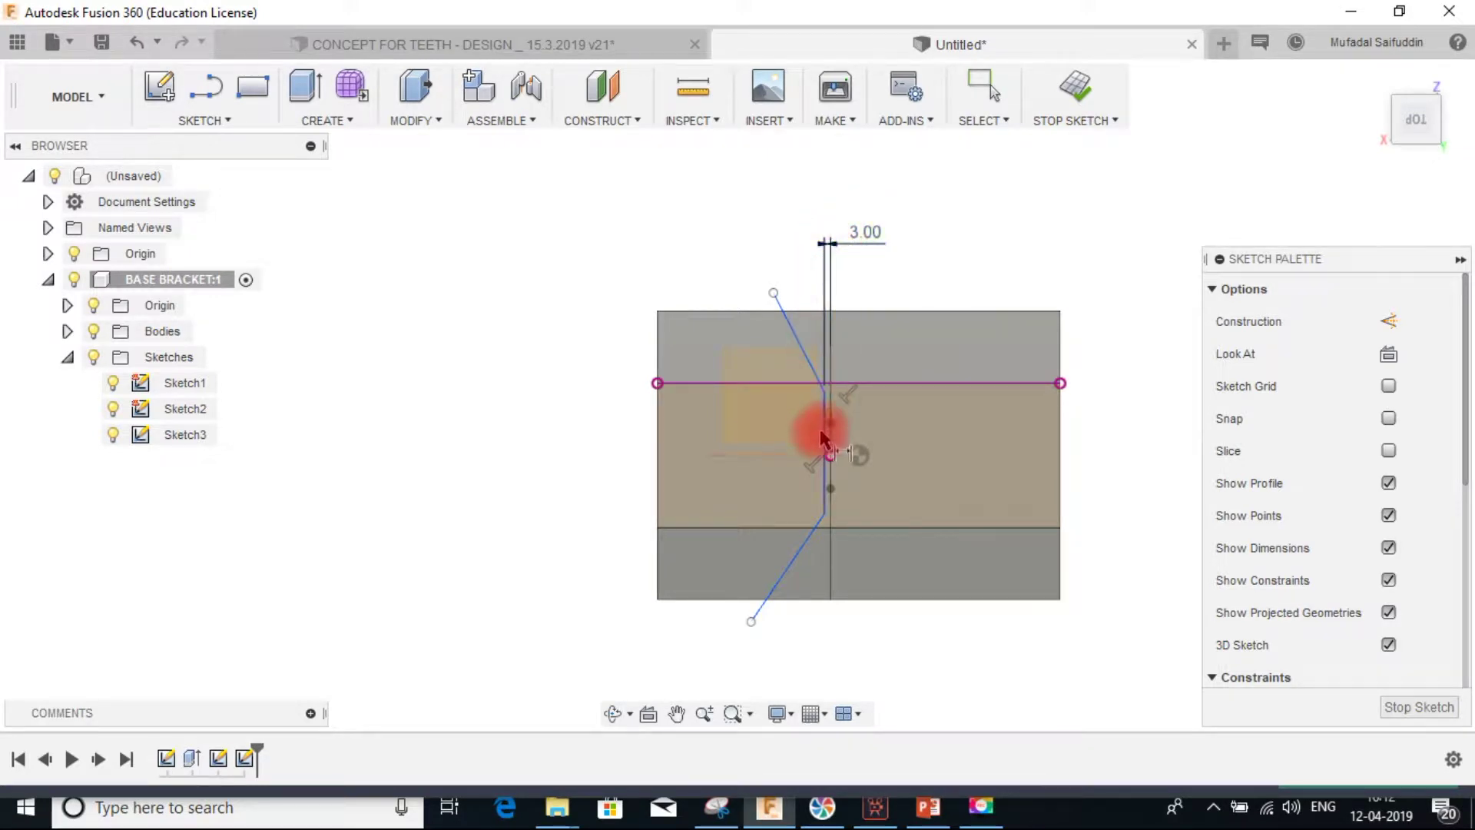
{"action": "key", "text": "Escape"}
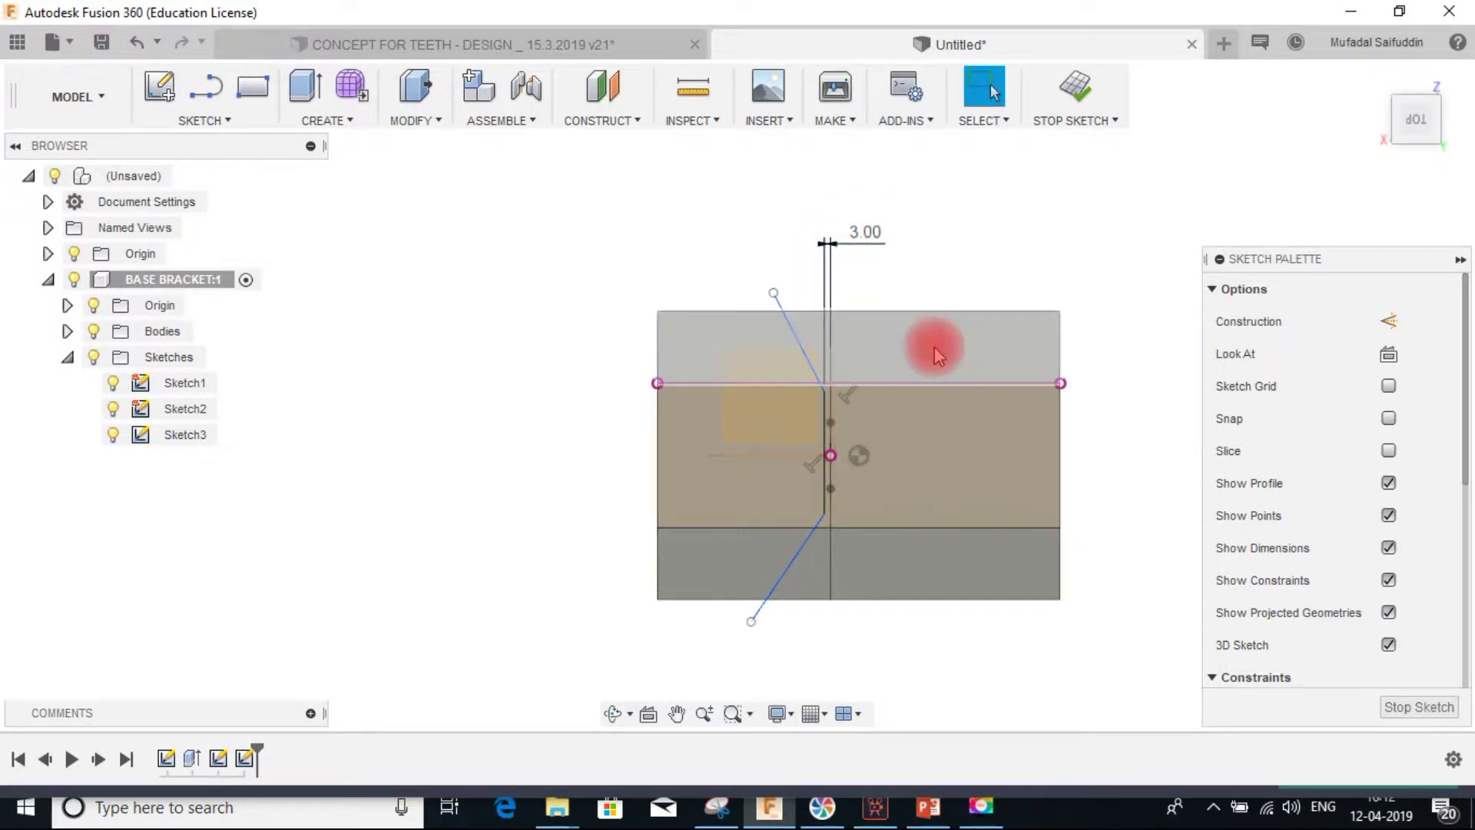
{"action": "left_click", "coordinate": [823, 391]}
{"action": "left_click", "coordinate": [830, 456]}
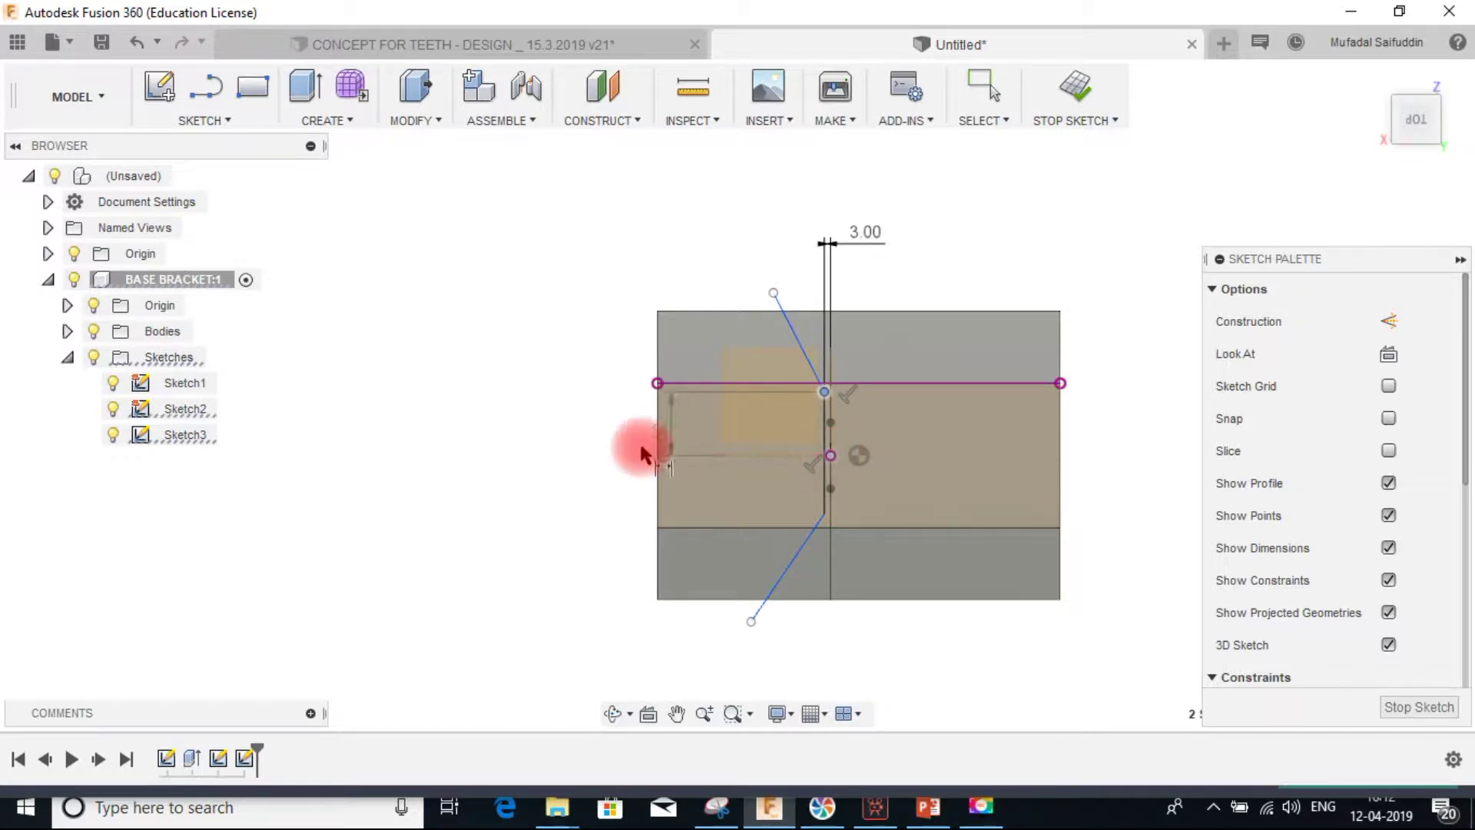
- Add two 42 mm vertical dimensions along the vertical line, placed to the left
{"action": "left_click", "coordinate": [564, 451]}
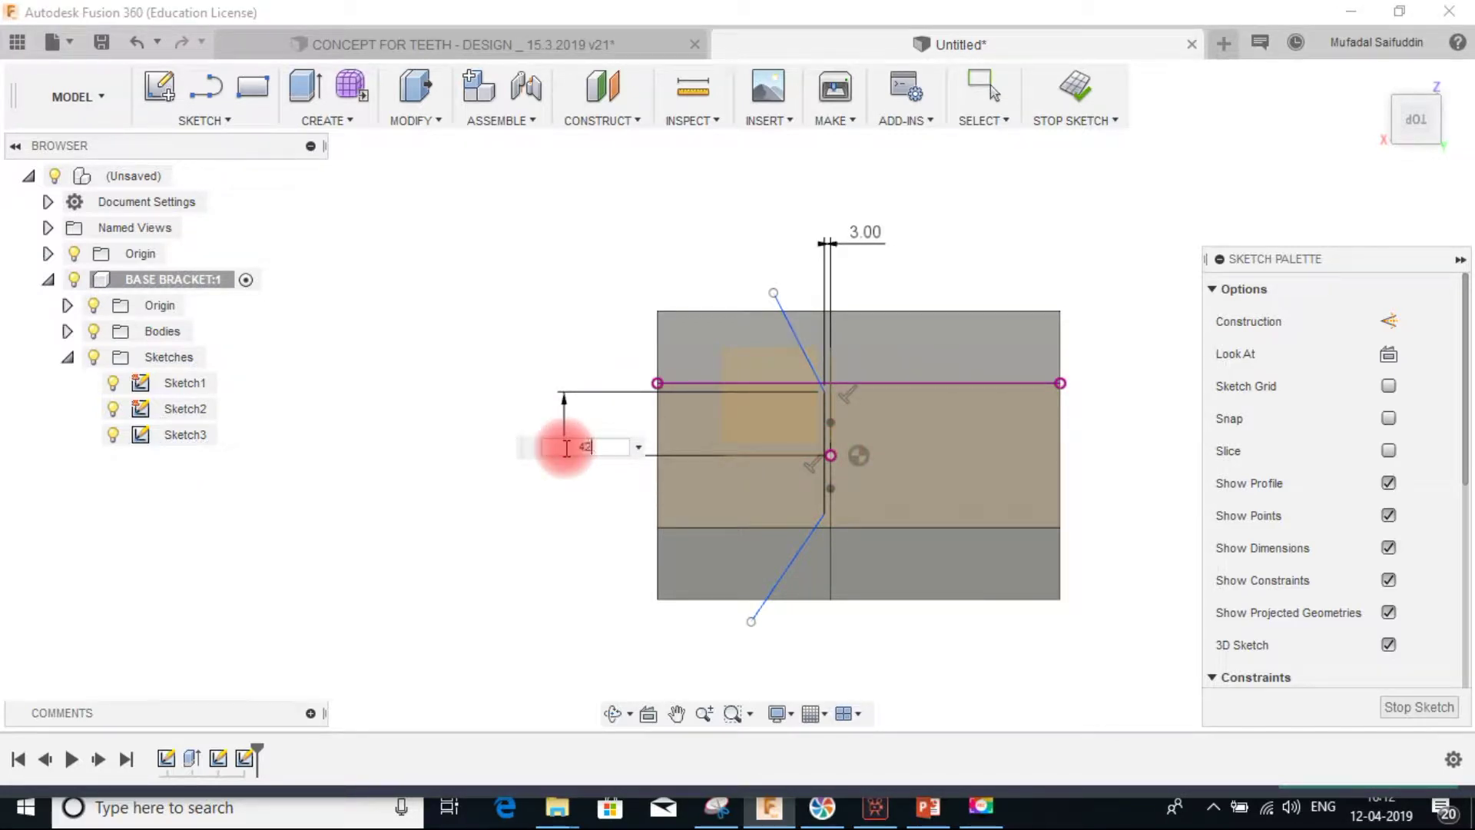
{"action": "key", "text": "Return"}
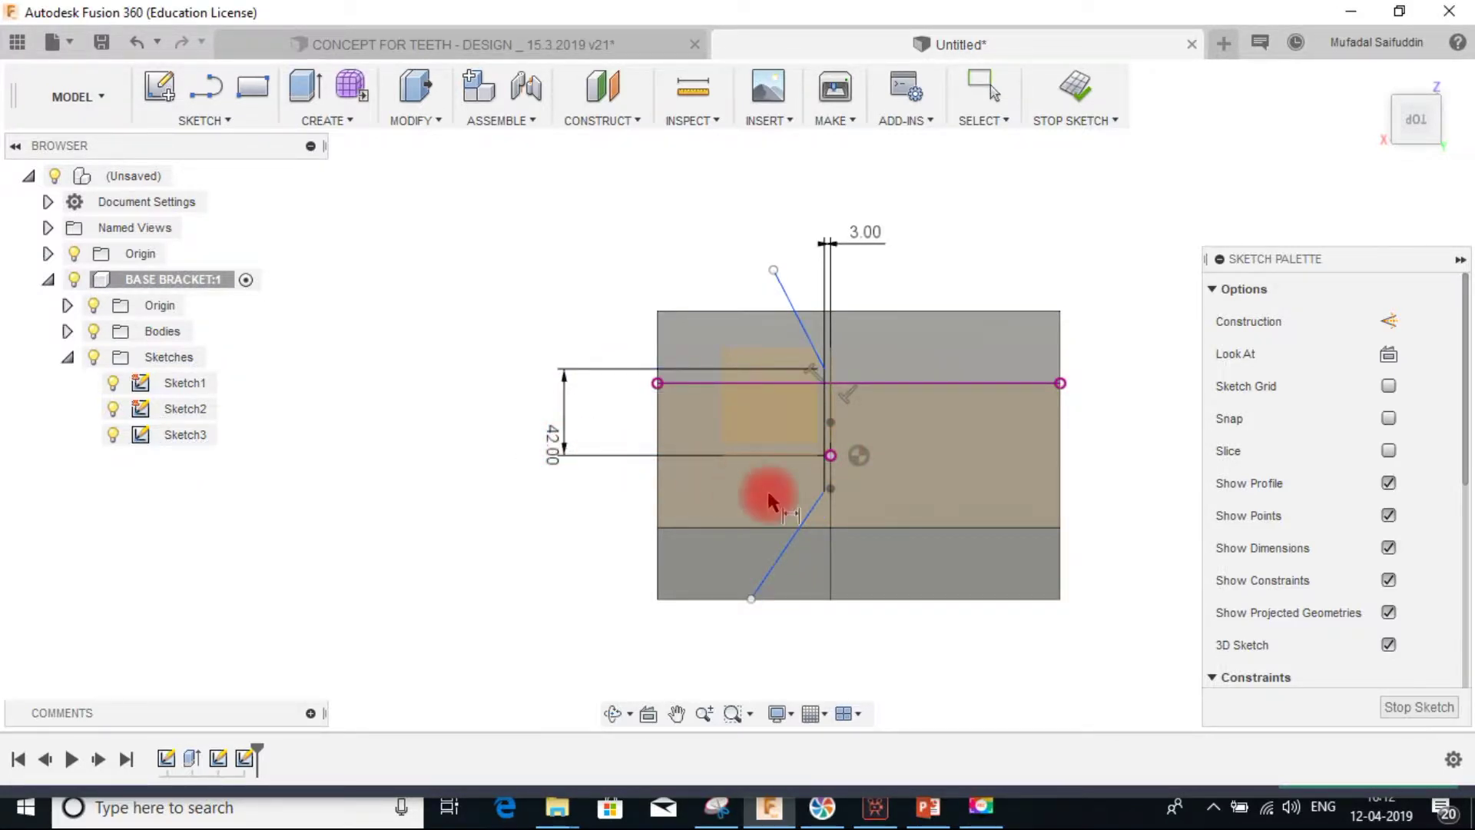
{"action": "left_click", "coordinate": [823, 491]}
{"action": "left_click", "coordinate": [831, 455]}
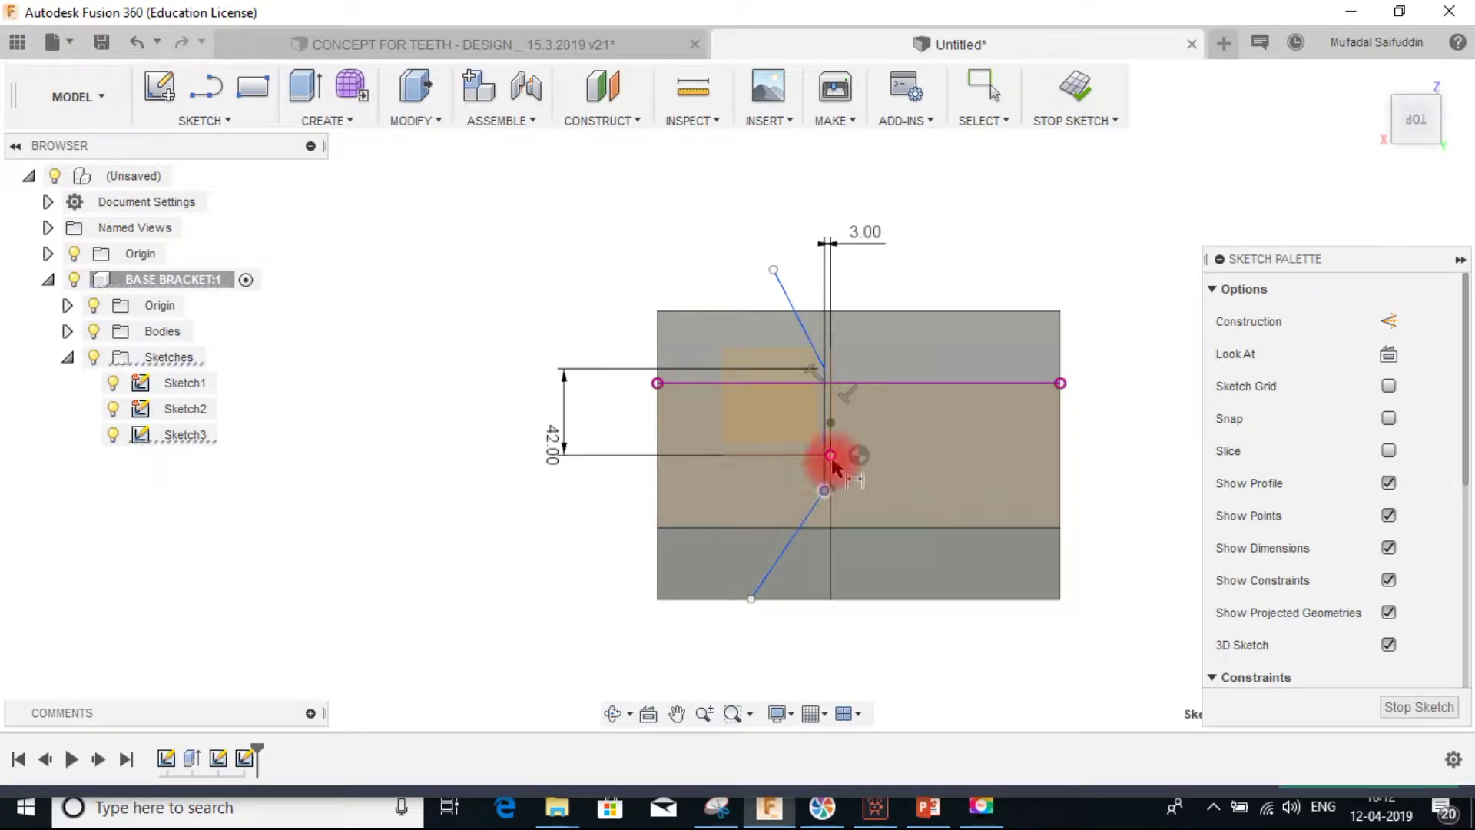
{"action": "left_click", "coordinate": [573, 488]}
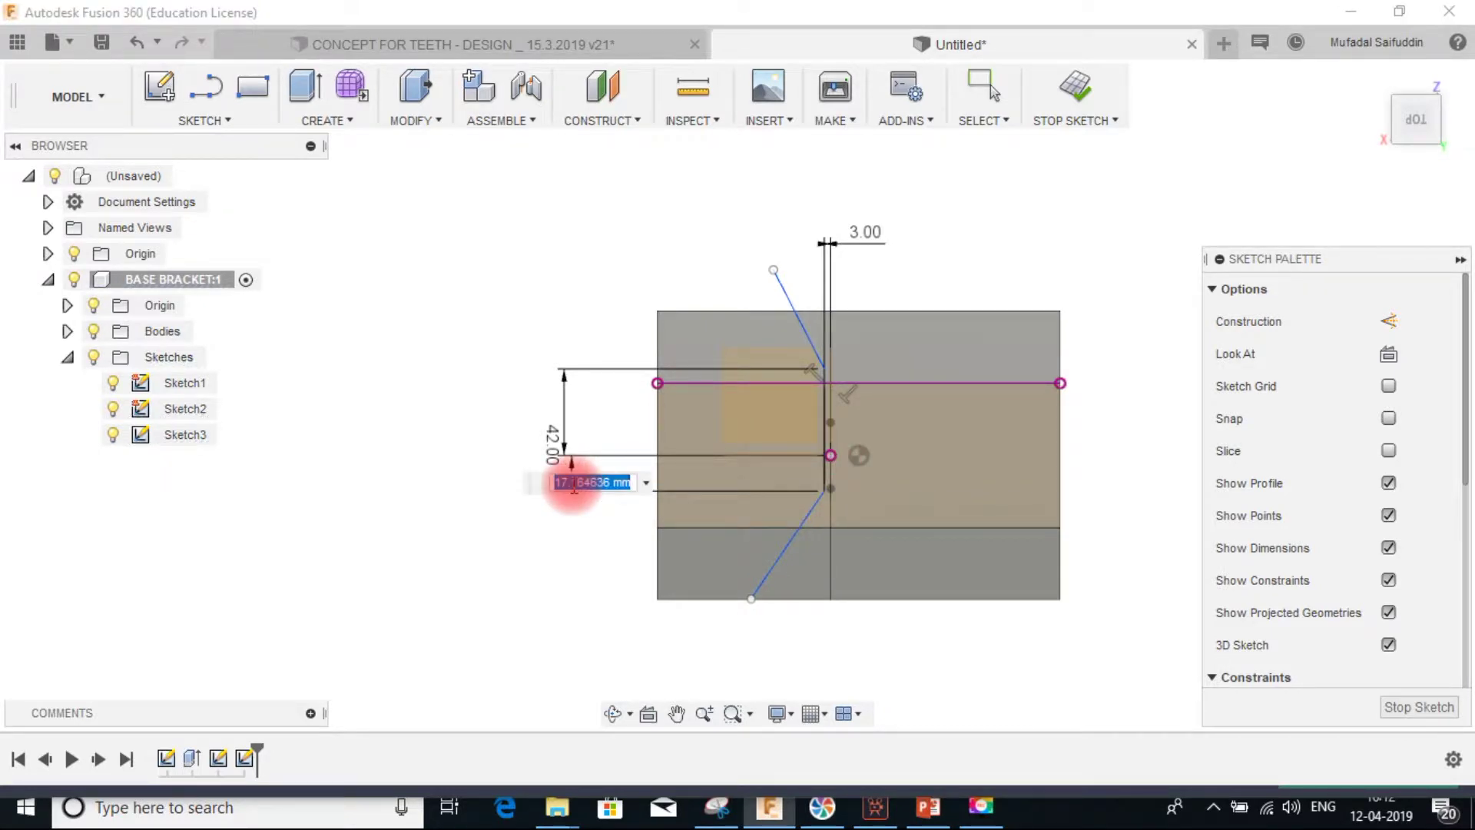
{"action": "type", "text": "42"}
{"action": "key", "text": "Return"}
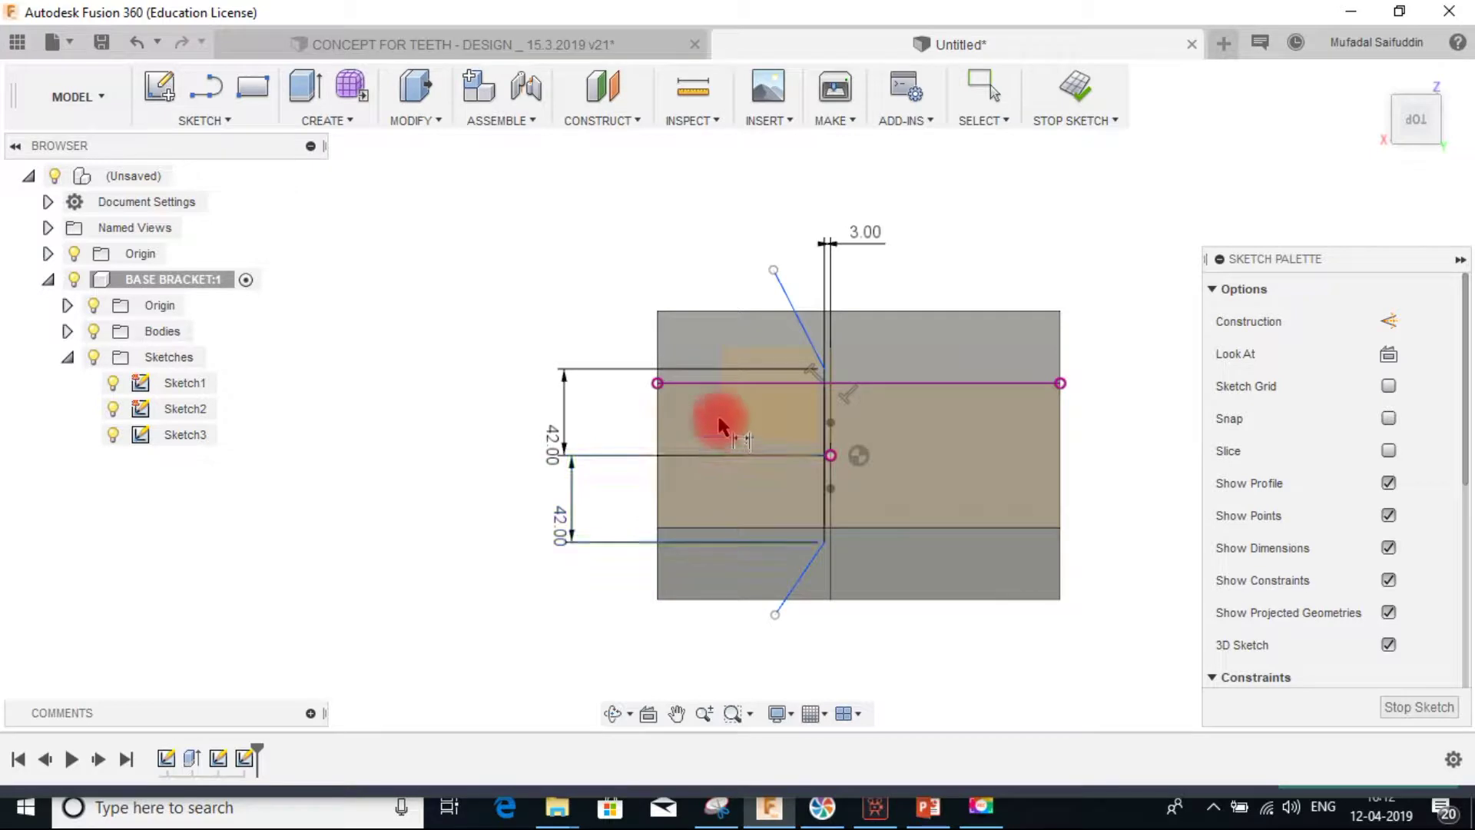
- Set 150° angles between the vertical line and the lower and upper slanted lines
{"action": "left_click", "coordinate": [802, 585]}
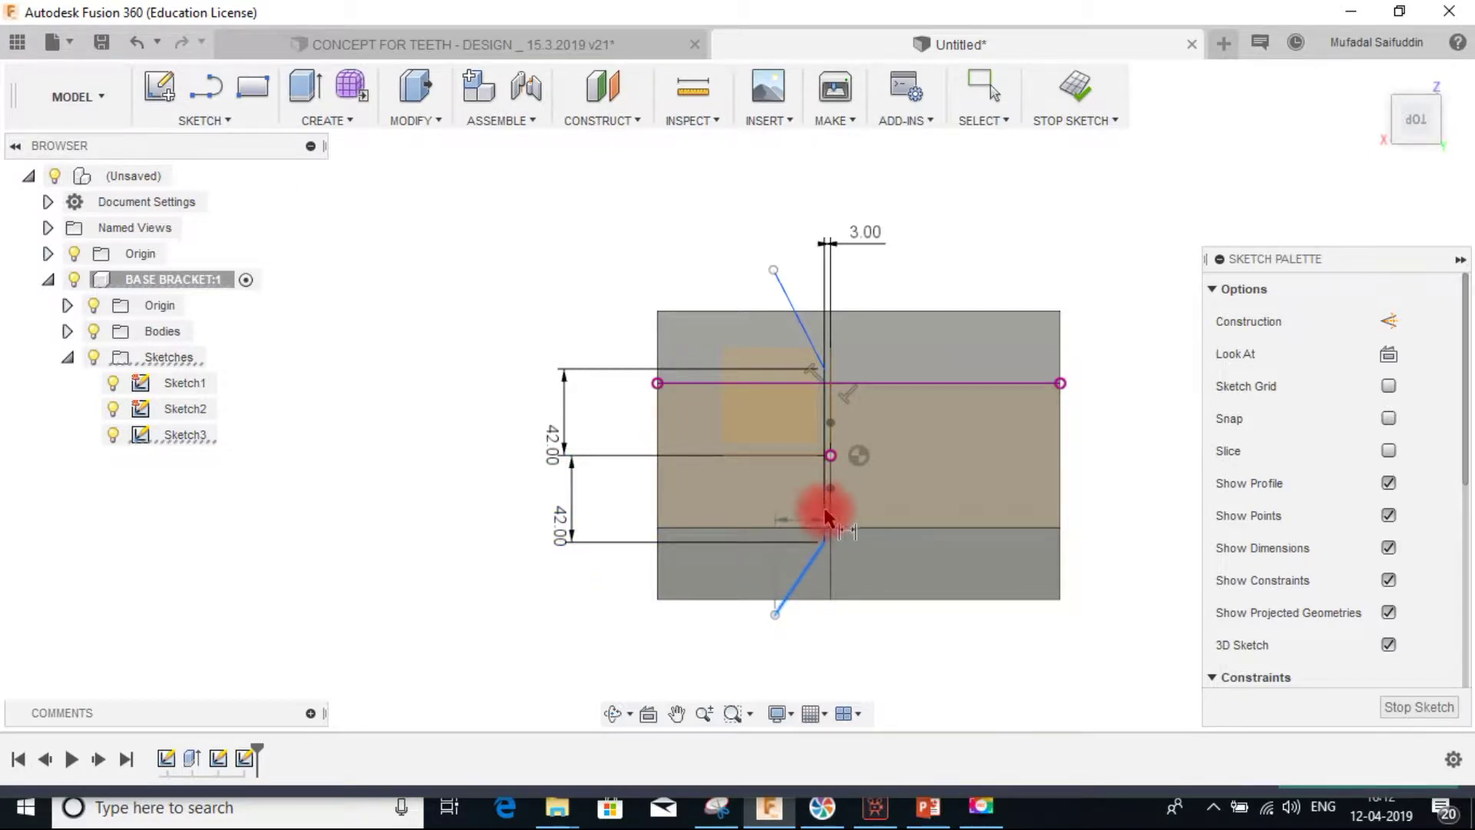
{"action": "left_click", "coordinate": [755, 509]}
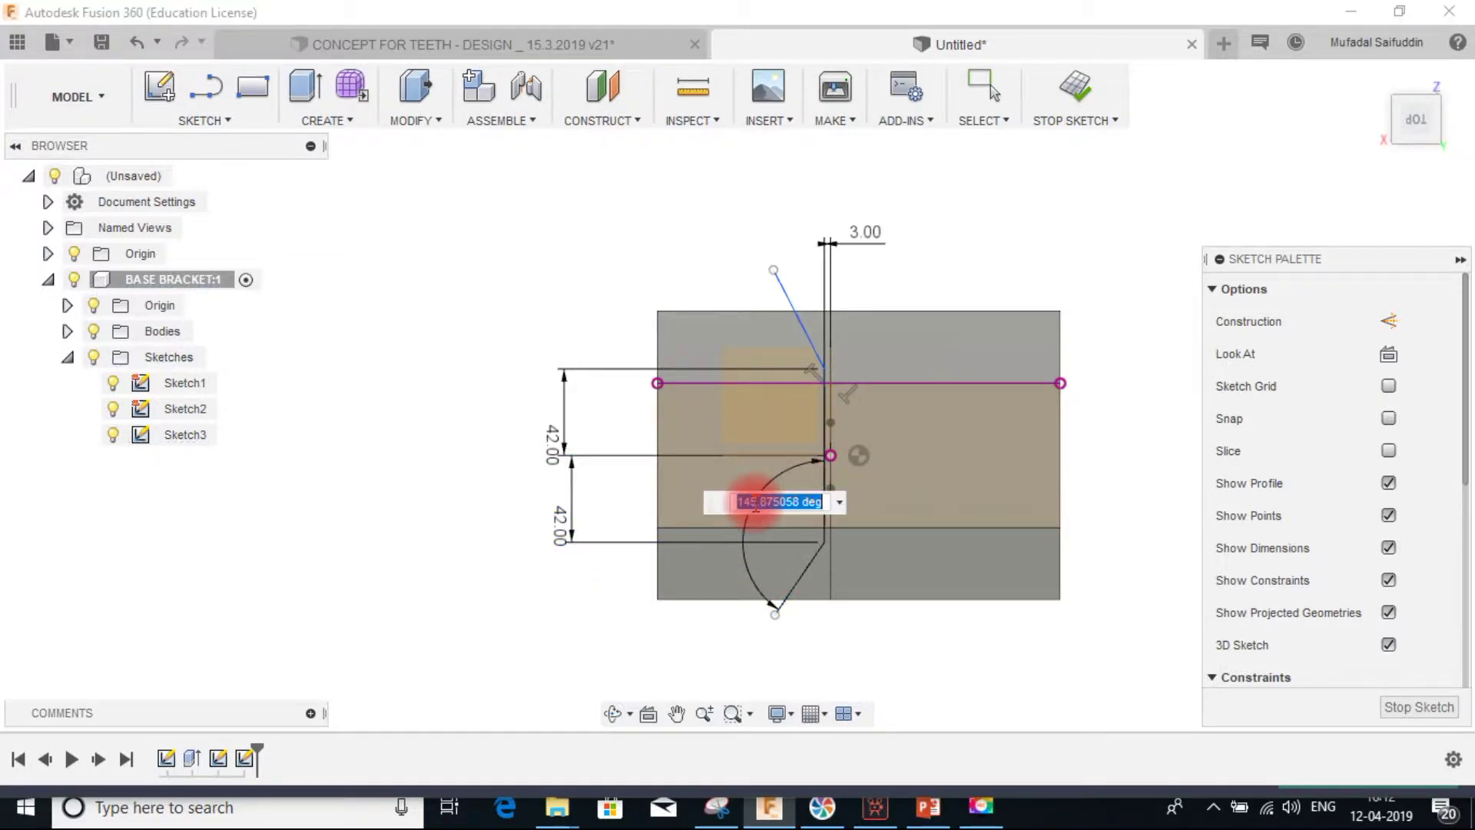
{"action": "key", "text": "Return"}
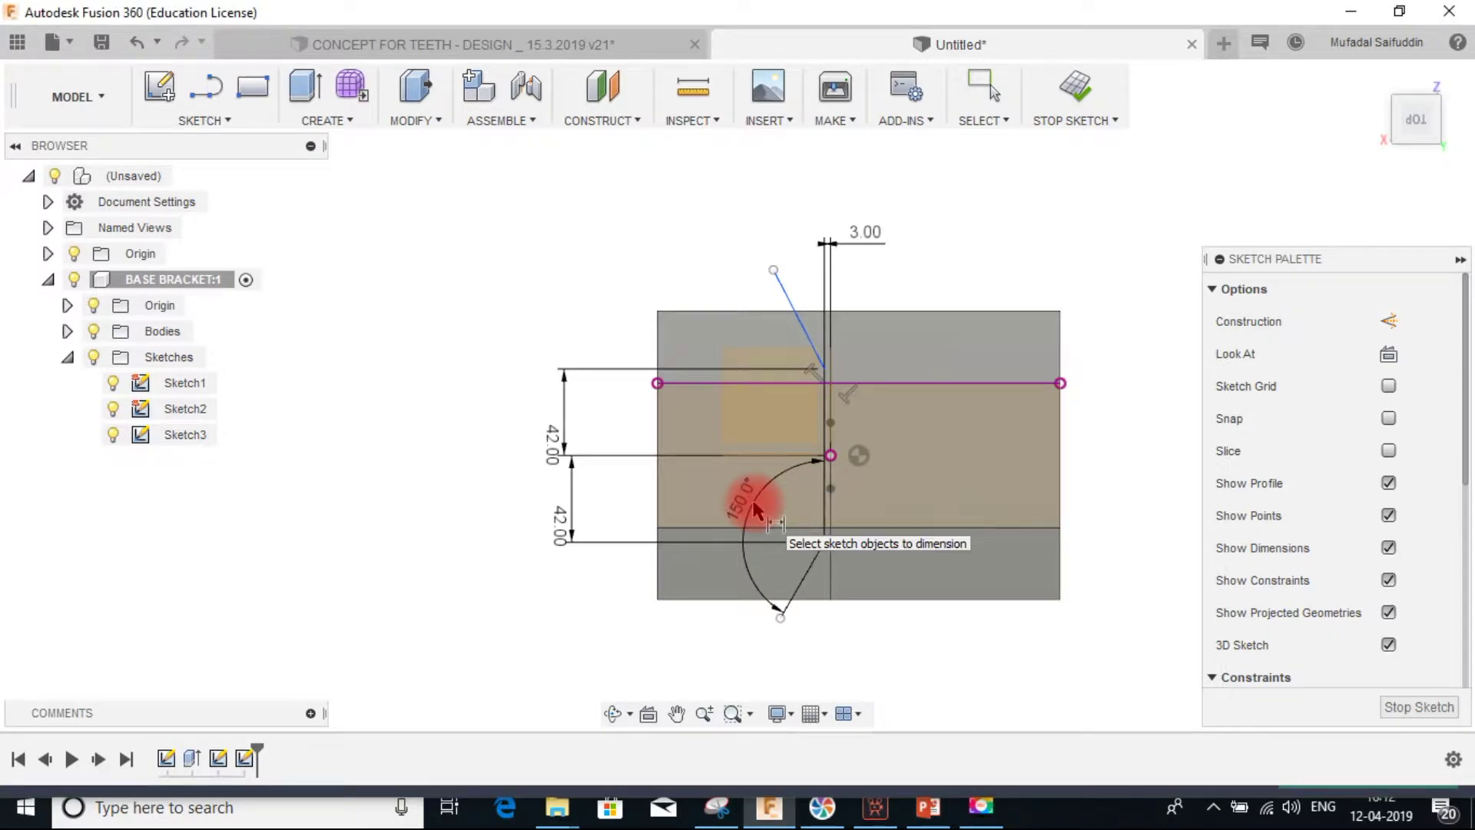
{"action": "left_click", "coordinate": [812, 348]}
{"action": "left_click", "coordinate": [825, 411]}
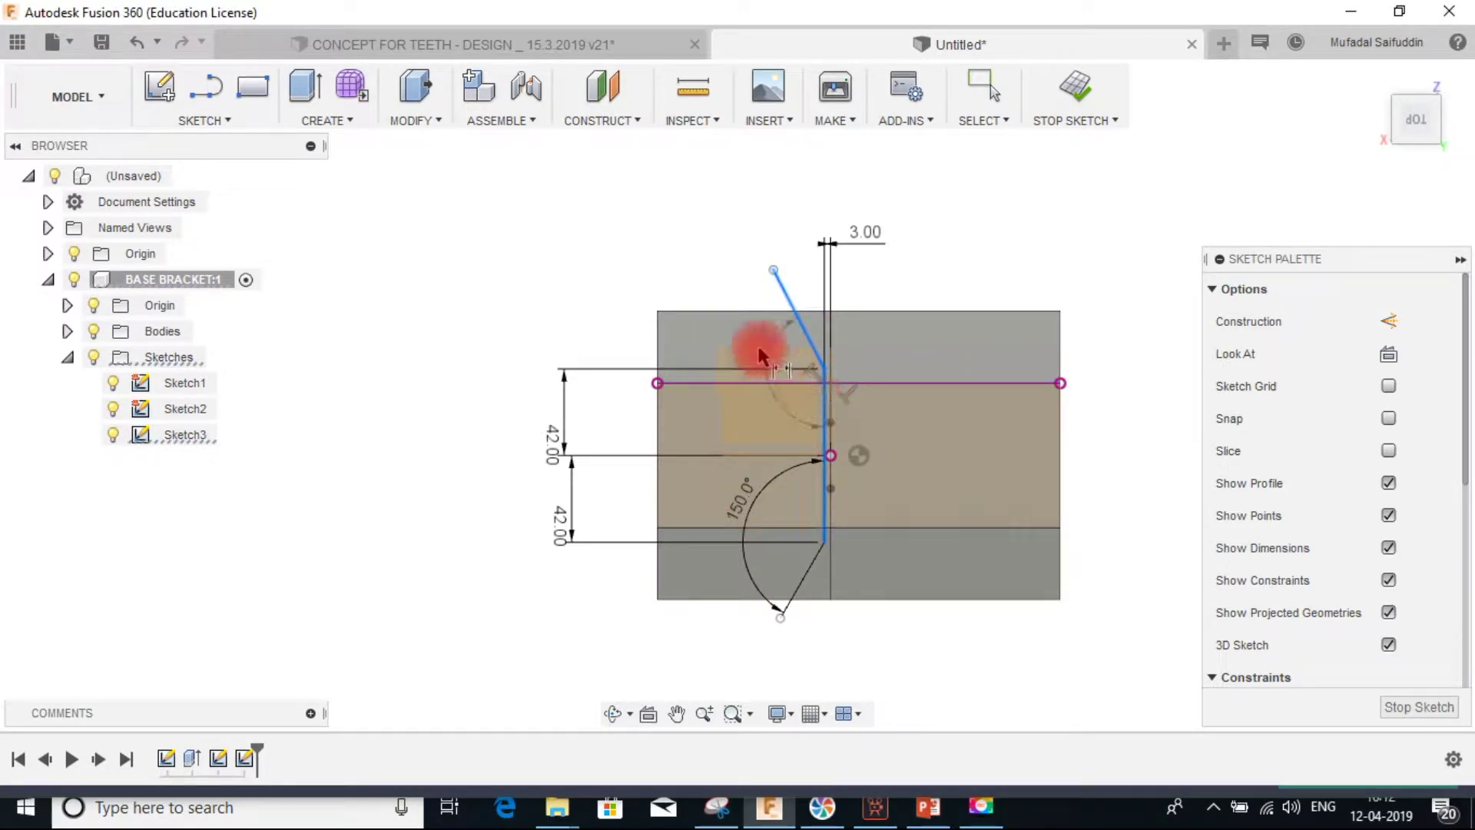
{"action": "left_click", "coordinate": [760, 346]}
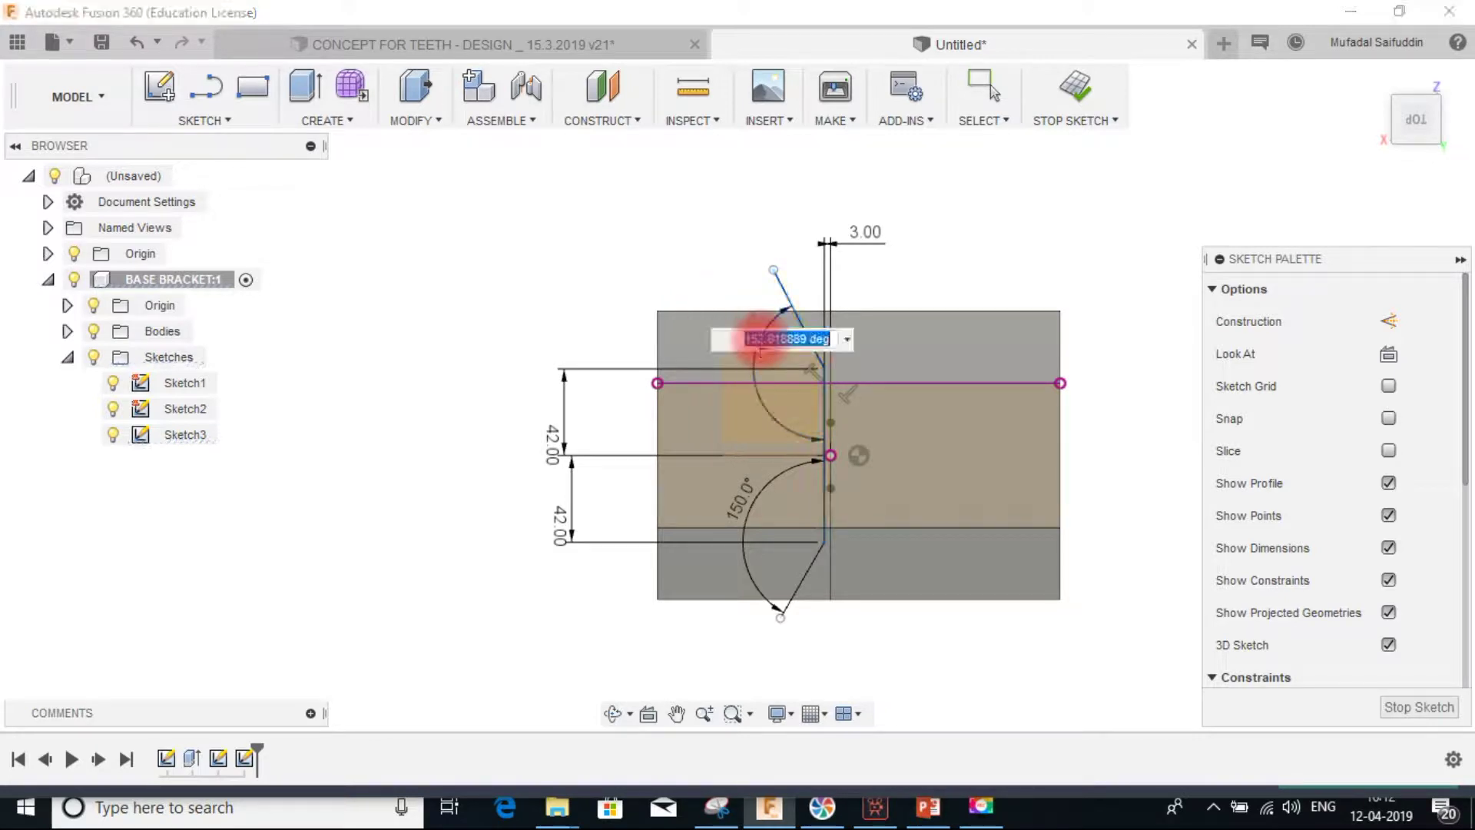
{"action": "type", "text": "150"}
{"action": "key", "text": "Return"}
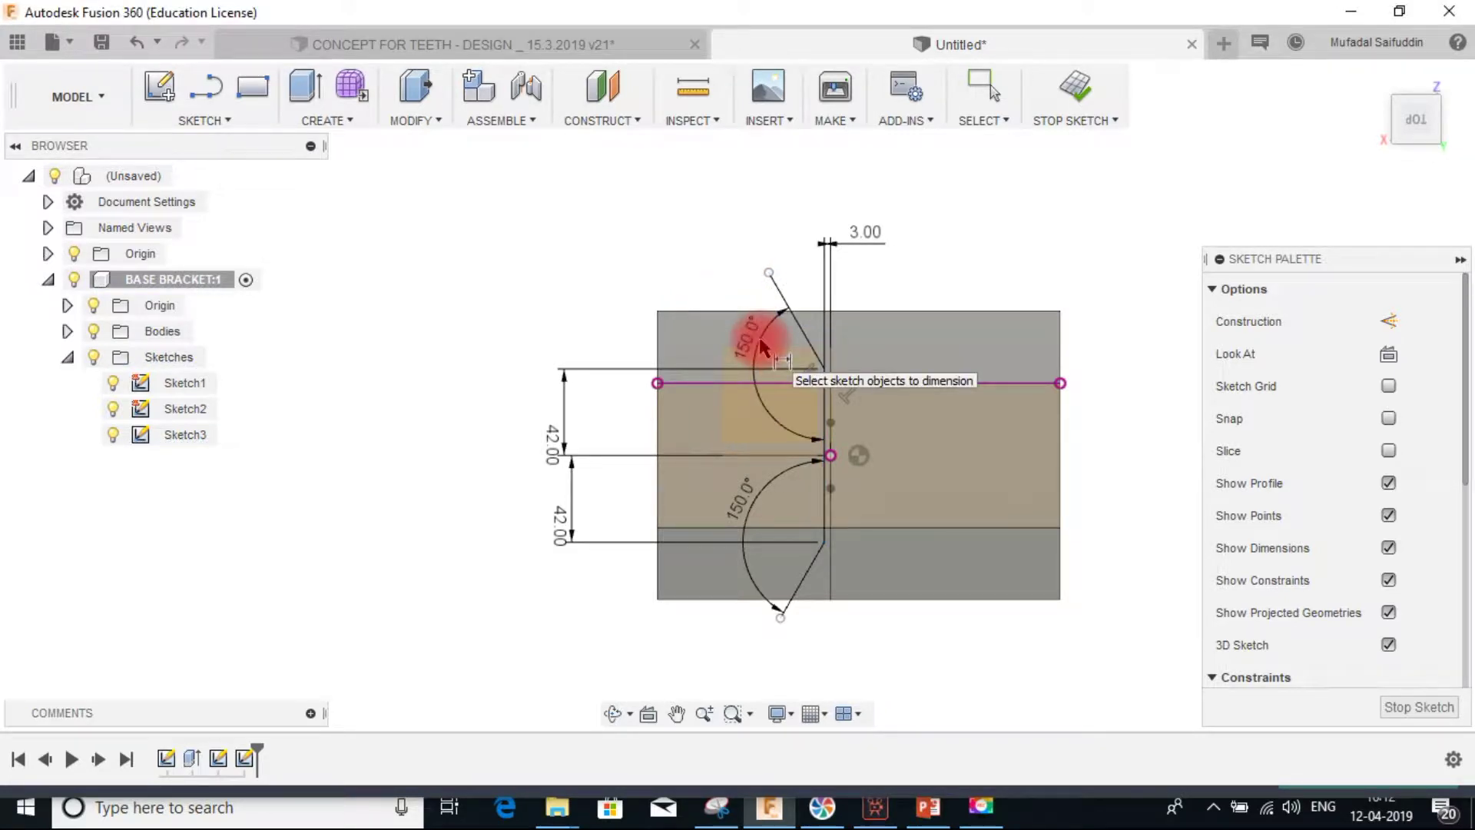
- Fix the upper slanted line's top endpoint 23.00 mm from the vertical line
{"action": "left_click", "coordinate": [769, 274]}
{"action": "left_click", "coordinate": [822, 347]}
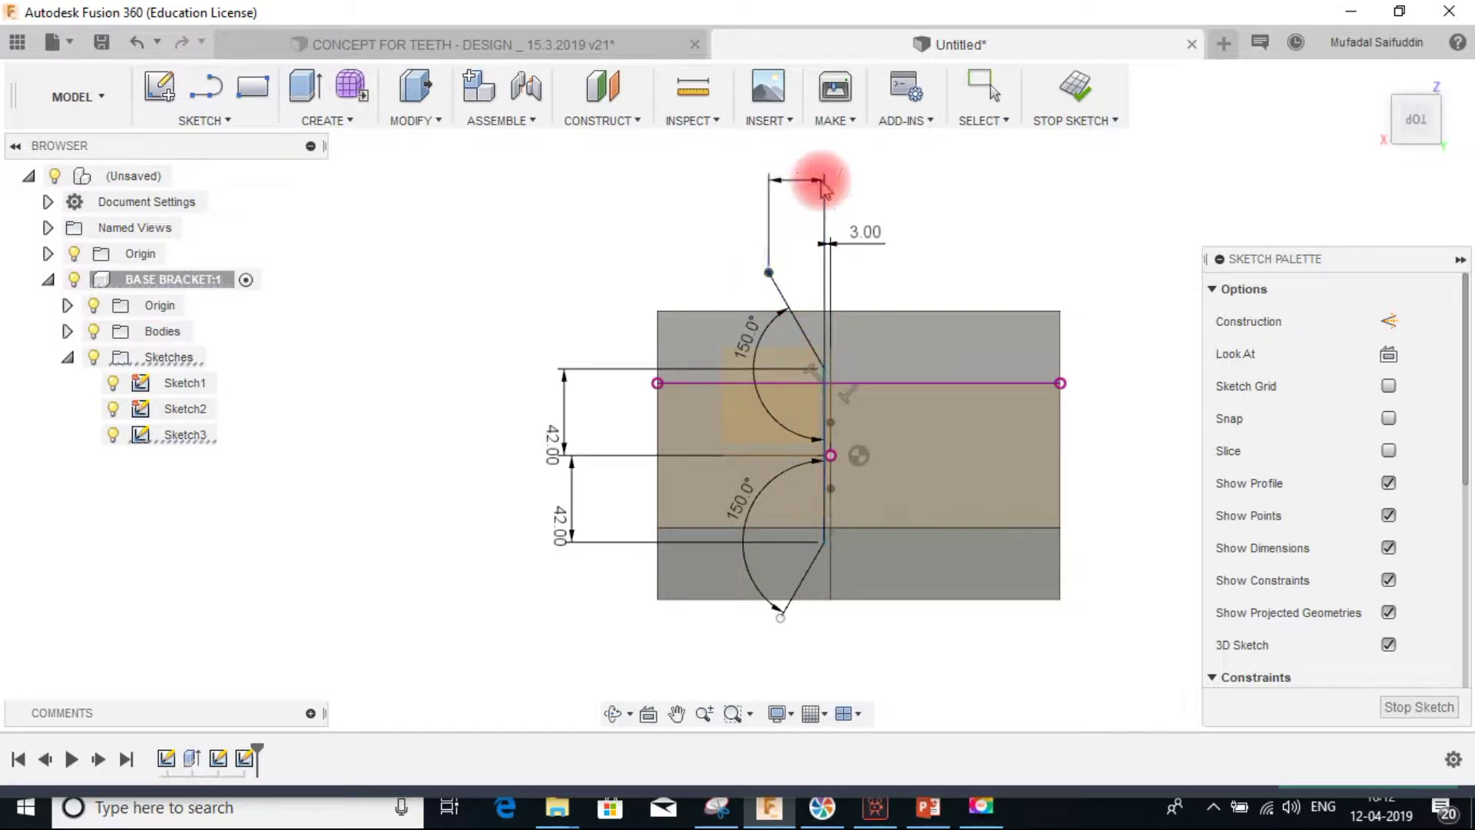
{"action": "left_click", "coordinate": [822, 184]}
{"action": "key", "text": "Return"}
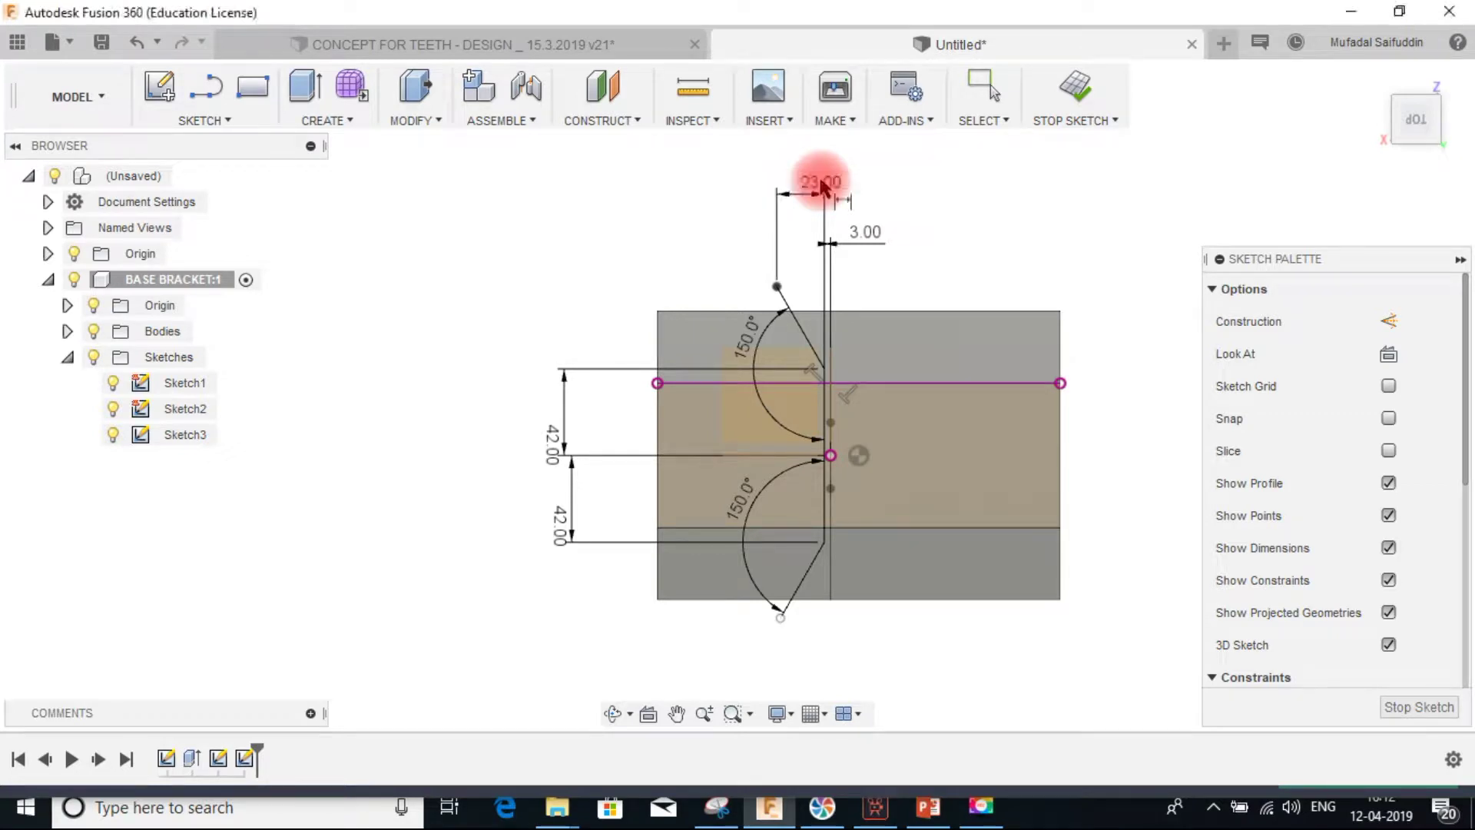
- Add a 23 mm horizontal dimension below the sketch for the lower slanted line's endpoint
{"action": "left_click", "coordinate": [780, 616]}
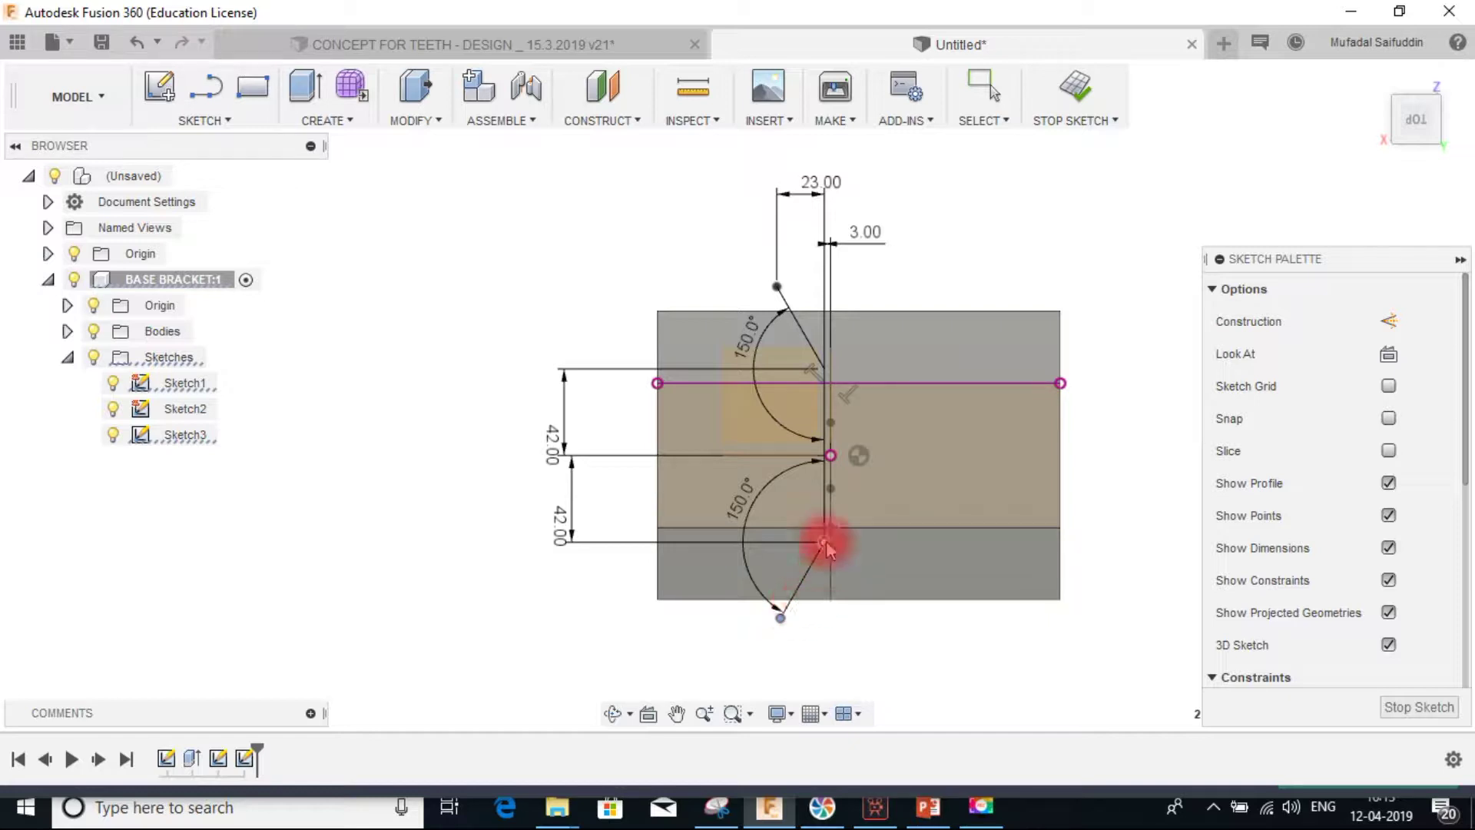
{"action": "key", "text": "Escape"}
{"action": "key", "text": "d"}
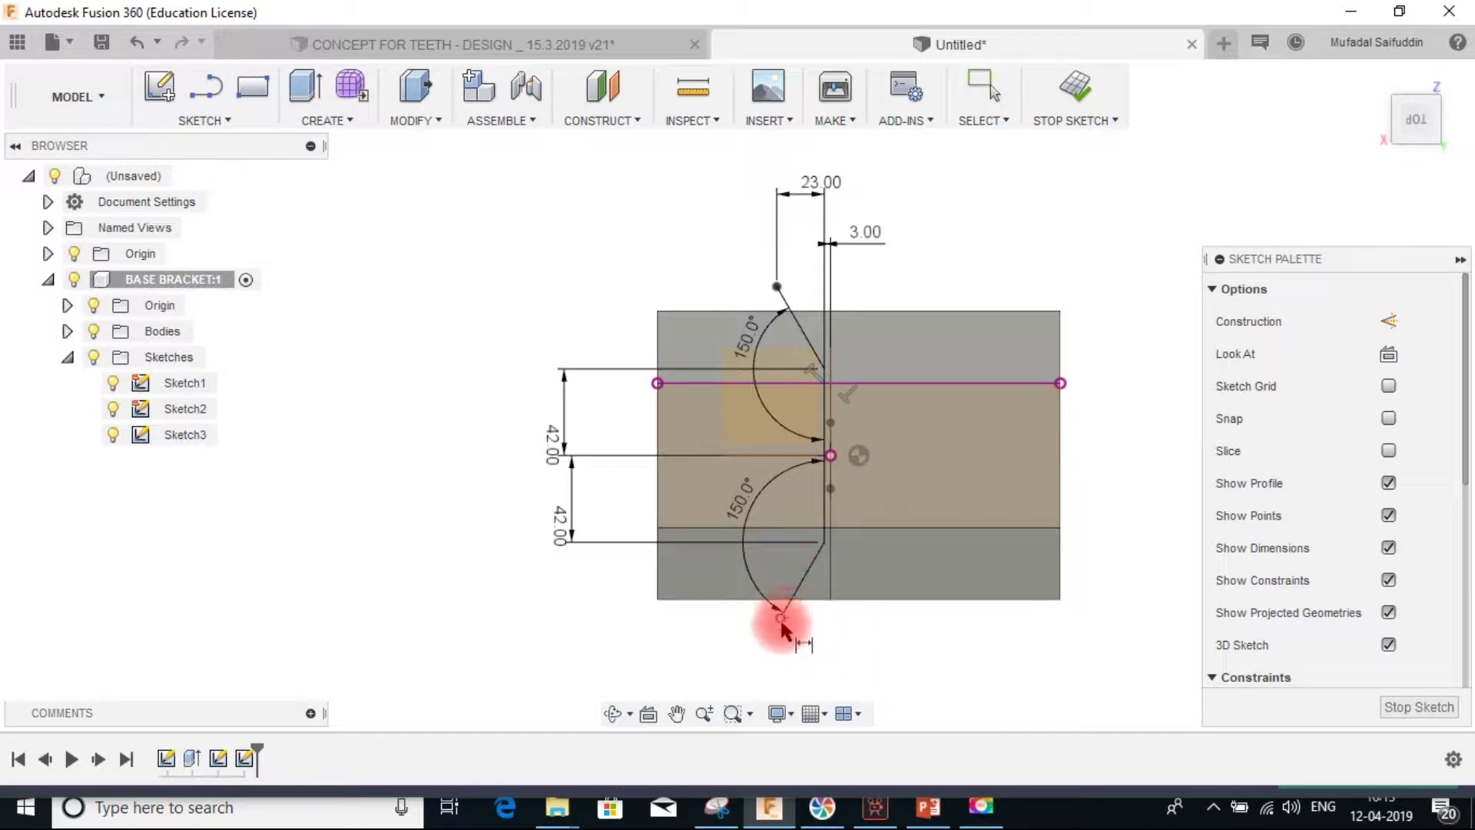
{"action": "left_click", "coordinate": [801, 585]}
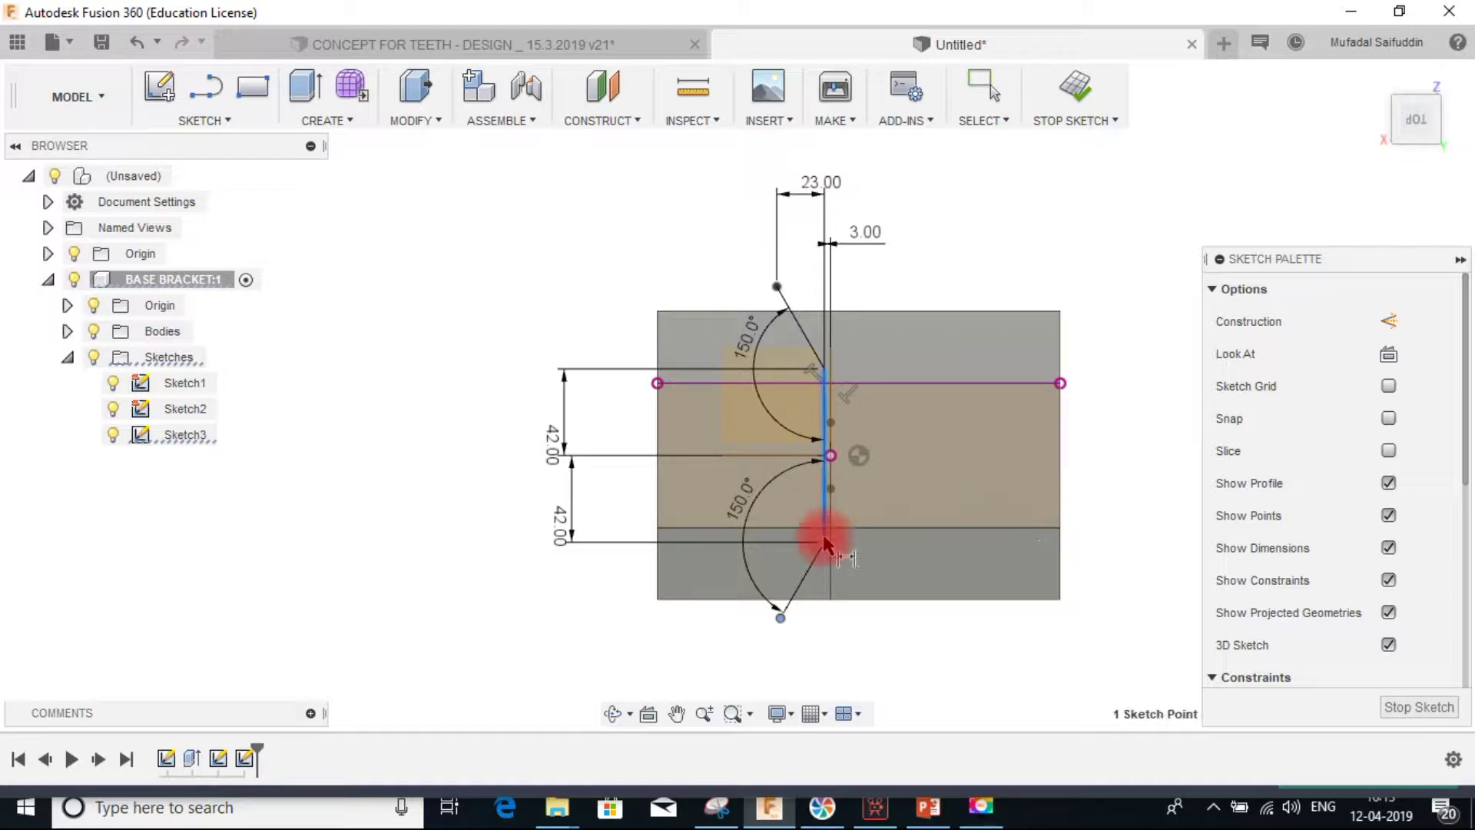
{"action": "left_click", "coordinate": [814, 672]}
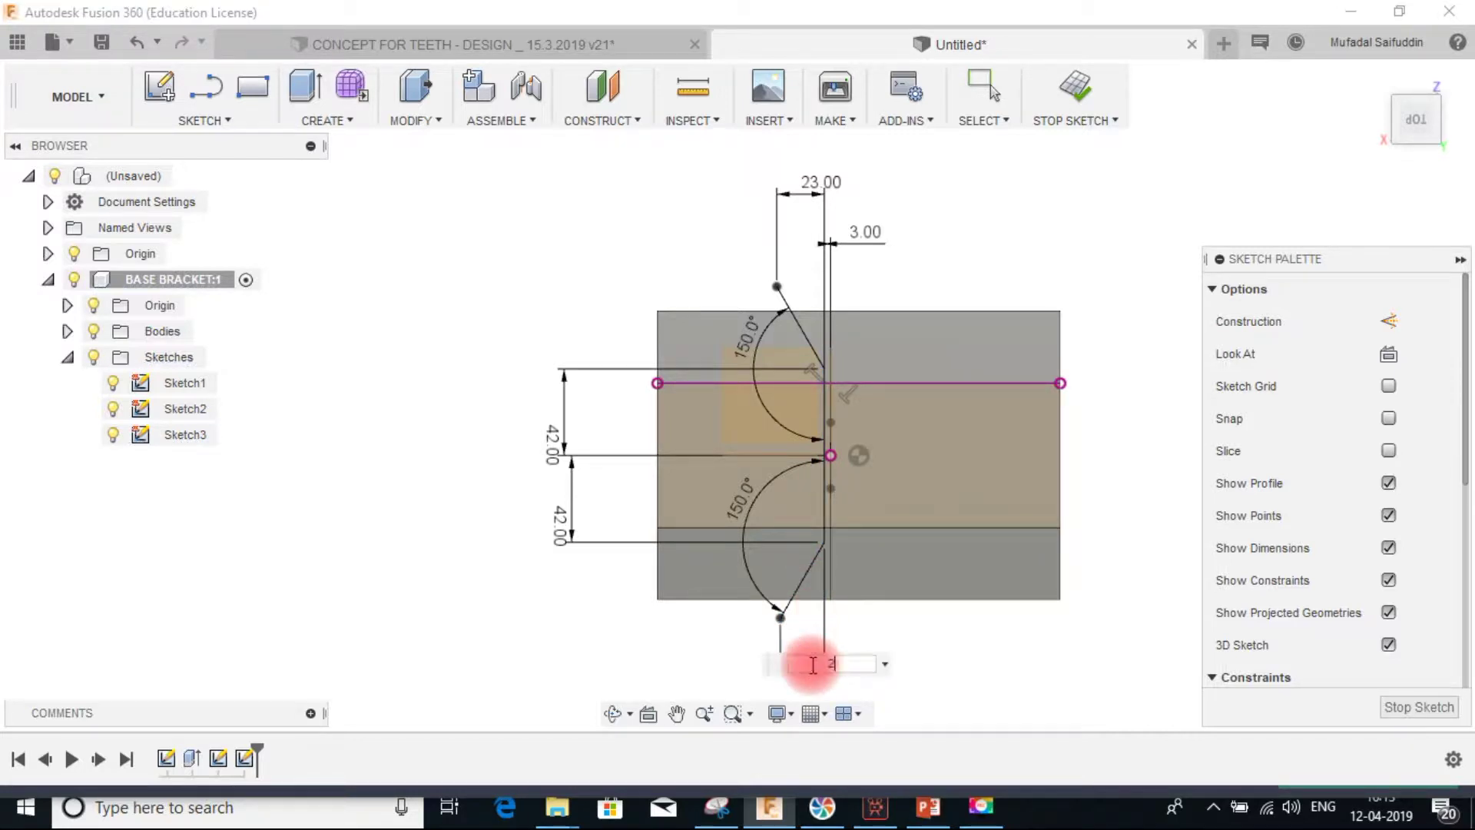
- Pan around to review the dimensions, then finish Sketch3
{"action": "scroll", "coordinate": [888, 510], "scroll_direction": "up", "scroll_amount": 3}
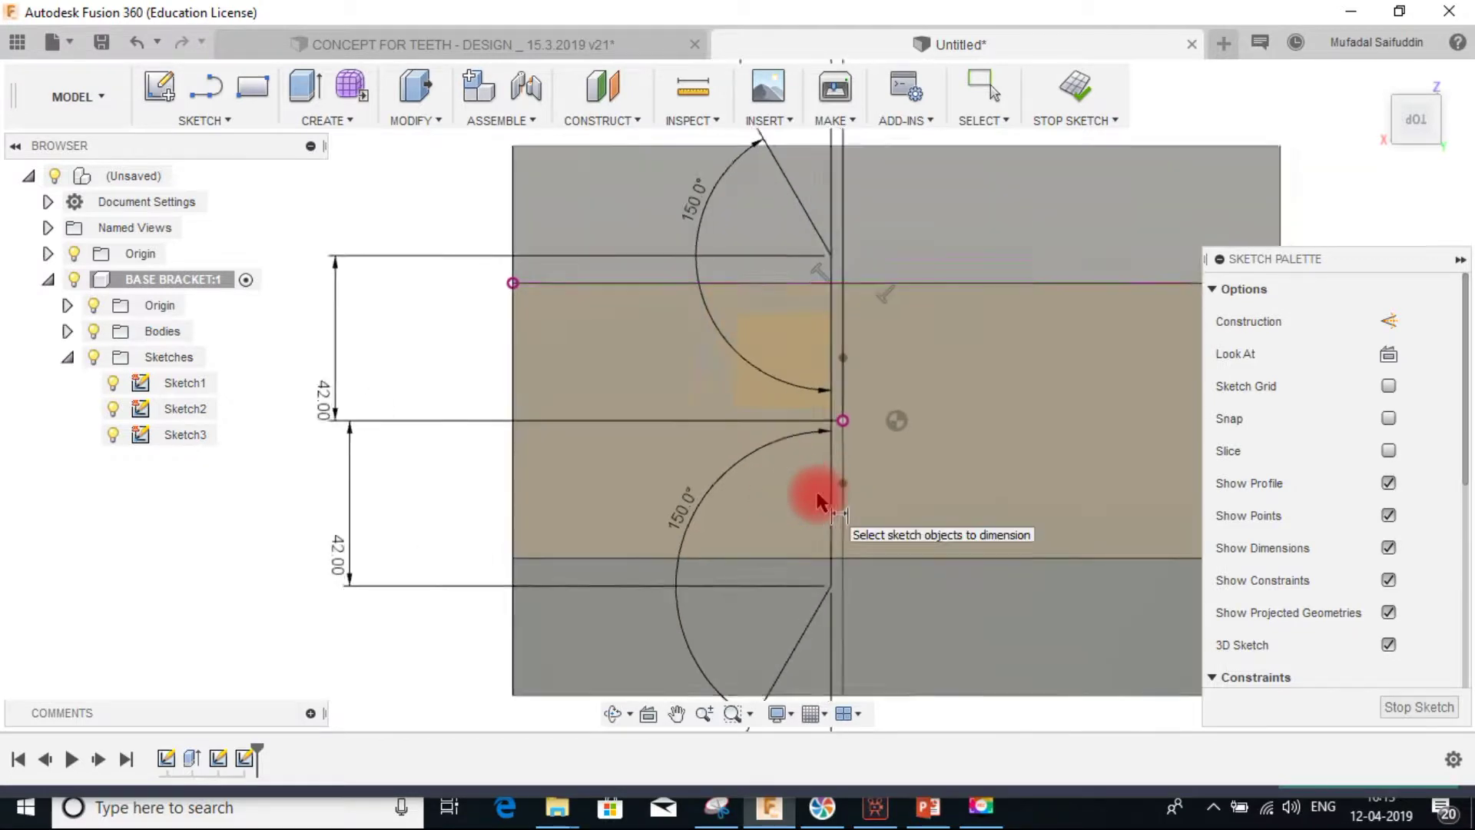
{"action": "scroll", "coordinate": [873, 491], "scroll_direction": "down", "scroll_amount": 1}
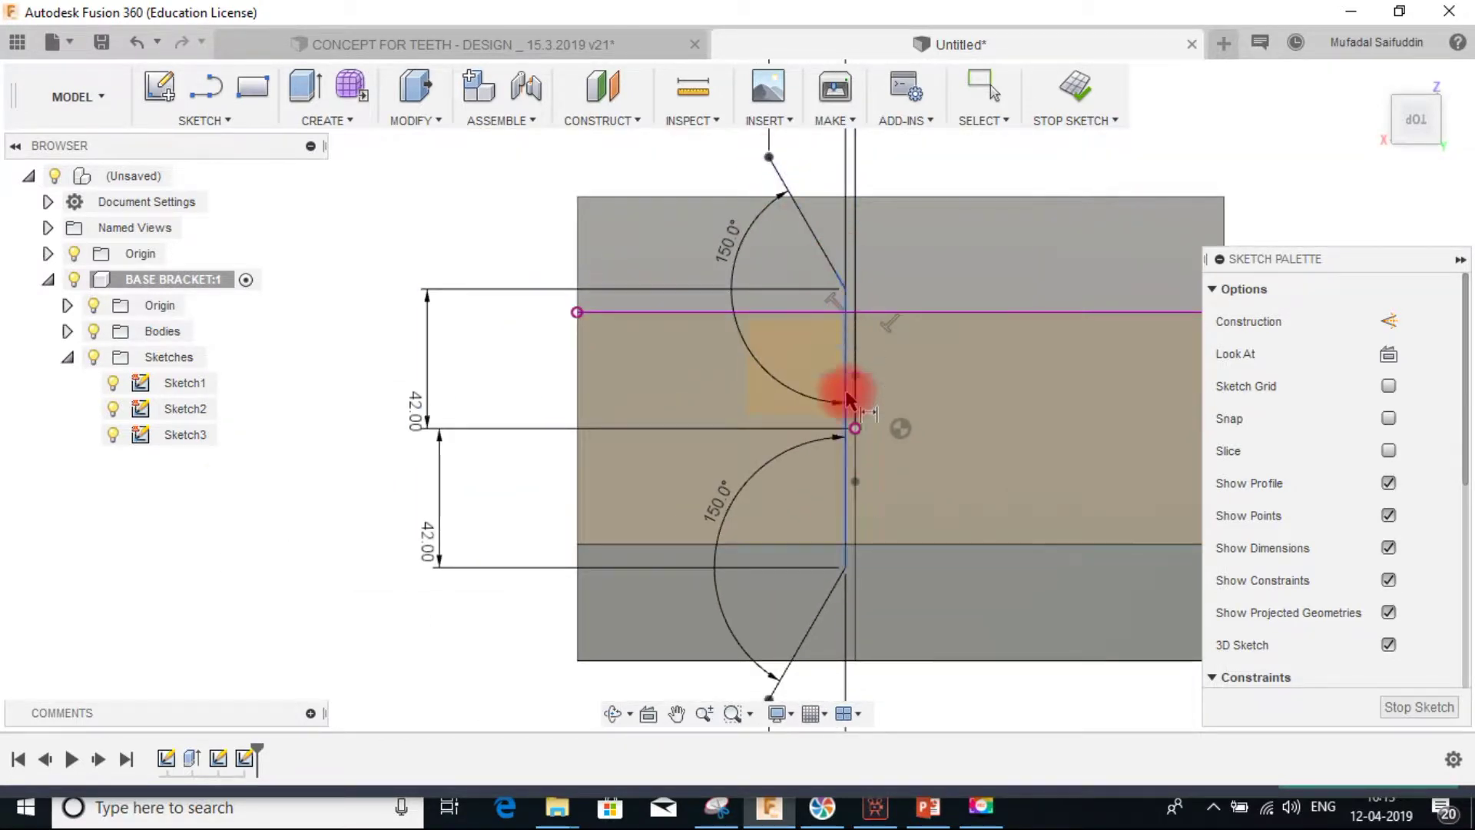
{"action": "middle_click_drag", "start_coordinate": [898, 411], "coordinate": [781, 488]}
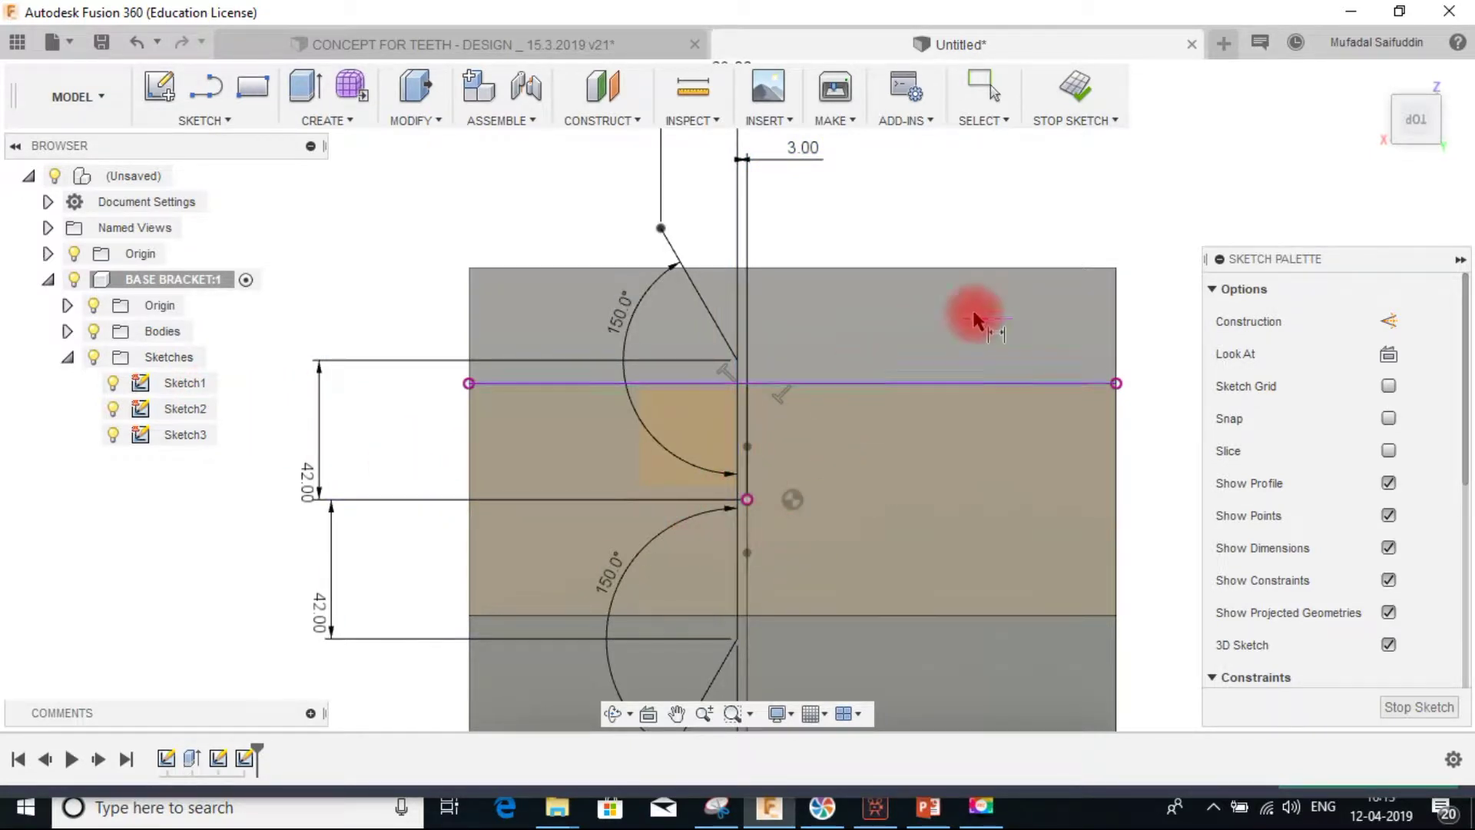
{"action": "mouse_move", "coordinate": [717, 527]}
{"action": "middle_mouse_down"}
{"action": "mouse_move", "coordinate": [898, 418]}
{"action": "mouse_move", "coordinate": [795, 484]}
{"action": "middle_mouse_up"}
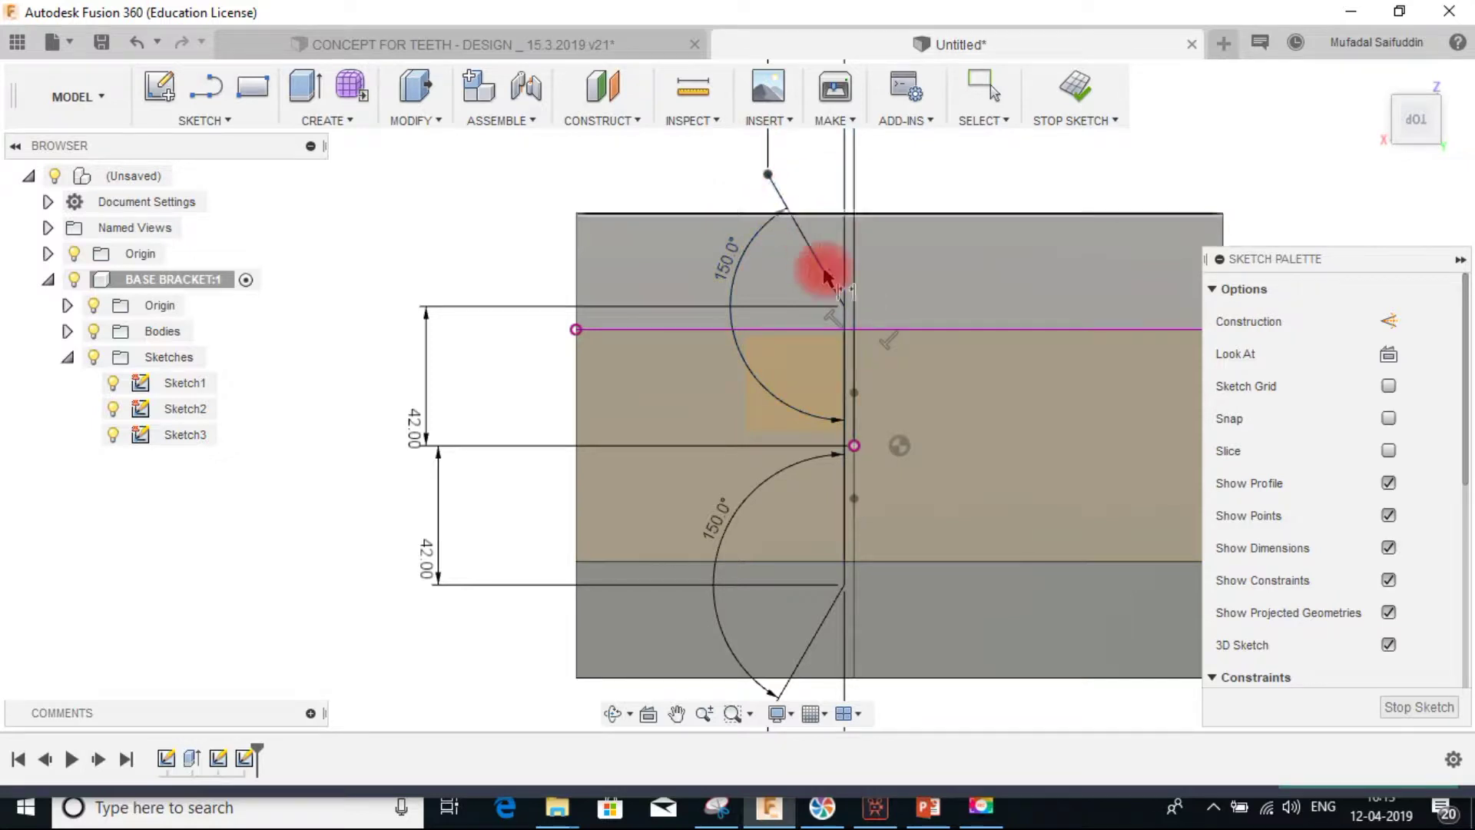
{"action": "scroll", "coordinate": [820, 264], "scroll_direction": "down", "scroll_amount": 2}
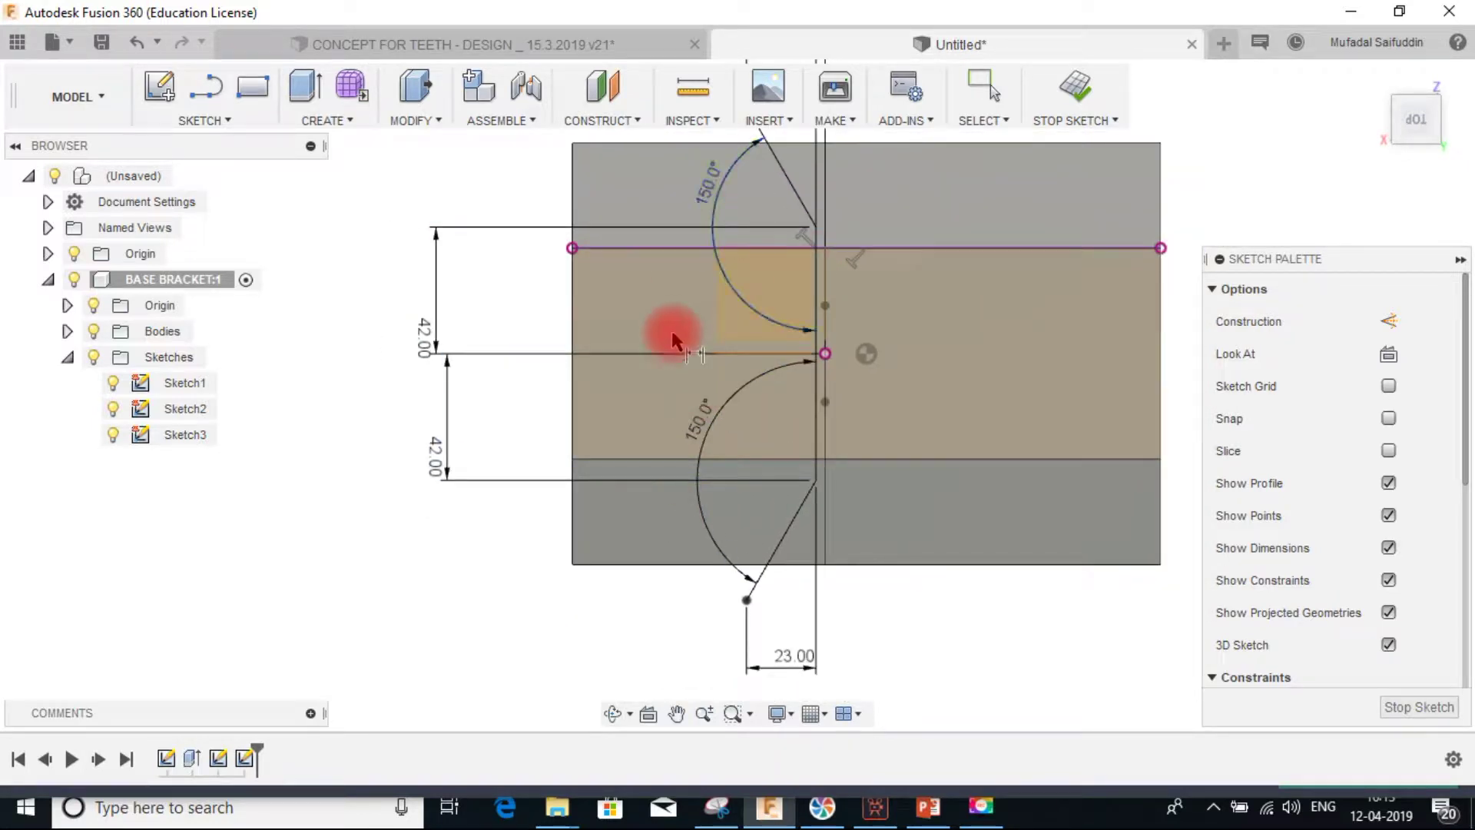
{"action": "middle_click_drag", "start_coordinate": [843, 343], "coordinate": [840, 389]}
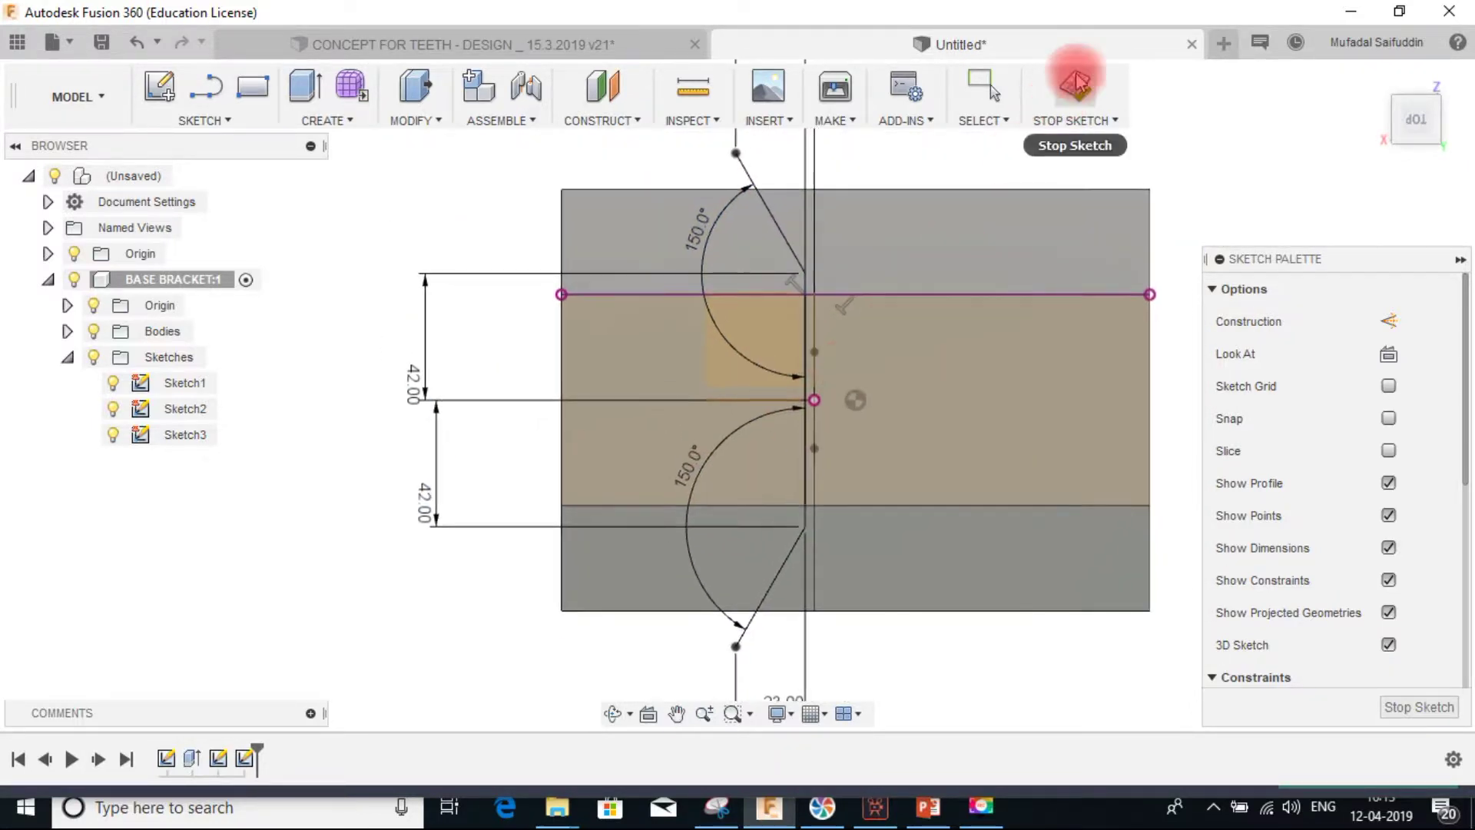
{"action": "left_click", "coordinate": [1074, 85]}
- Switch to the PATCH surface-modelling workspace
{"action": "left_click", "coordinate": [951, 391]}
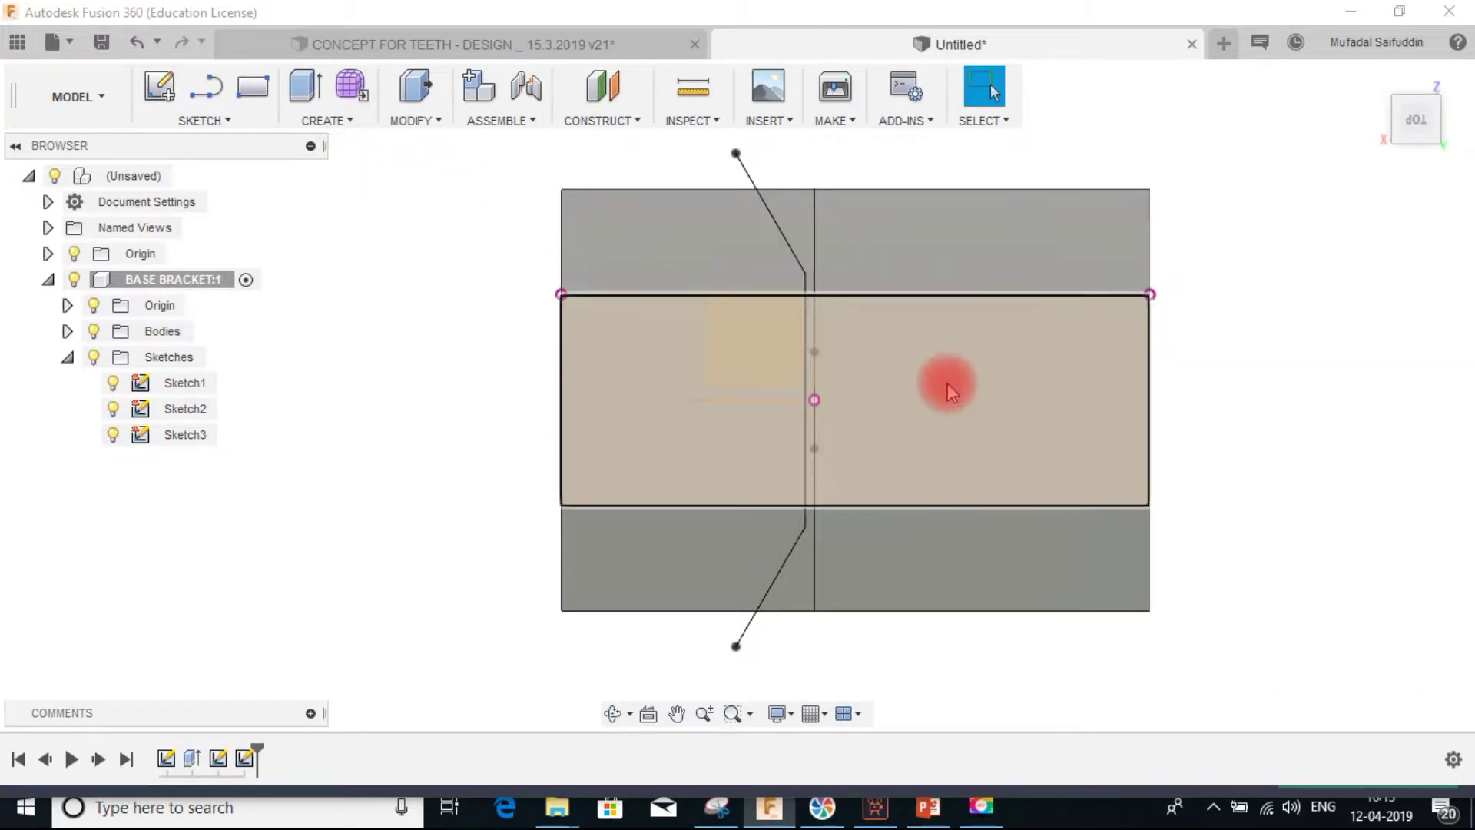
{"action": "left_click", "coordinate": [71, 96]}
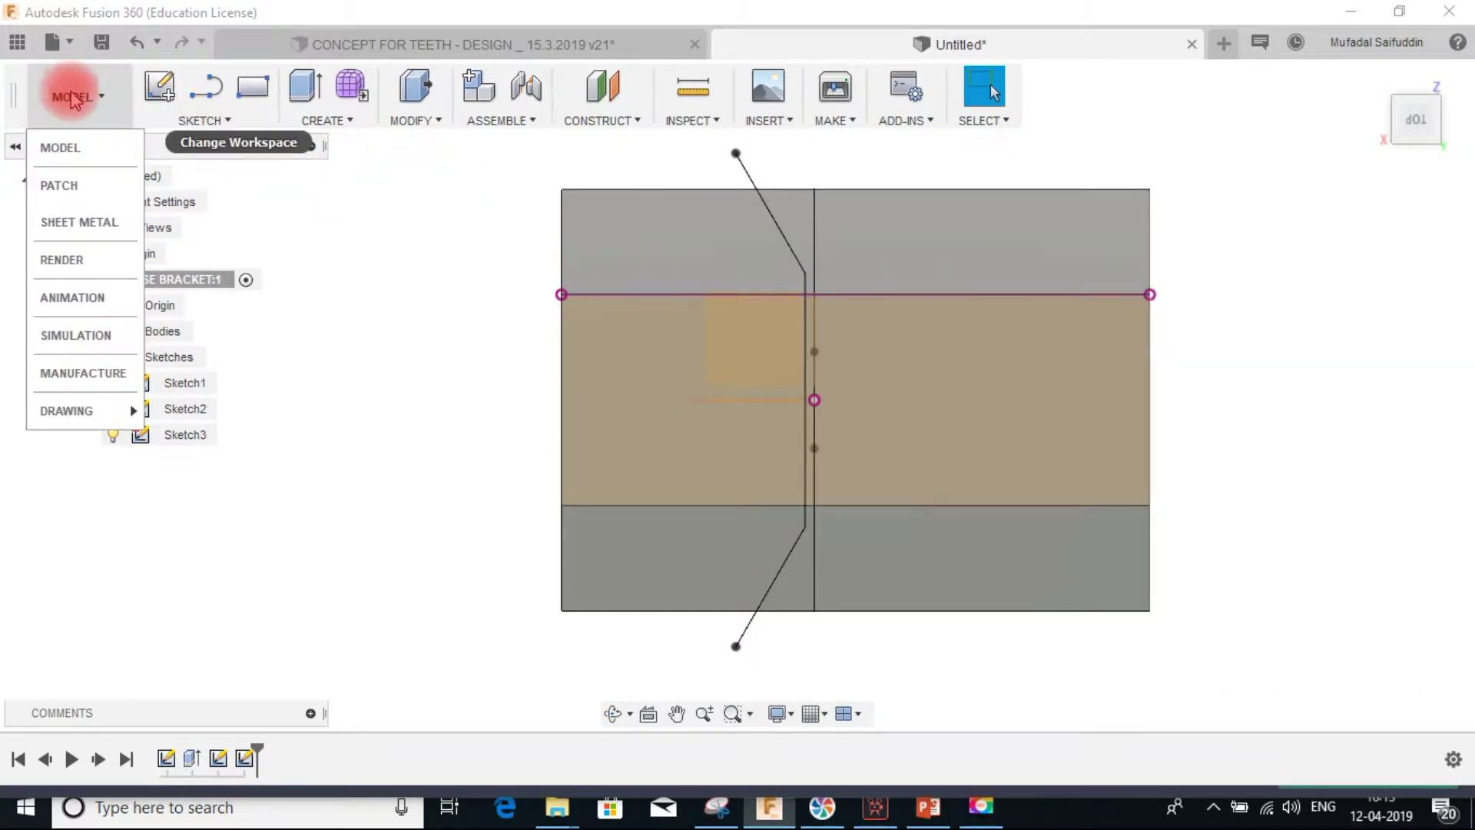
{"action": "left_click", "coordinate": [80, 198]}
- Extrude the bent line as a two-sided surface, 122.854 mm and 78.283 mm
{"action": "left_click", "coordinate": [317, 123]}
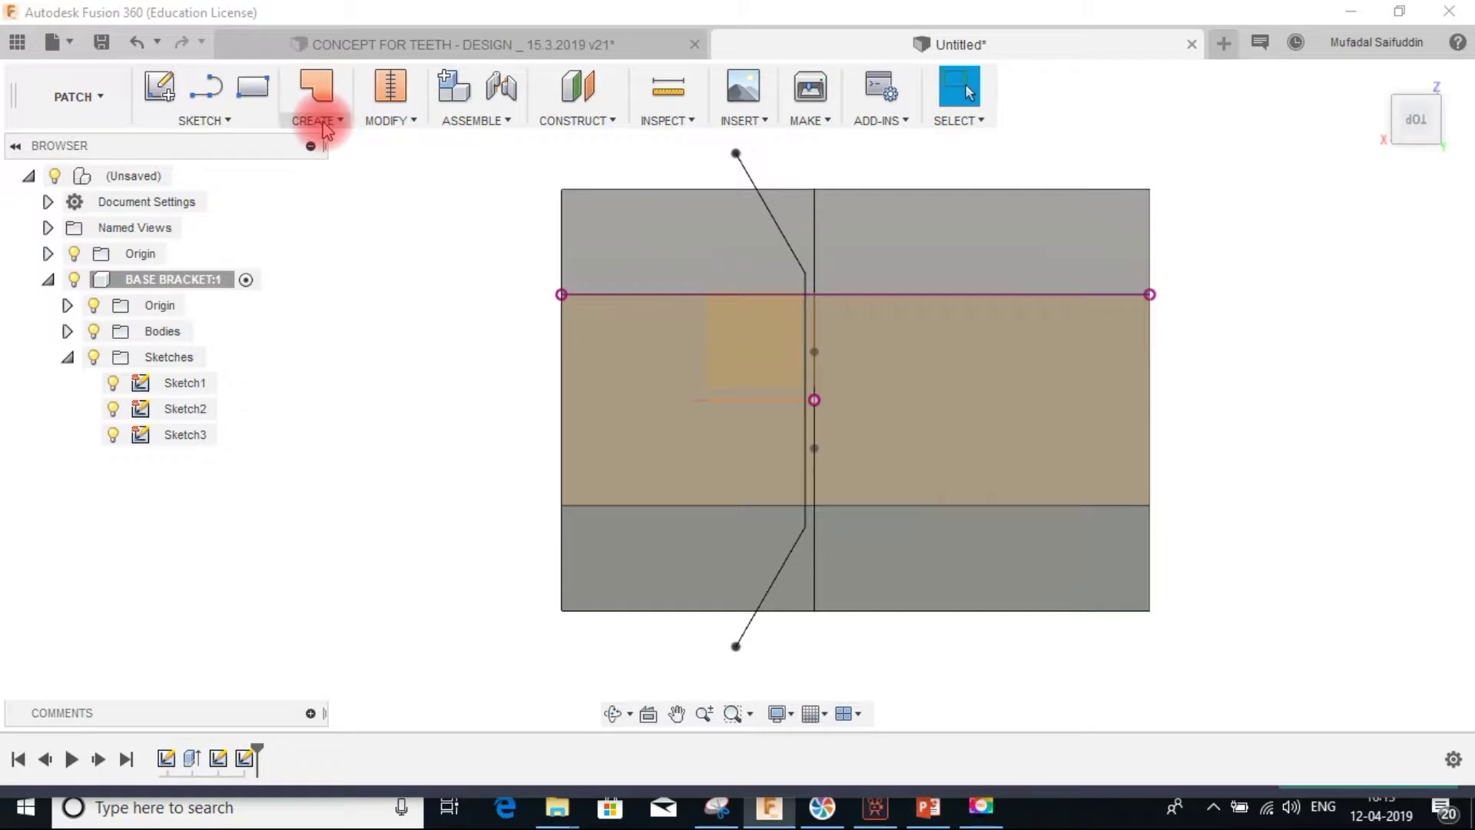
{"action": "left_click", "coordinate": [327, 172]}
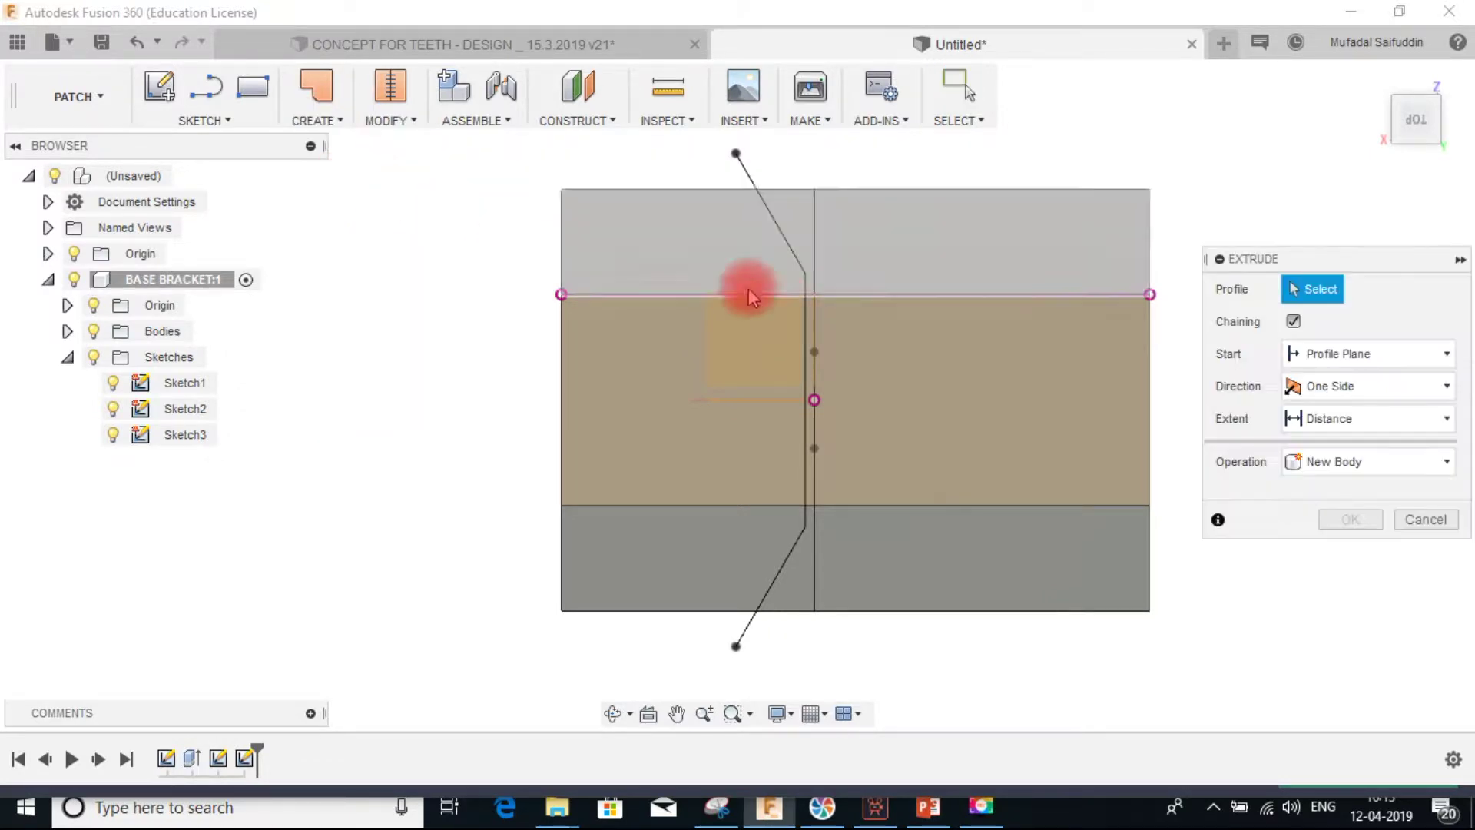
{"action": "left_click", "coordinate": [838, 317]}
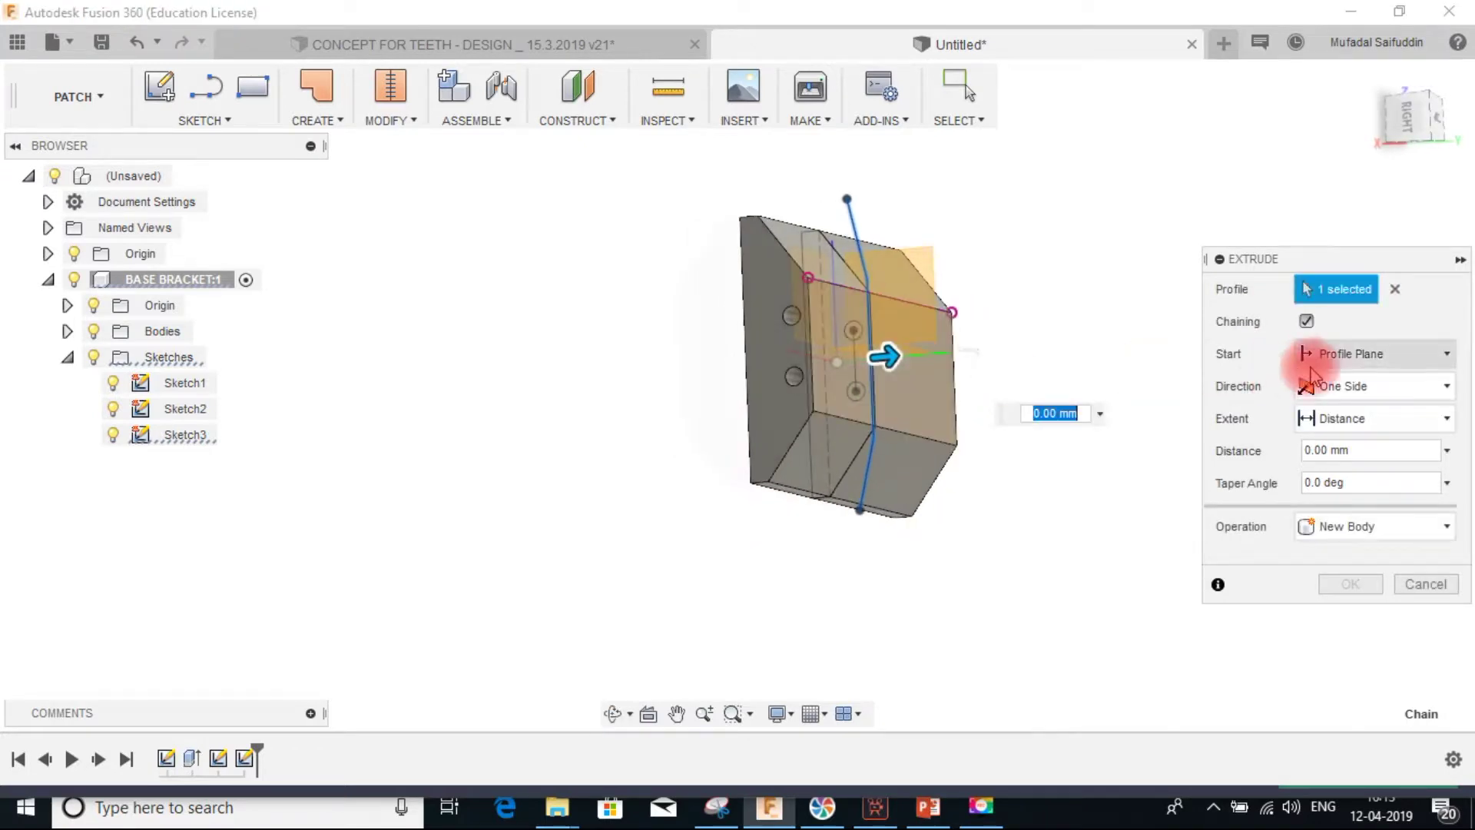
{"action": "left_click", "coordinate": [1364, 399]}
{"action": "left_click", "coordinate": [1346, 427]}
{"action": "left_click_drag", "start_coordinate": [887, 356], "coordinate": [1103, 338]}
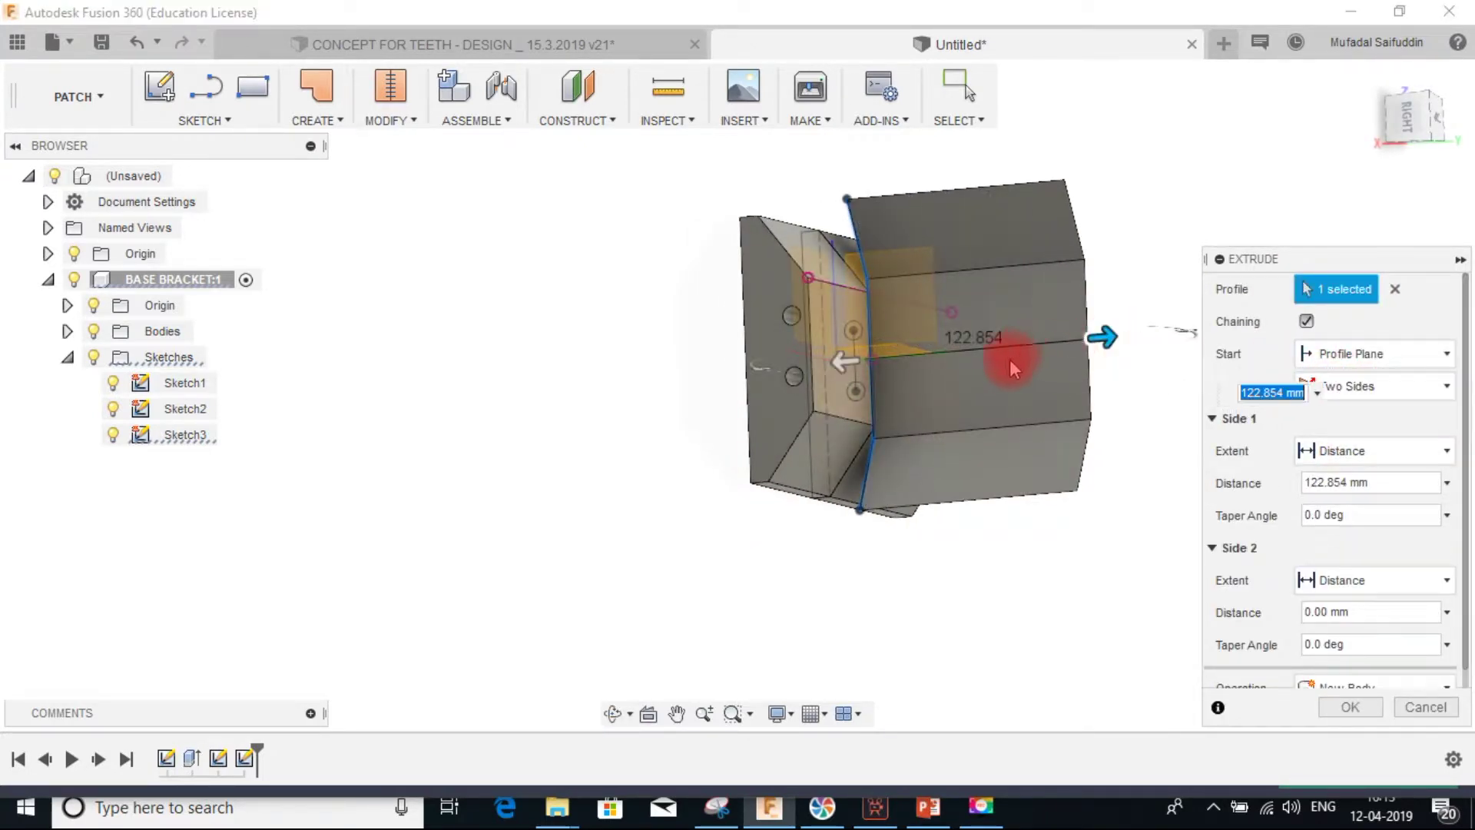
{"action": "left_click_drag", "start_coordinate": [863, 355], "coordinate": [711, 374]}
{"action": "middle_click_drag", "start_coordinate": [929, 320], "coordinate": [837, 299], "text": "shift"}
{"action": "left_click", "coordinate": [1351, 708]}
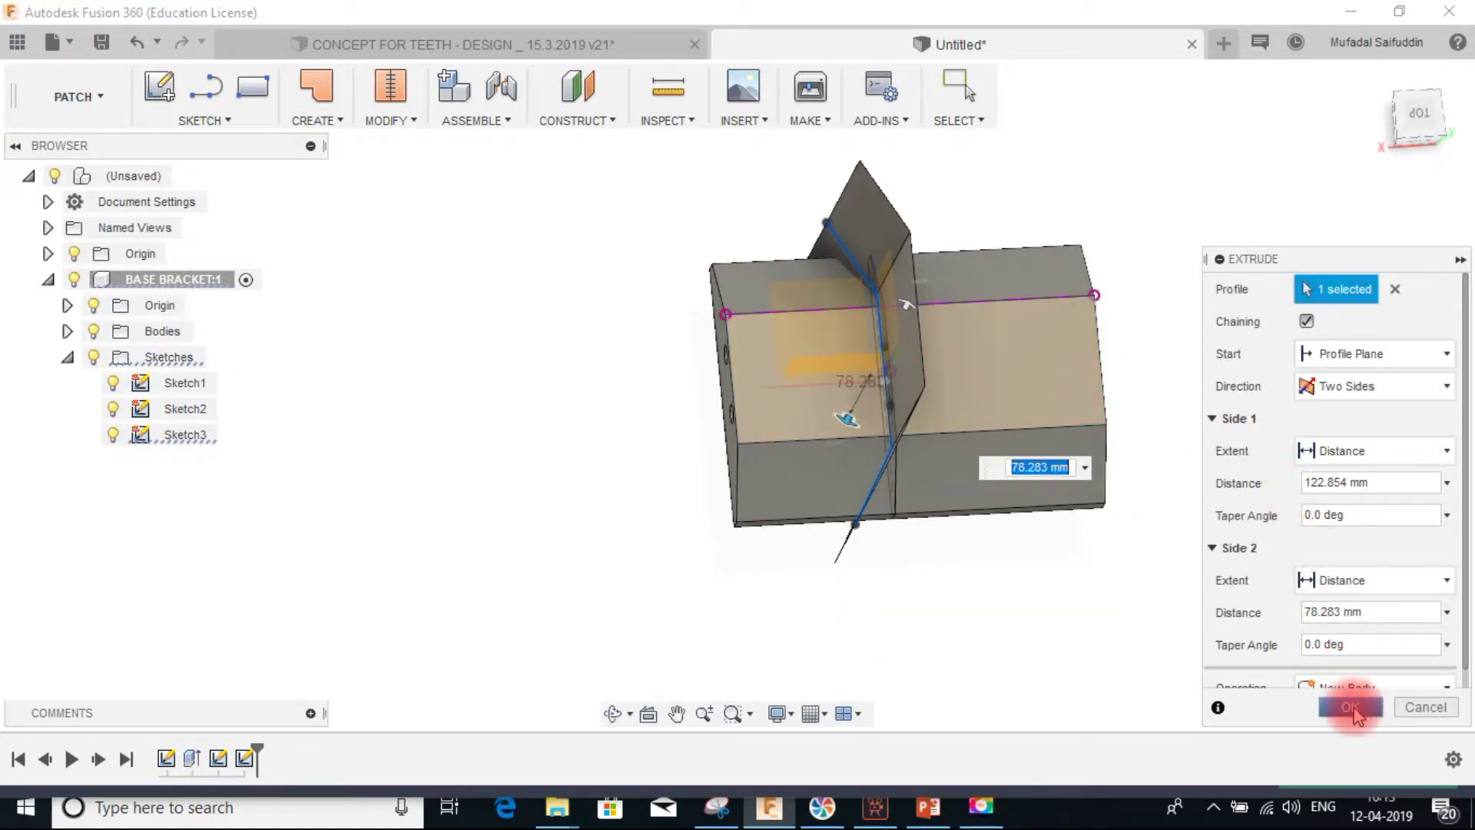
{"action": "middle_click_drag", "start_coordinate": [905, 298], "coordinate": [1070, 286], "text": "shift"}
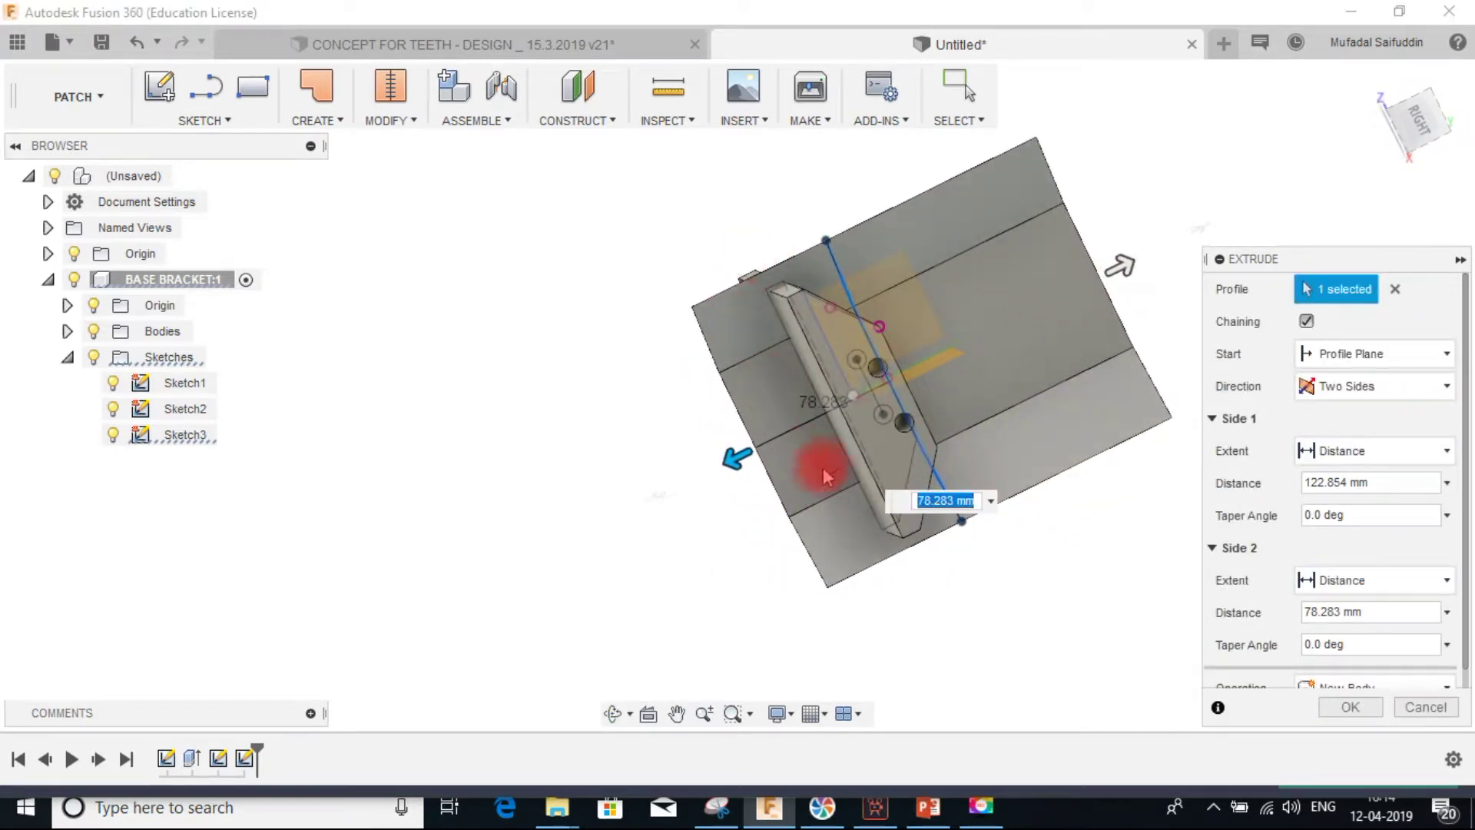
{"action": "middle_click_drag", "start_coordinate": [925, 357], "coordinate": [790, 395], "text": "shift"}
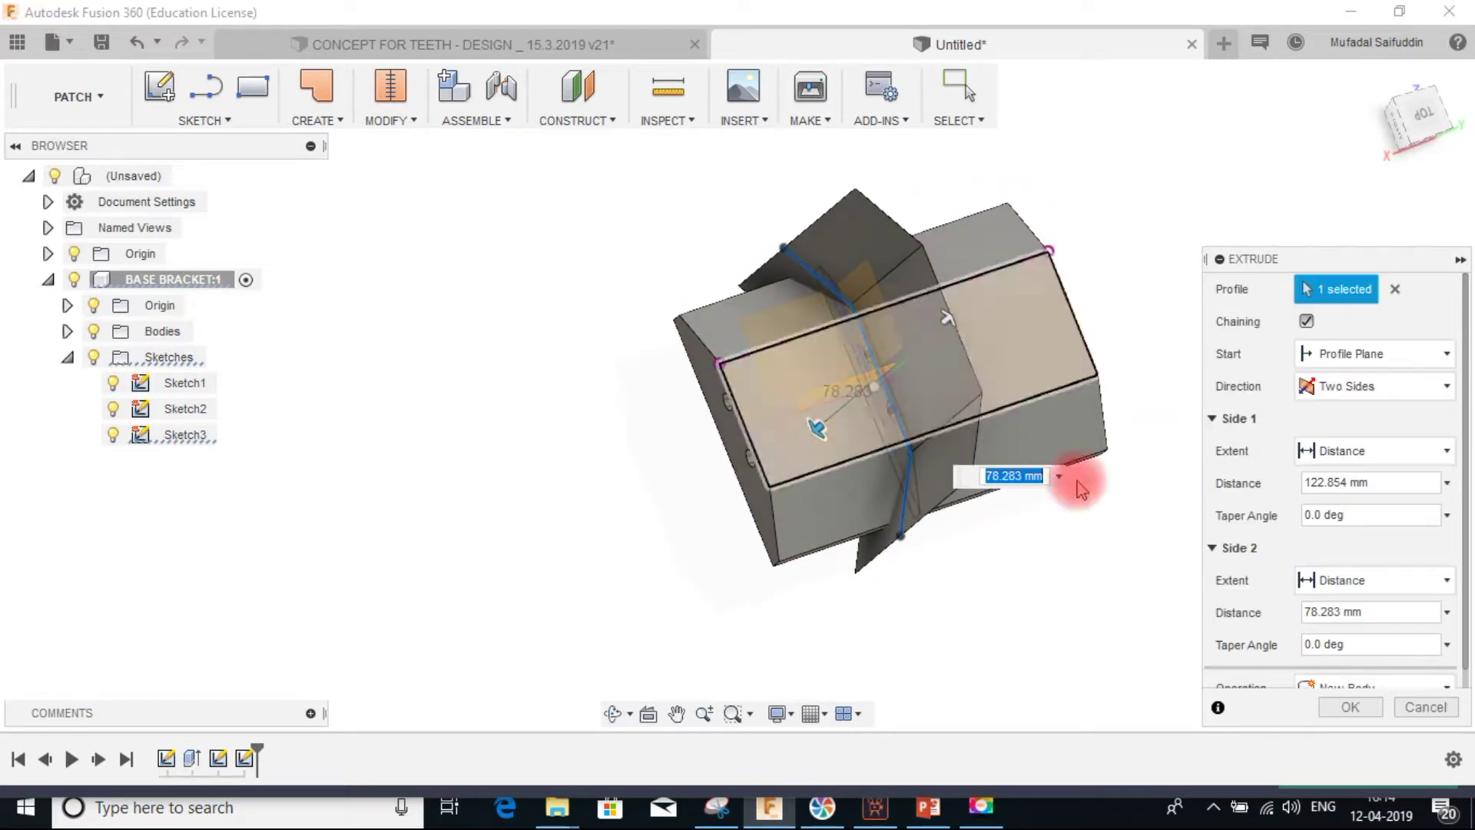
{"action": "left_click", "coordinate": [1354, 704]}
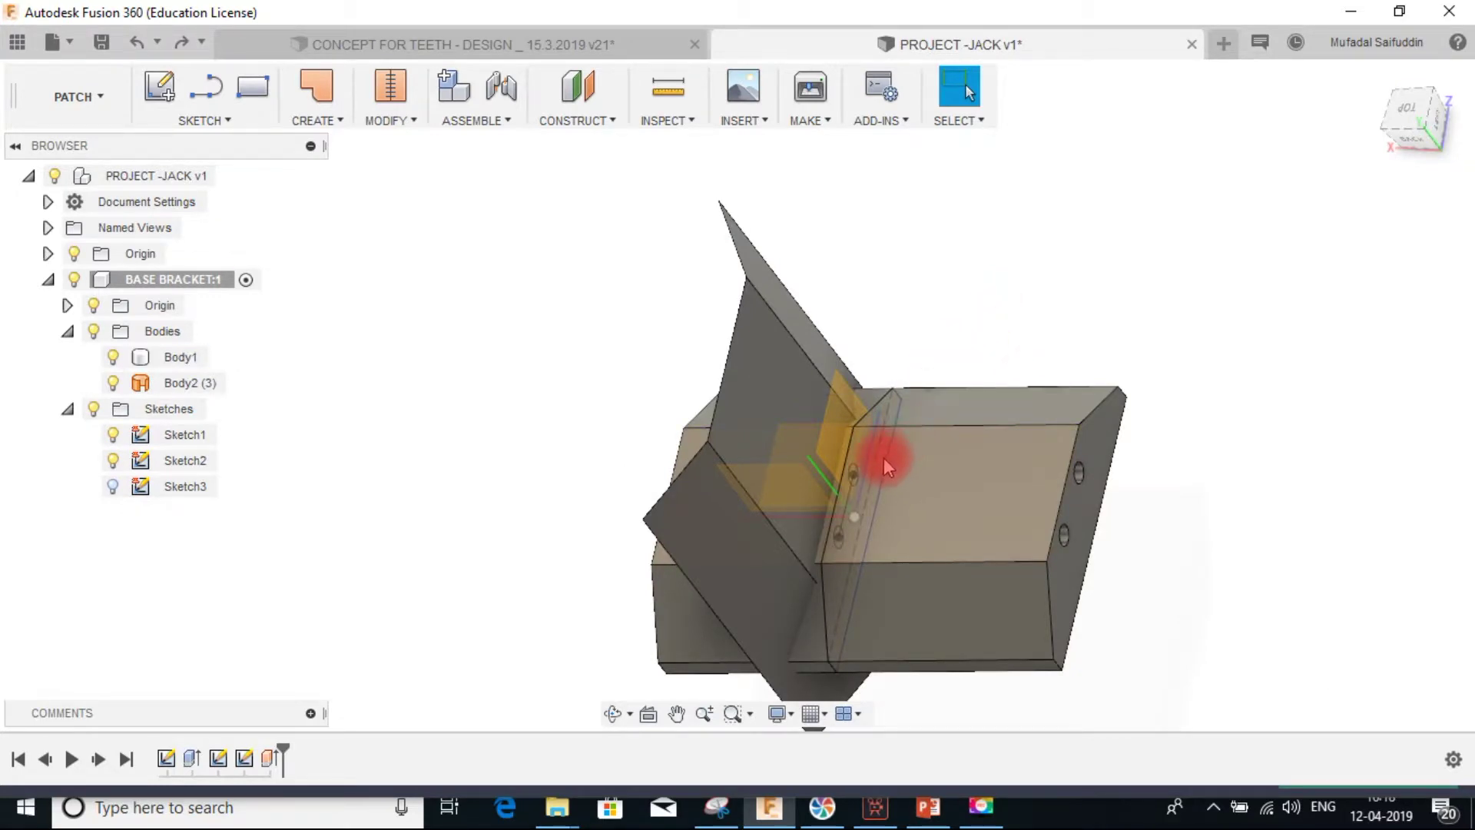
- Try an offset plane from the YZ plane, then cancel that attempt
{"action": "mouse_move", "coordinate": [877, 478]}
{"action": "middle_mouse_down", "text": "shift"}
{"action": "mouse_move", "coordinate": [918, 454]}
{"action": "mouse_move", "coordinate": [906, 428]}
{"action": "mouse_move", "coordinate": [920, 396]}
{"action": "middle_mouse_up", "text": "shift"}
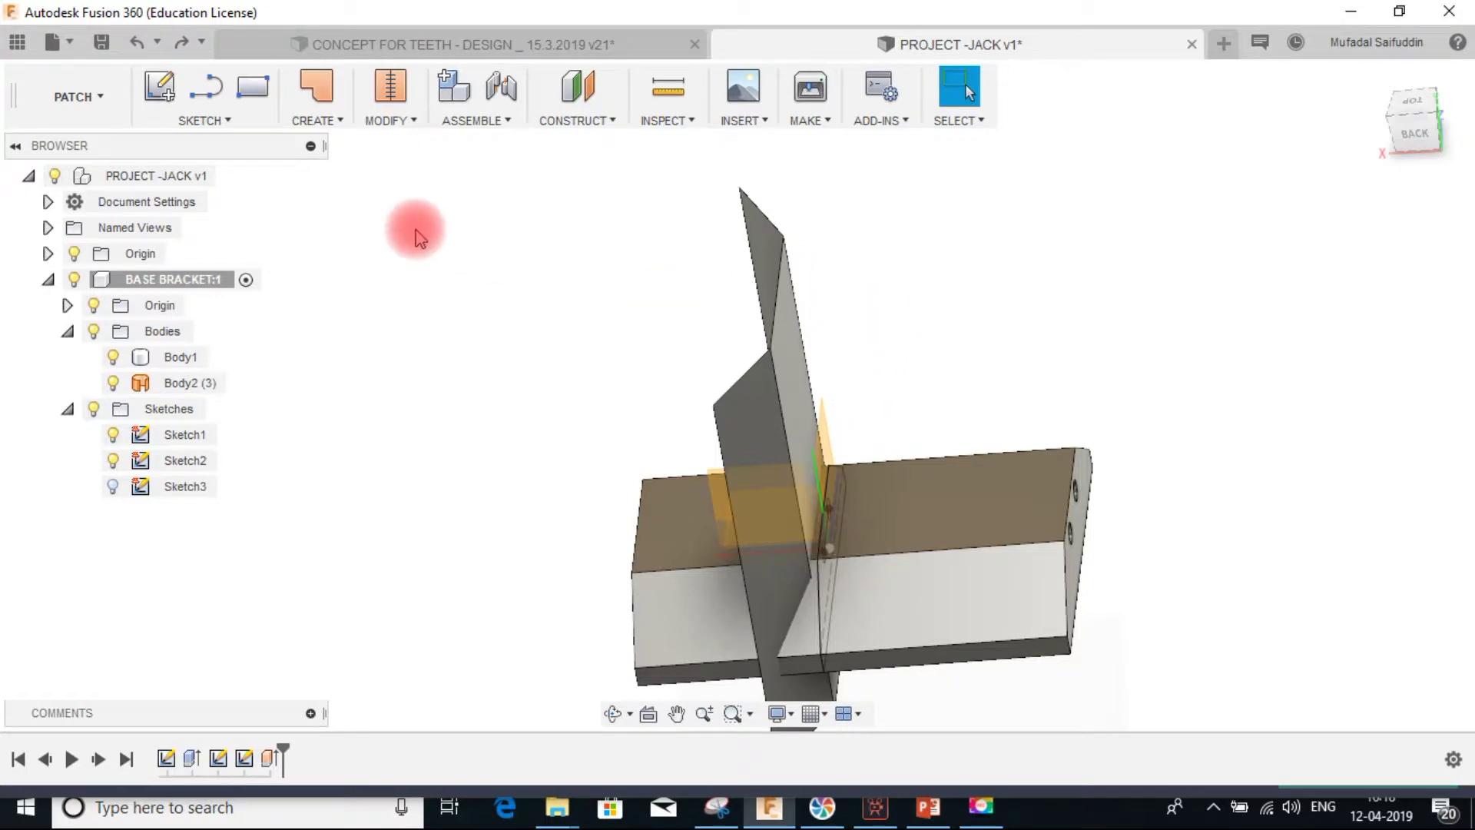
{"action": "left_click", "coordinate": [578, 86]}
{"action": "mouse_move", "coordinate": [843, 372]}
{"action": "middle_mouse_down", "text": "shift"}
{"action": "mouse_move", "coordinate": [849, 500]}
{"action": "mouse_move", "coordinate": [822, 501]}
{"action": "mouse_move", "coordinate": [843, 459]}
{"action": "middle_mouse_up", "text": "shift"}
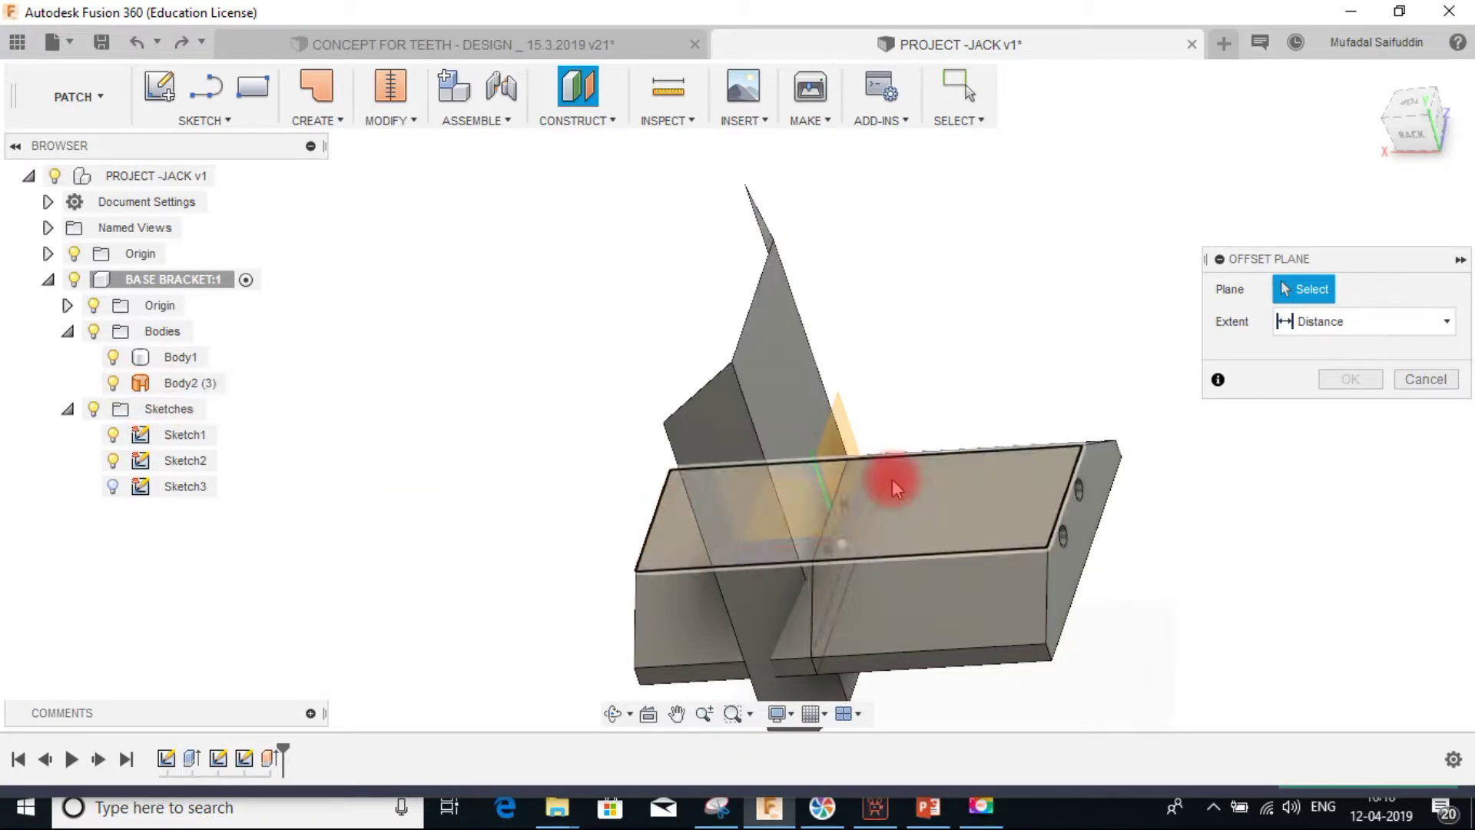
{"action": "left_click", "coordinate": [840, 445]}
{"action": "left_click_drag", "start_coordinate": [817, 500], "coordinate": [891, 508]}
{"action": "left_click_drag", "start_coordinate": [1375, 352], "coordinate": [1220, 361]}
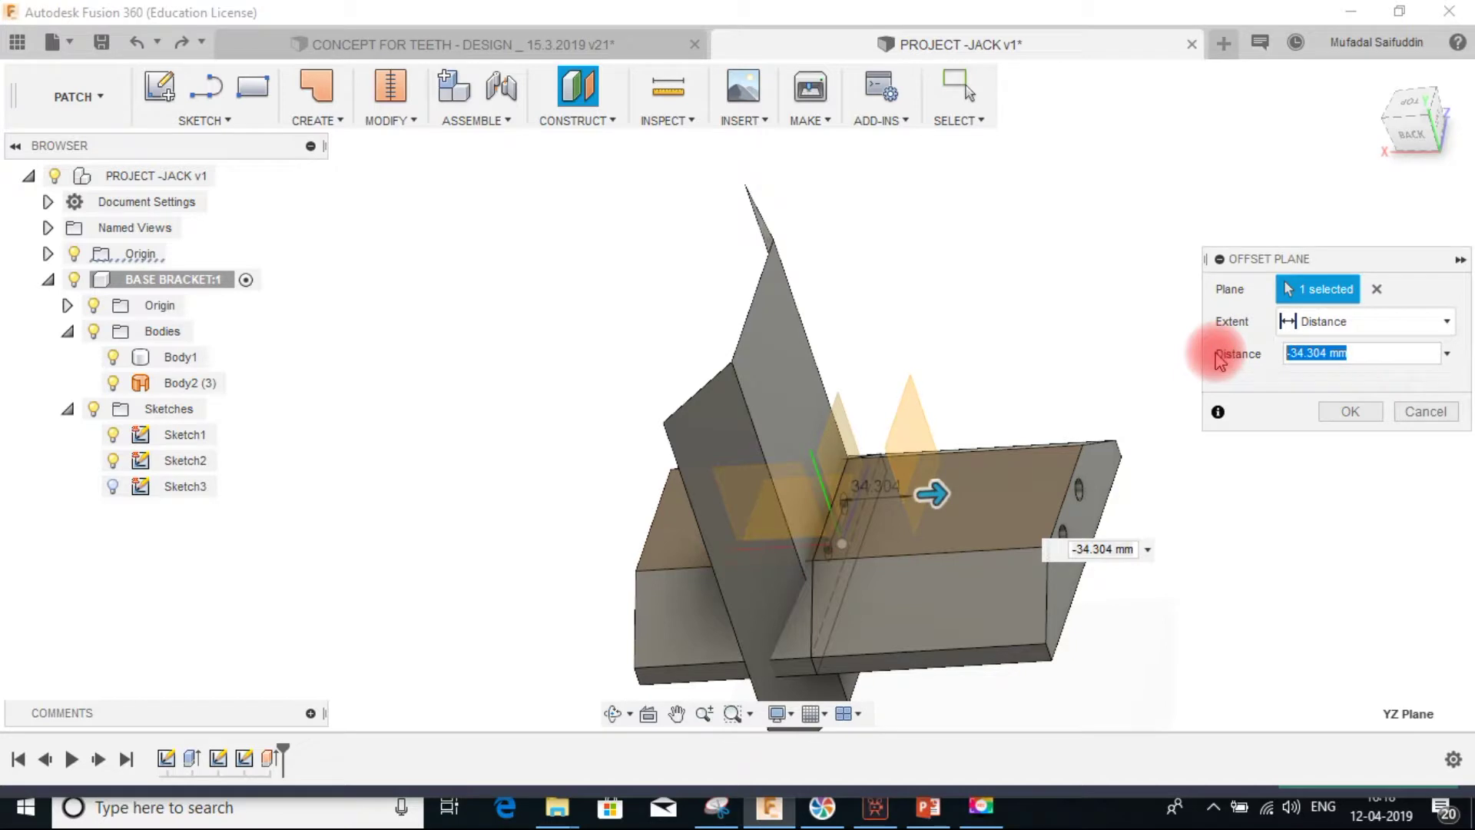
{"action": "left_click", "coordinate": [1430, 412]}
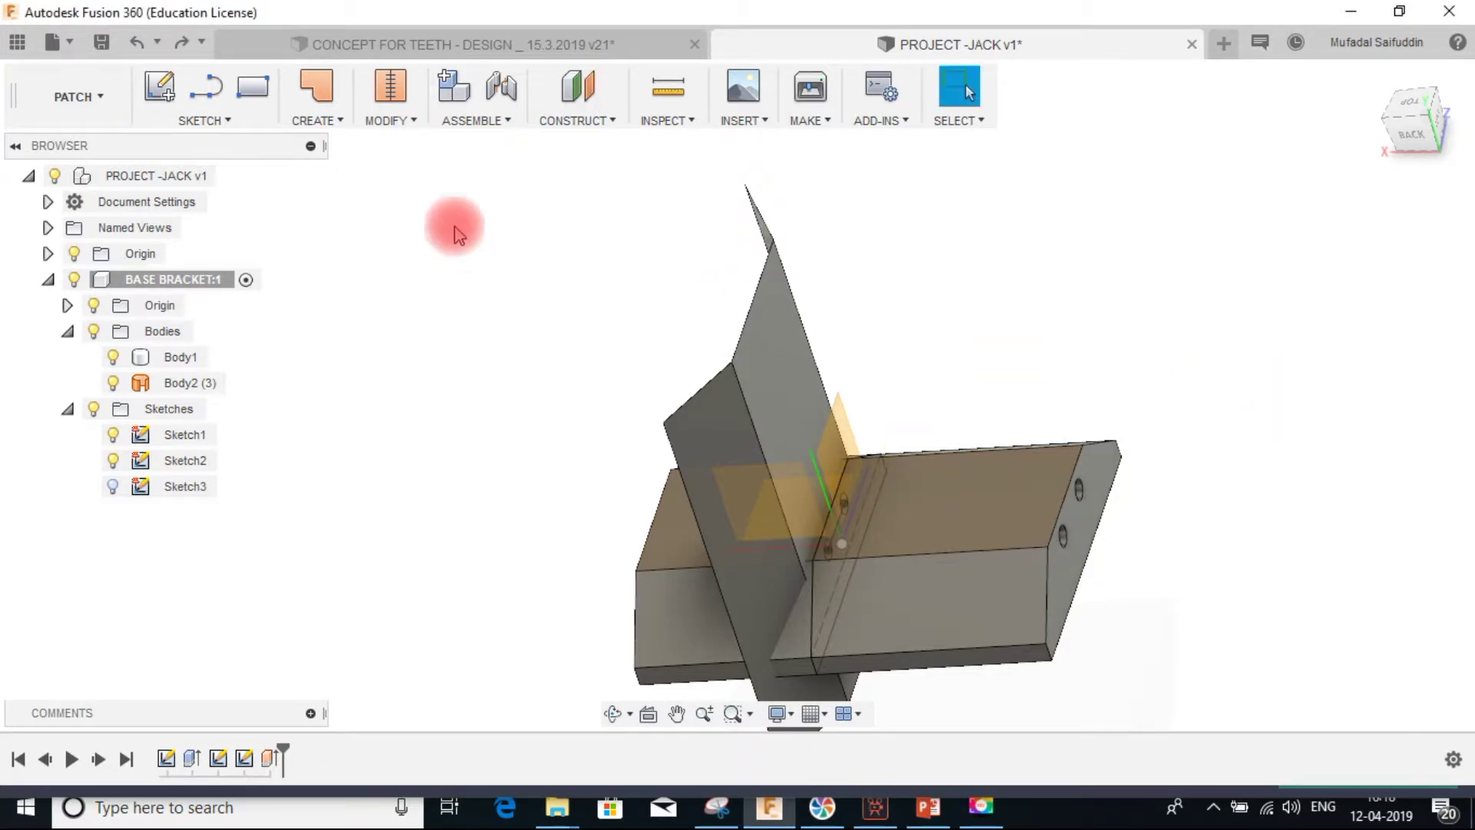
- Create an offset construction plane at -60 mm from the YZ plane
{"action": "left_click", "coordinate": [585, 91]}
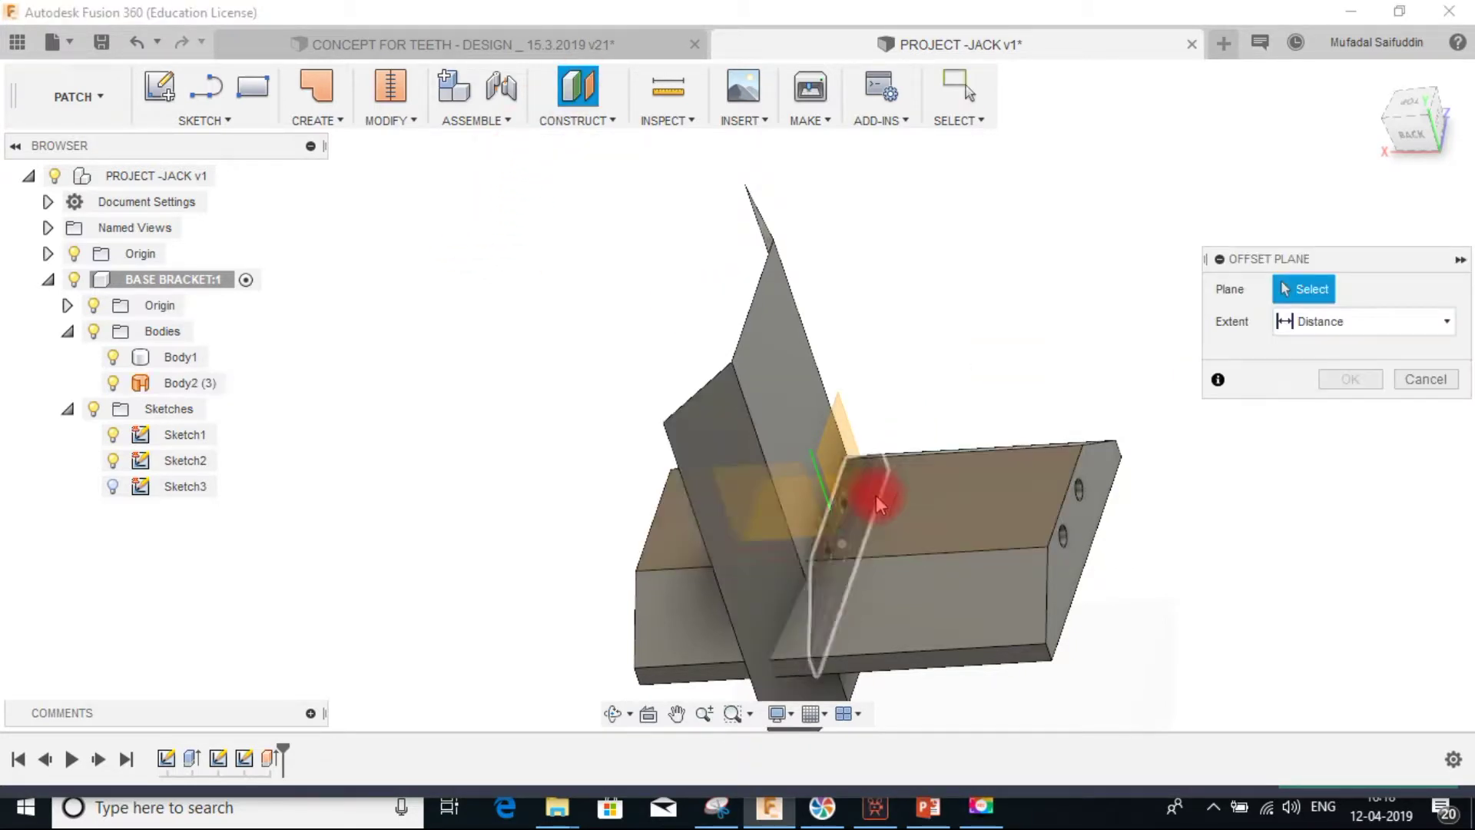
{"action": "left_click", "coordinate": [844, 441]}
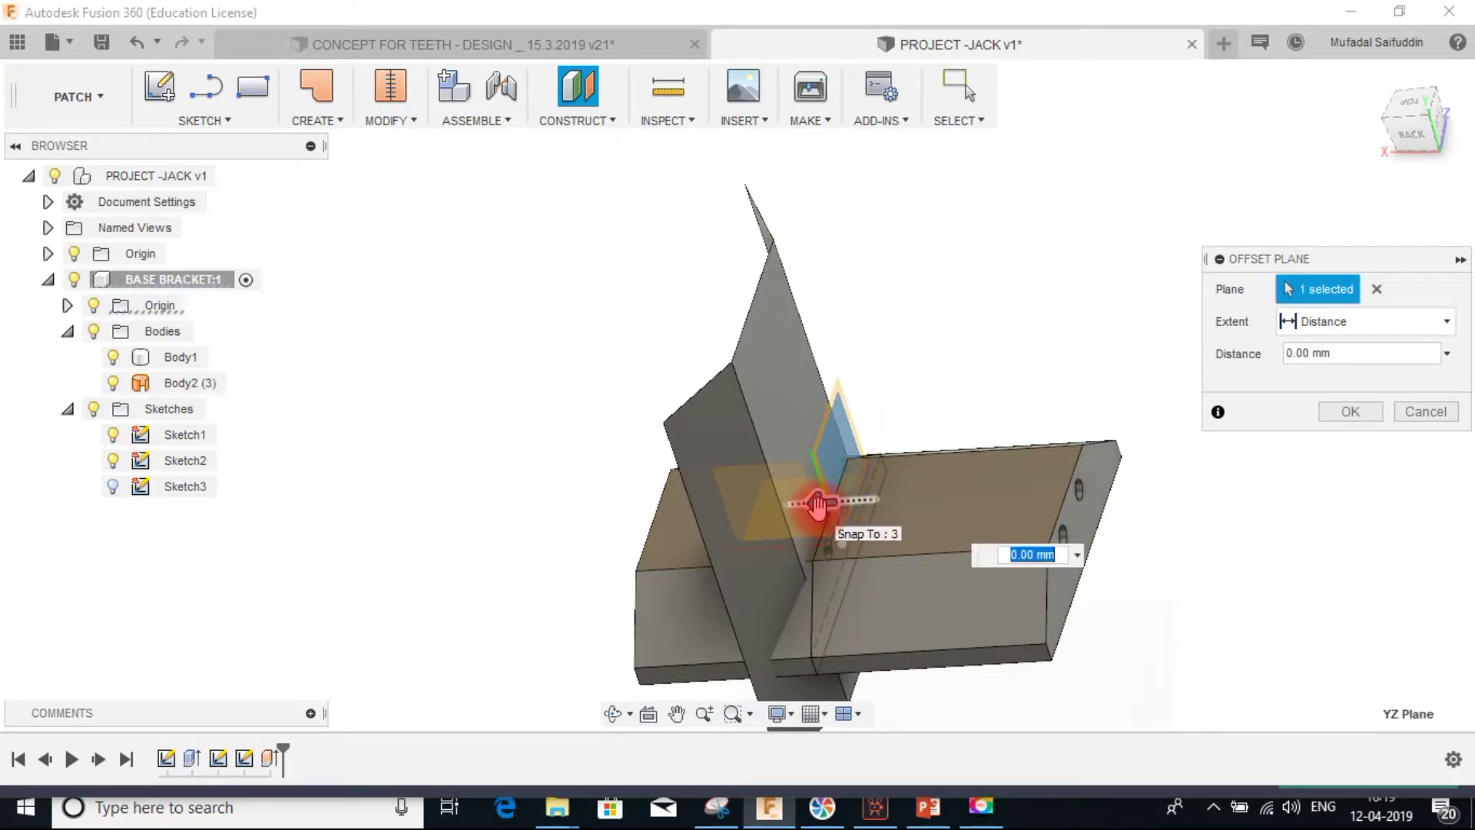
{"action": "left_click_drag", "start_coordinate": [818, 507], "coordinate": [983, 526]}
{"action": "middle_click_drag", "start_coordinate": [794, 556], "coordinate": [756, 347], "text": "shift"}
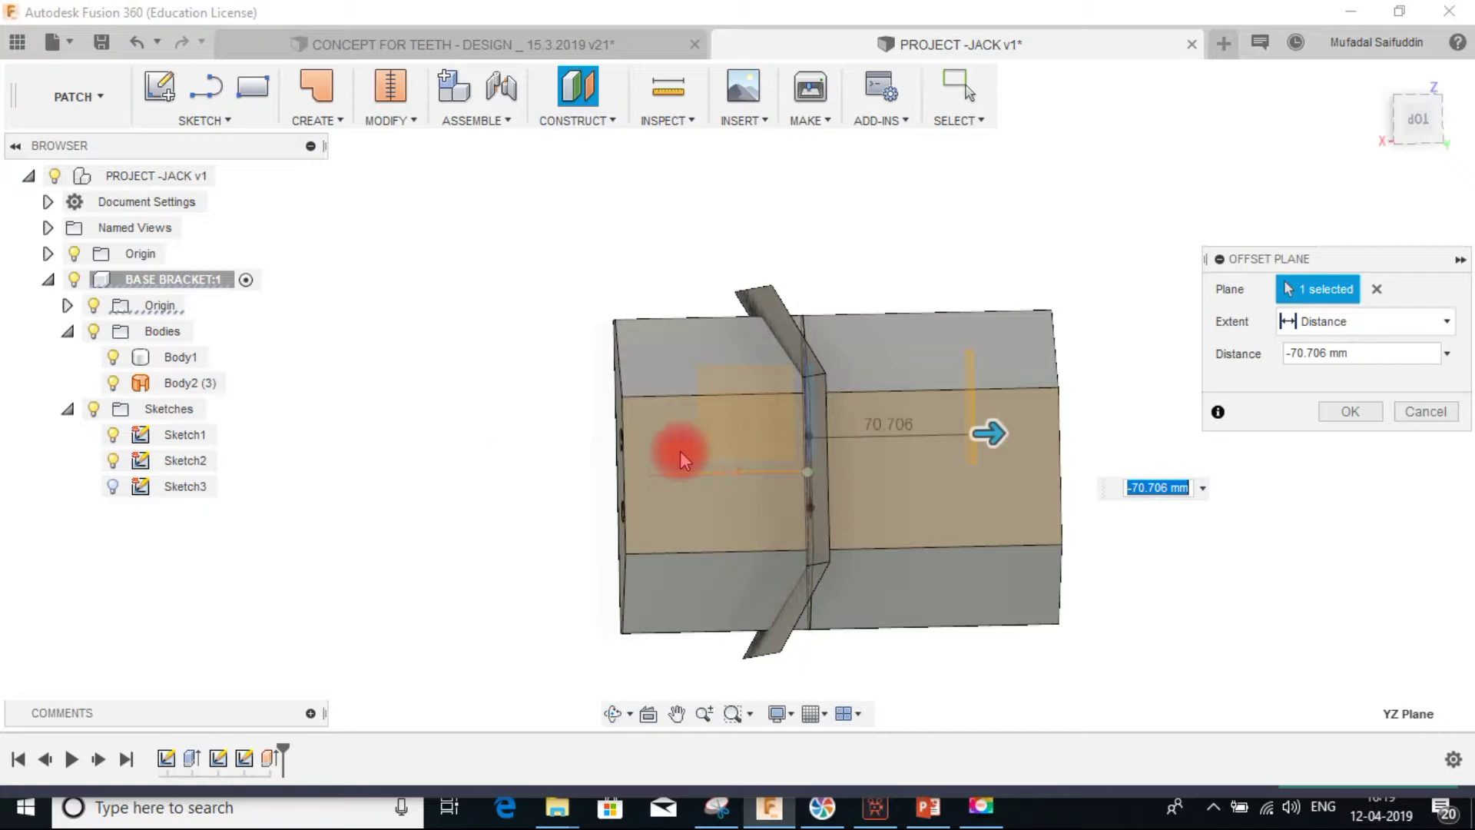
{"action": "middle_click_drag", "start_coordinate": [886, 503], "coordinate": [807, 461], "text": "shift"}
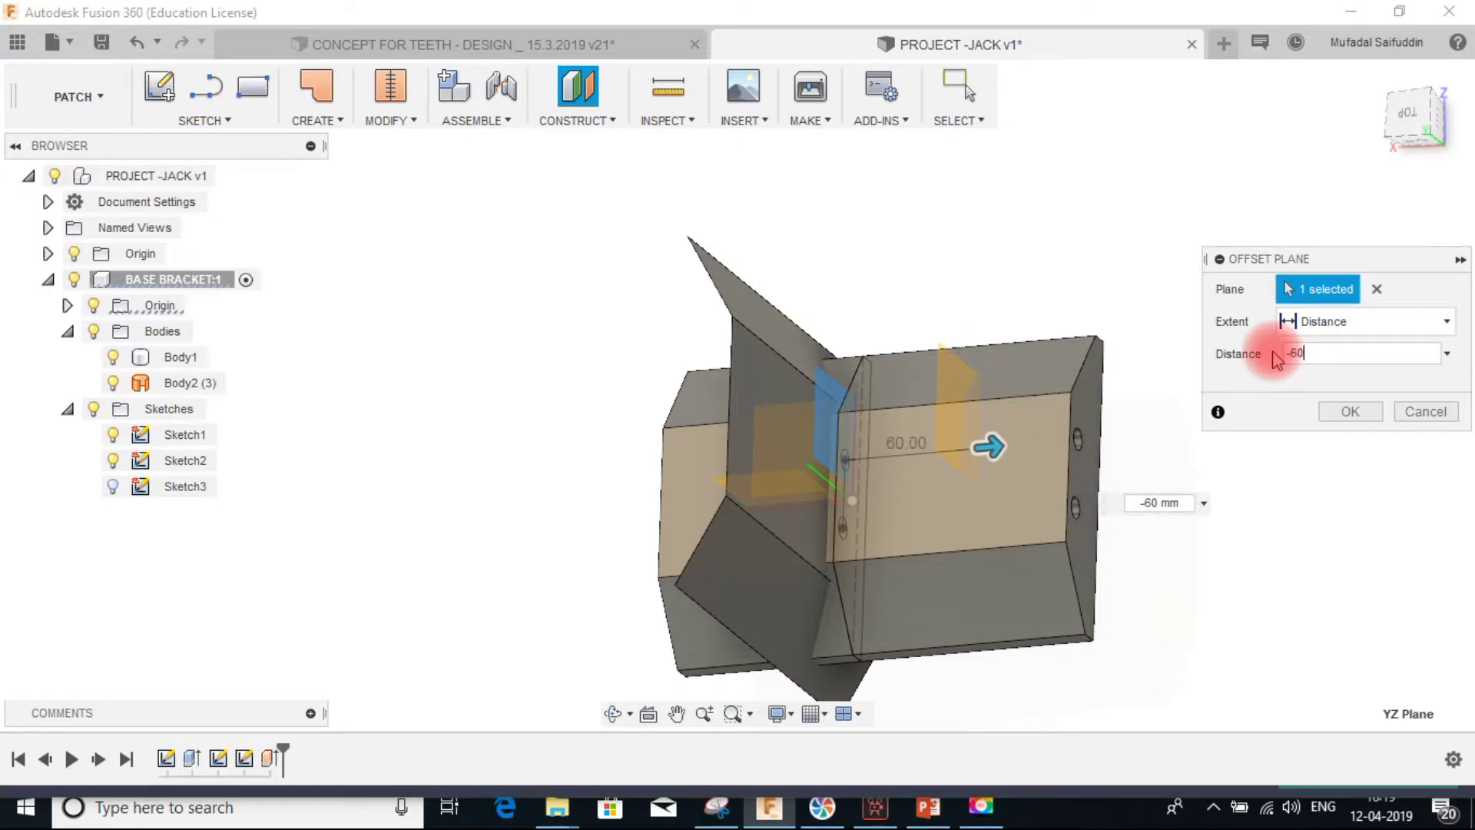
{"action": "left_click", "coordinate": [1351, 410]}
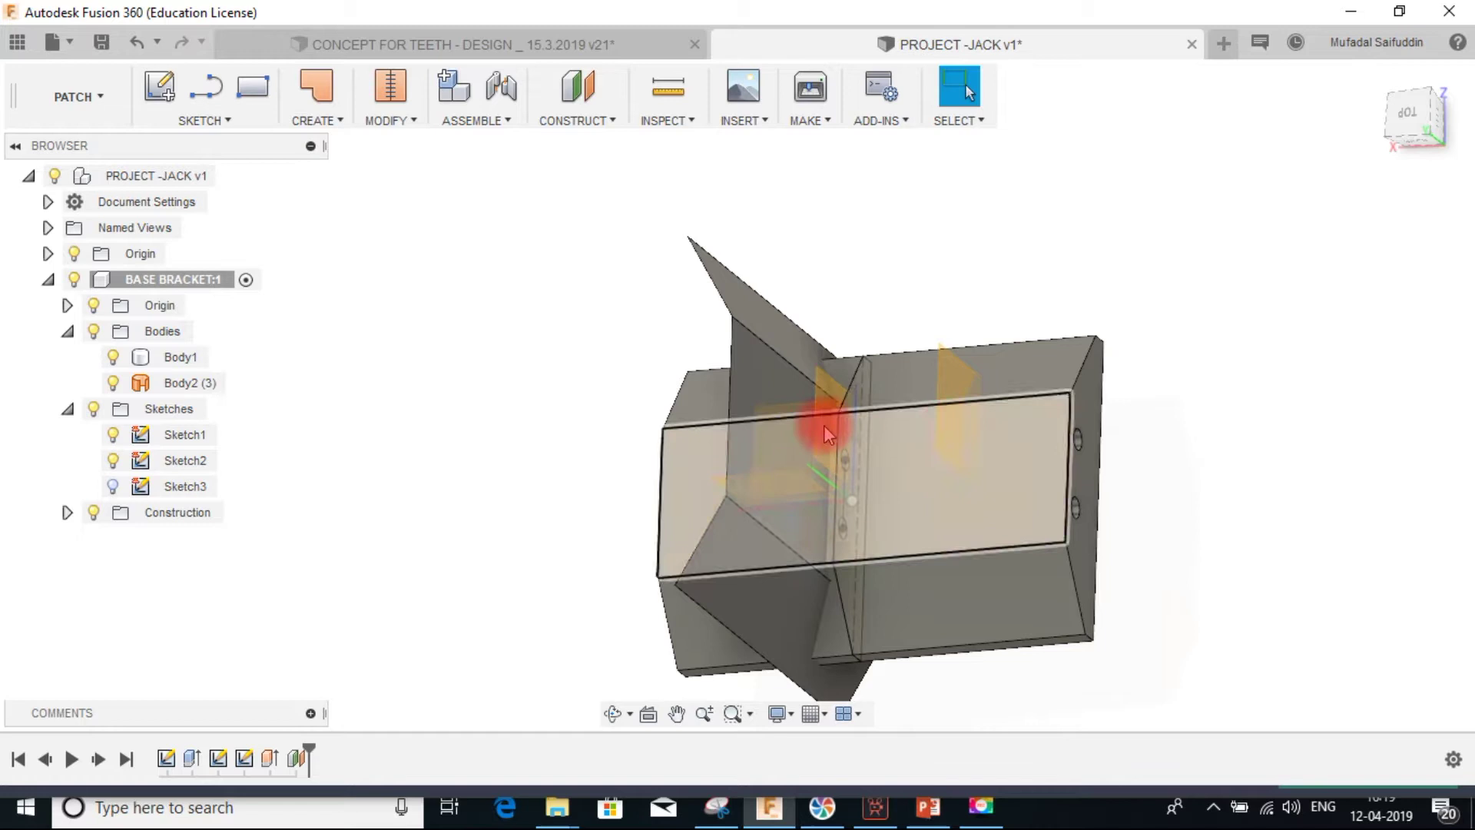
{"action": "mouse_move", "coordinate": [958, 440]}
{"action": "middle_mouse_down", "text": "shift"}
{"action": "mouse_move", "coordinate": [998, 452]}
{"action": "mouse_move", "coordinate": [966, 455]}
{"action": "middle_mouse_up", "text": "shift"}
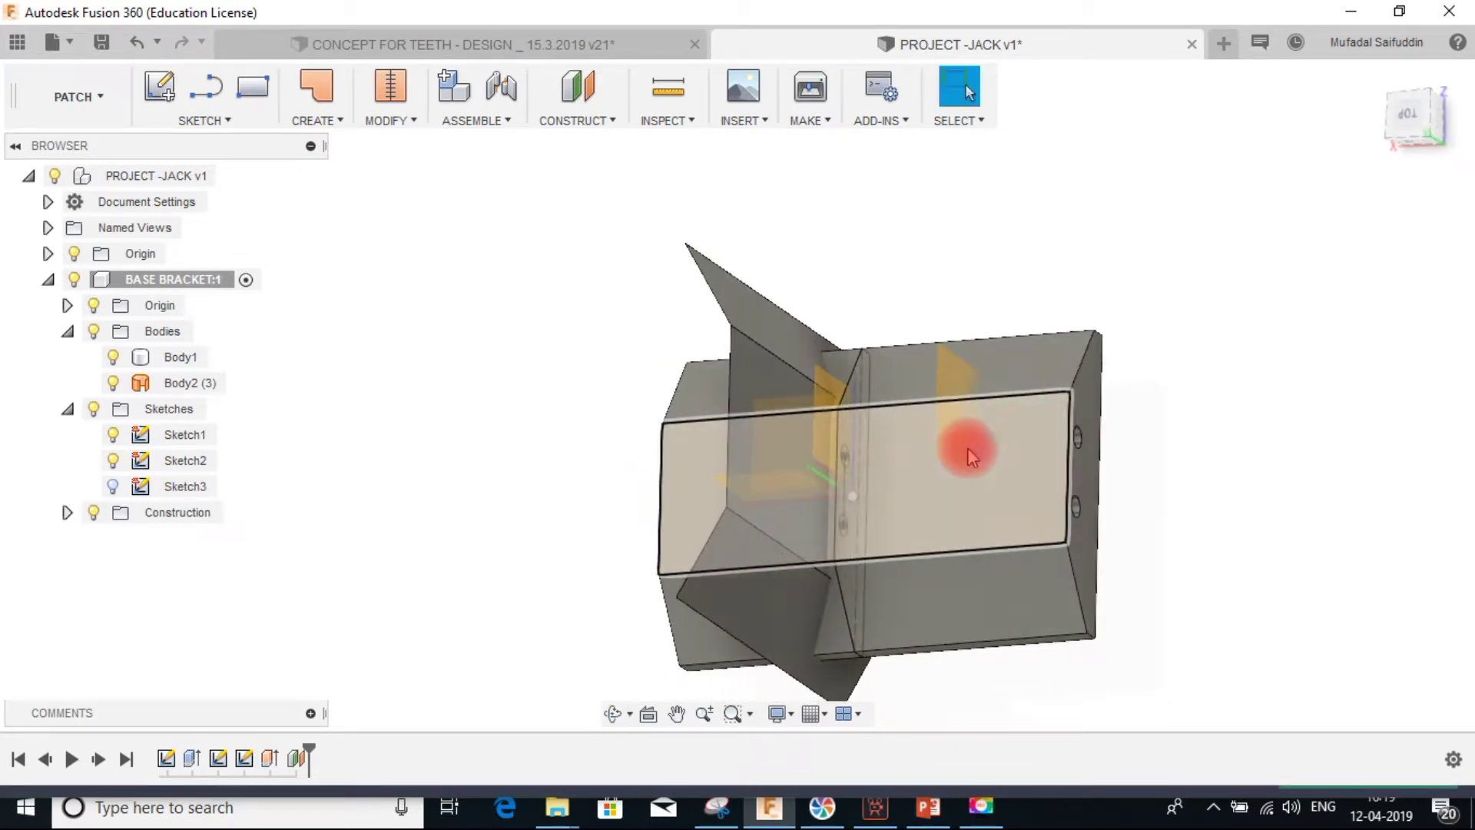
- Create a midplane halfway between the YZ plane and the -60 mm offset plane
{"action": "left_click", "coordinate": [603, 122]}
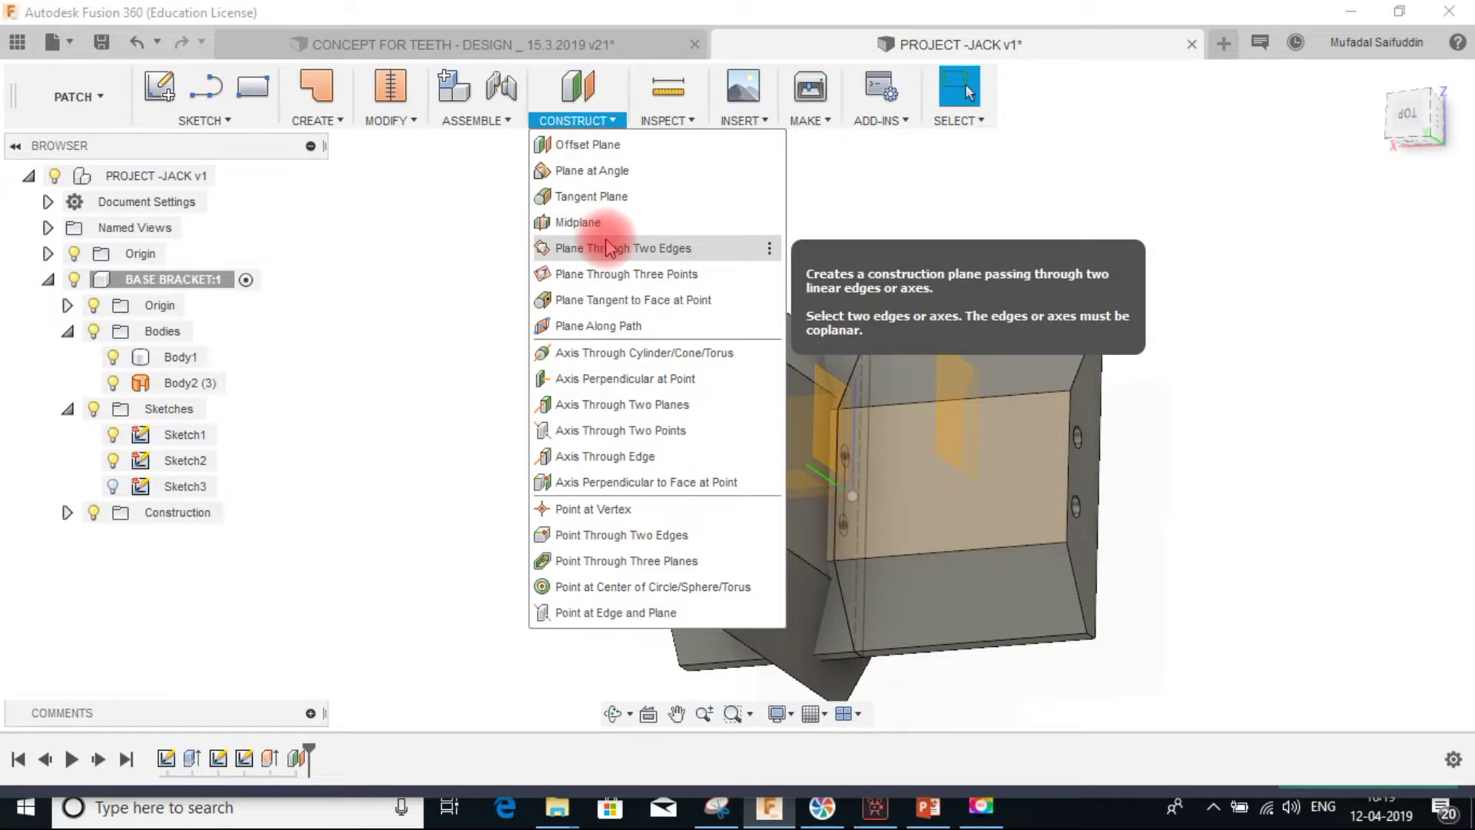
{"action": "left_click", "coordinate": [958, 191]}
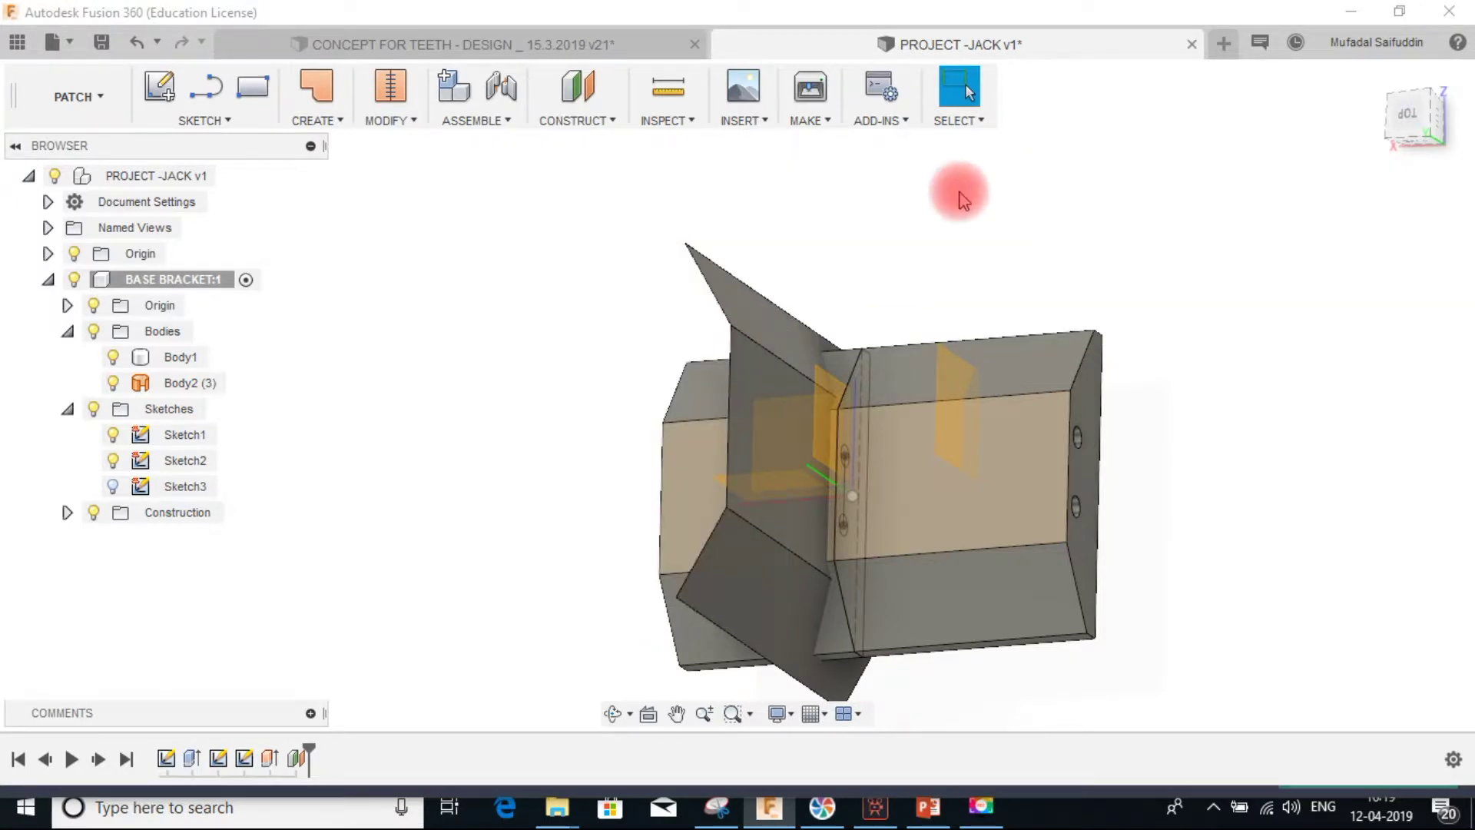
{"action": "left_click", "coordinate": [598, 130]}
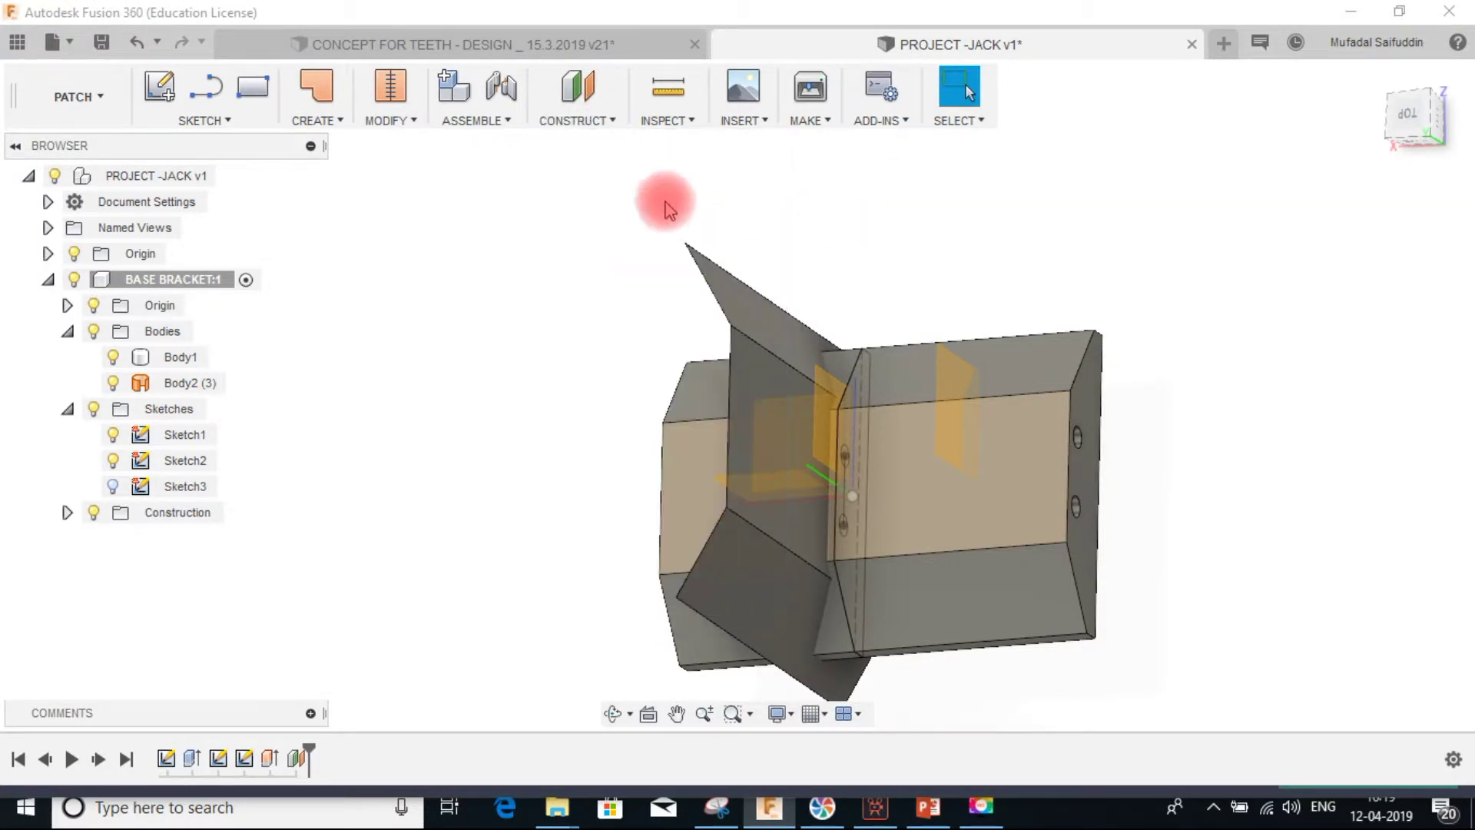
{"action": "left_click", "coordinate": [573, 121]}
{"action": "left_click", "coordinate": [557, 222]}
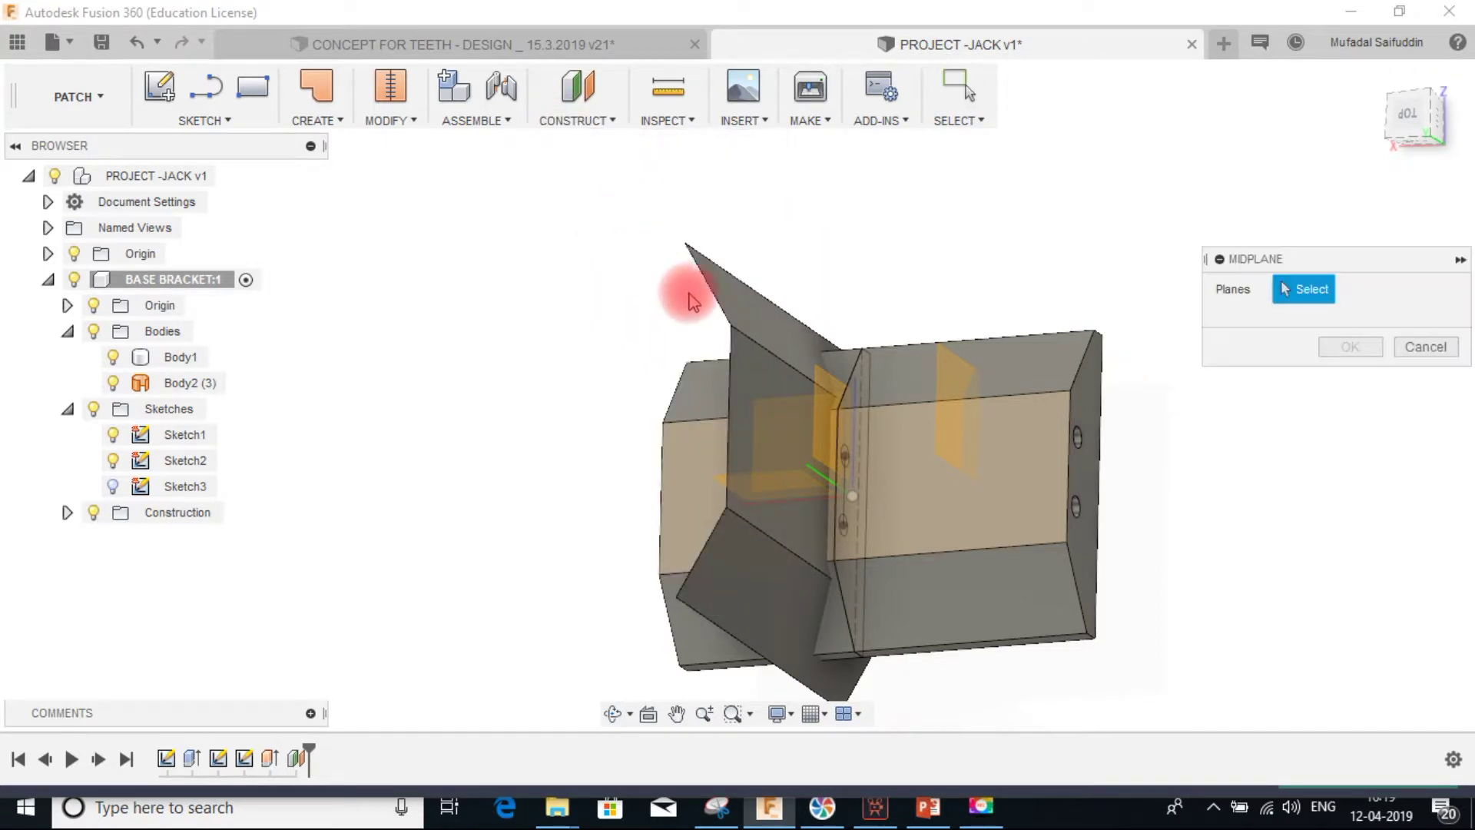
{"action": "left_click", "coordinate": [815, 411]}
{"action": "middle_click_drag", "start_coordinate": [873, 407], "coordinate": [950, 392], "text": "shift"}
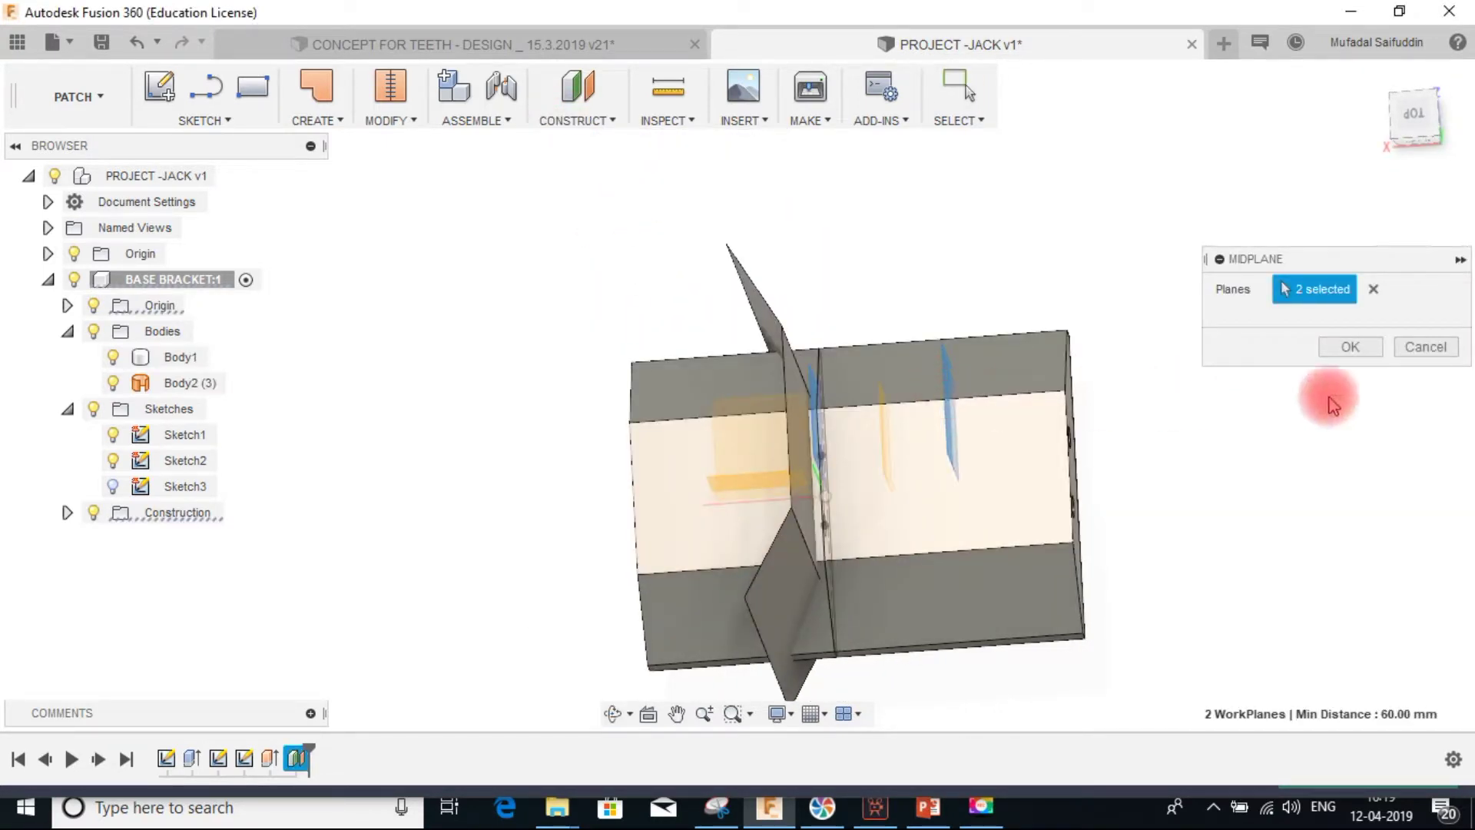
{"action": "left_click", "coordinate": [1350, 347]}
{"action": "middle_click_drag", "start_coordinate": [983, 384], "coordinate": [892, 427], "text": "shift"}
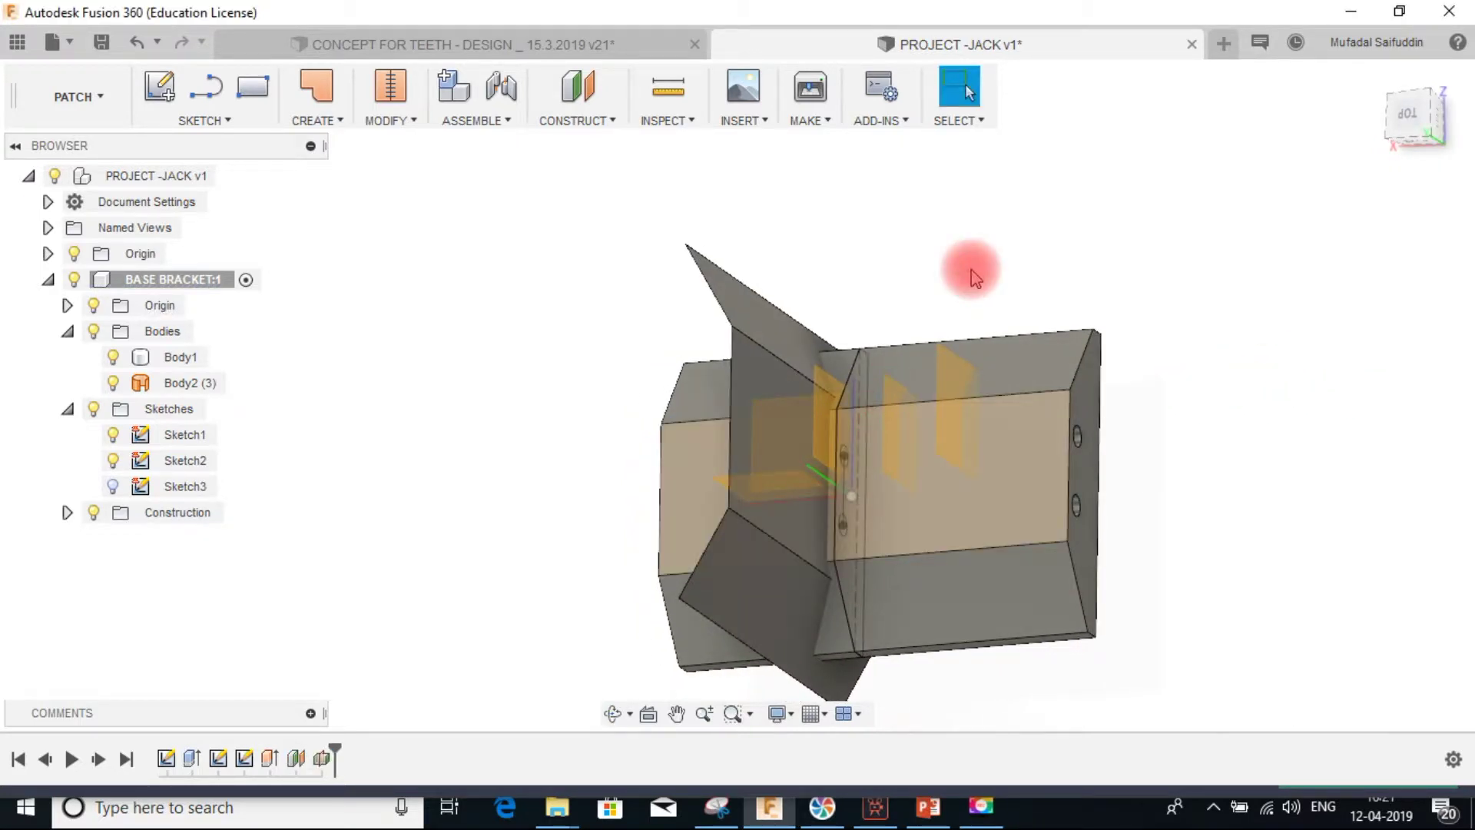
- Mirror the Body2 surface body across the midplane, producing Body3
{"action": "left_click", "coordinate": [750, 332]}
{"action": "left_click", "coordinate": [183, 384]}
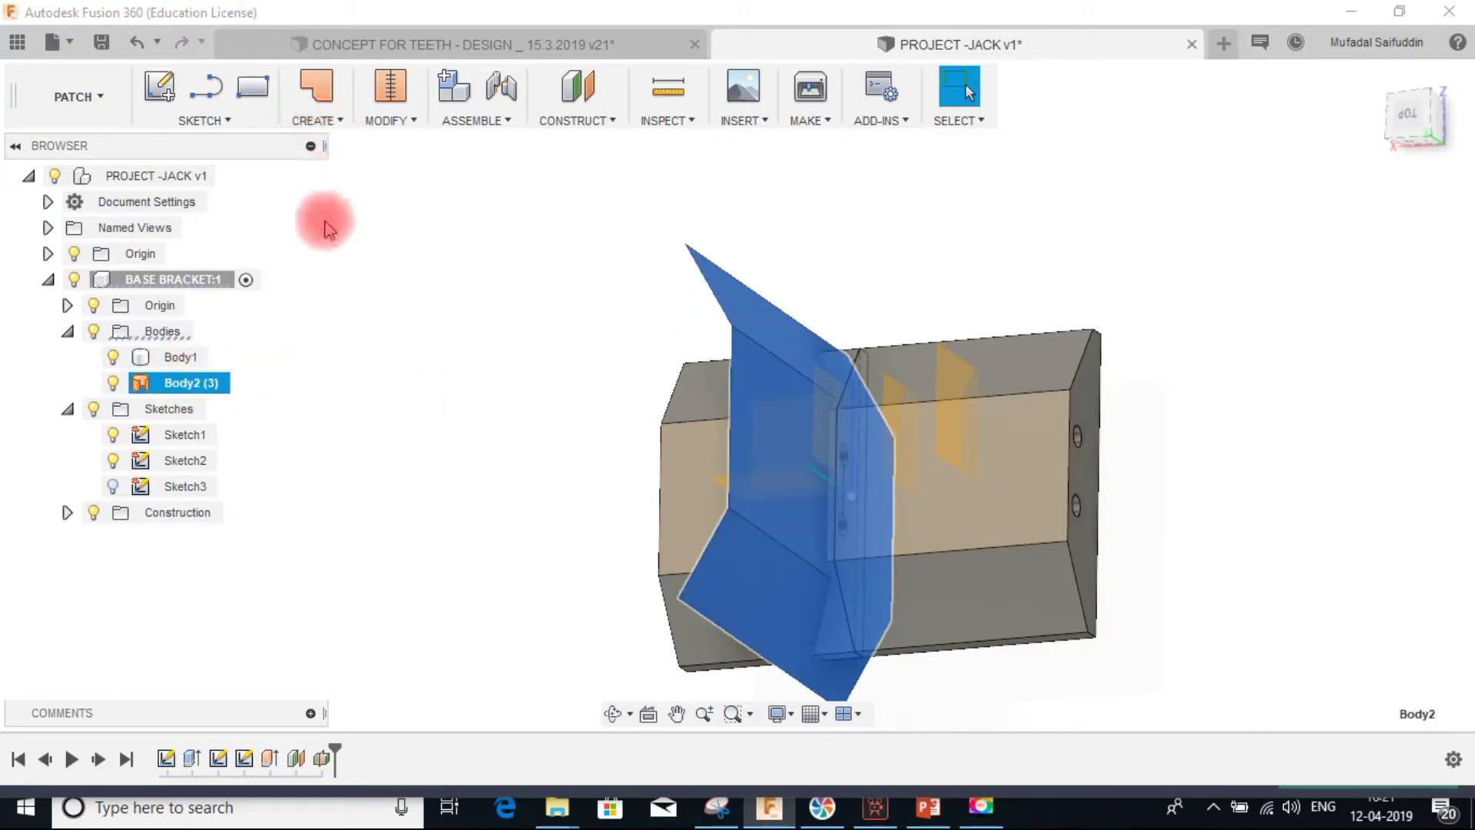
{"action": "left_click", "coordinate": [184, 387], "text": "ctrl"}
{"action": "left_click", "coordinate": [182, 385]}
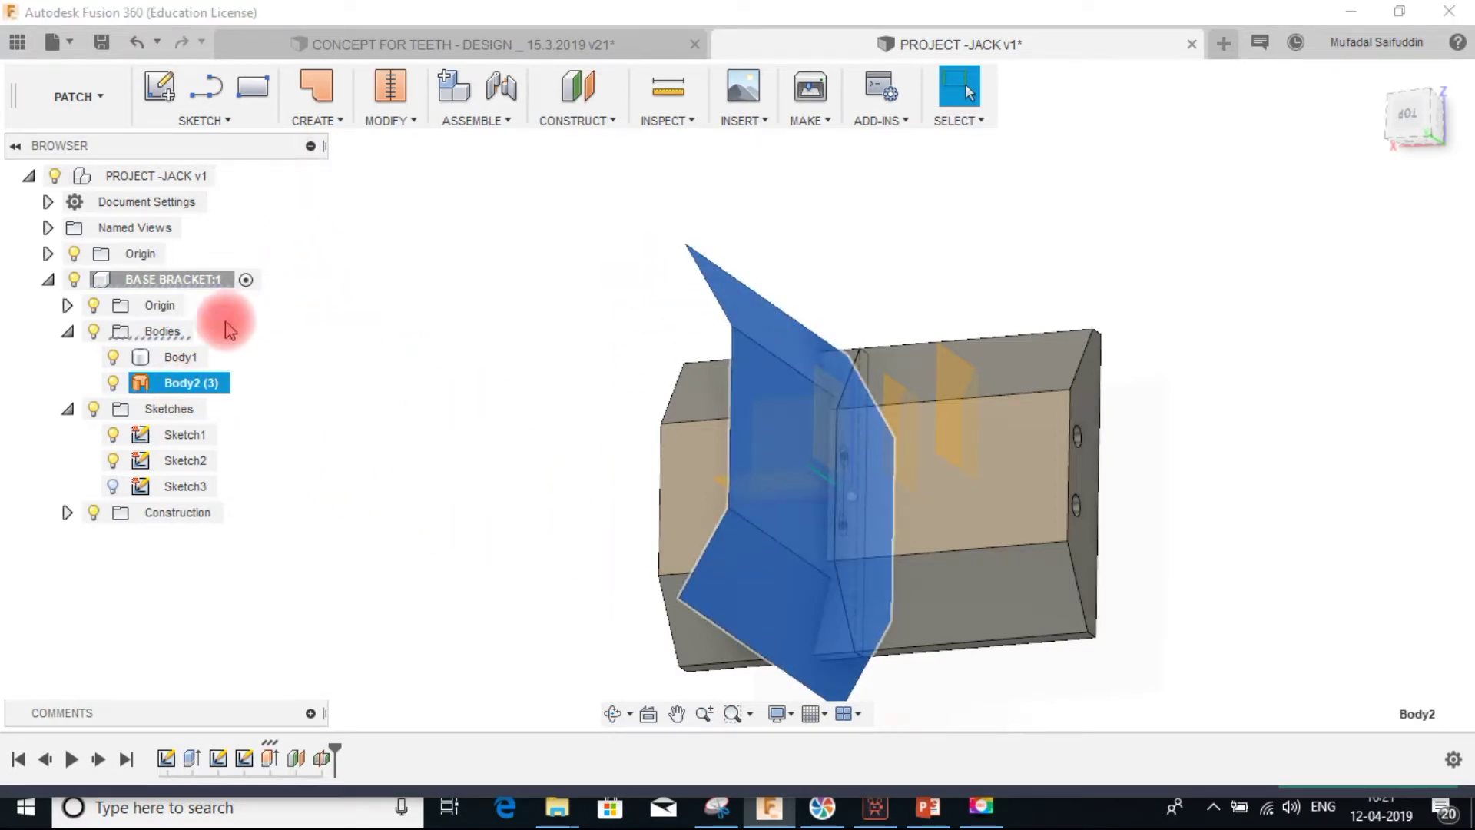
{"action": "left_click", "coordinate": [314, 121]}
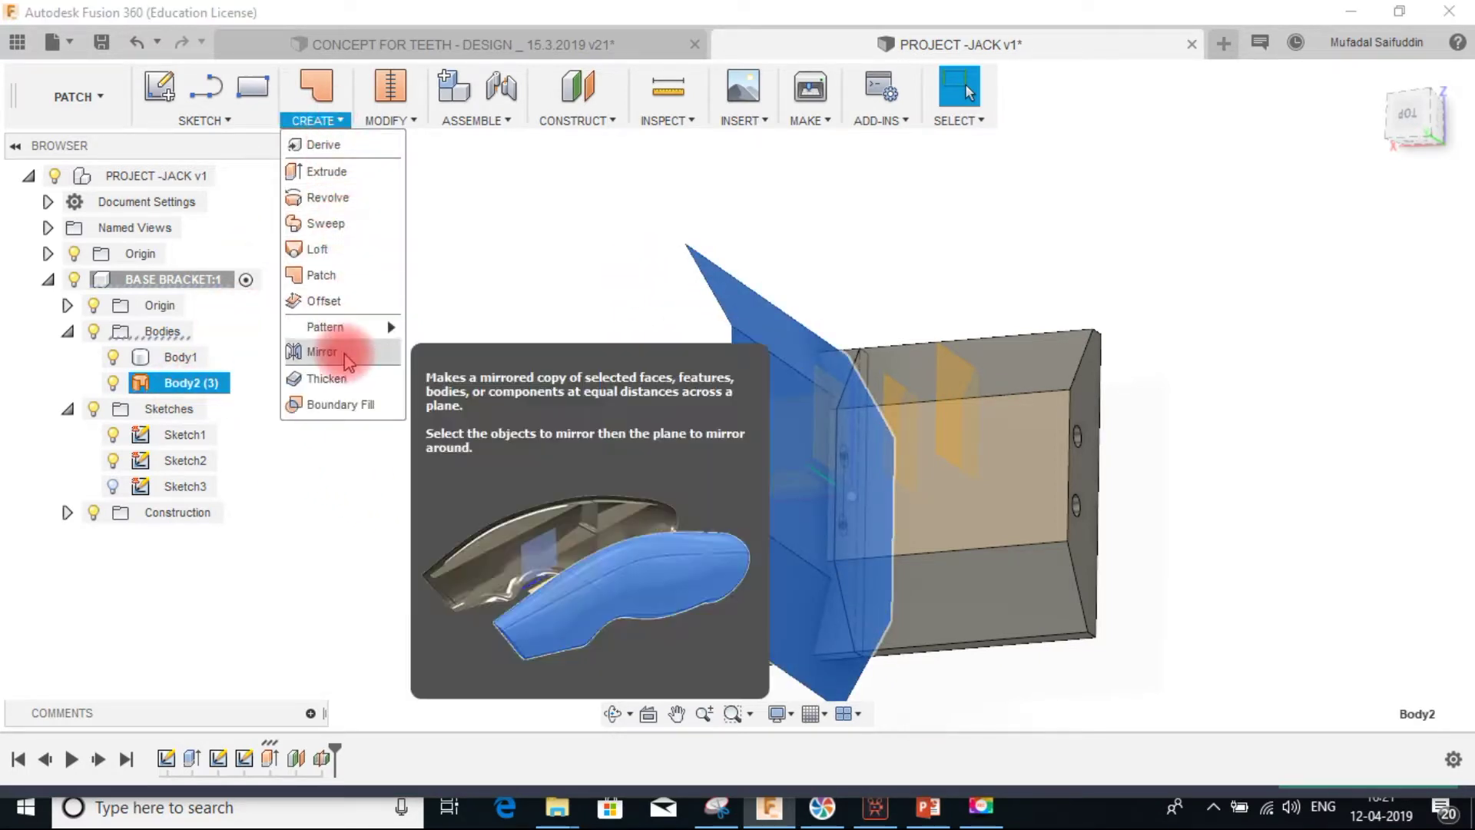
{"action": "left_click", "coordinate": [346, 357]}
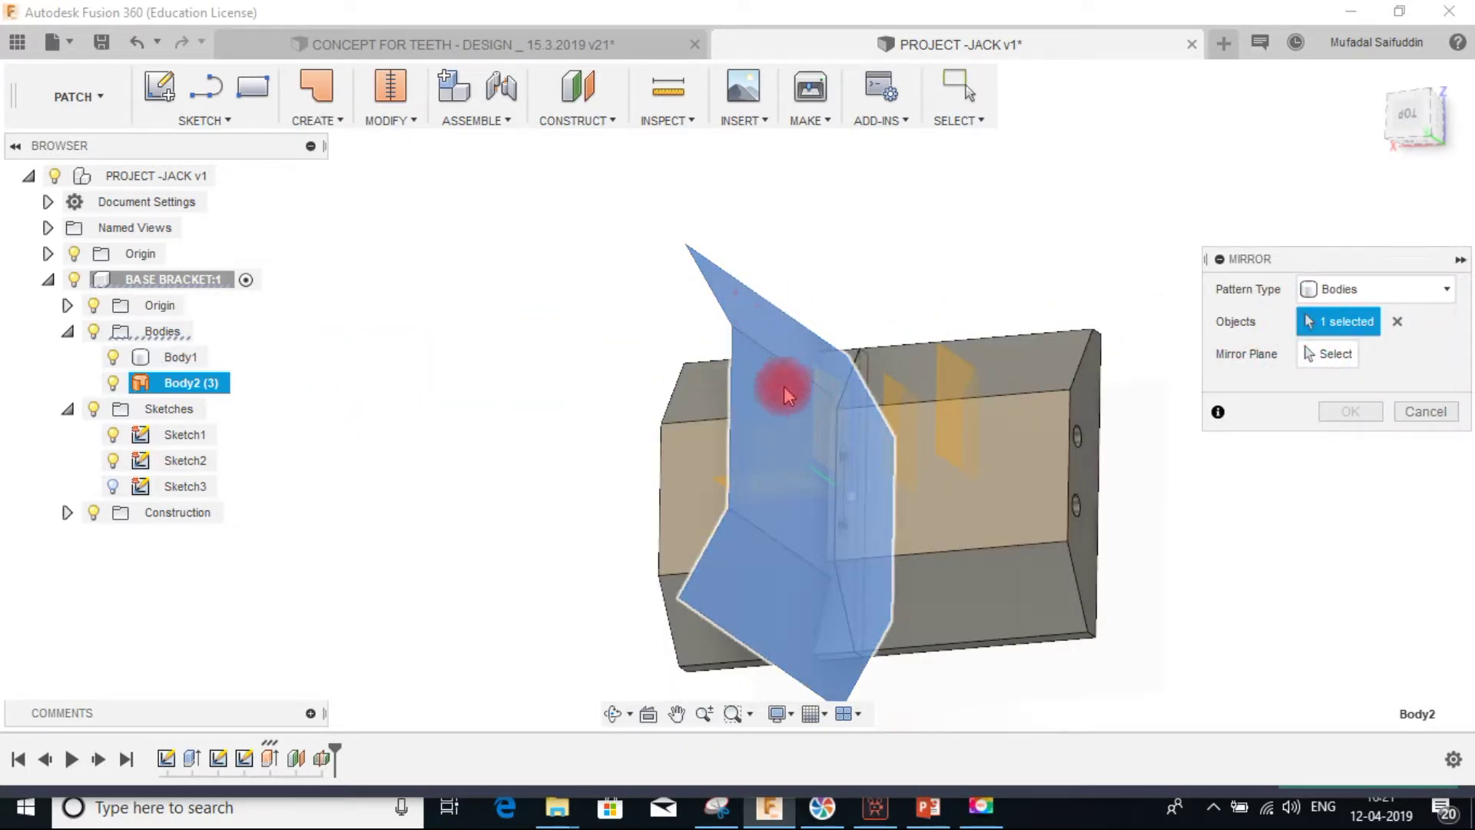
{"action": "left_click", "coordinate": [1334, 355]}
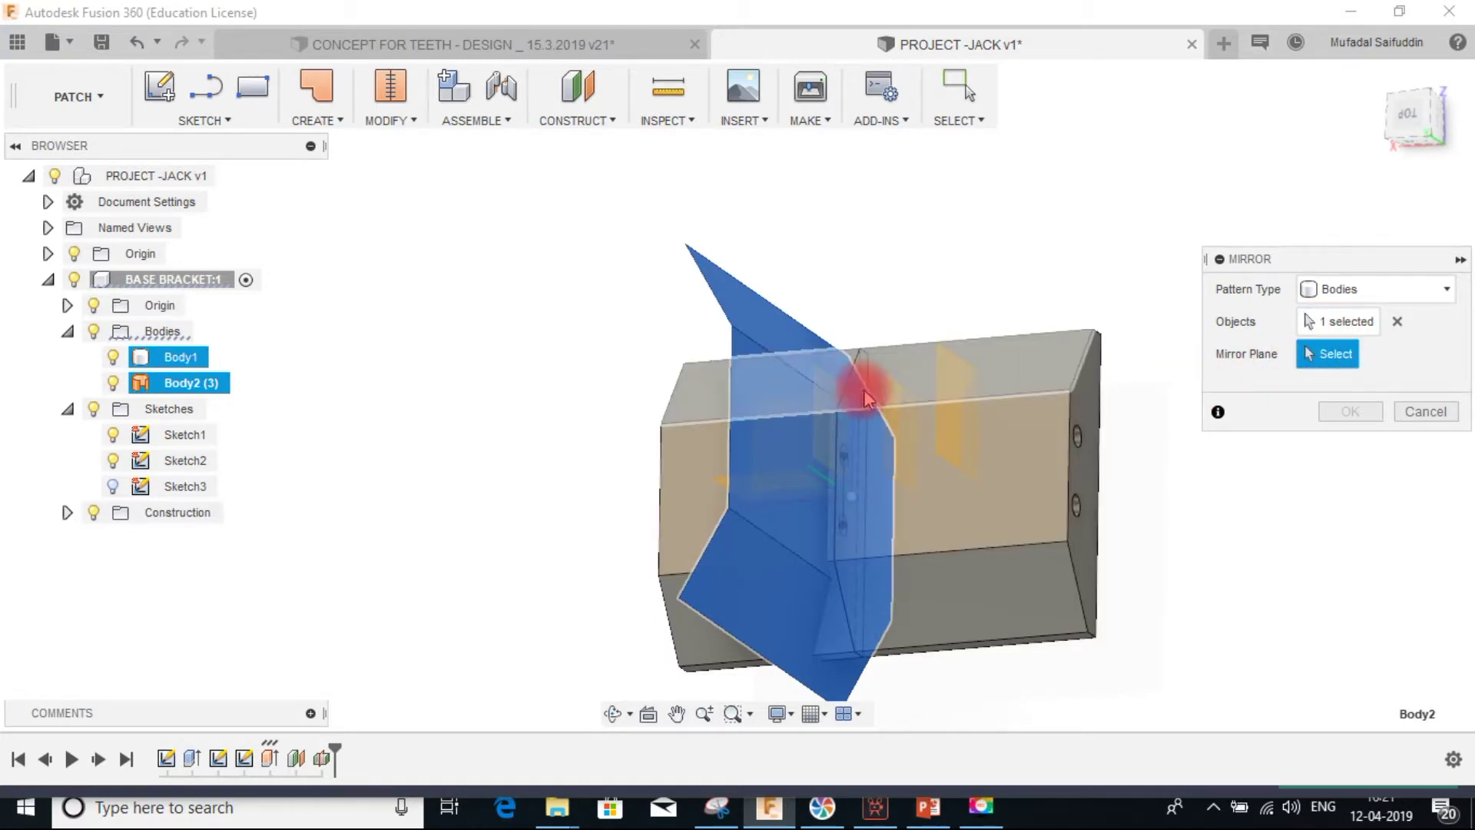
{"action": "left_click", "coordinate": [896, 390]}
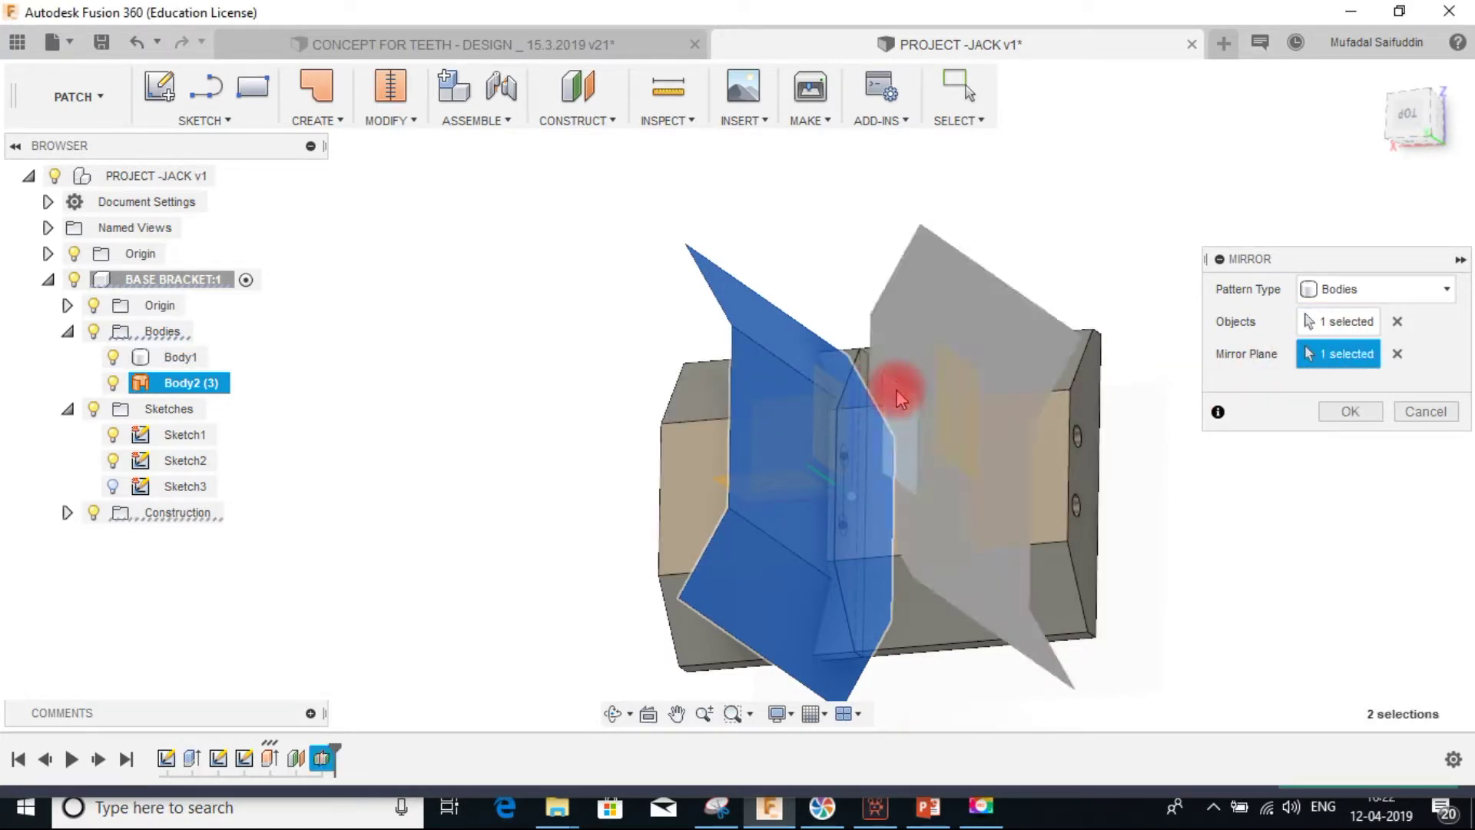
{"action": "mouse_move", "coordinate": [911, 336]}
{"action": "middle_mouse_down", "text": "shift"}
{"action": "mouse_move", "coordinate": [981, 346]}
{"action": "mouse_move", "coordinate": [931, 324]}
{"action": "middle_mouse_up", "text": "shift"}
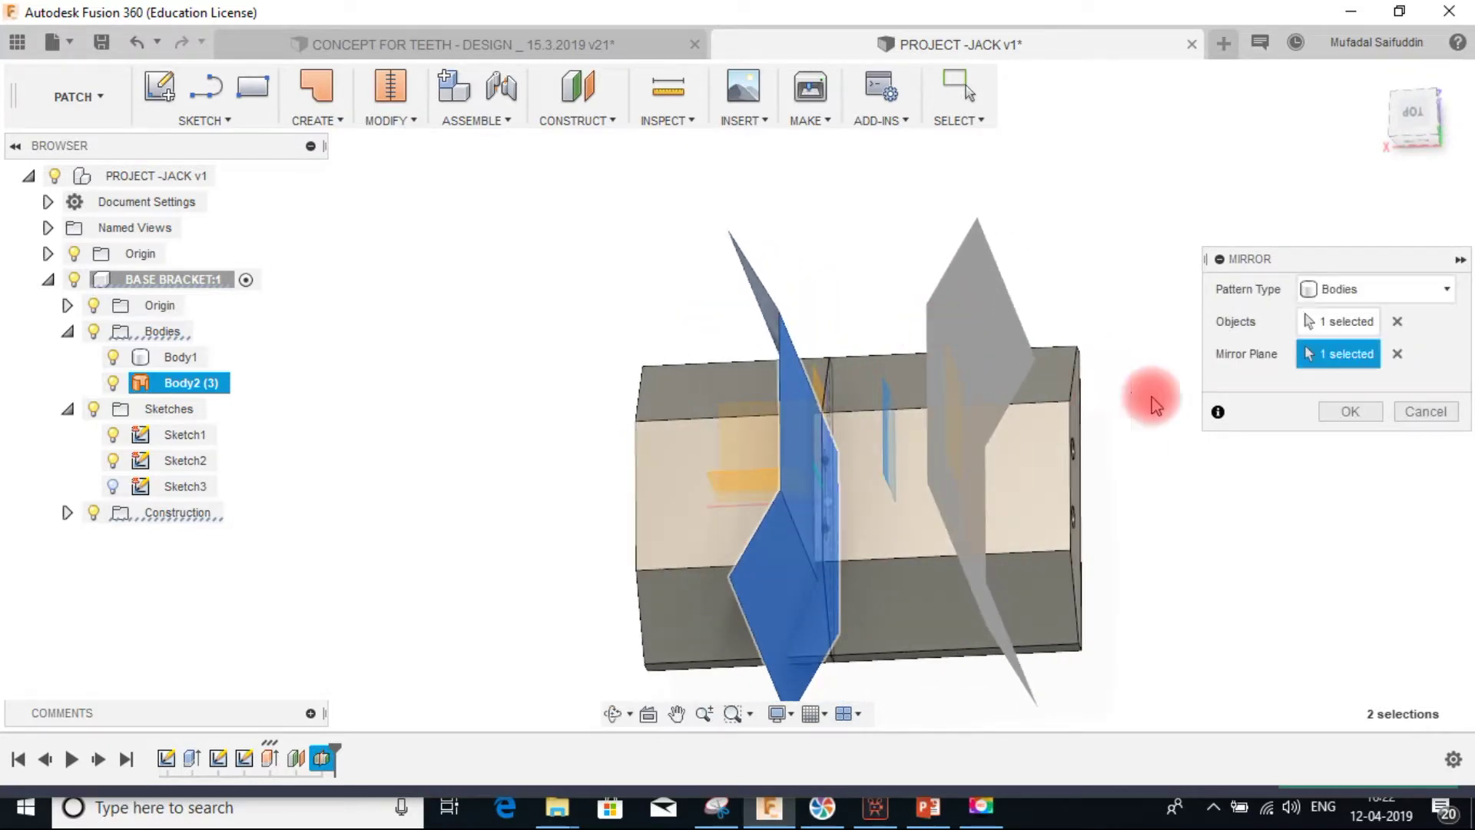
{"action": "left_click", "coordinate": [1346, 415]}
{"action": "middle_click_drag", "start_coordinate": [978, 379], "coordinate": [845, 384], "text": "shift"}
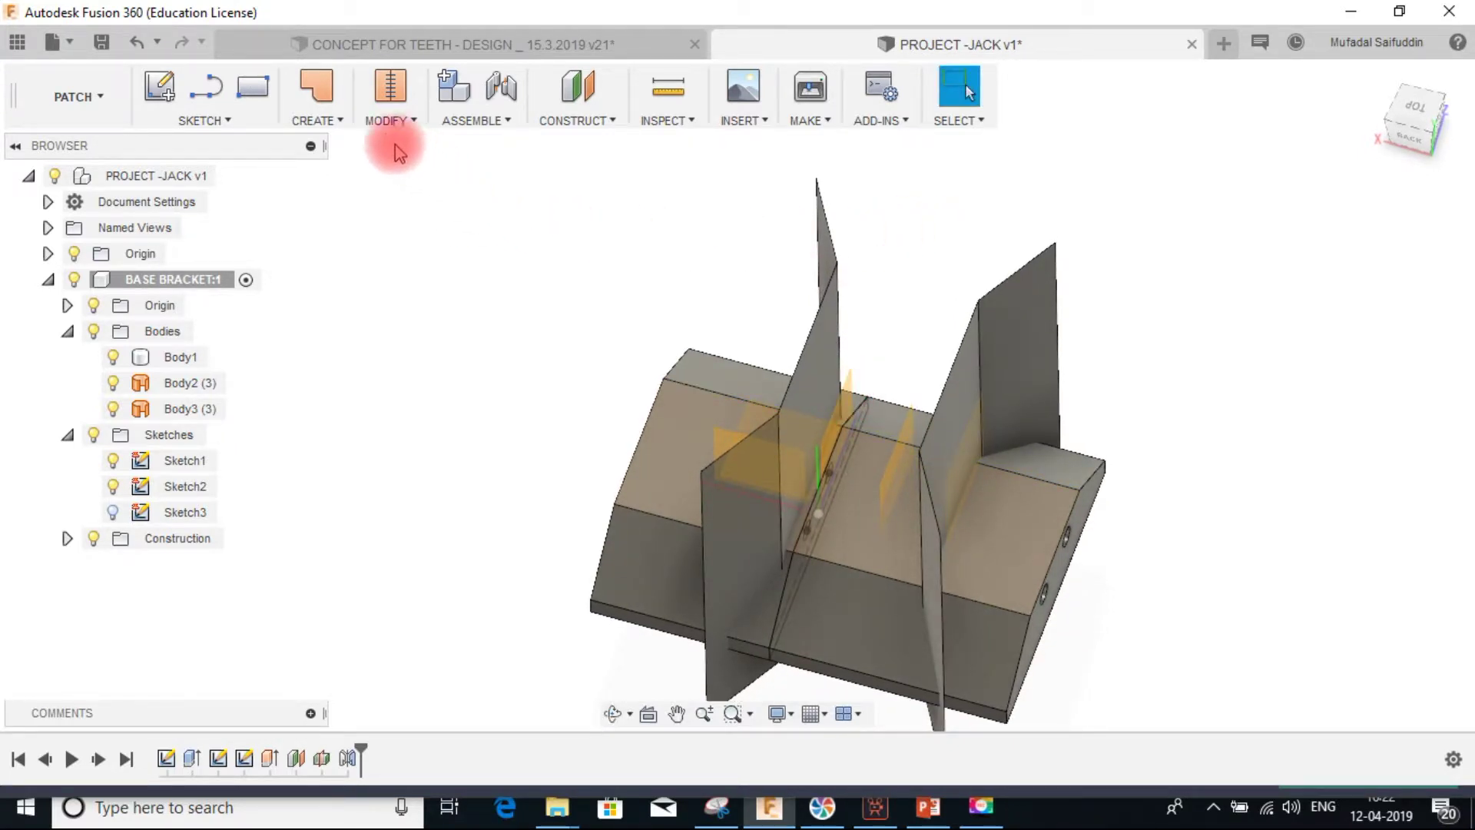
- Split Body1 using the Body2 sheet as the splitting tool, creating Body4
{"action": "left_click", "coordinate": [383, 123]}
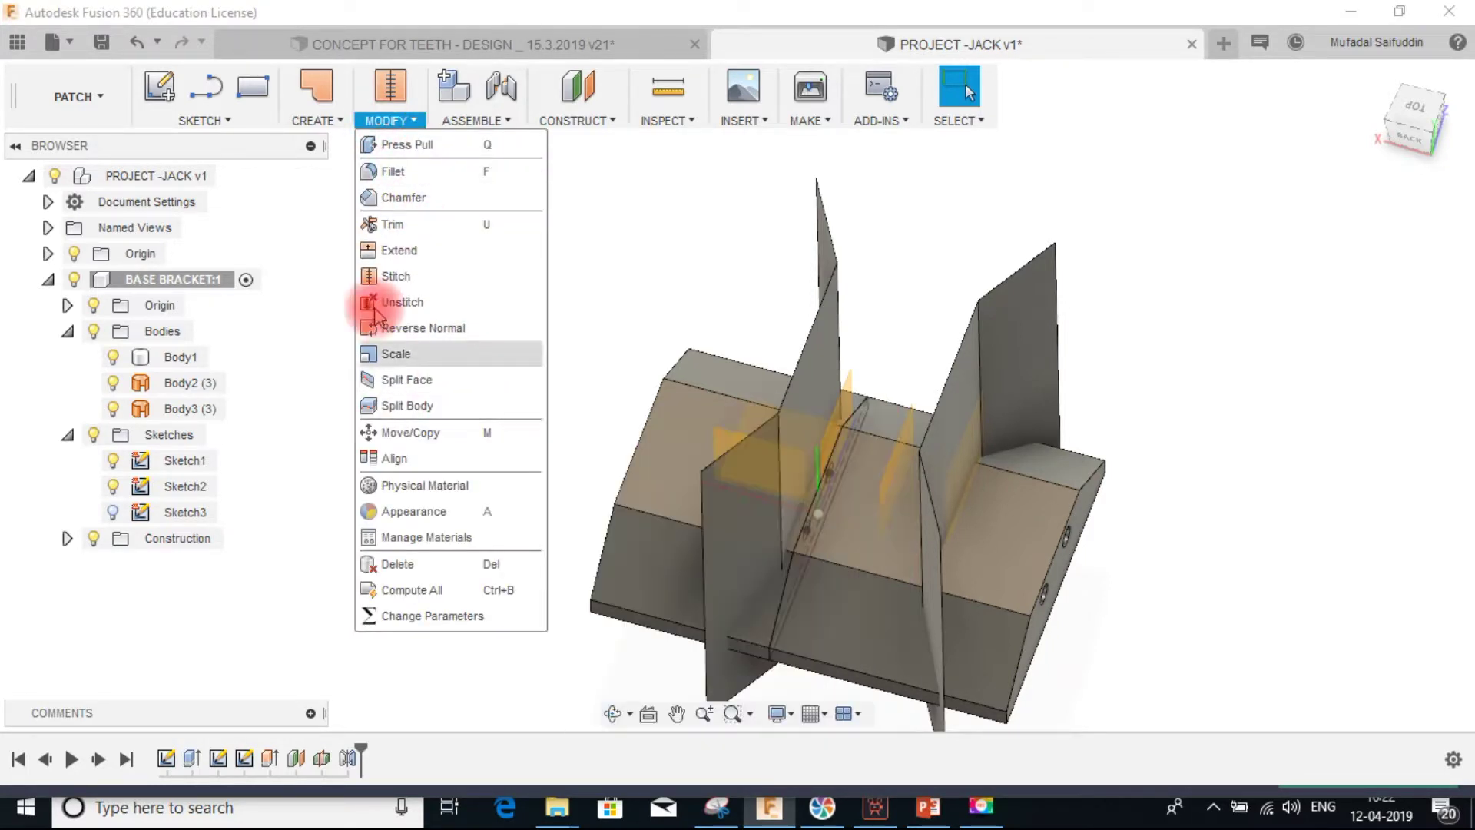
{"action": "left_click", "coordinate": [393, 127]}
{"action": "left_click", "coordinate": [386, 123]}
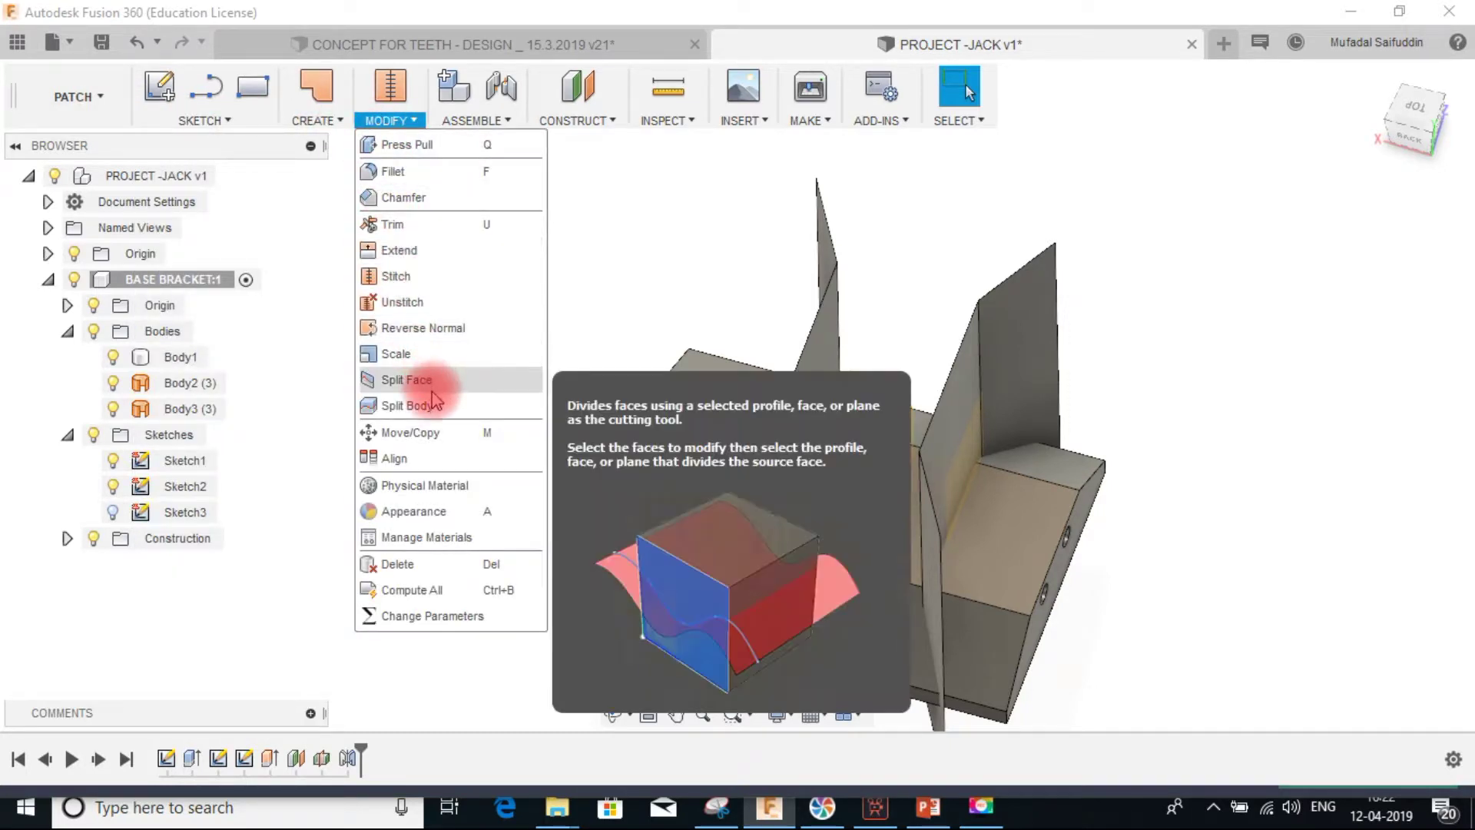
{"action": "left_click", "coordinate": [436, 403]}
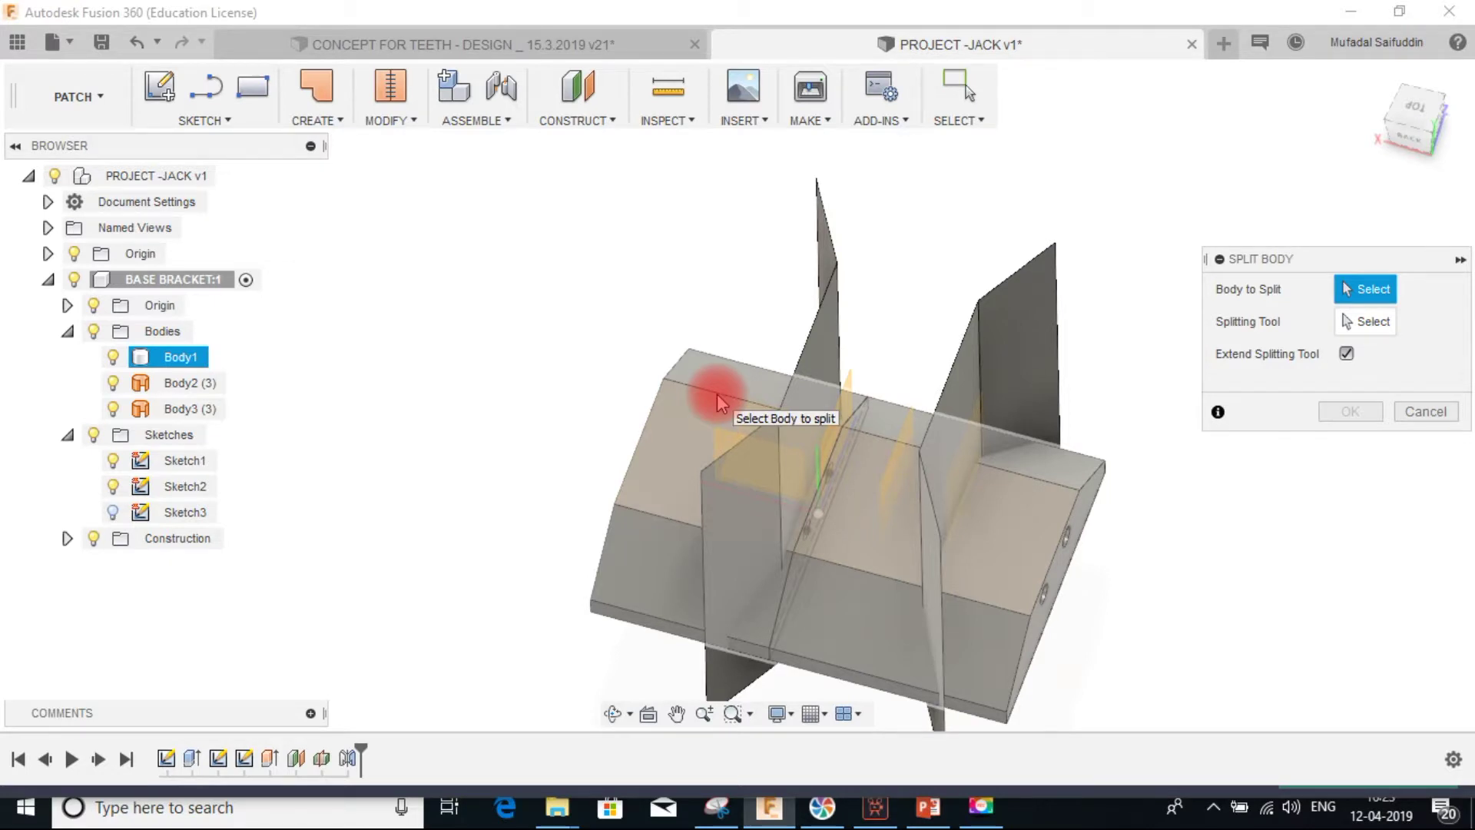
{"action": "left_click", "coordinate": [717, 393]}
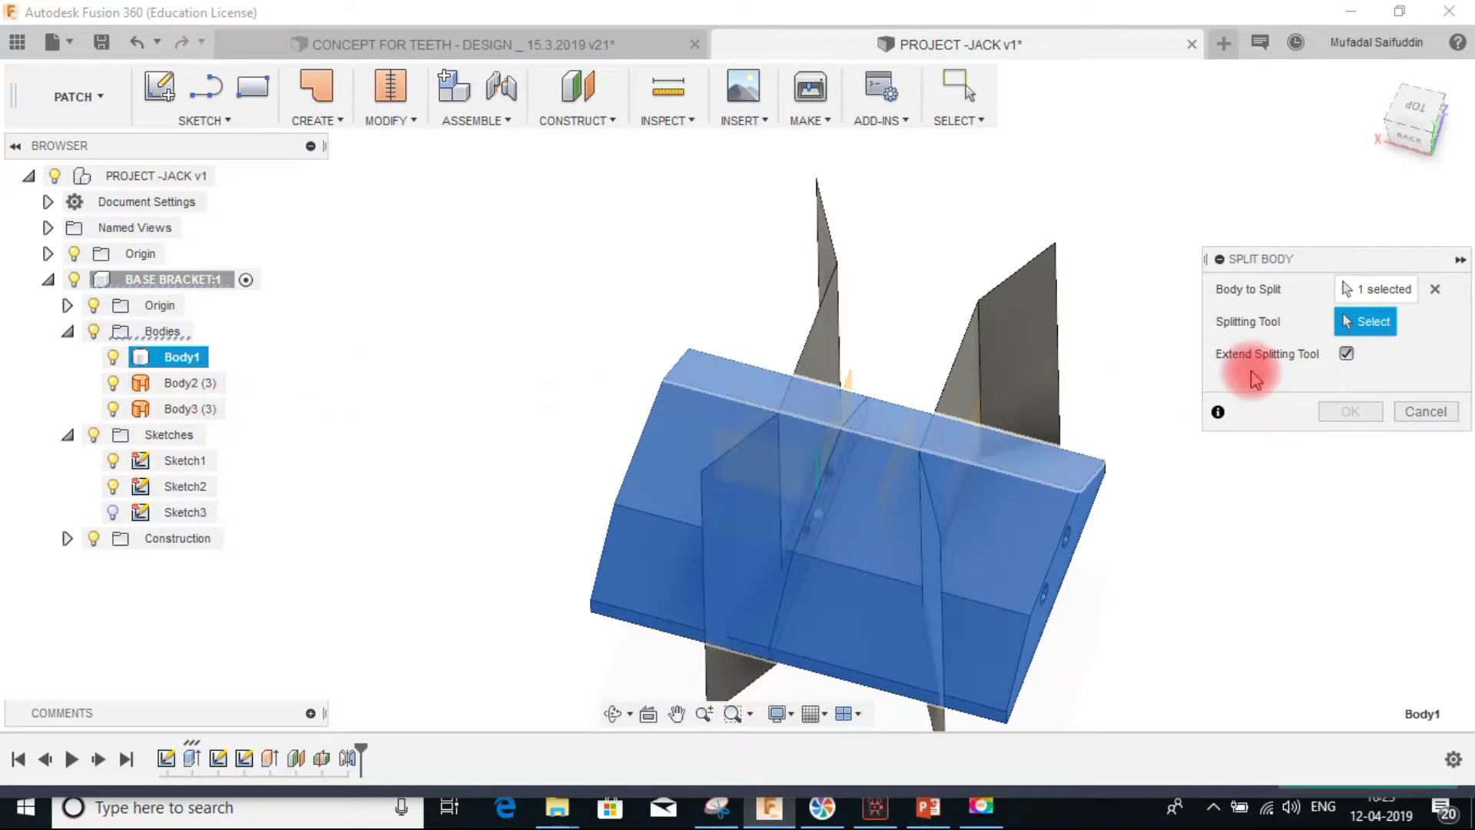
{"action": "left_click", "coordinate": [207, 388]}
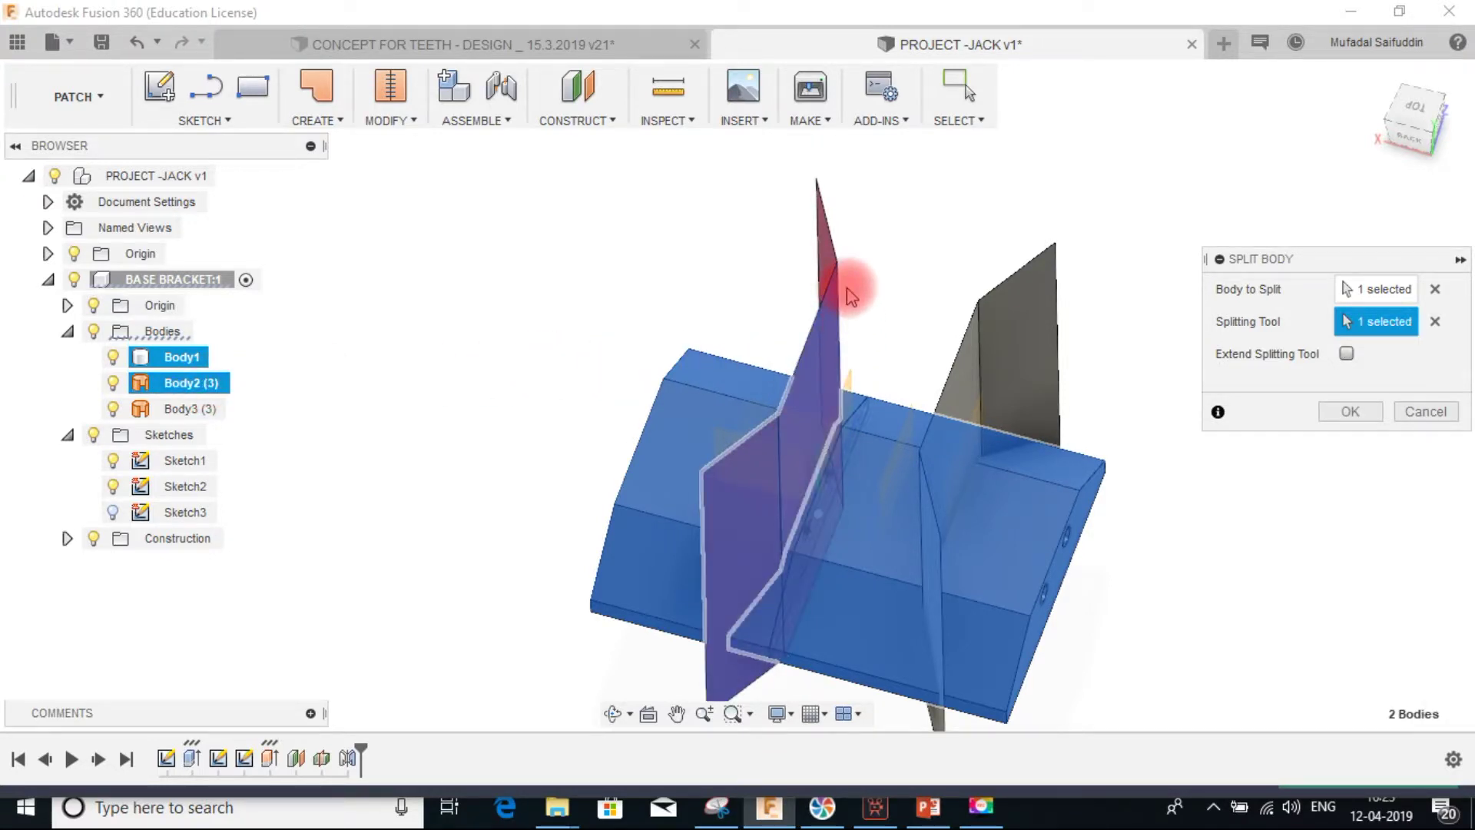
{"action": "mouse_move", "coordinate": [784, 484]}
{"action": "middle_mouse_down", "text": "shift"}
{"action": "mouse_move", "coordinate": [846, 471]}
{"action": "mouse_move", "coordinate": [826, 476]}
{"action": "mouse_move", "coordinate": [822, 428]}
{"action": "mouse_move", "coordinate": [794, 463]}
{"action": "middle_mouse_up", "text": "shift"}
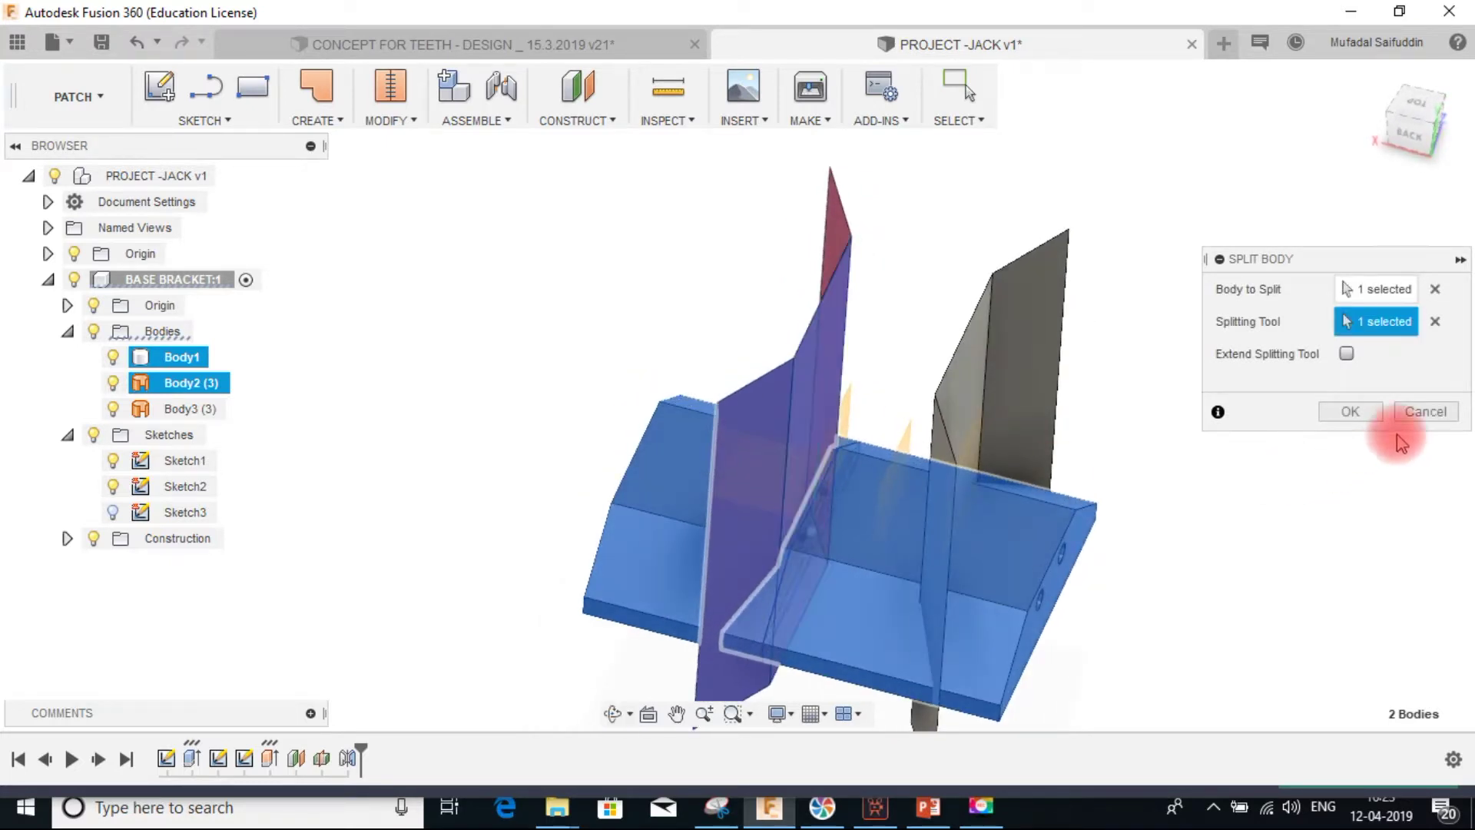
{"action": "left_click", "coordinate": [1349, 411]}
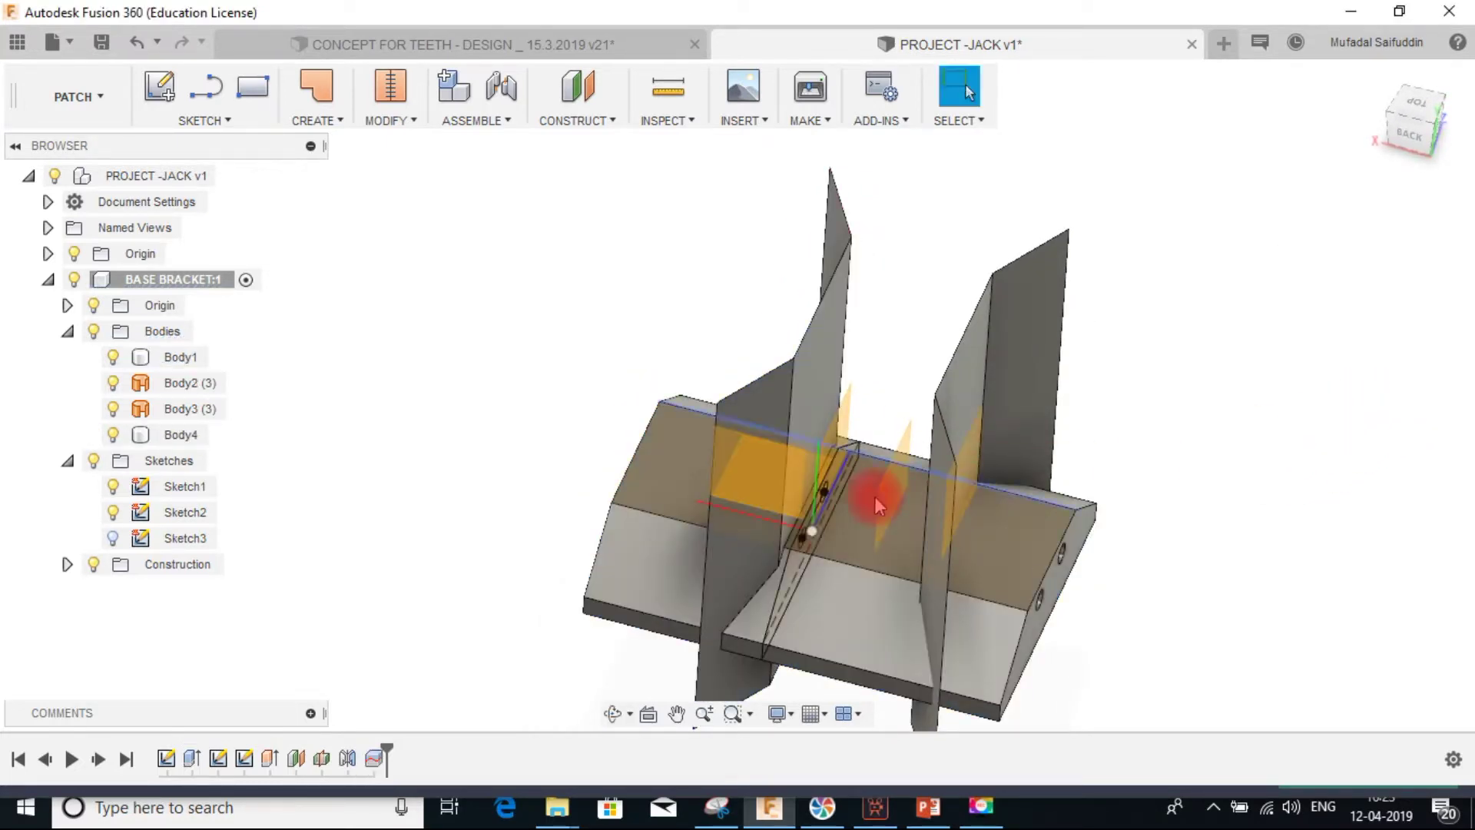
- Hide the Sketches folder and compare Body1 with Body4 in the browser
{"action": "left_click", "coordinate": [679, 487]}
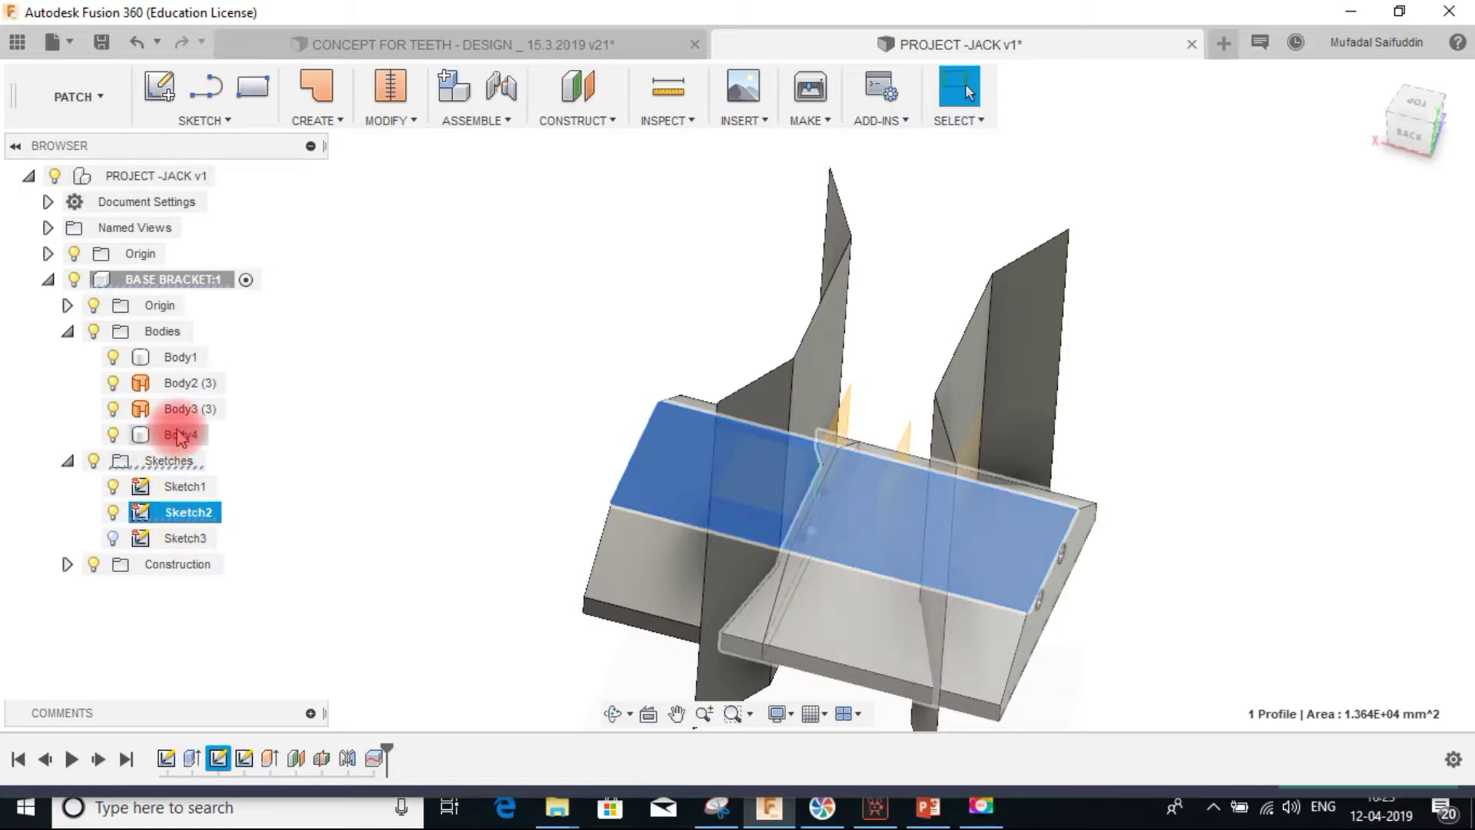
{"action": "left_click", "coordinate": [93, 460]}
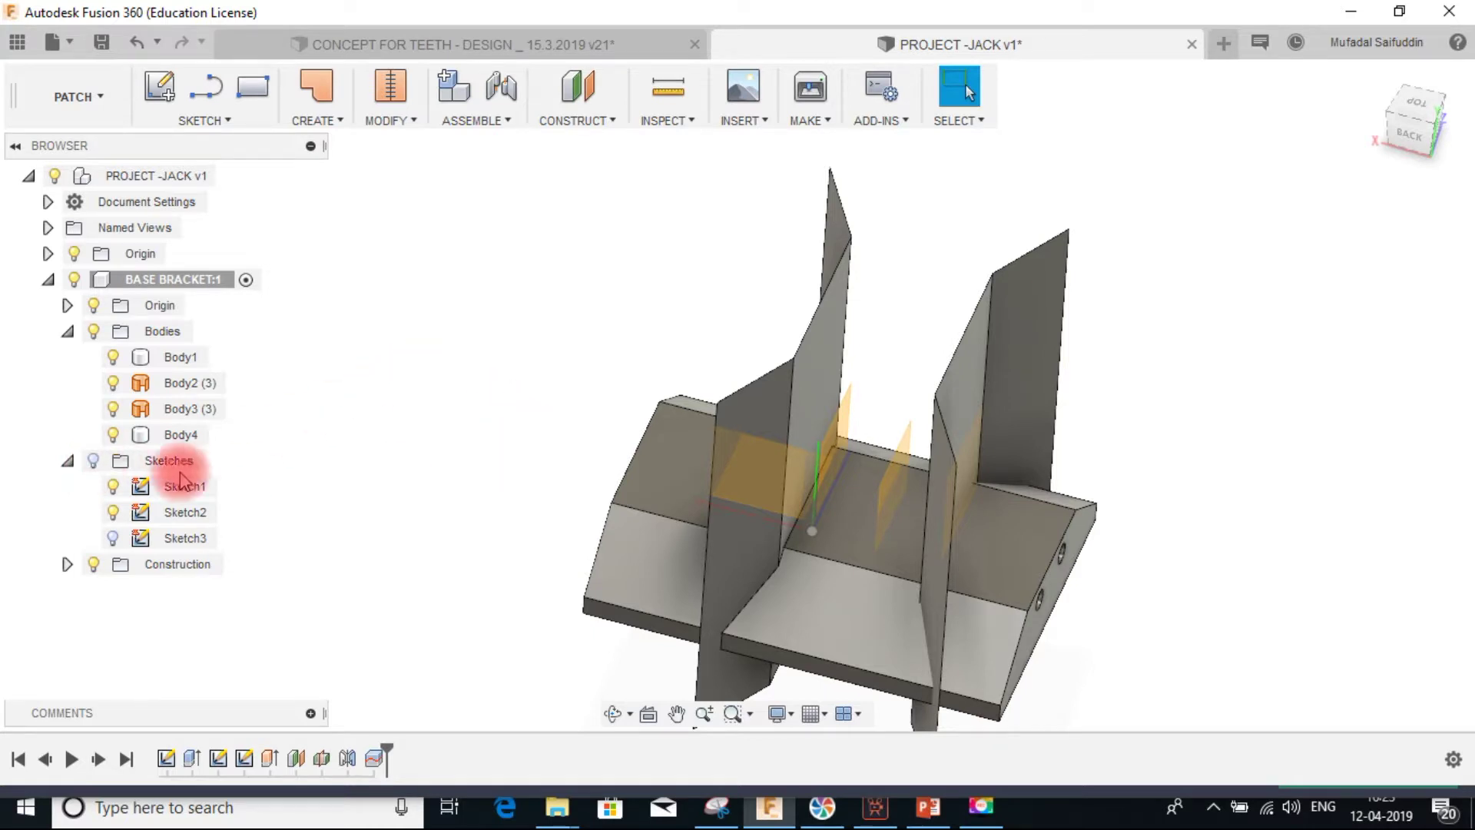
{"action": "left_click", "coordinate": [189, 438]}
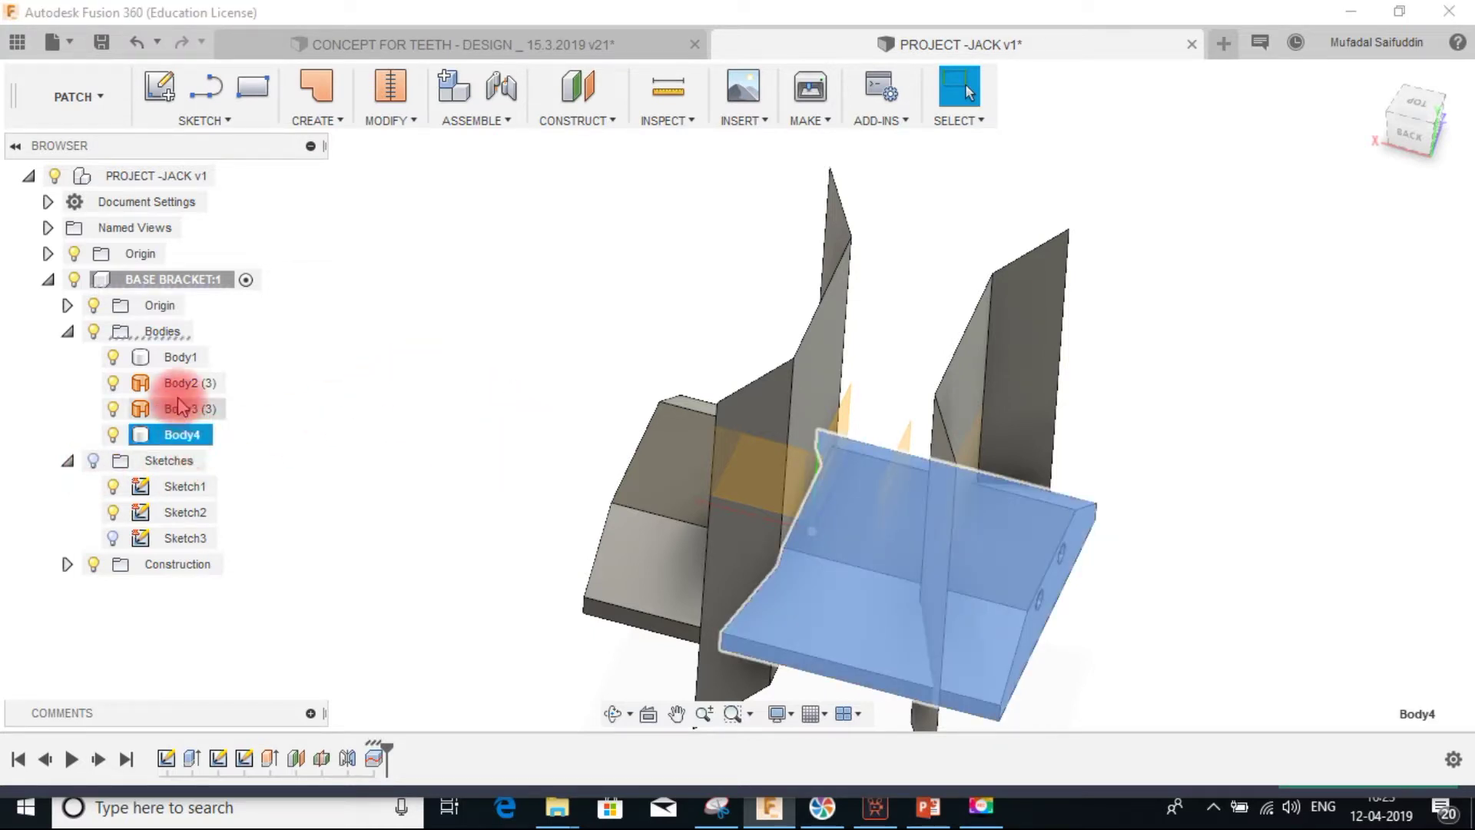
{"action": "left_click", "coordinate": [181, 360]}
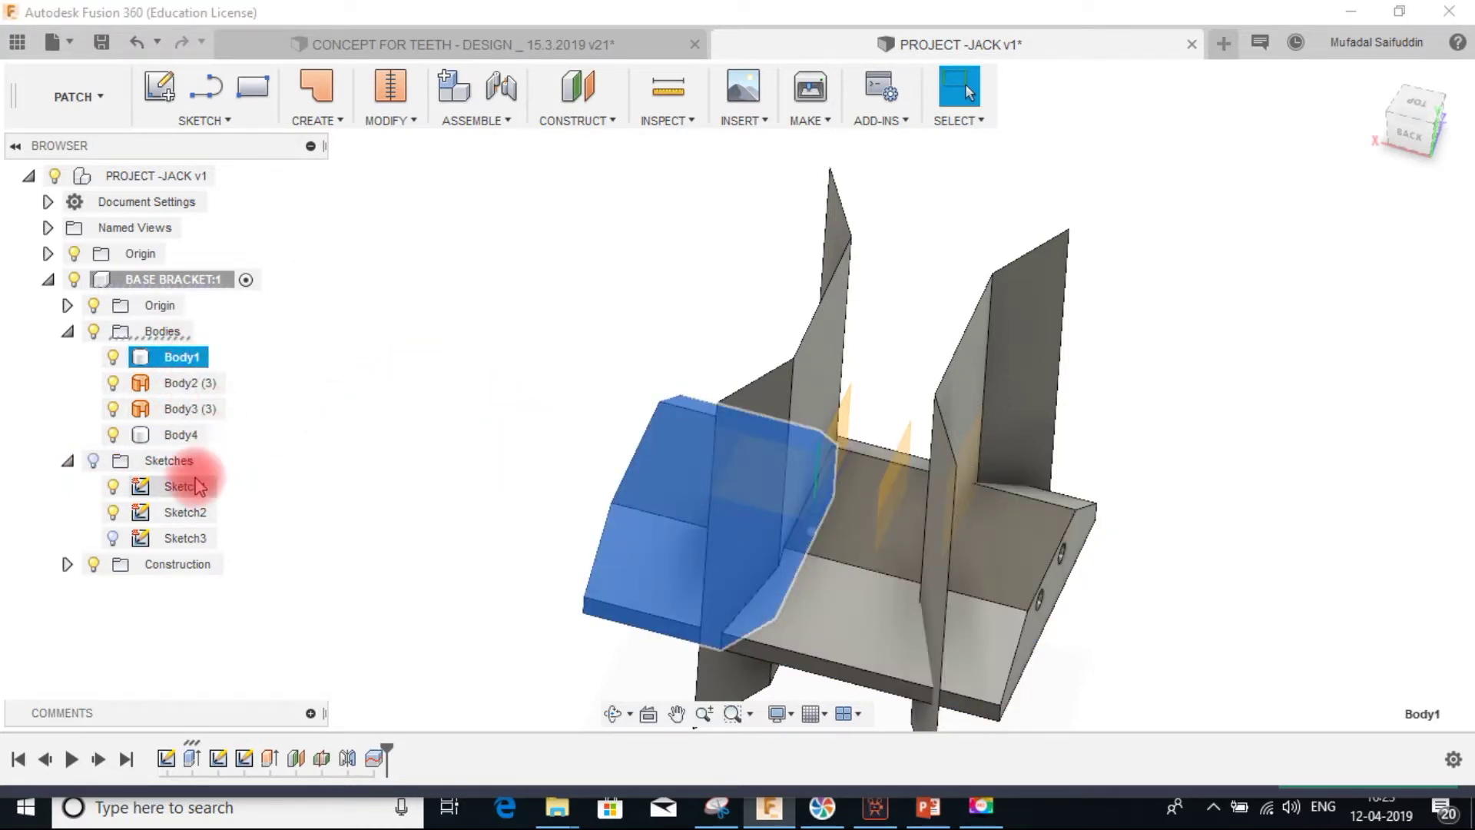
{"action": "left_click", "coordinate": [163, 432]}
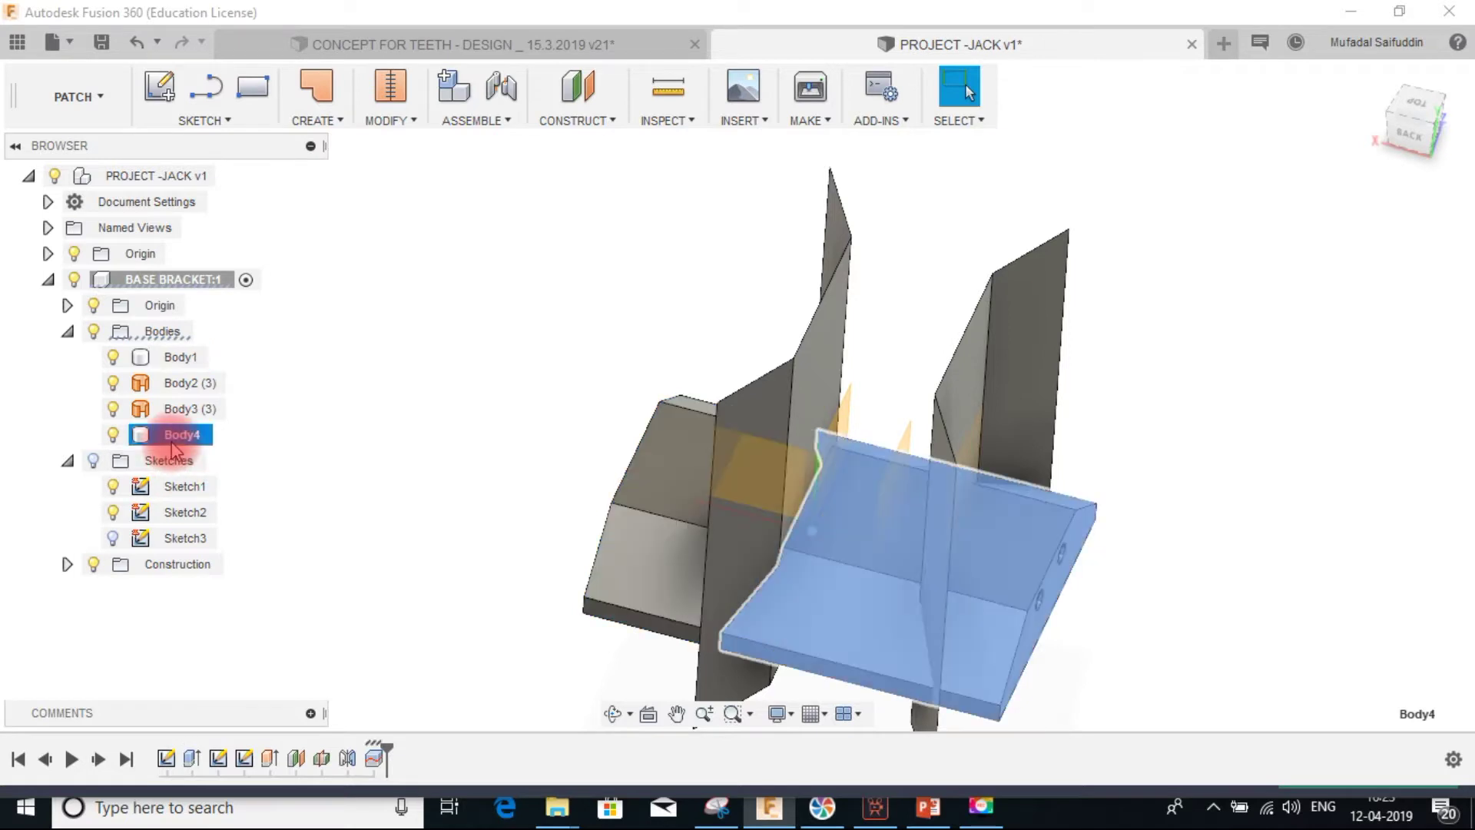
{"action": "left_click", "coordinate": [192, 361]}
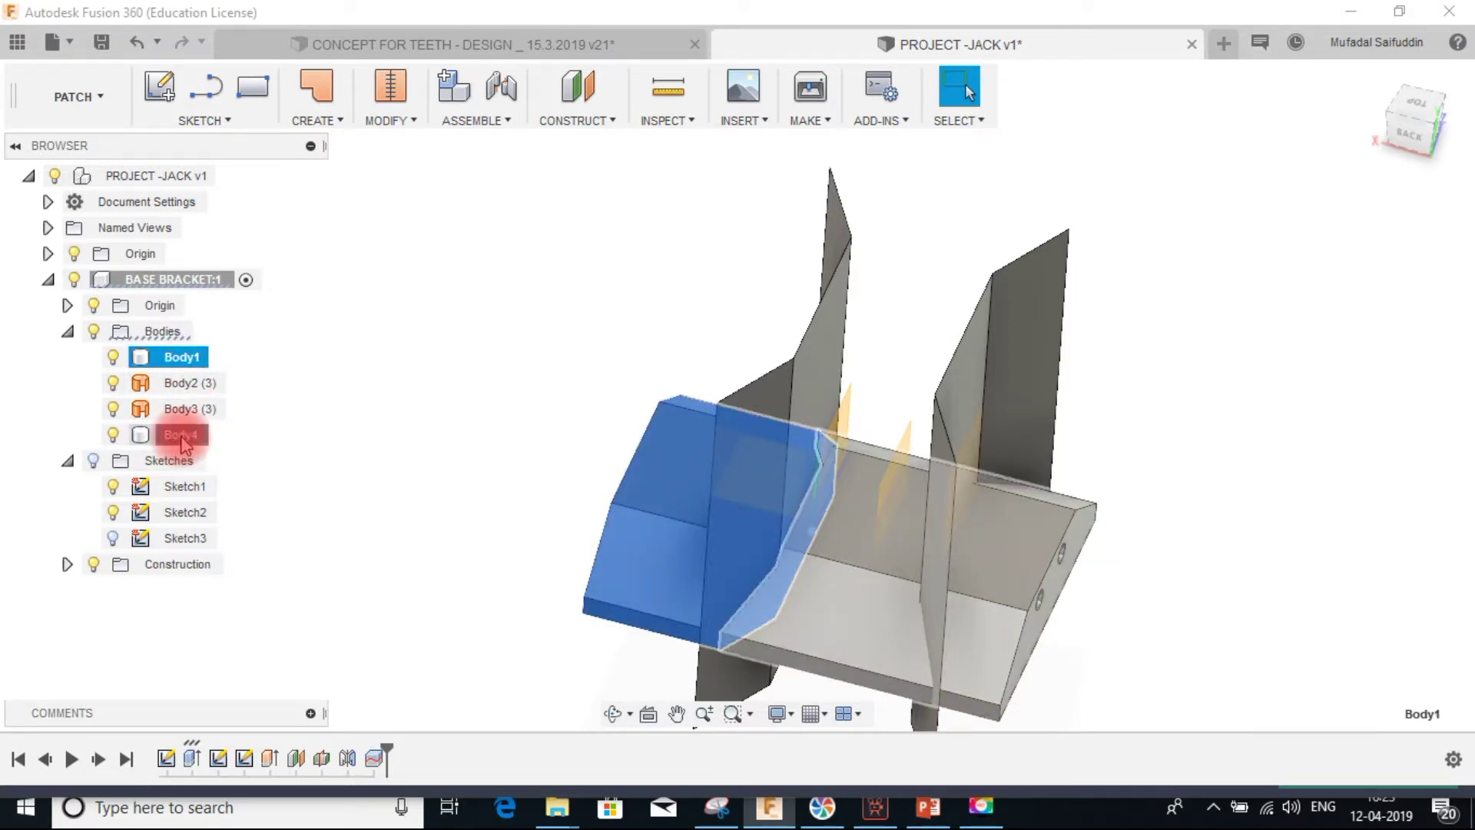
{"action": "left_click", "coordinate": [183, 436]}
{"action": "left_click", "coordinate": [181, 359]}
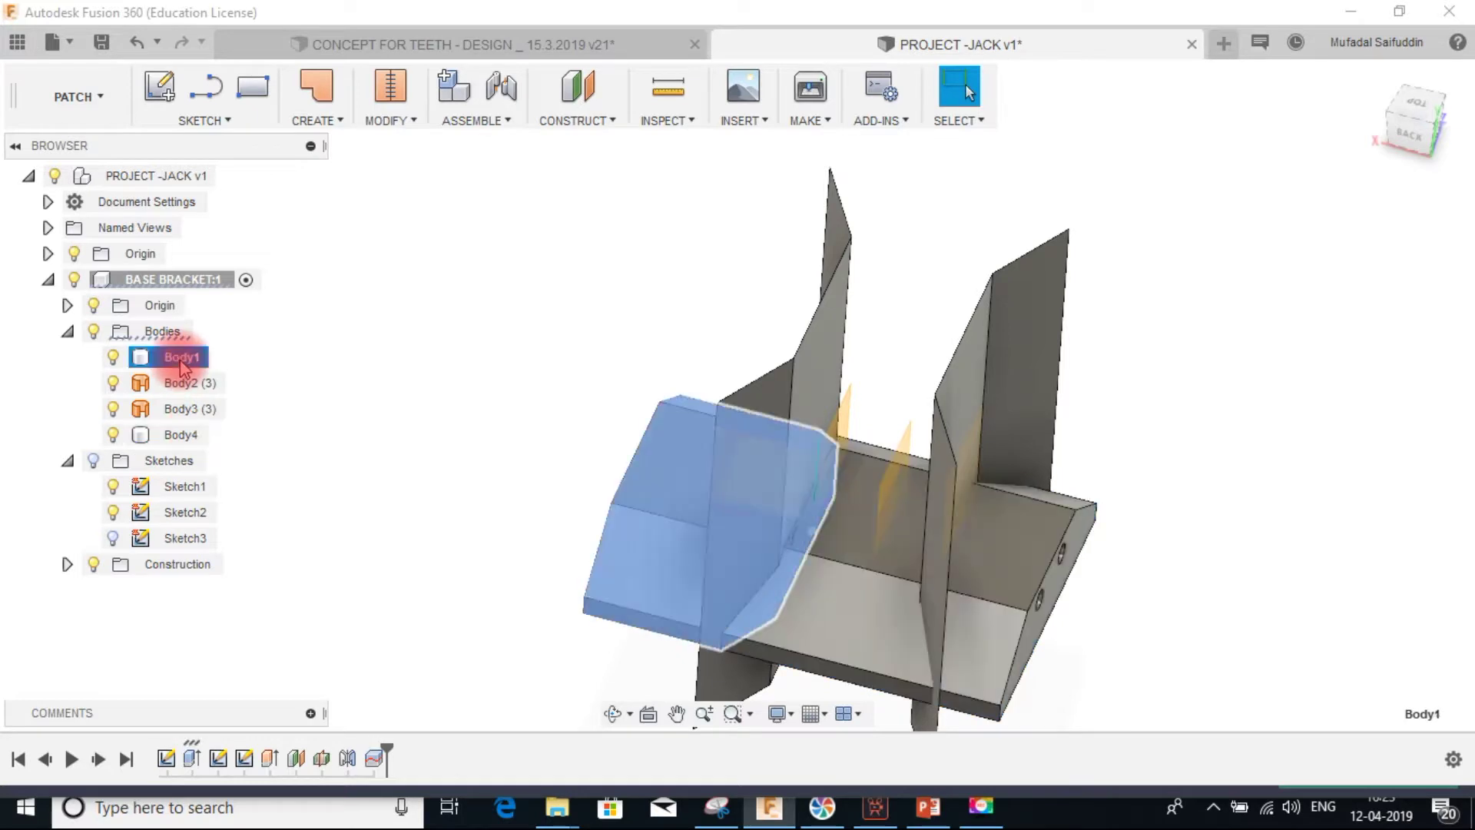
- Hide Body1 and inspect the remaining Body4 base plate between the surface sheets
{"action": "left_click", "coordinate": [114, 358]}
{"action": "middle_click_drag", "start_coordinate": [668, 484], "coordinate": [724, 526], "text": "shift"}
{"action": "left_click", "coordinate": [836, 561]}
{"action": "middle_click_drag", "start_coordinate": [846, 574], "coordinate": [750, 535], "text": "shift"}
{"action": "left_click", "coordinate": [592, 431]}
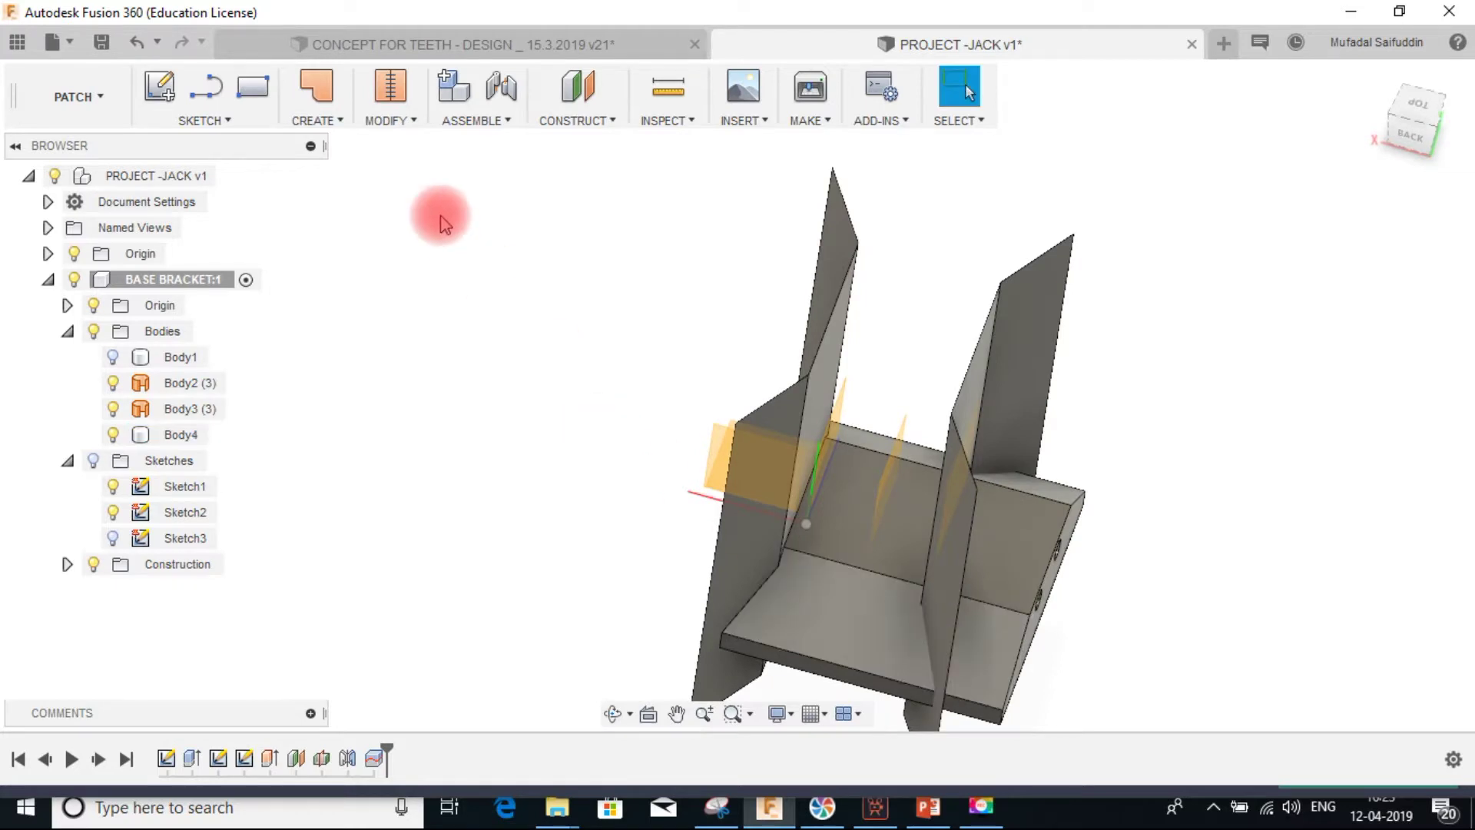
- Split Body4 with the Body3 right-fin sheet as the splitting tool, creating Body5
{"action": "left_click", "coordinate": [389, 121]}
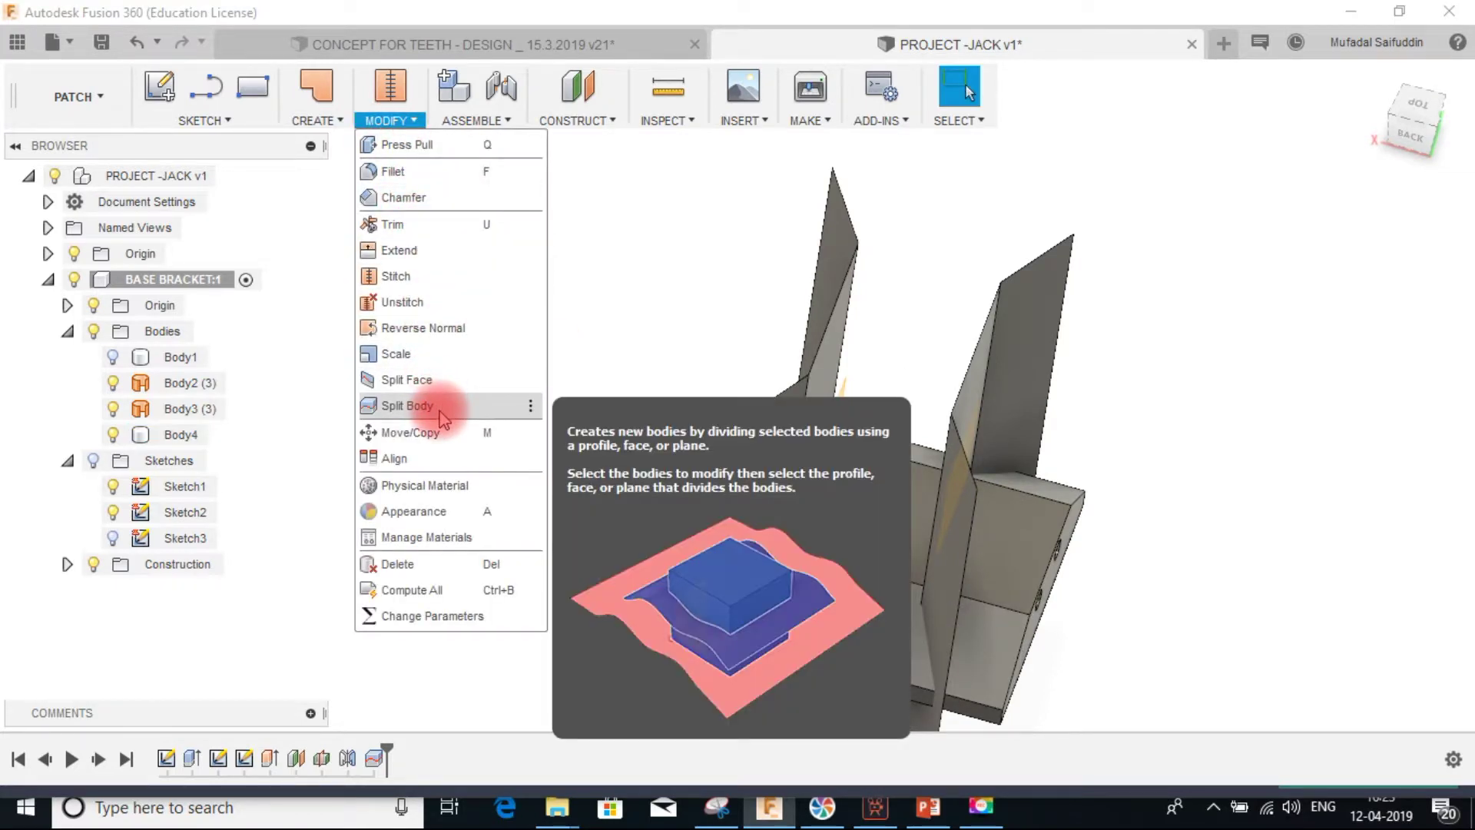
{"action": "left_click", "coordinate": [441, 419]}
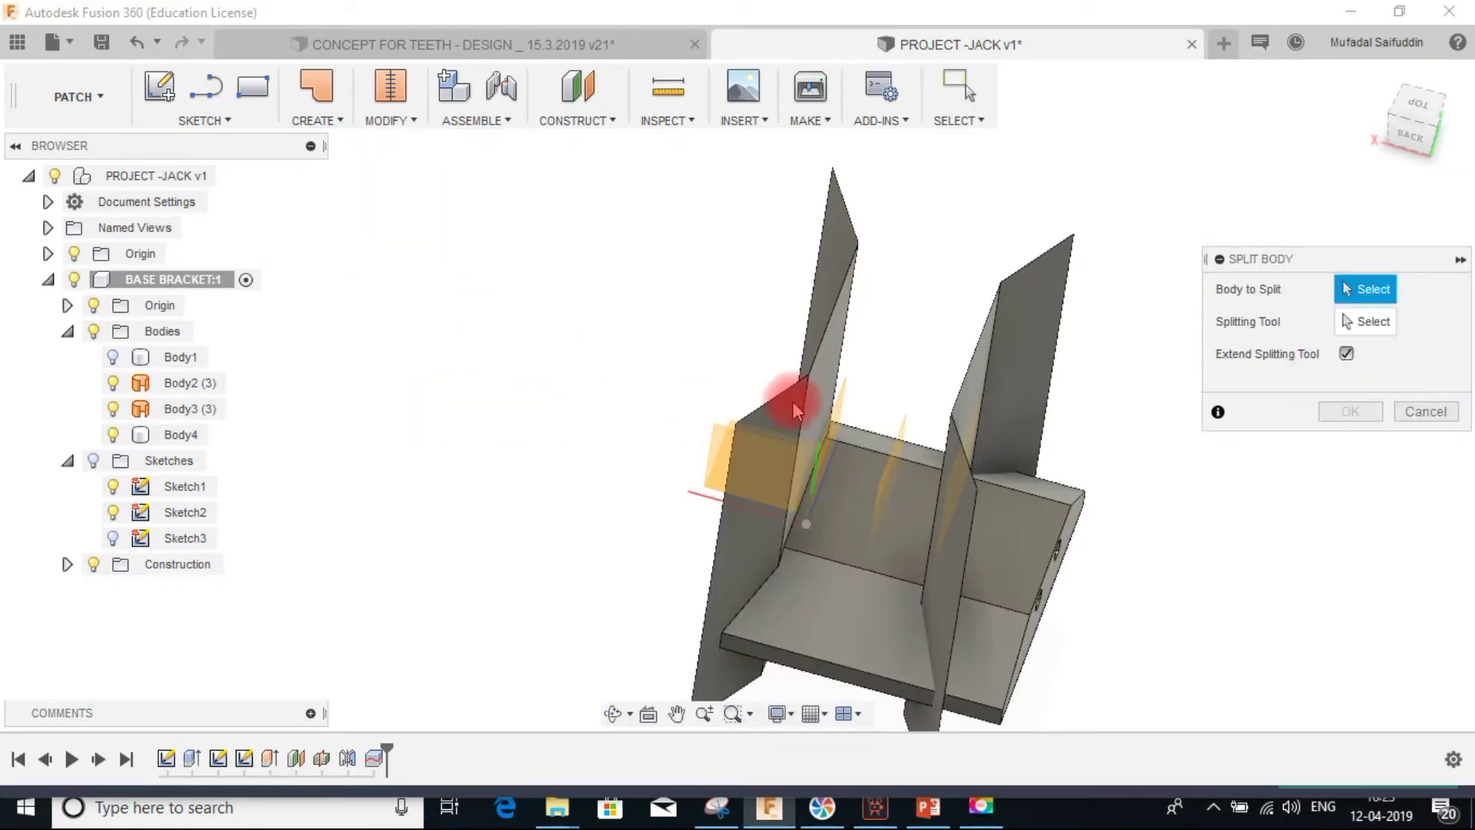
{"action": "left_click", "coordinate": [1029, 508]}
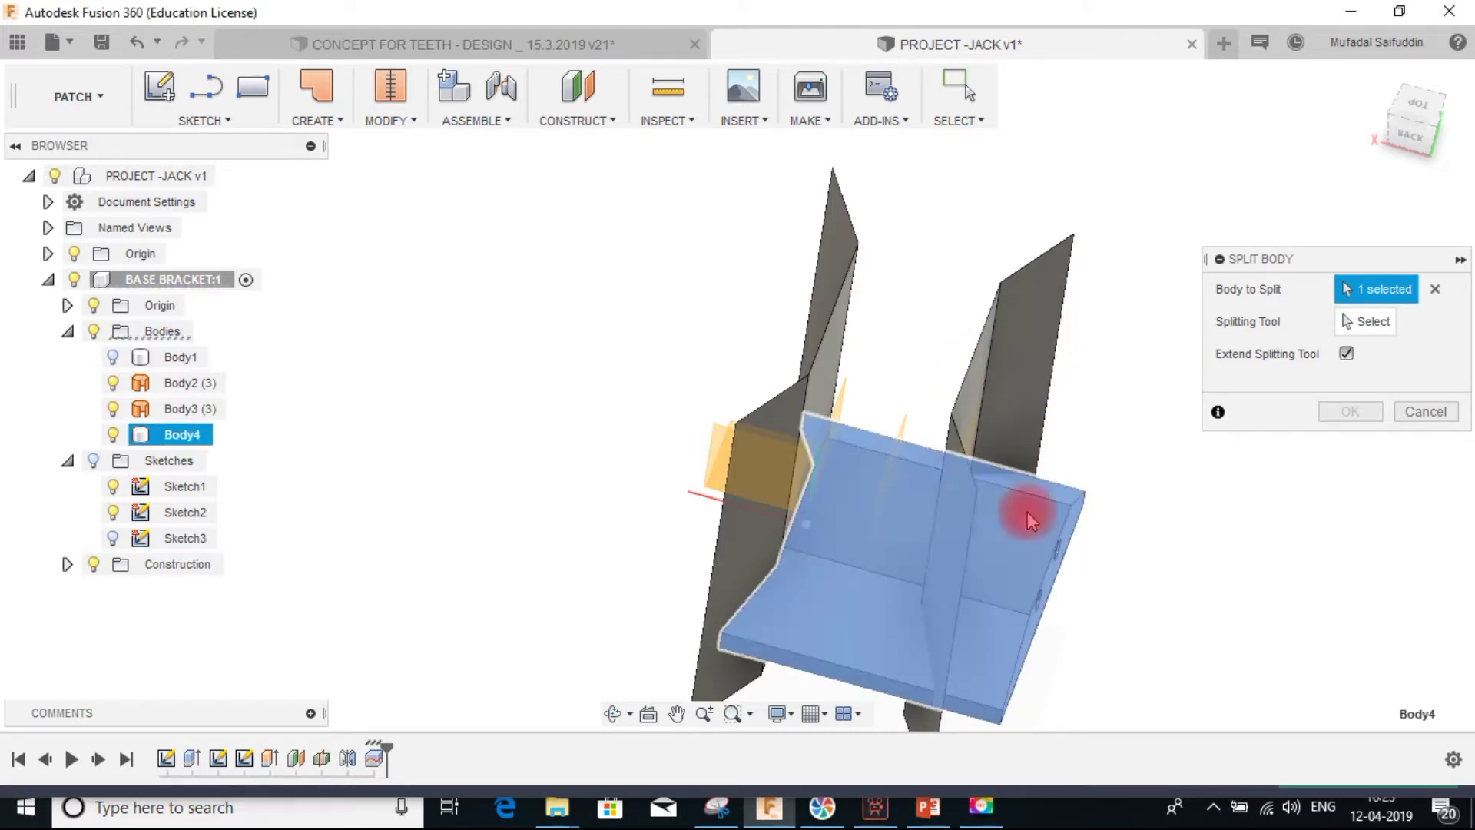
{"action": "middle_click_drag", "start_coordinate": [860, 487], "coordinate": [744, 482]}
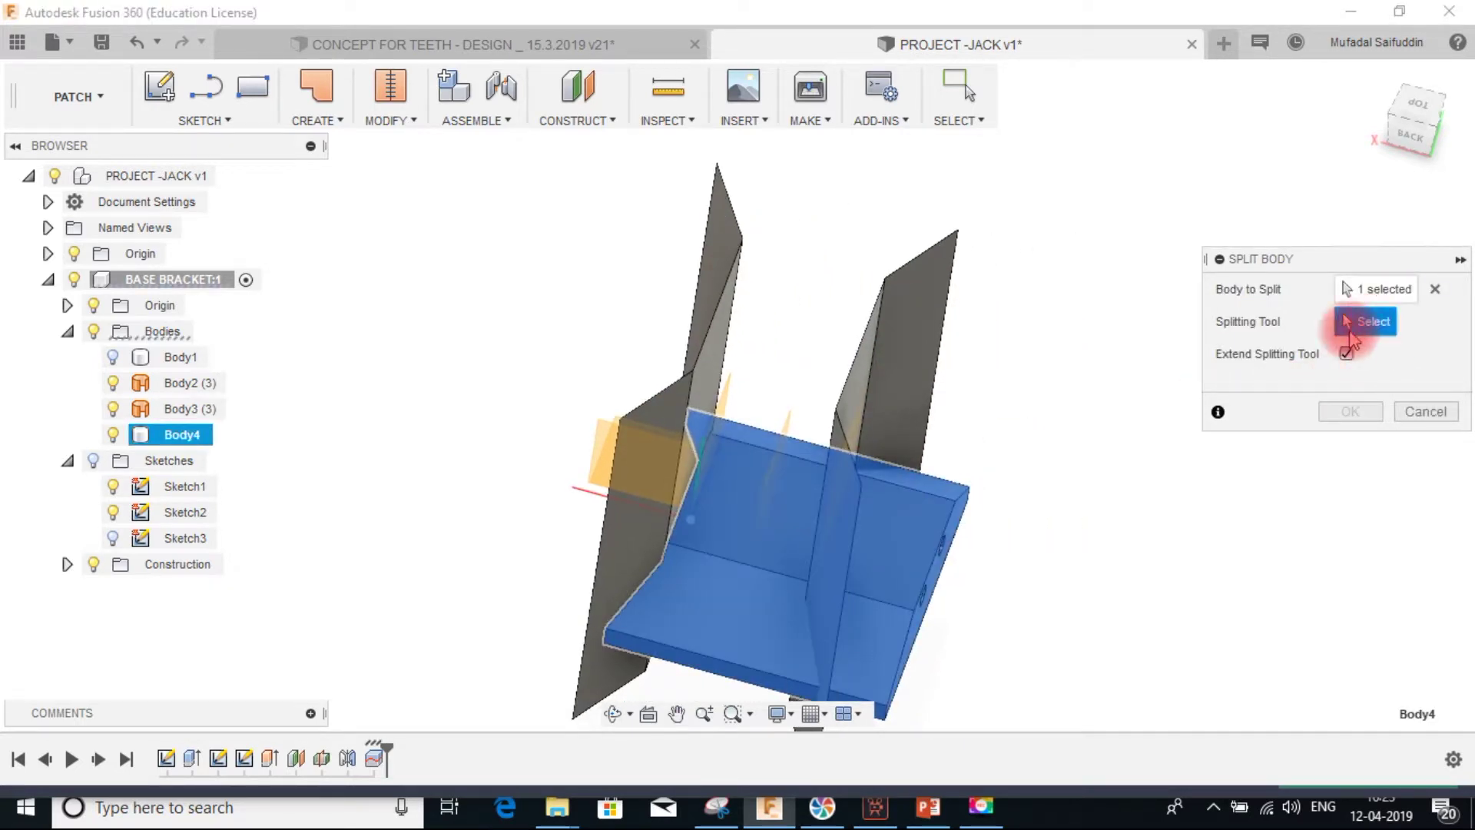
{"action": "left_click", "coordinate": [192, 409]}
{"action": "middle_click_drag", "start_coordinate": [609, 379], "coordinate": [1204, 467]}
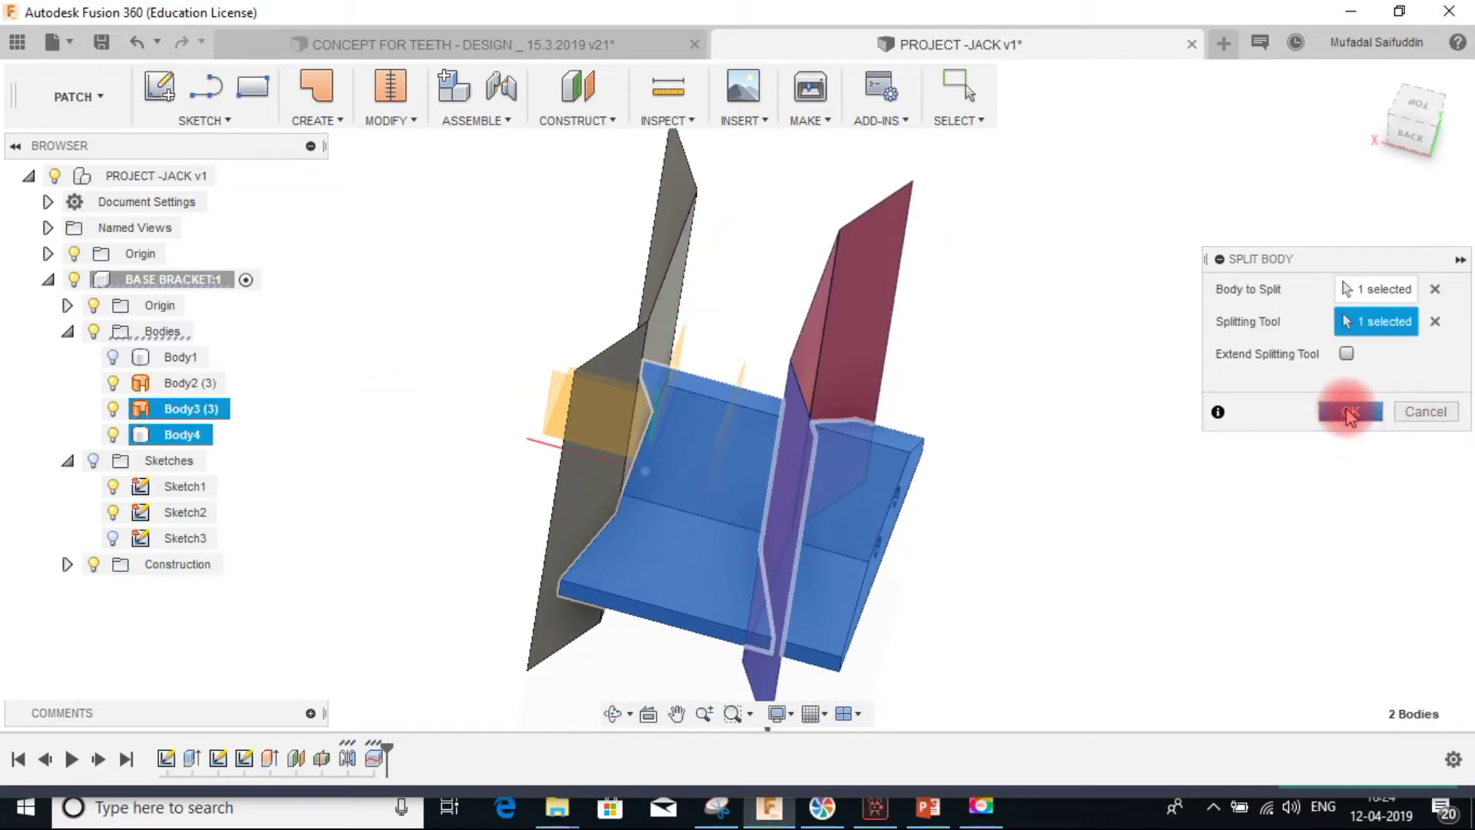
{"action": "left_click", "coordinate": [1350, 413]}
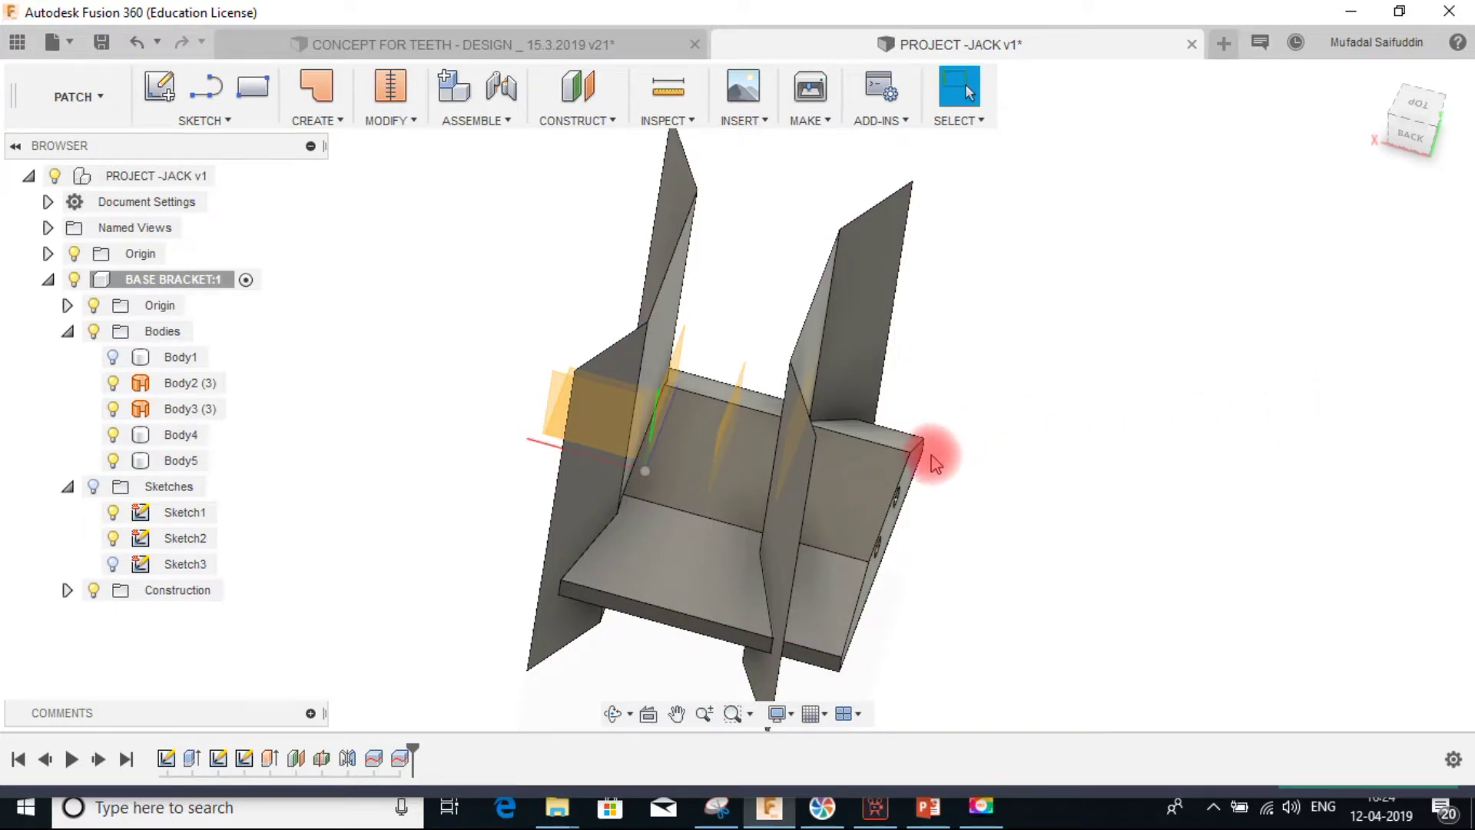
- Hide Body4 and inspect the split-off Body5 piece from a few angles
{"action": "left_click", "coordinate": [176, 434]}
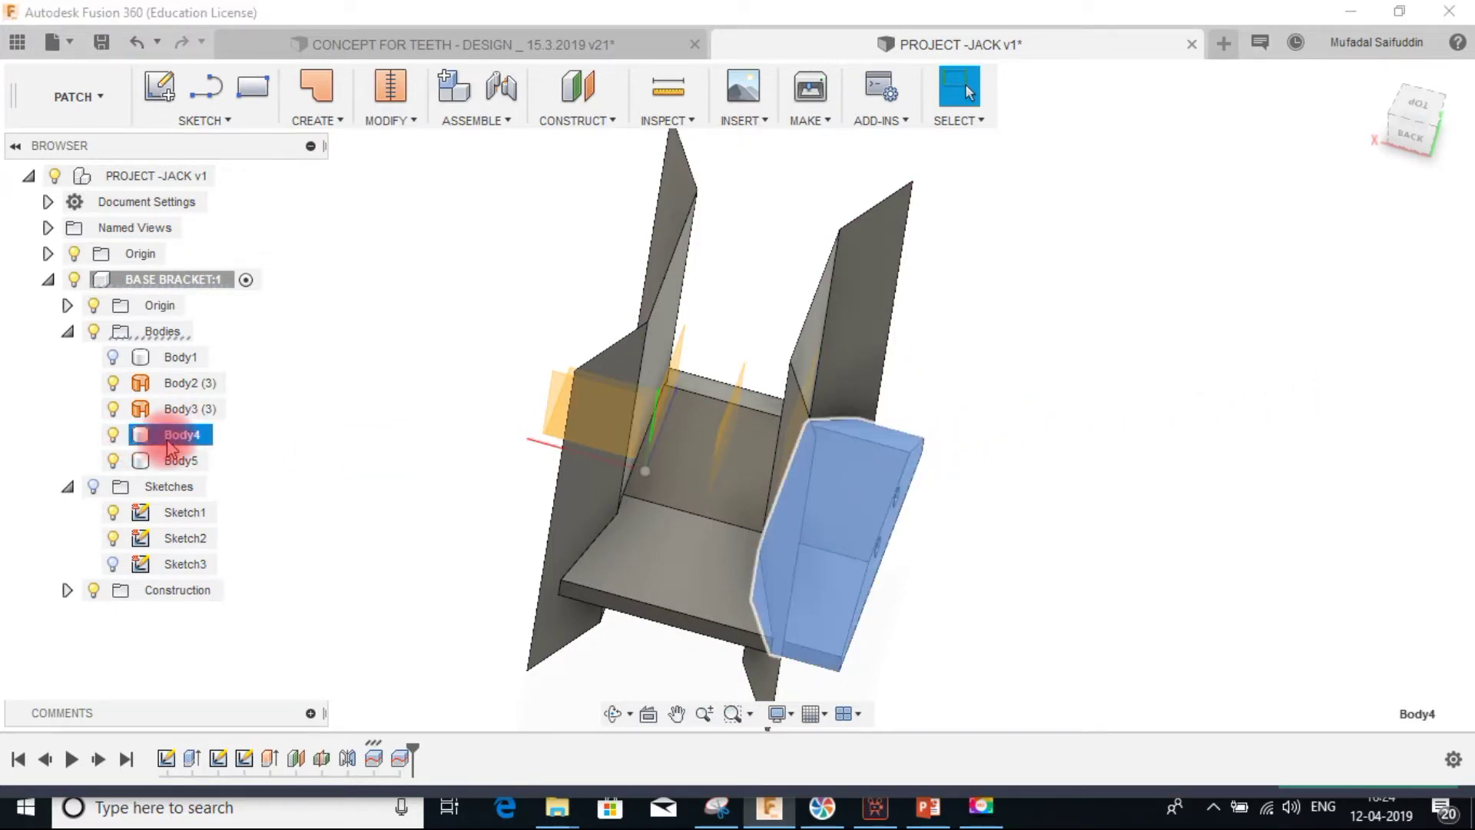
{"action": "left_click", "coordinate": [113, 434]}
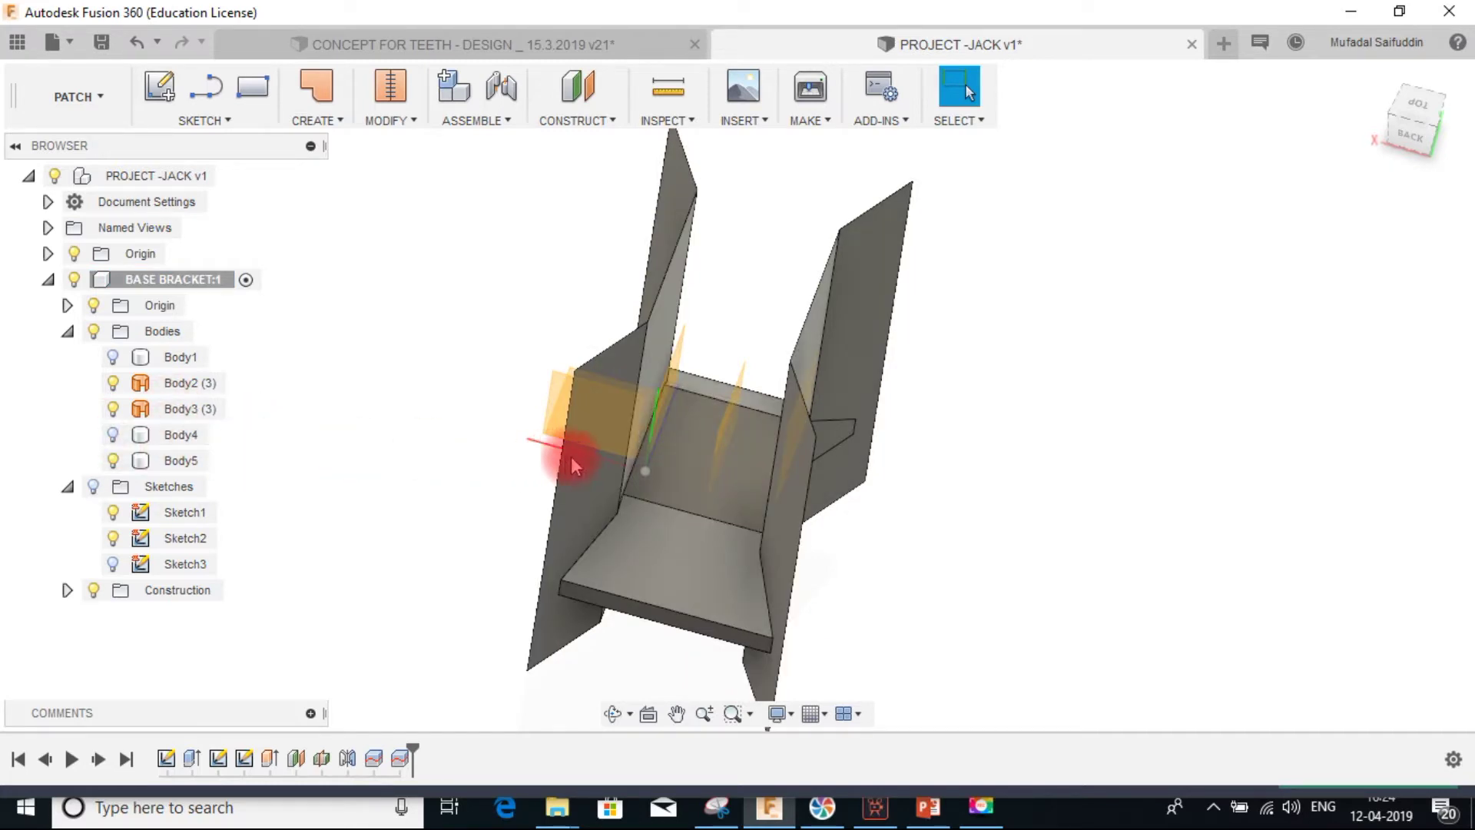
{"action": "left_click", "coordinate": [193, 461]}
{"action": "middle_click_drag", "start_coordinate": [713, 482], "coordinate": [749, 485], "text": "shift"}
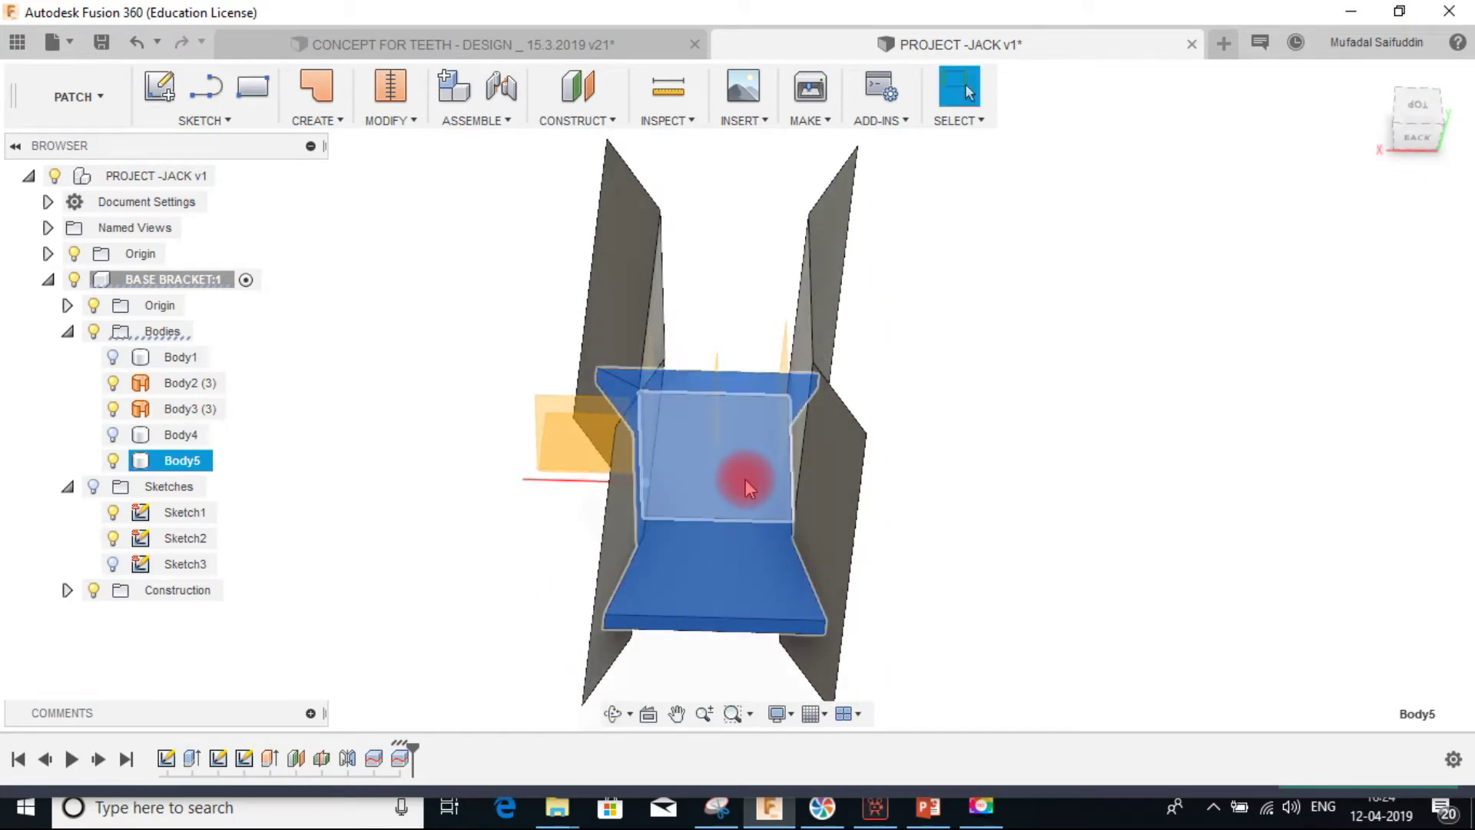
{"action": "left_click", "coordinate": [1053, 323]}
{"action": "left_click", "coordinate": [843, 439]}
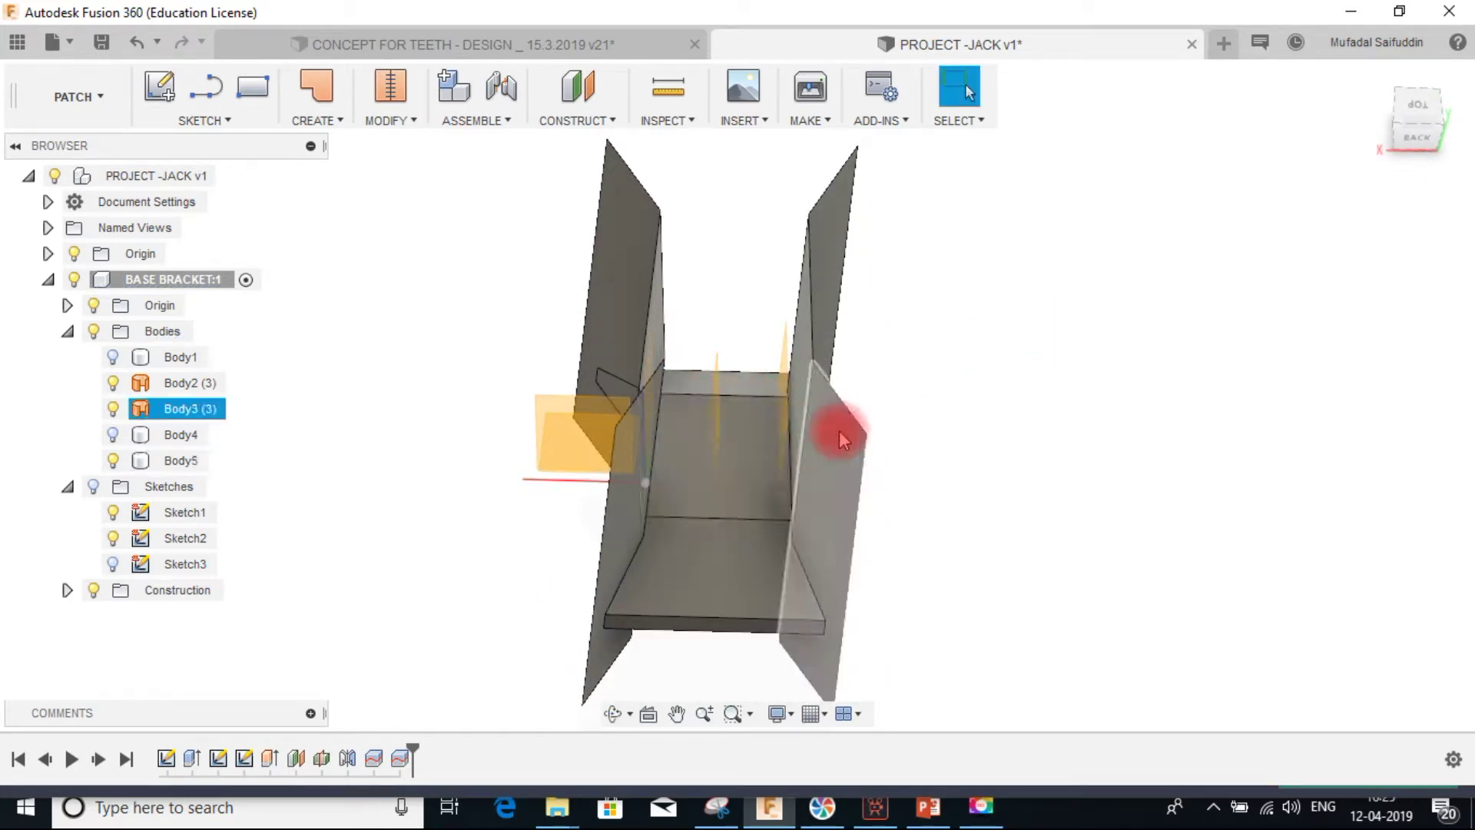
{"action": "middle_click_drag", "start_coordinate": [809, 464], "coordinate": [768, 460], "text": "shift"}
{"action": "left_click", "coordinate": [829, 445]}
{"action": "left_click", "coordinate": [1037, 399]}
- Hide the Body2 and Body3 surface sheets and center the remaining Body5 piece
{"action": "key", "text": "f"}
{"action": "key", "text": "Escape"}
{"action": "left_click", "coordinate": [802, 247]}
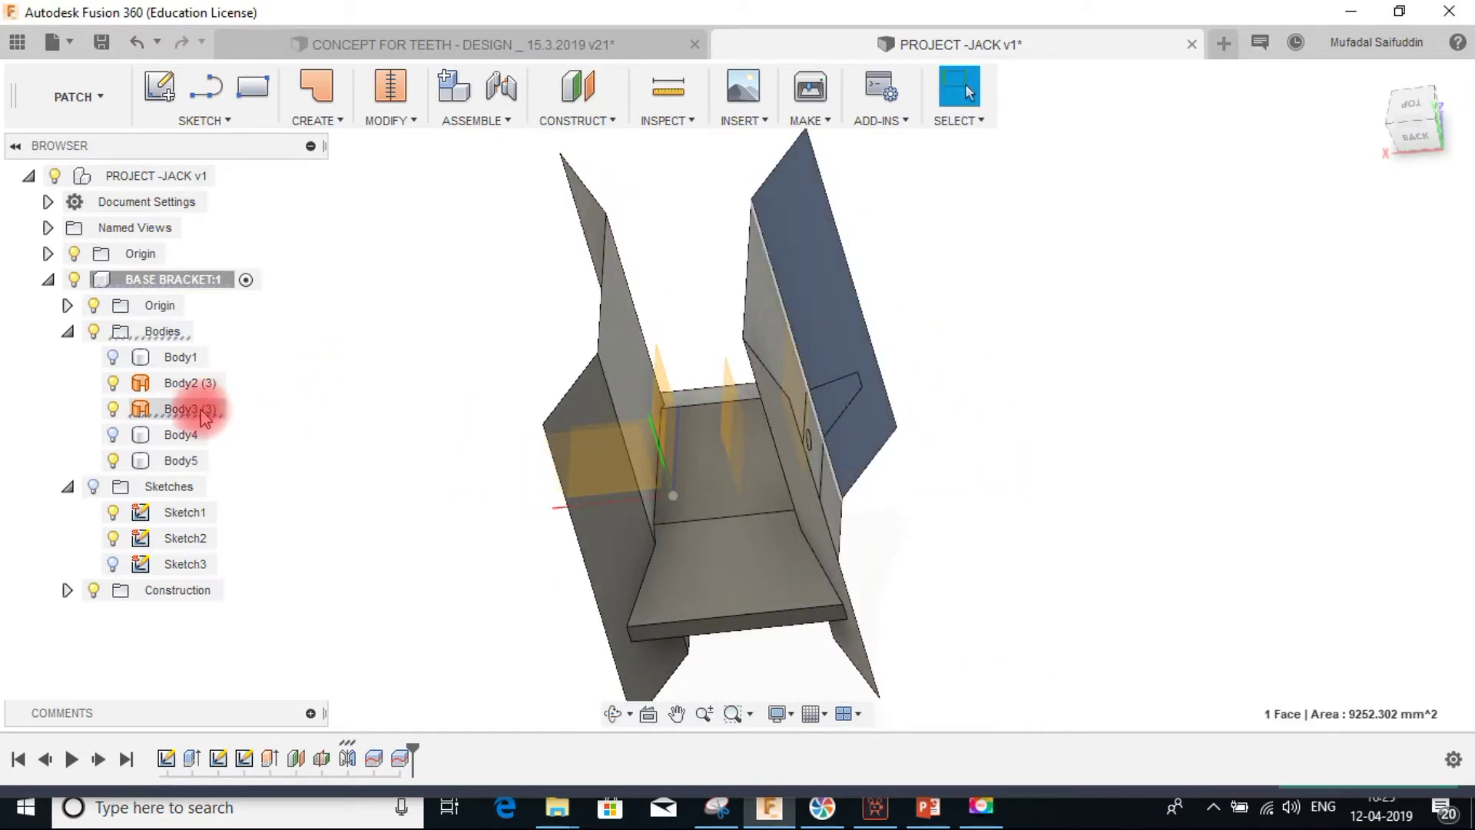
{"action": "left_click", "coordinate": [201, 408]}
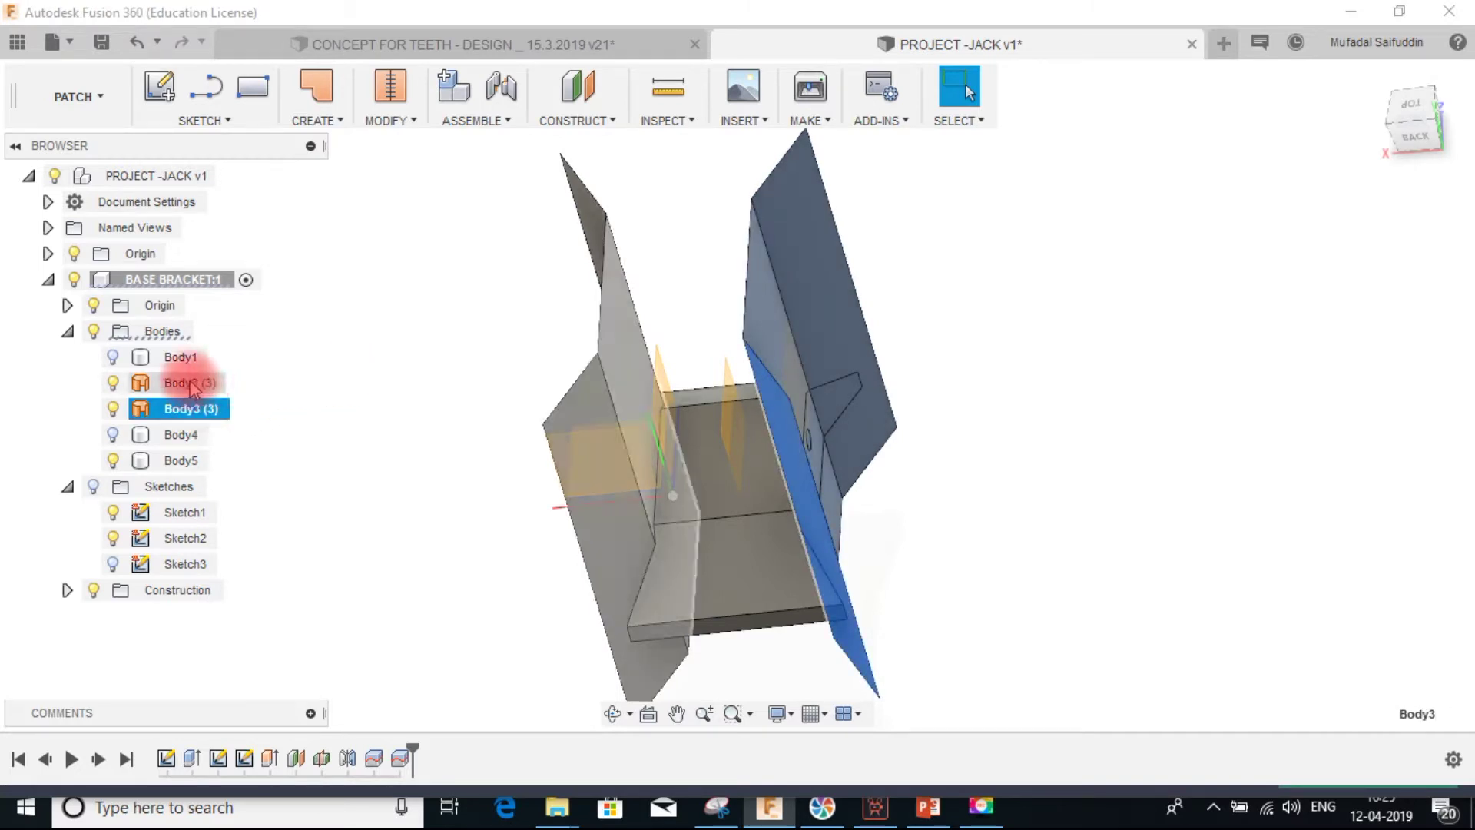
{"action": "left_click", "coordinate": [113, 383]}
{"action": "left_click", "coordinate": [115, 408]}
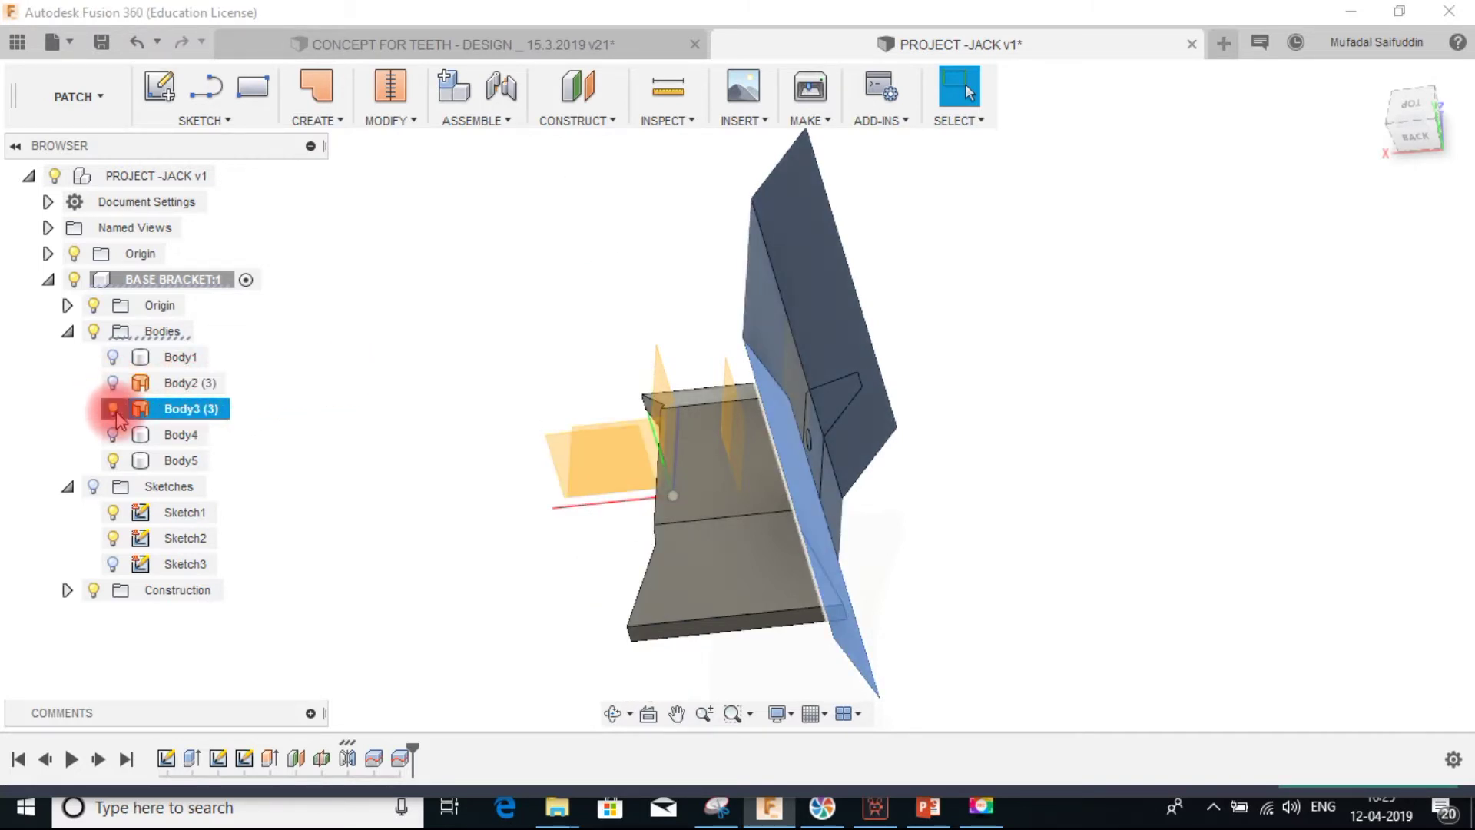
{"action": "middle_click_drag", "start_coordinate": [868, 350], "coordinate": [806, 395]}
- Leave the Fillet command, change from the Patch to the Model workspace, and show the Modify menu
{"action": "key", "text": "f"}
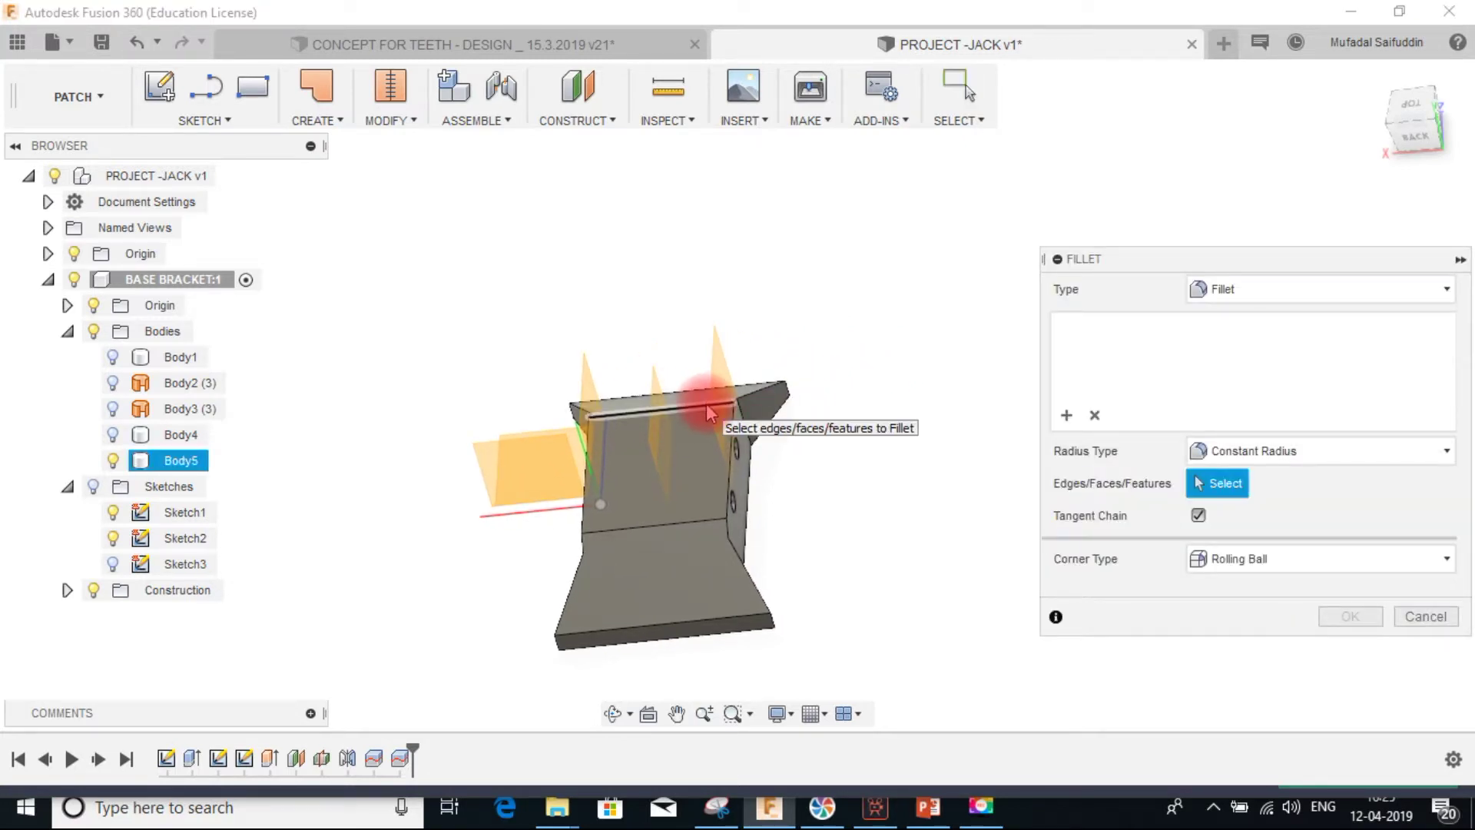
{"action": "key", "text": "Escape"}
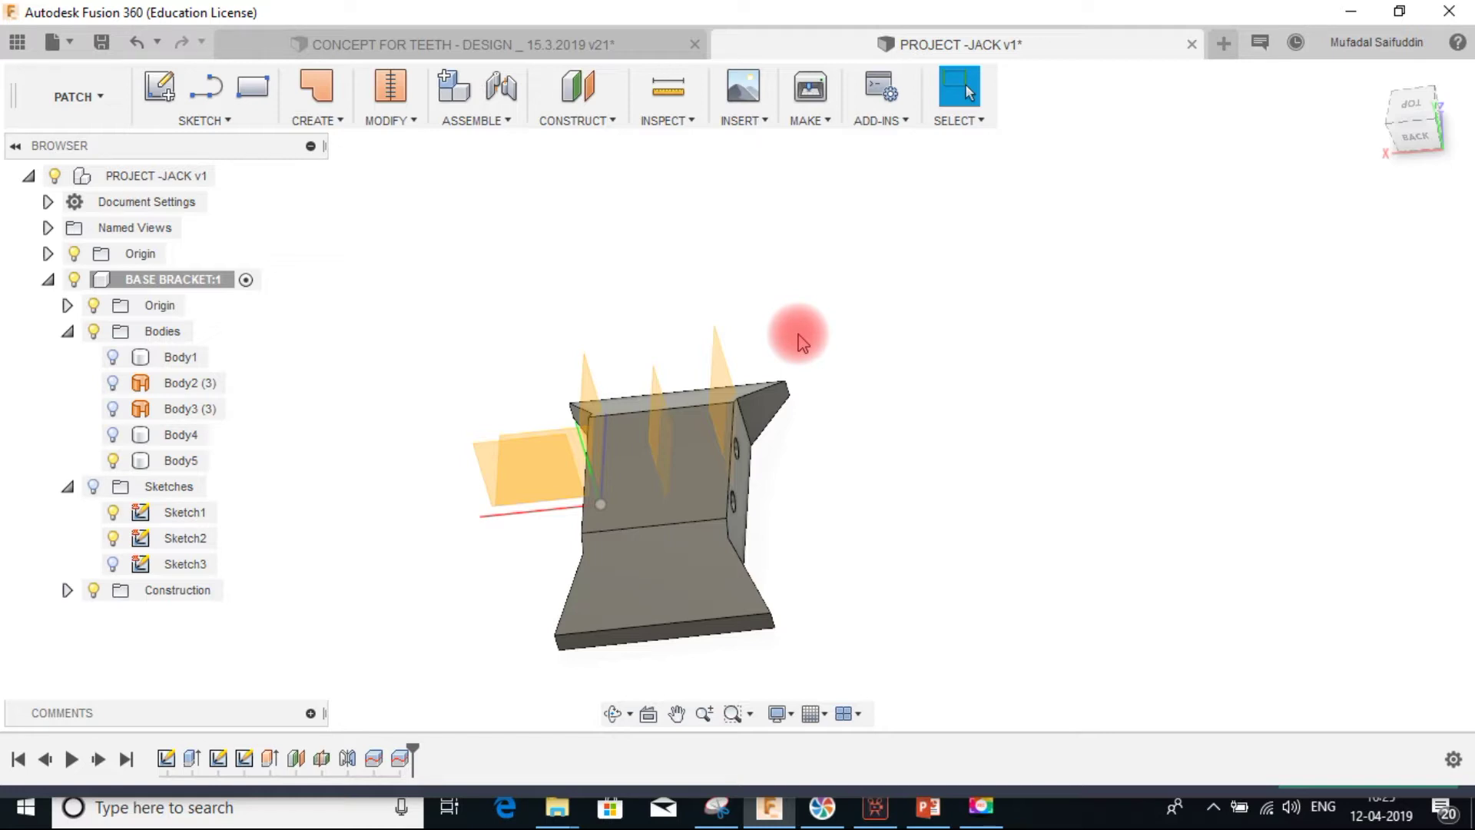
{"action": "key", "text": "f"}
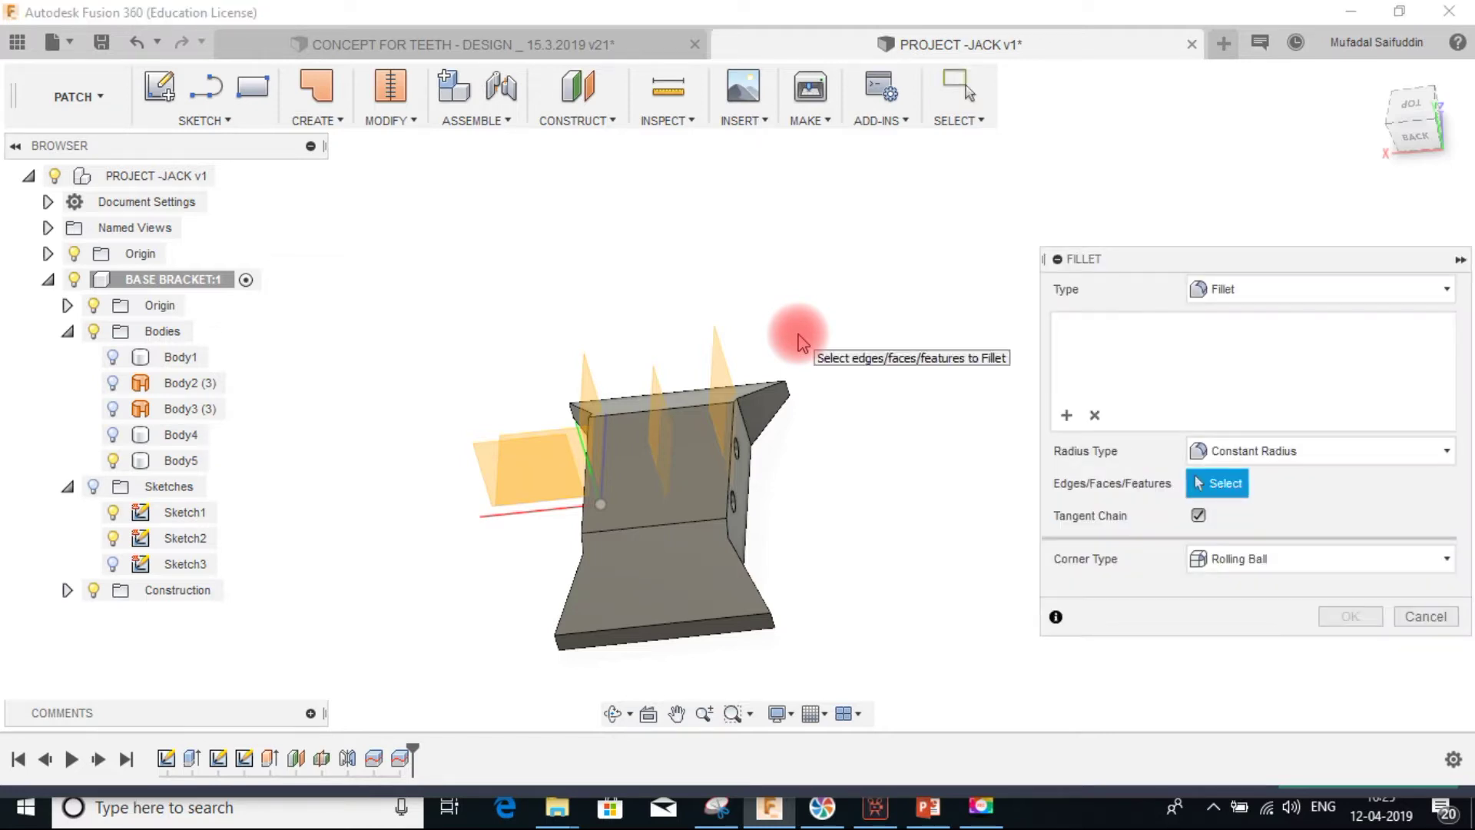
{"action": "key", "text": "Escape"}
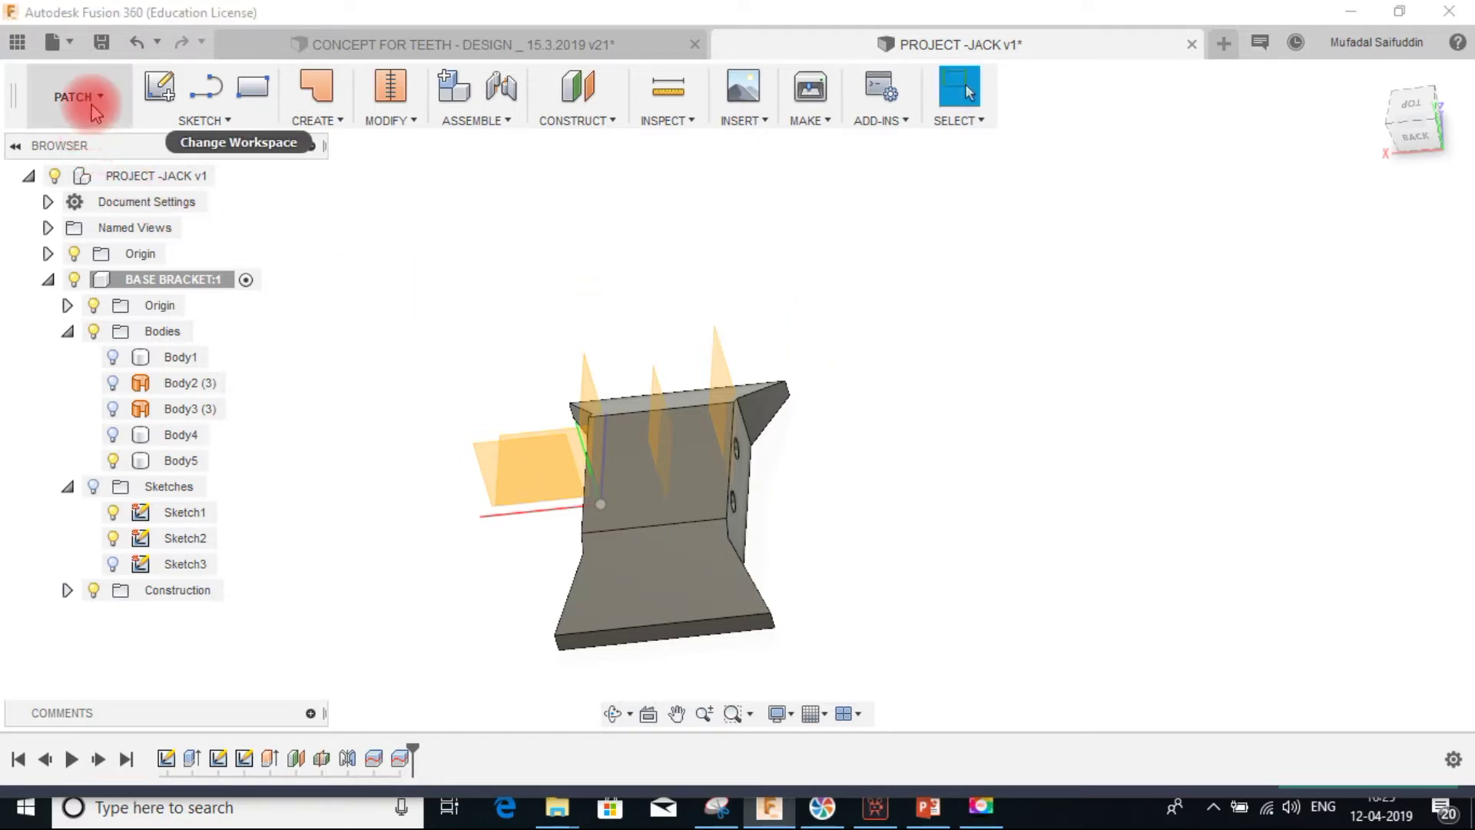
{"action": "left_click", "coordinate": [92, 95]}
{"action": "left_click", "coordinate": [59, 147]}
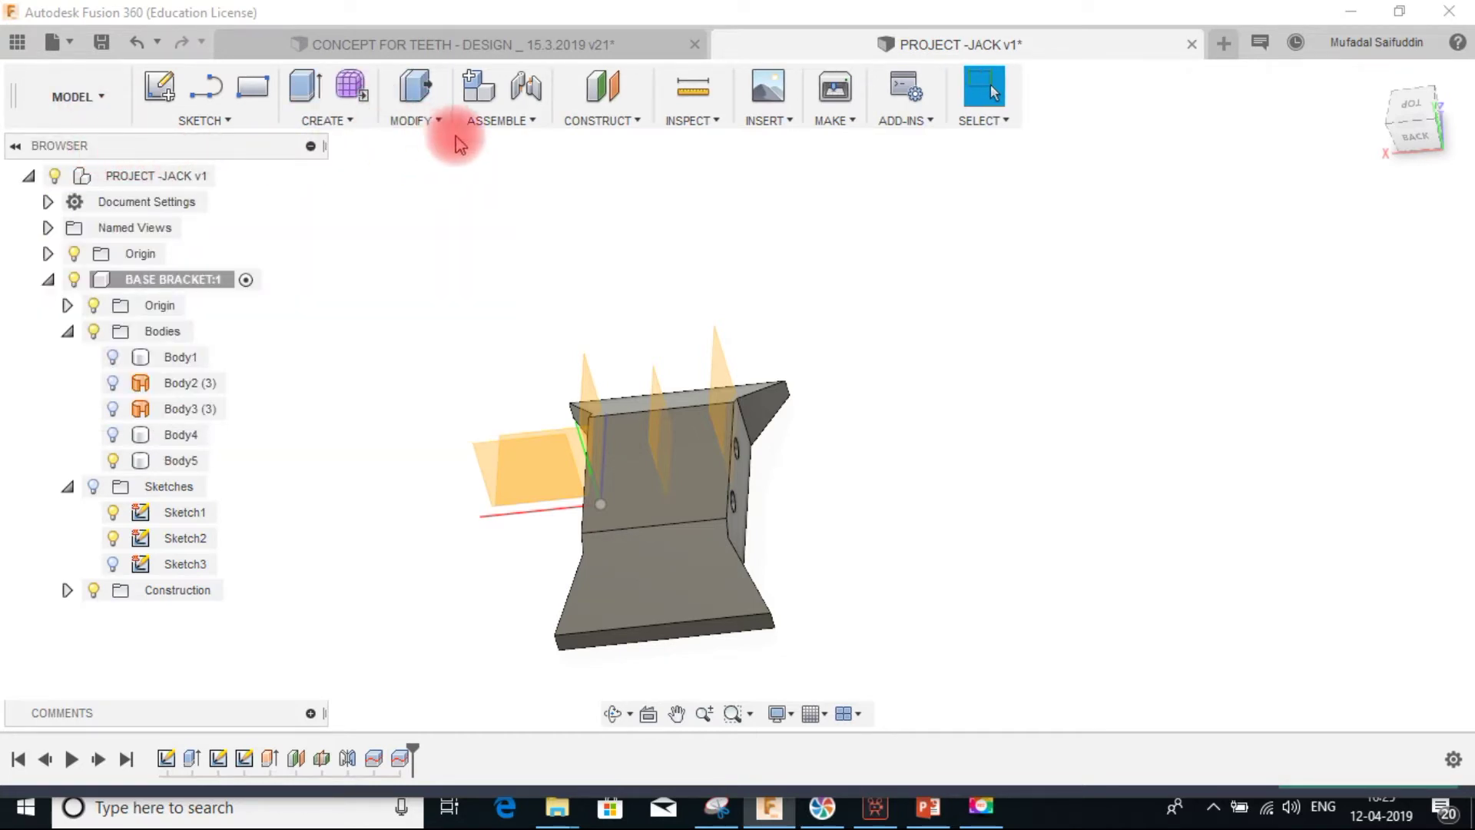
{"action": "left_click", "coordinate": [421, 123]}
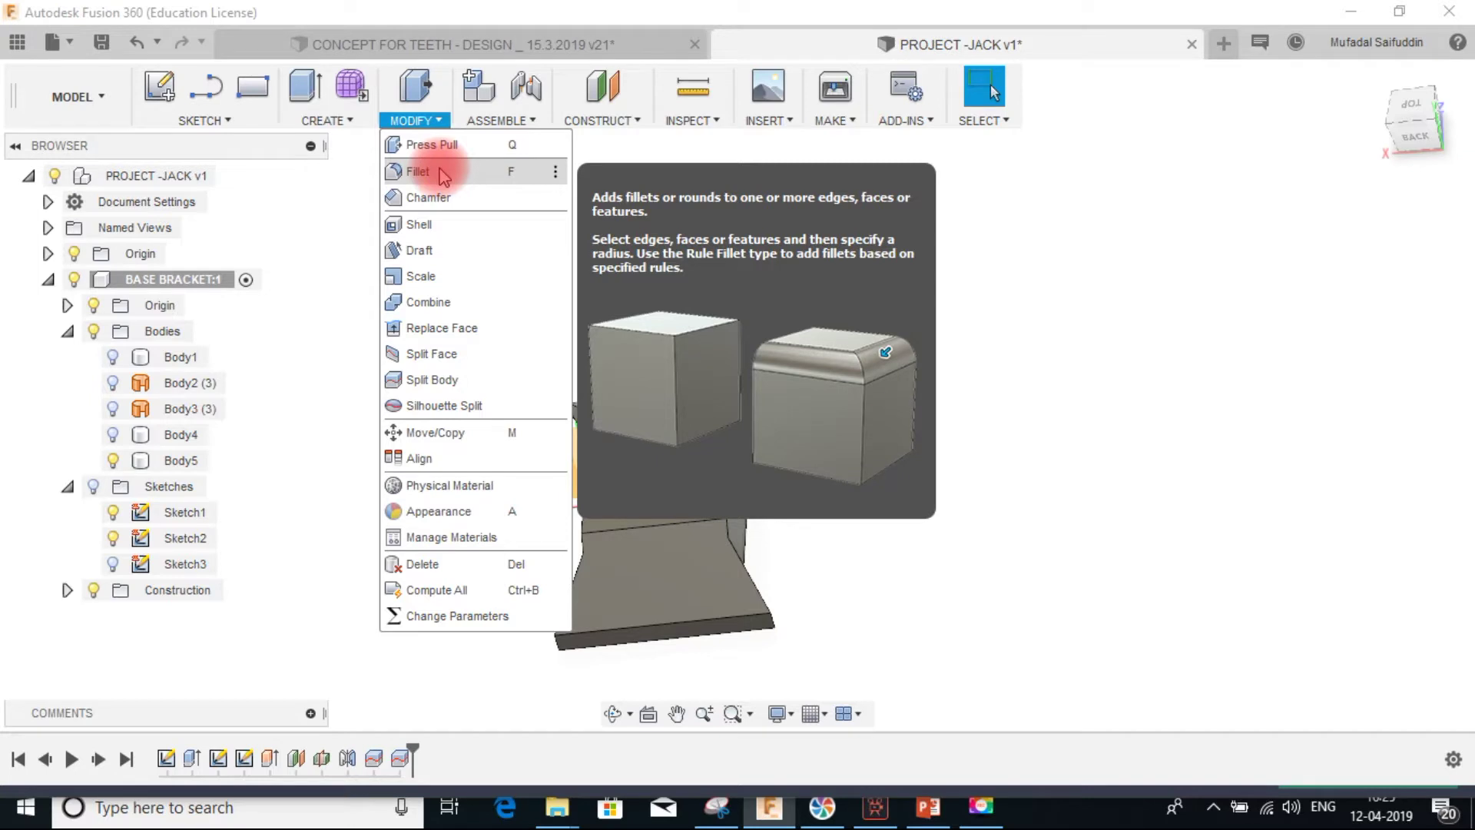
- Fillet Body5's top and lower horizontal bend edges with a 25 mm radius
{"action": "left_click", "coordinate": [511, 173]}
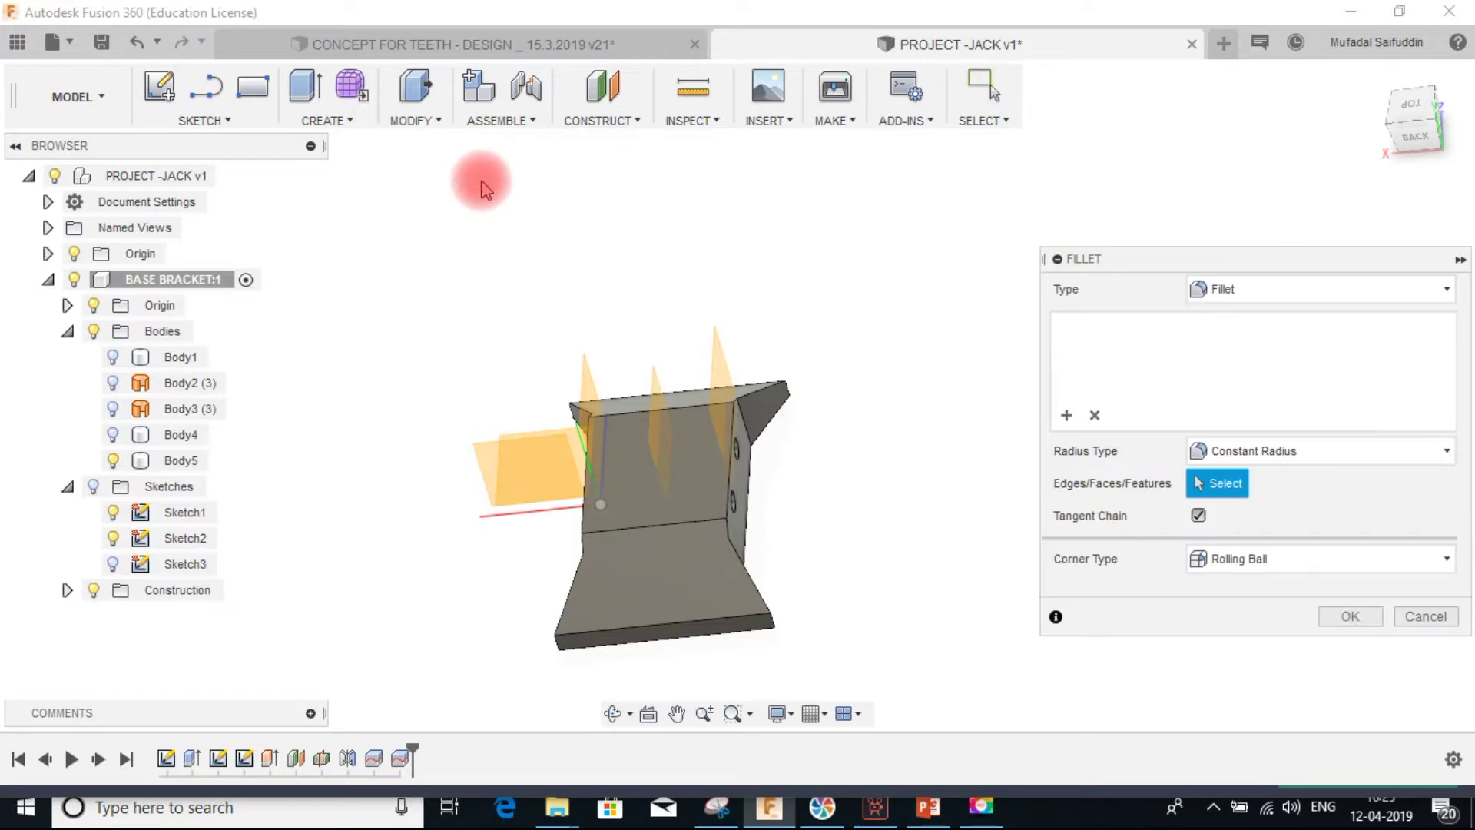
{"action": "left_click", "coordinate": [694, 414]}
{"action": "left_click", "coordinate": [668, 520]}
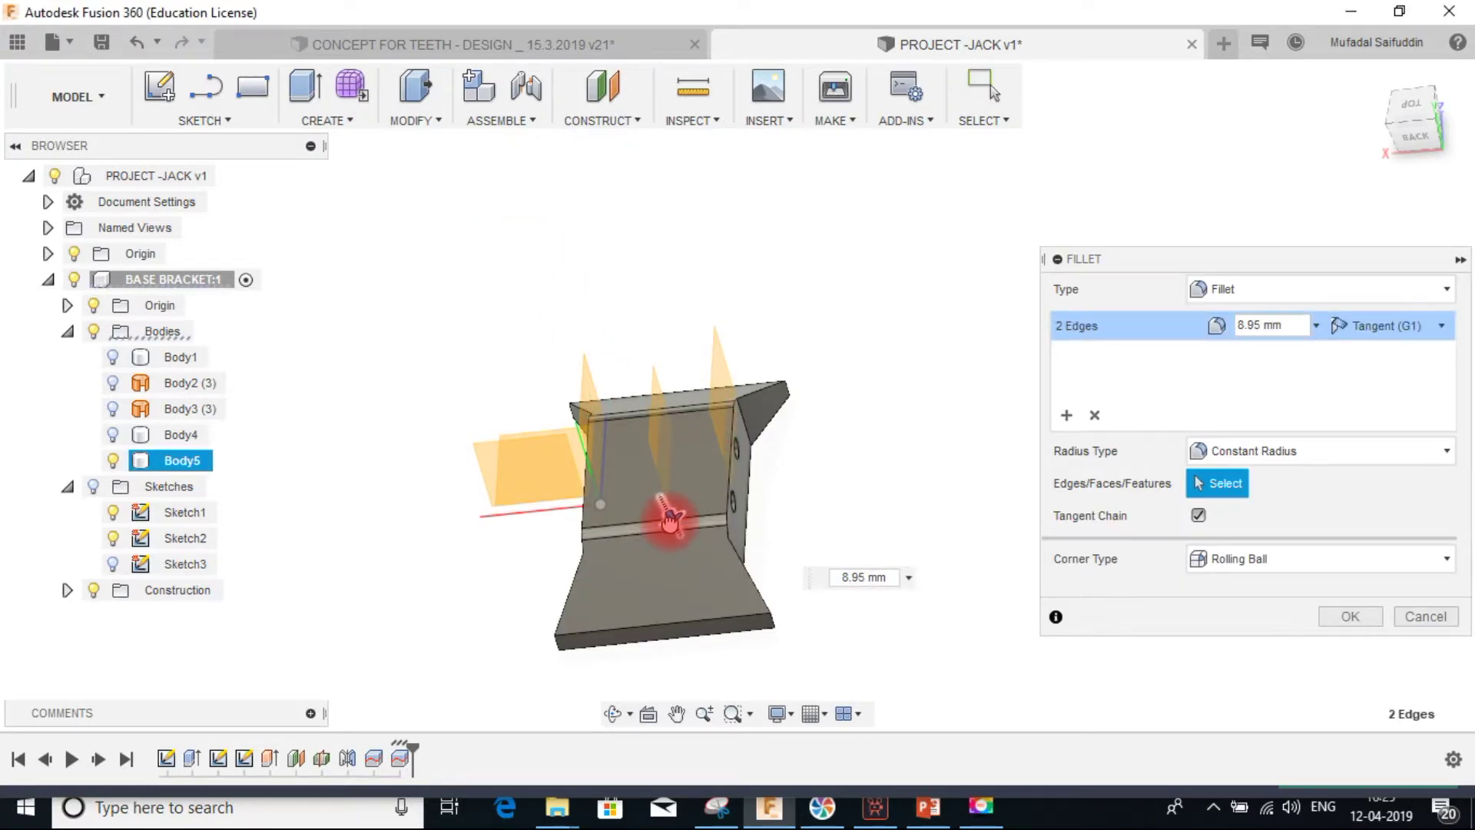
{"action": "left_click_drag", "start_coordinate": [668, 520], "coordinate": [676, 517]}
{"action": "left_click_drag", "start_coordinate": [1307, 326], "coordinate": [1140, 332]}
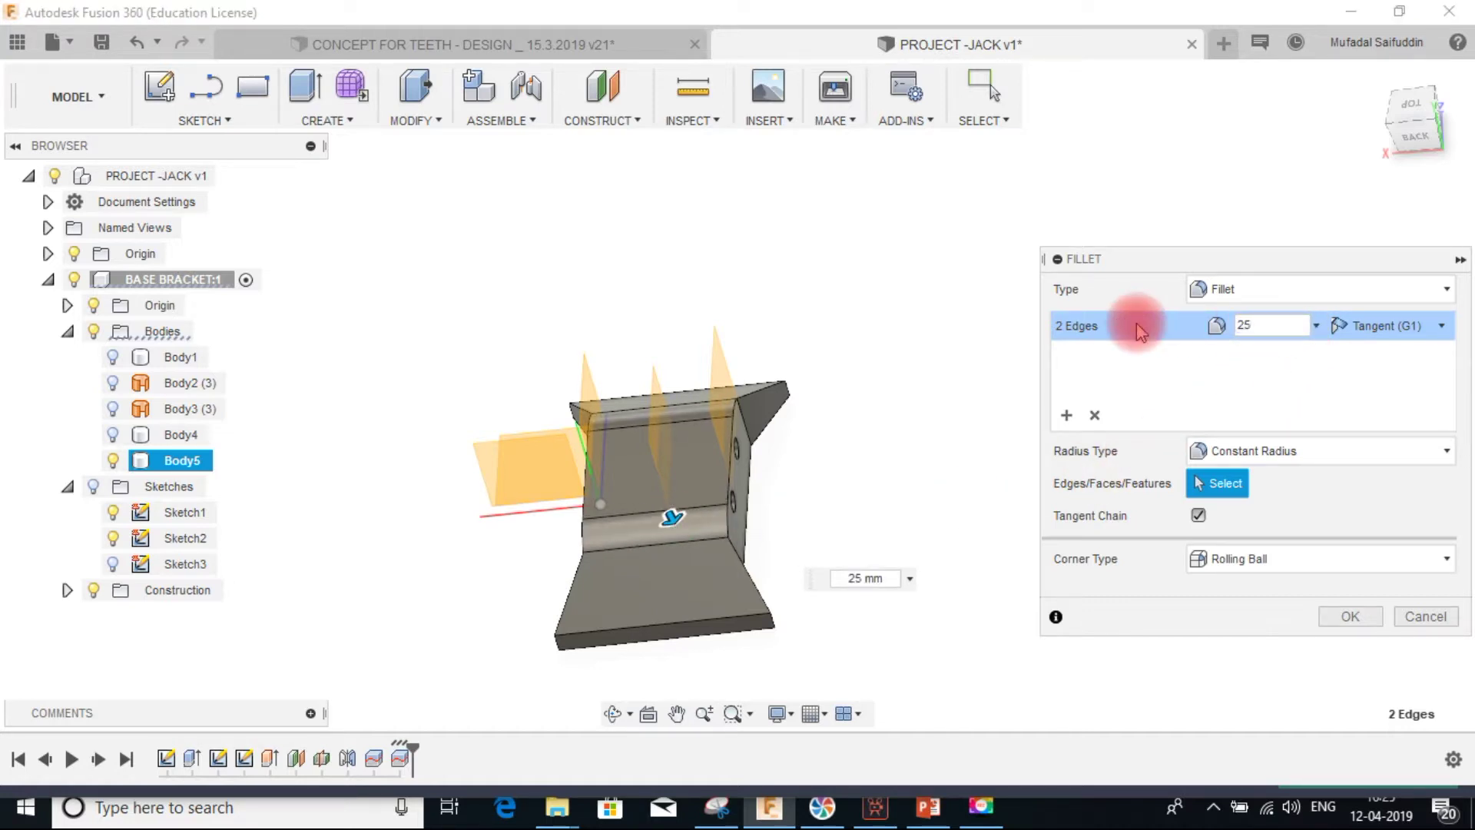
{"action": "left_click_drag", "start_coordinate": [1267, 326], "coordinate": [1214, 321]}
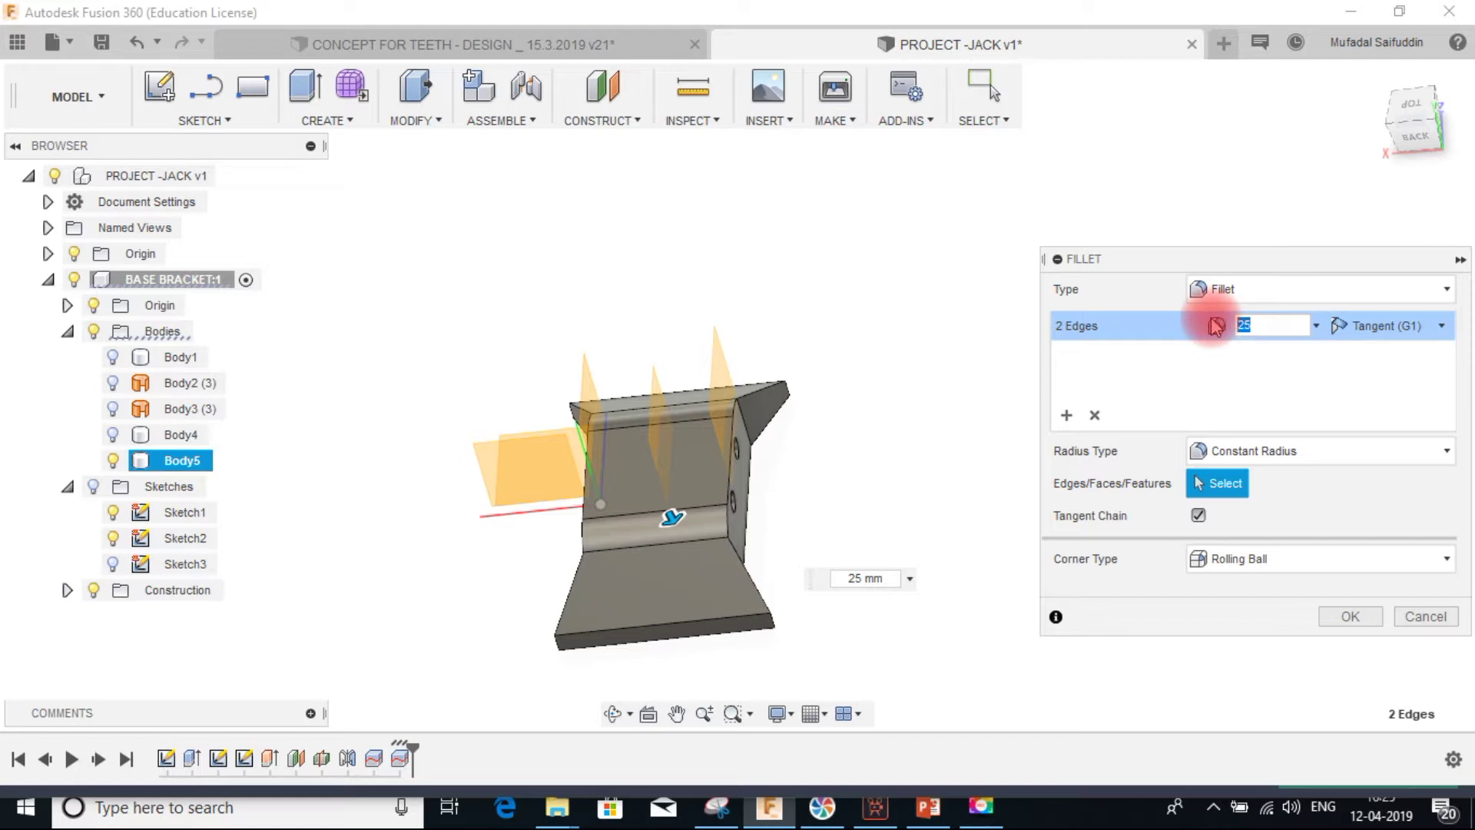
{"action": "key", "text": "Return"}
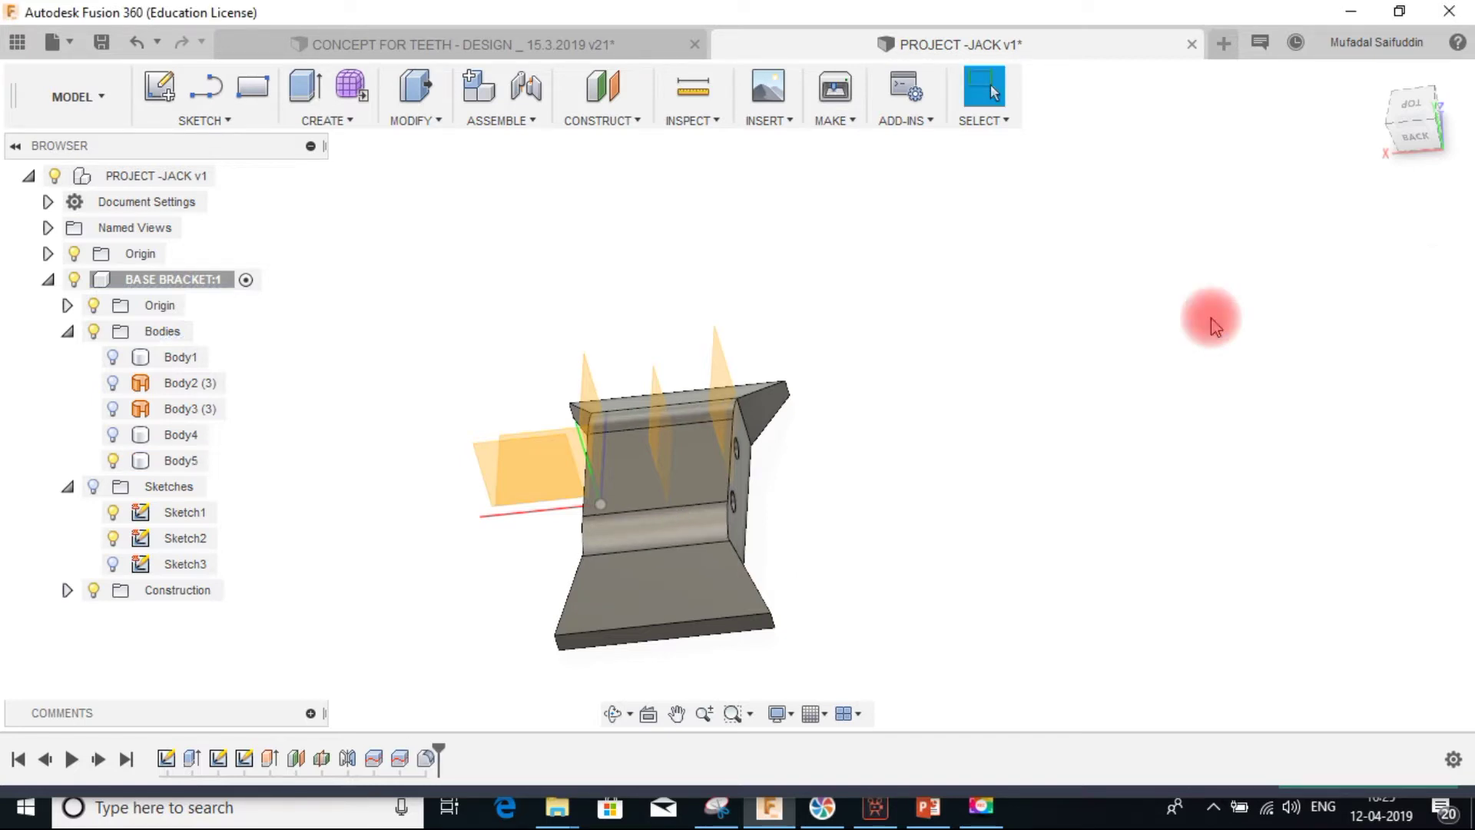
{"action": "left_click", "coordinate": [695, 487]}
- Start a new fillet and select the upper and lower edges on both sides of the bracket
{"action": "middle_click_drag", "start_coordinate": [695, 487], "coordinate": [684, 517], "text": "shift"}
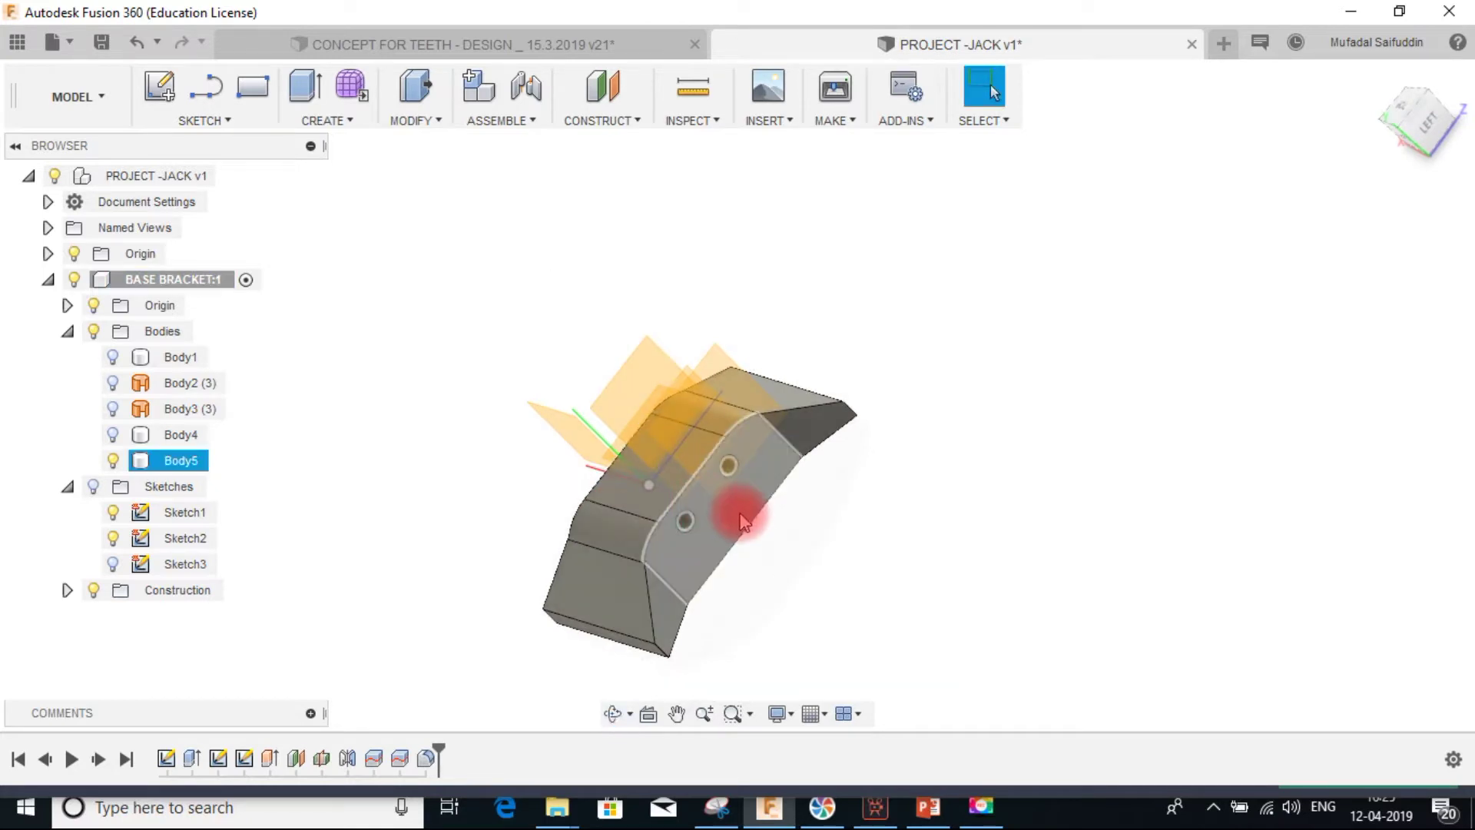
{"action": "key", "text": "f"}
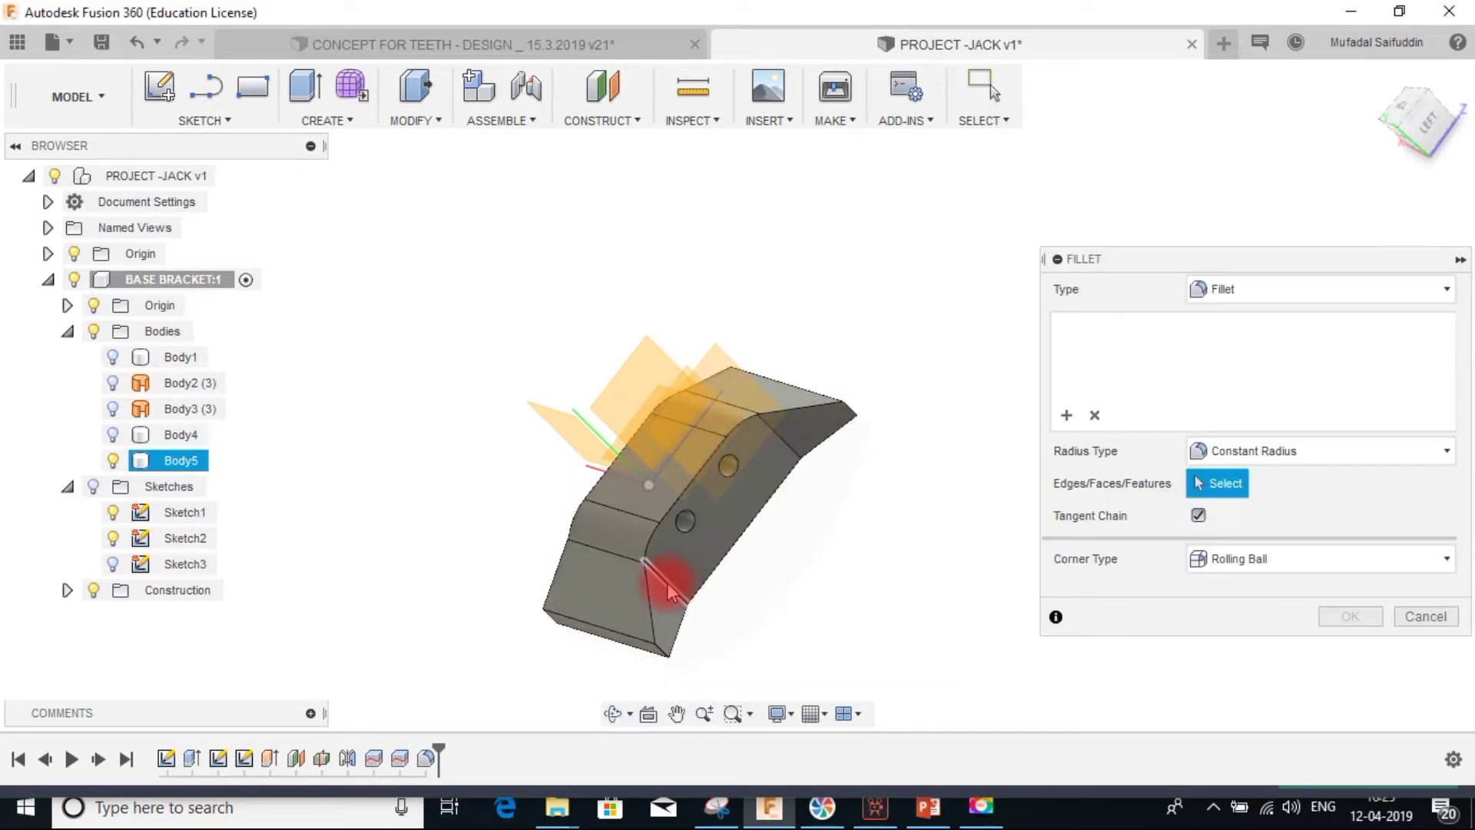
{"action": "left_click", "coordinate": [669, 588]}
{"action": "left_click", "coordinate": [789, 444]}
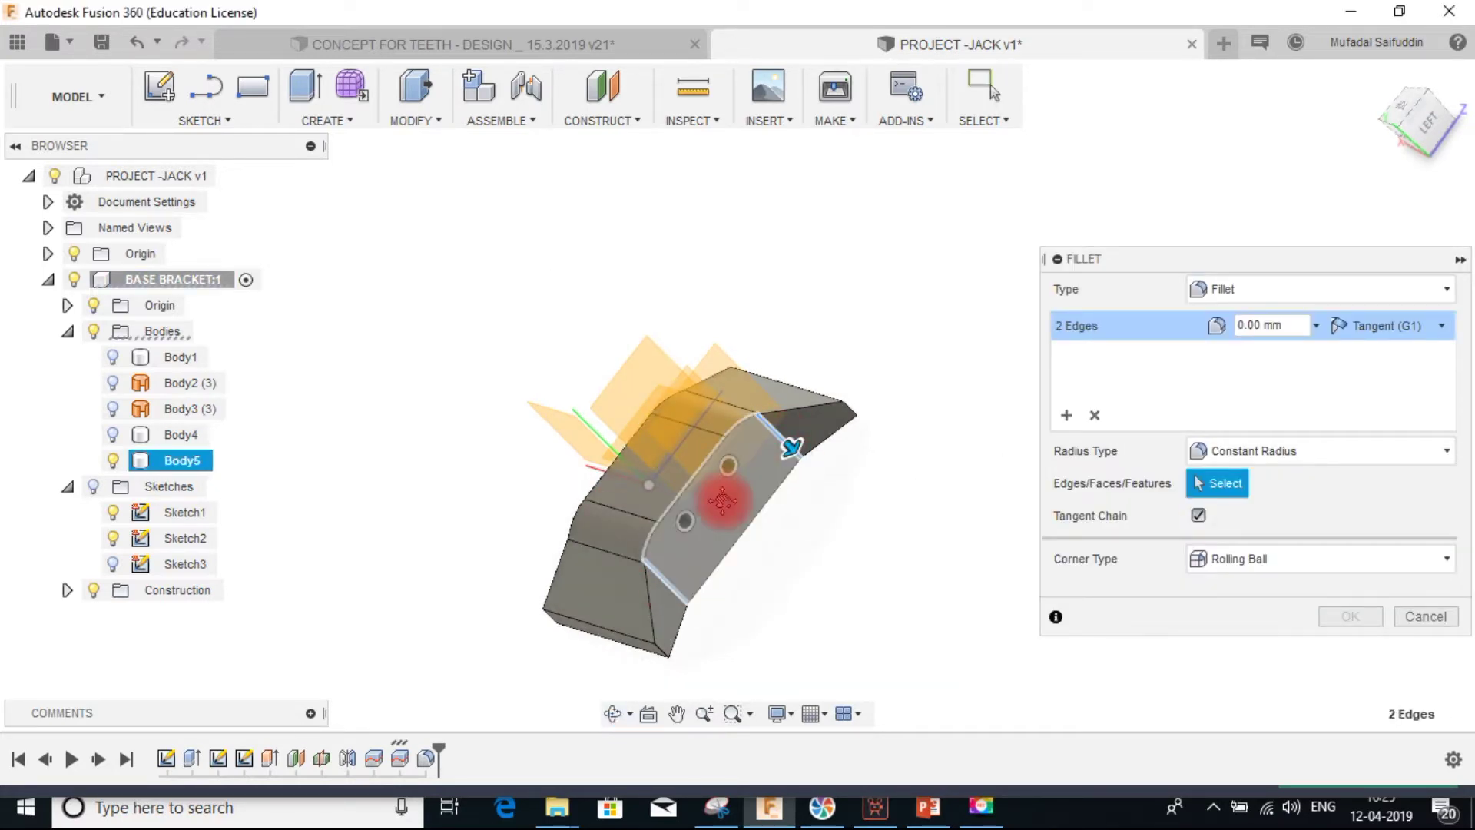
{"action": "middle_click_drag", "start_coordinate": [717, 500], "coordinate": [784, 491]}
{"action": "key", "text": "Escape"}
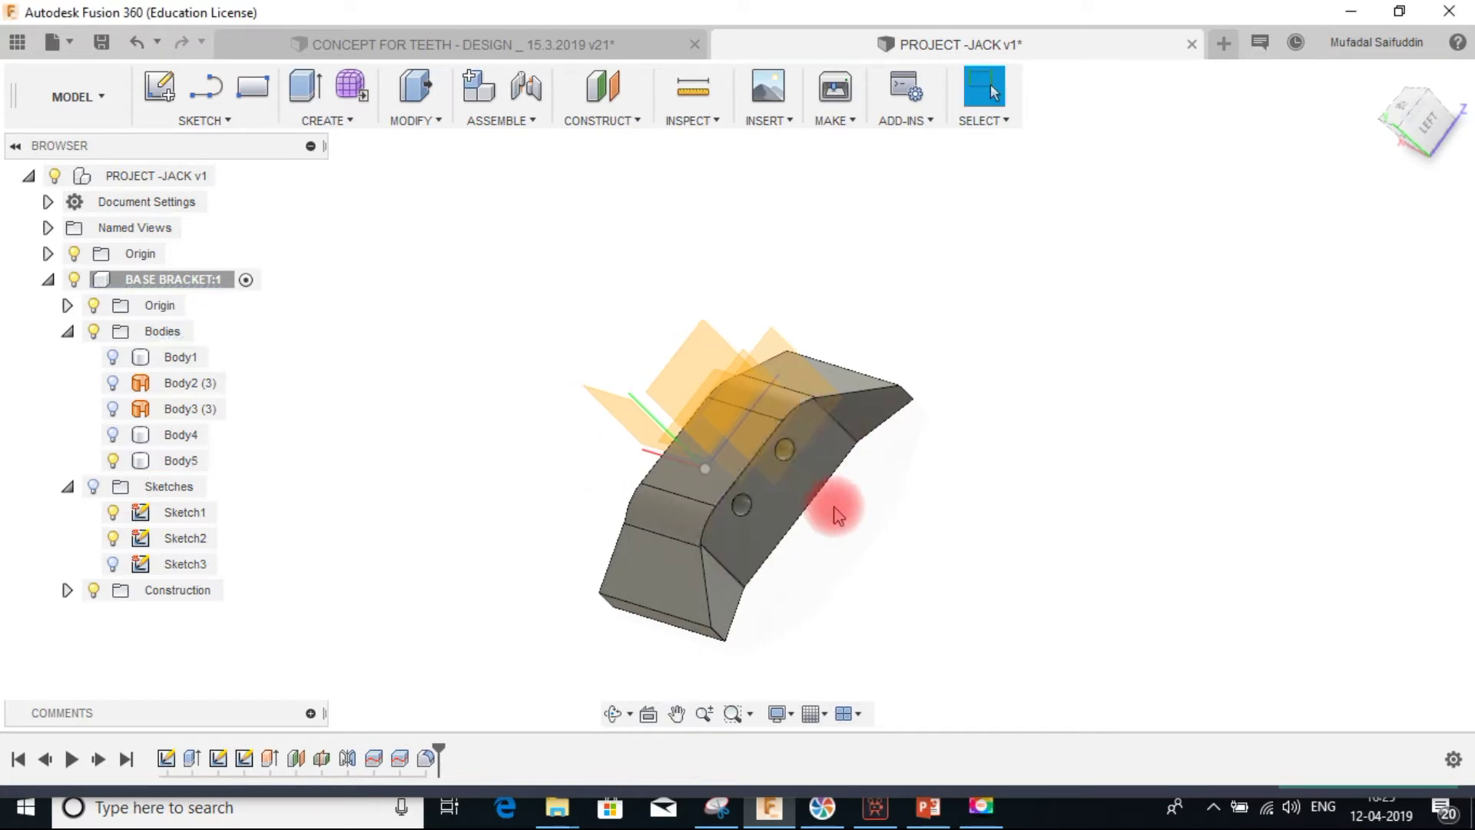
{"action": "key", "text": "f"}
{"action": "left_click", "coordinate": [716, 565]}
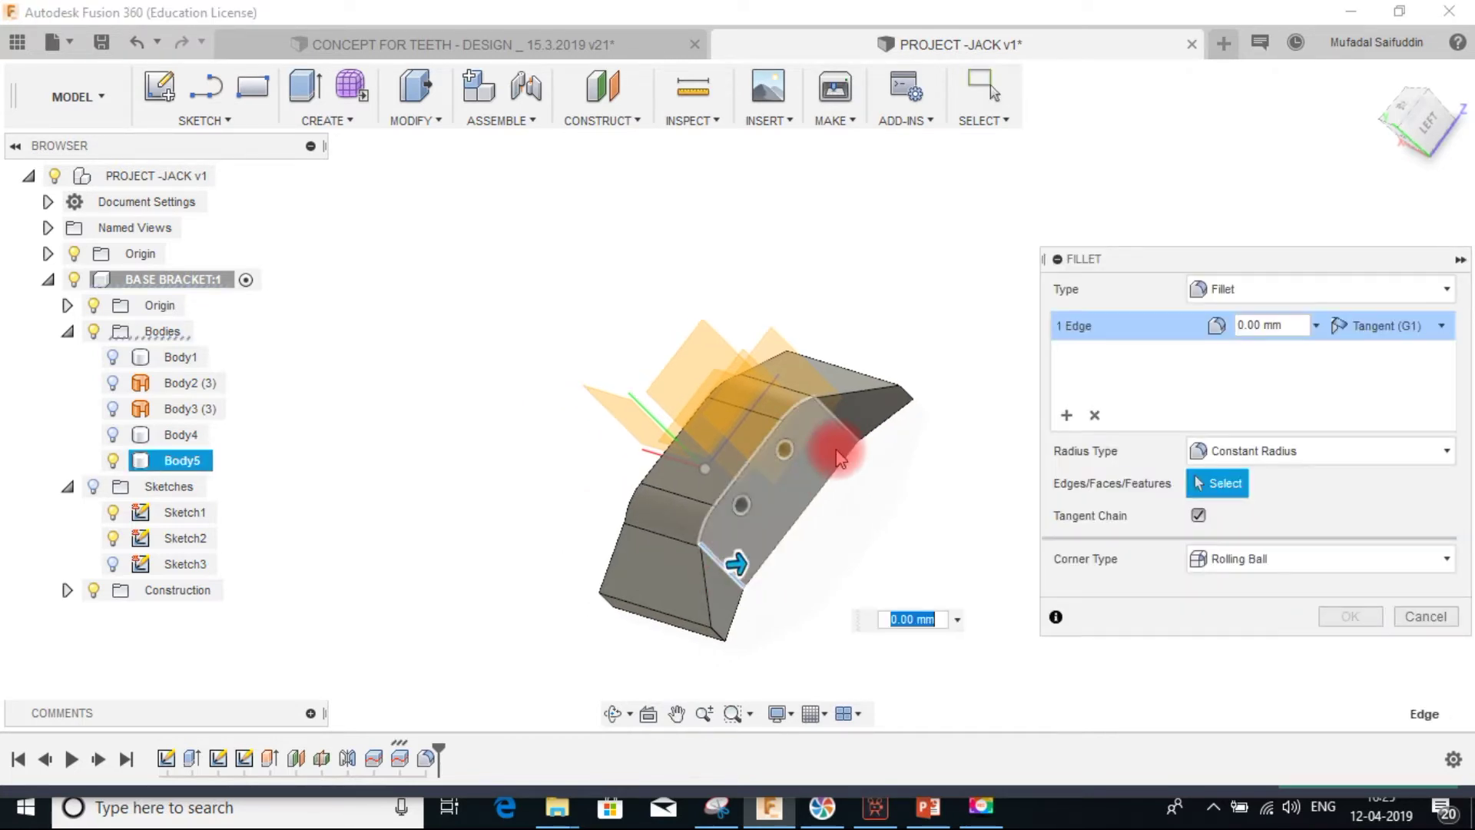
{"action": "left_click", "coordinate": [847, 433]}
{"action": "middle_click_drag", "start_coordinate": [806, 471], "coordinate": [833, 537], "text": "shift"}
{"action": "left_click", "coordinate": [714, 558]}
{"action": "left_click", "coordinate": [591, 422]}
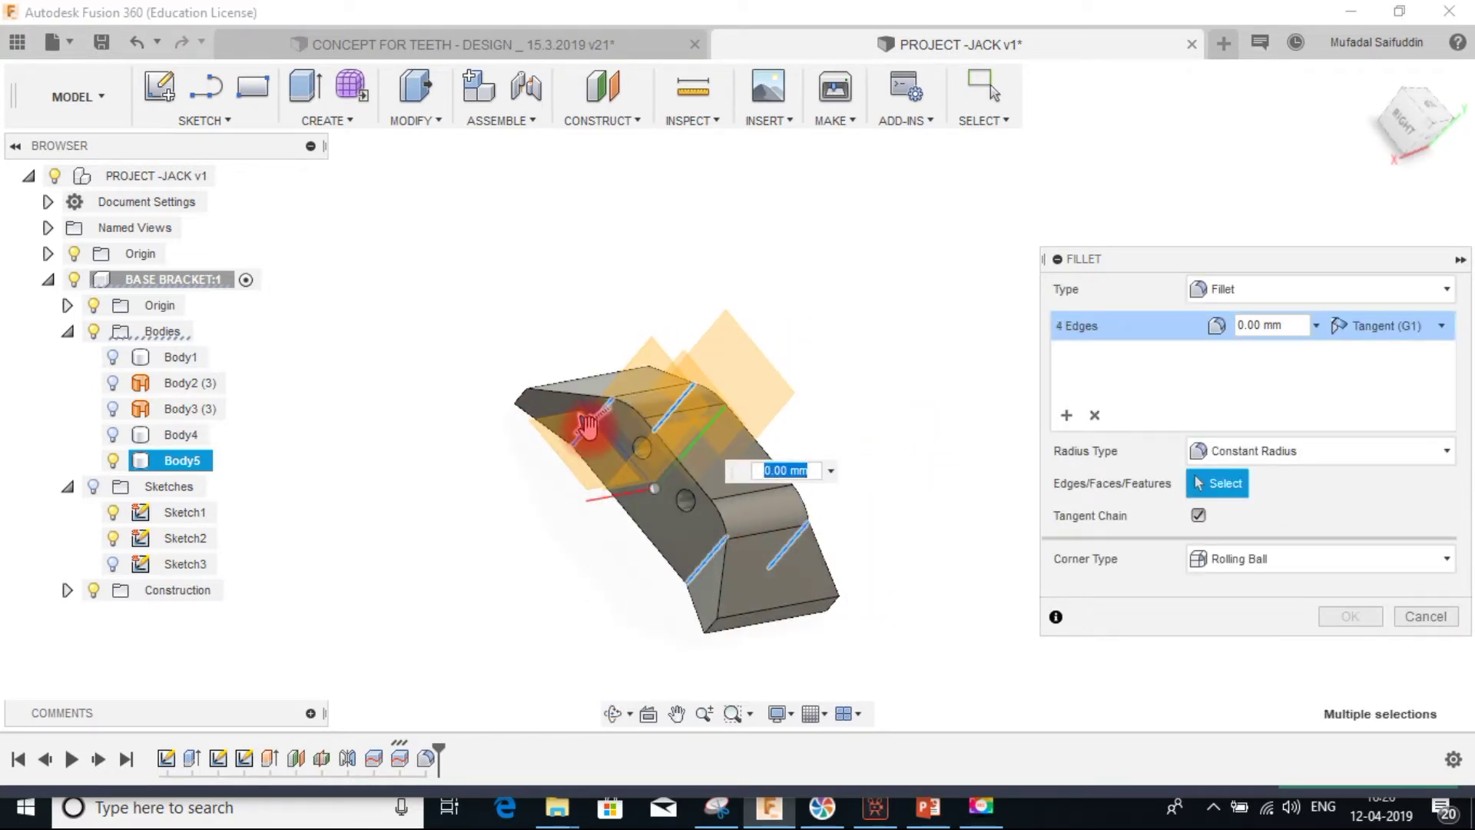
- Set the four-edge fillet radius to 35 mm and apply it
{"action": "left_click_drag", "start_coordinate": [586, 425], "coordinate": [584, 427]}
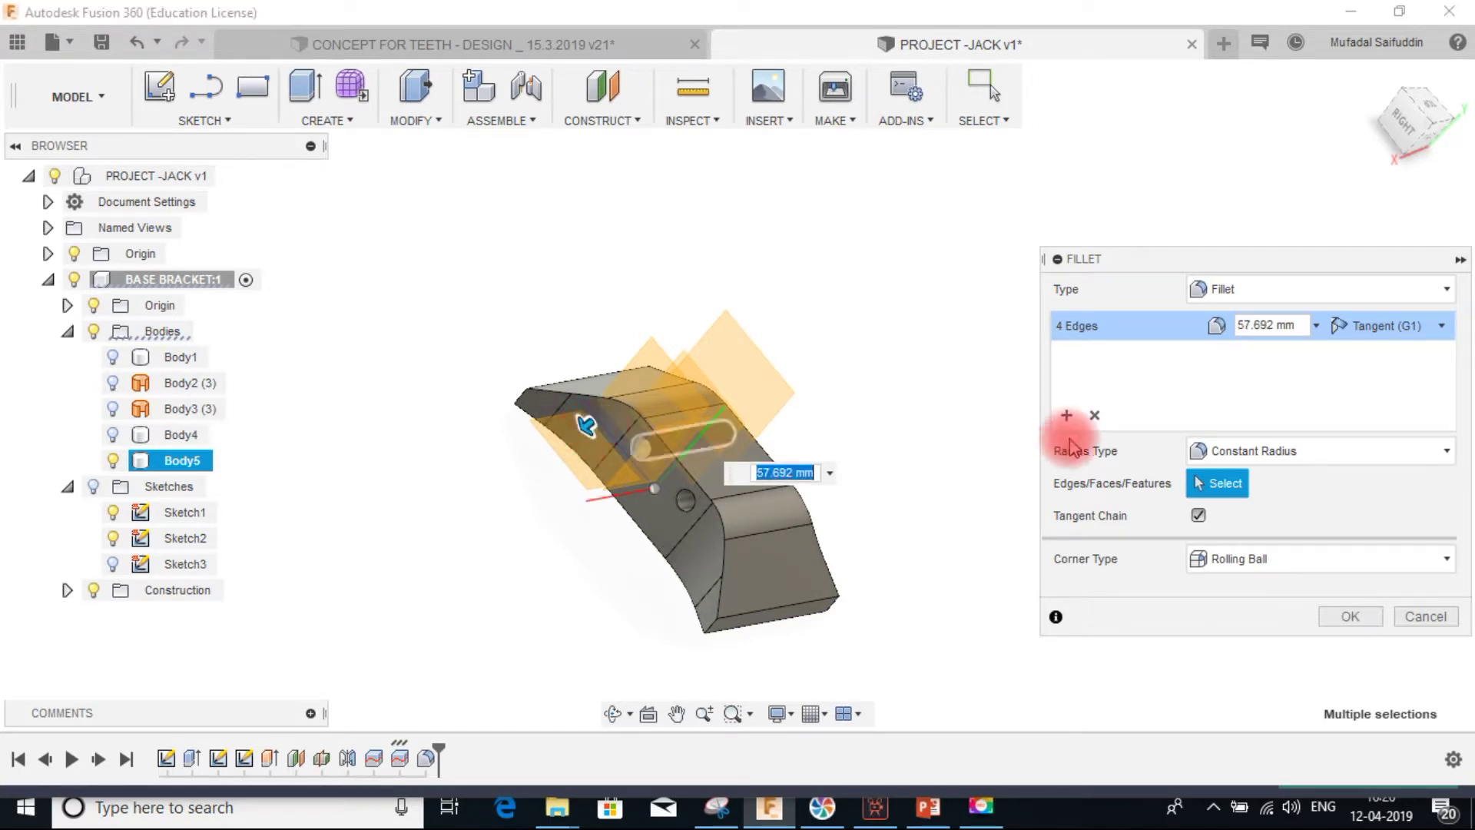
{"action": "left_click", "coordinate": [1294, 321]}
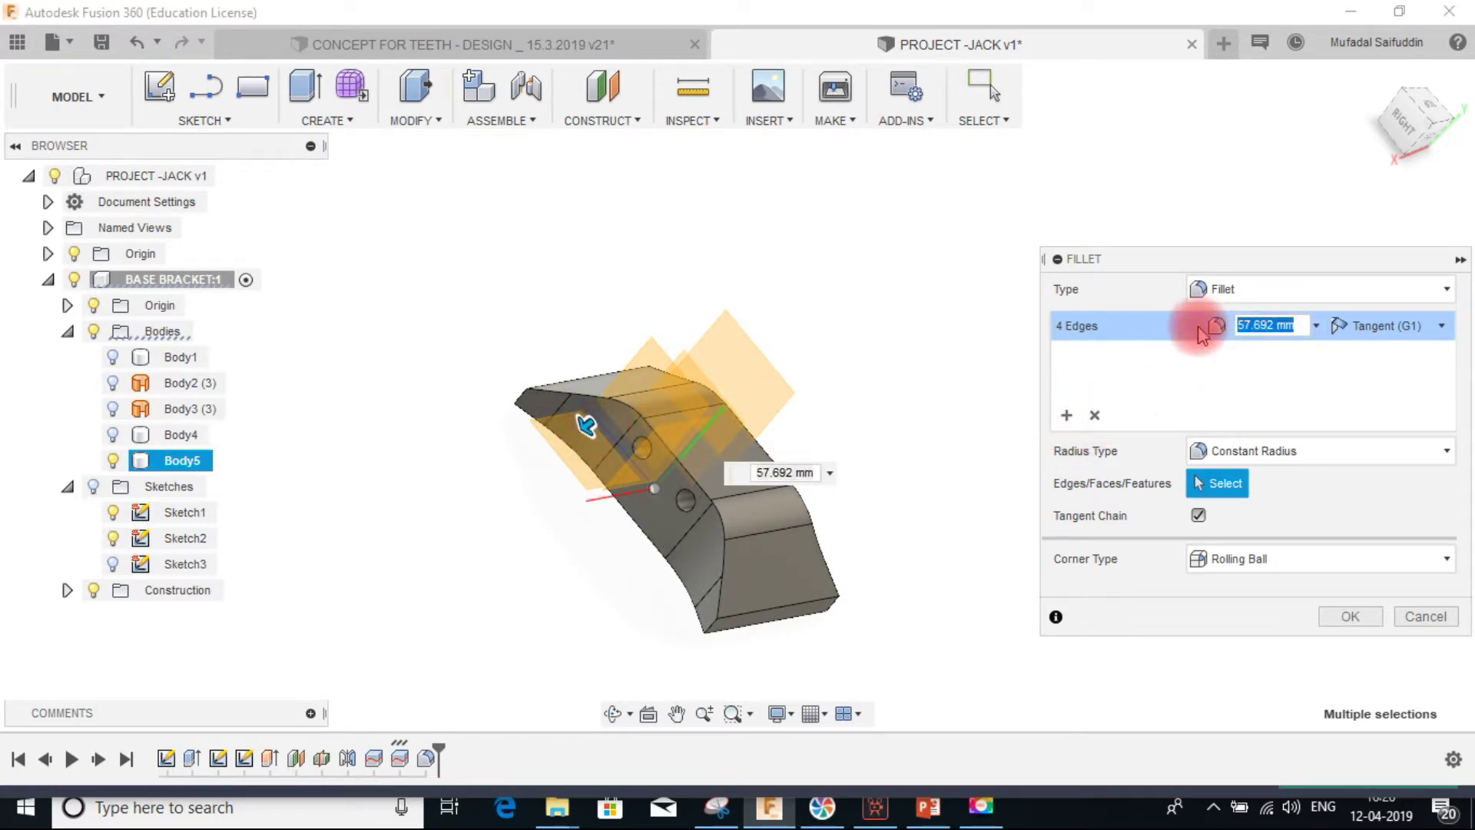
{"action": "type", "text": "35"}
{"action": "mouse_move", "coordinate": [849, 438]}
{"action": "middle_mouse_down", "text": "shift"}
{"action": "mouse_move", "coordinate": [767, 471]}
{"action": "mouse_move", "coordinate": [609, 497]}
{"action": "mouse_move", "coordinate": [602, 514]}
{"action": "mouse_move", "coordinate": [667, 518]}
{"action": "mouse_move", "coordinate": [695, 480]}
{"action": "mouse_move", "coordinate": [800, 431]}
{"action": "mouse_move", "coordinate": [845, 437]}
{"action": "middle_mouse_up", "text": "shift"}
{"action": "left_click", "coordinate": [1342, 613]}
{"action": "middle_click_drag", "start_coordinate": [719, 527], "coordinate": [751, 586], "text": "shift"}
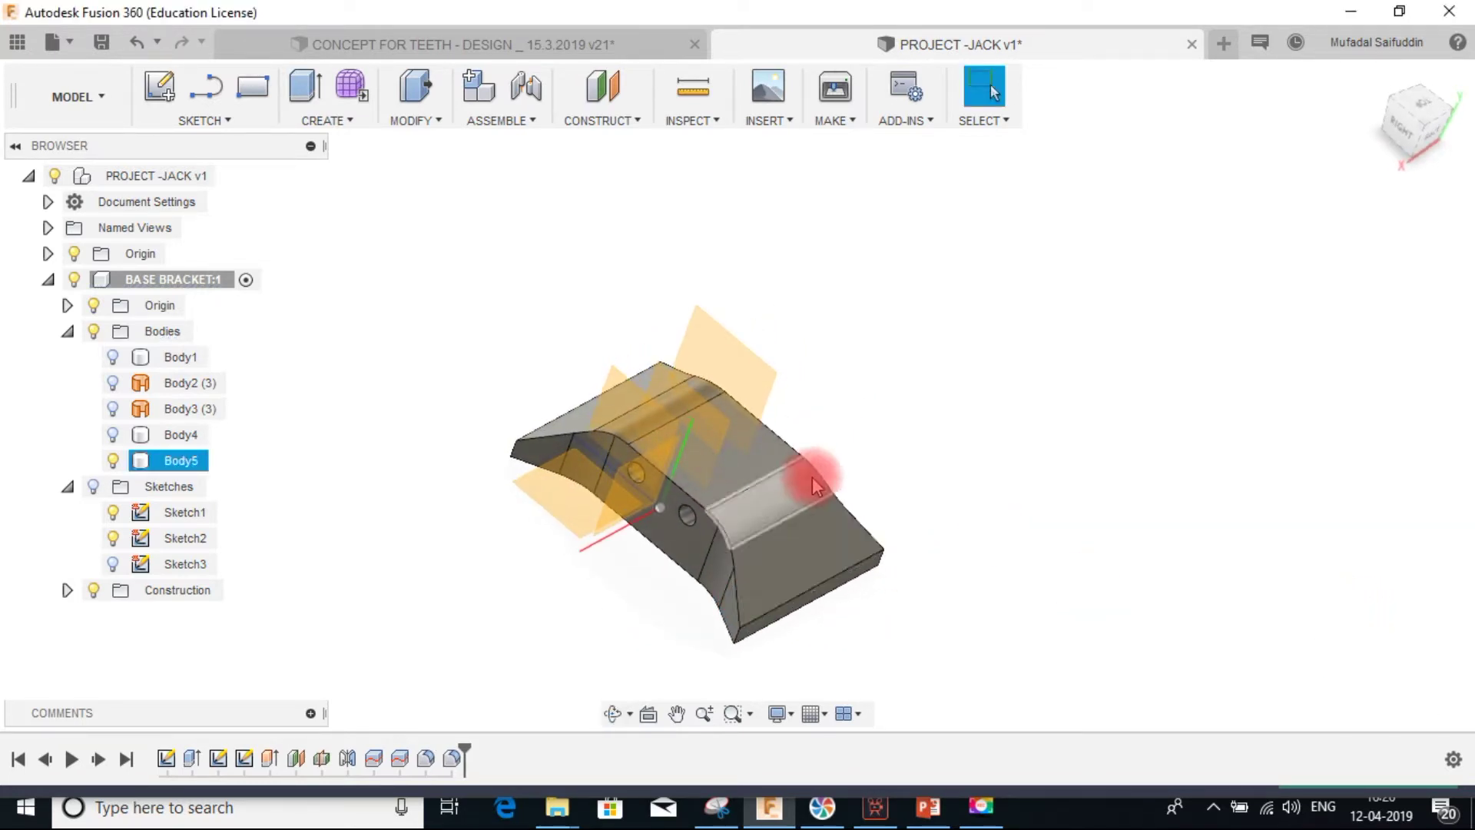
{"action": "left_click", "coordinate": [806, 450]}
- Start a fillet on the bottom corner edge and set its radius to 8 mm
{"action": "key", "text": "f"}
{"action": "scroll", "coordinate": [741, 651], "scroll_direction": "up", "scroll_amount": 3}
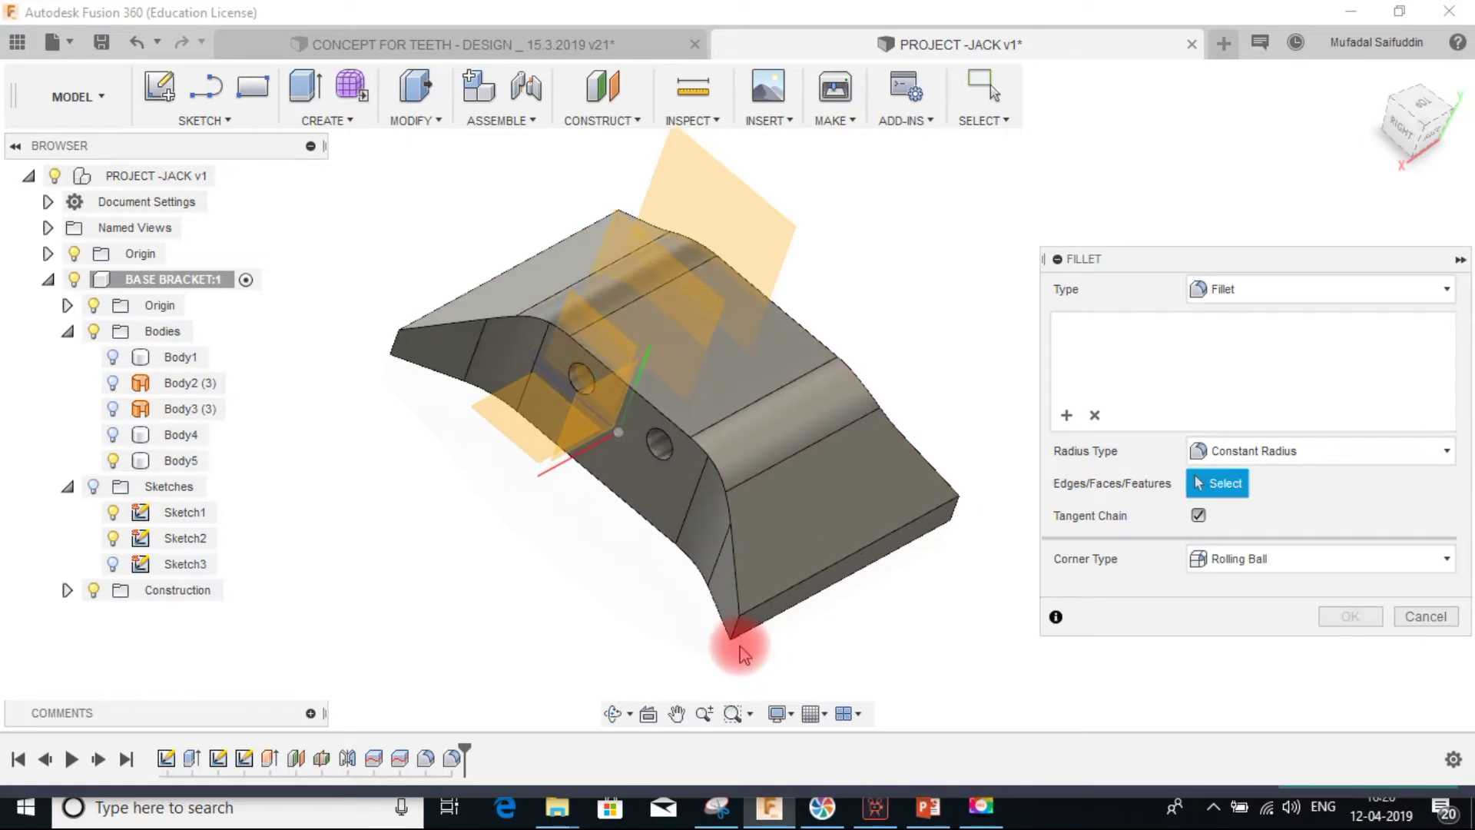
{"action": "left_click", "coordinate": [733, 626]}
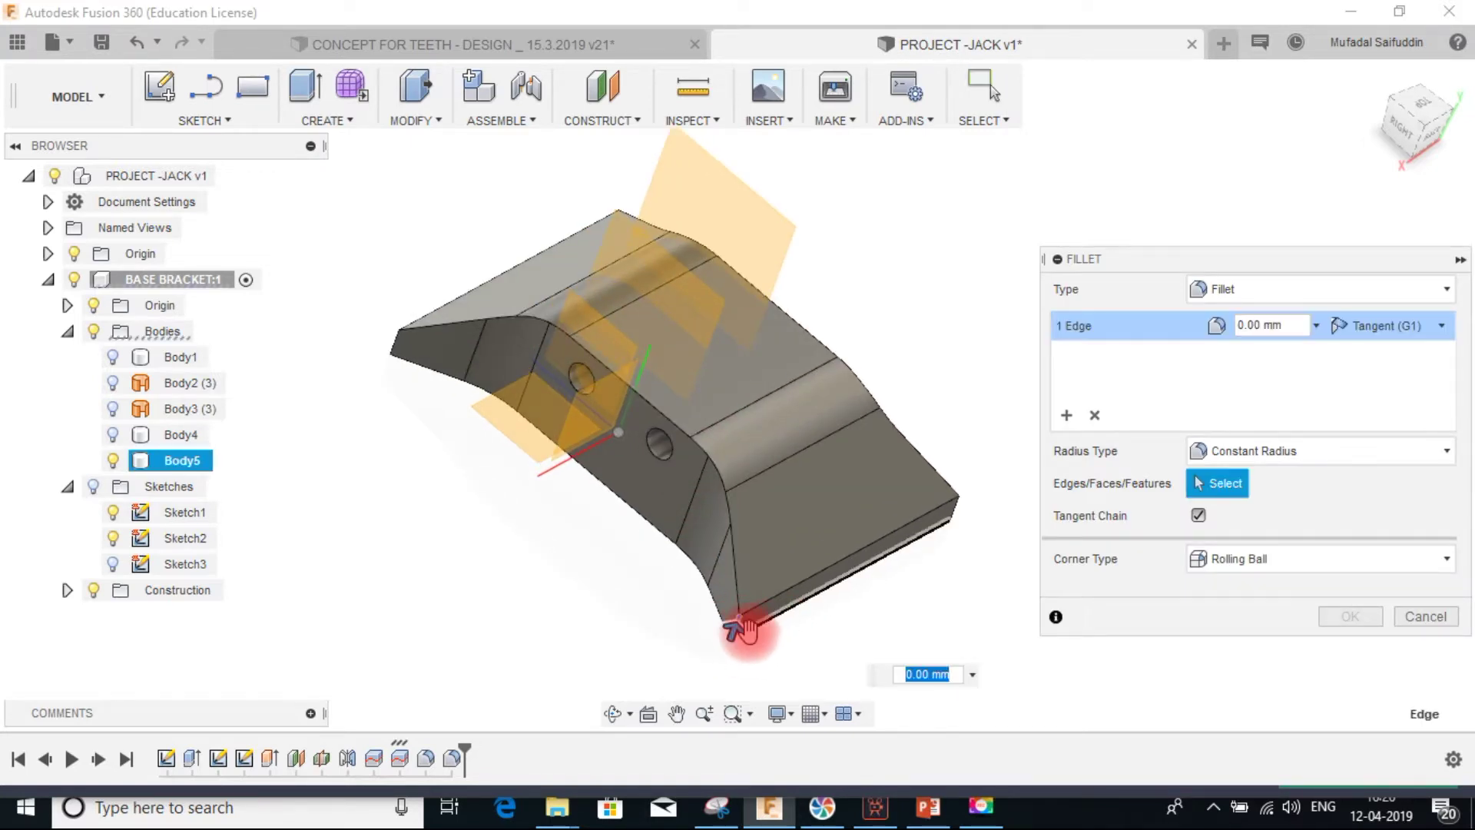
{"action": "middle_click_drag", "start_coordinate": [751, 624], "coordinate": [697, 593], "text": "shift"}
{"action": "left_click", "coordinate": [1280, 330]}
{"action": "left_click_drag", "start_coordinate": [1281, 332], "coordinate": [1122, 332]}
{"action": "type", "text": "8"}
- Add the other three corner edges to the 8 mm fillet and apply it
{"action": "middle_click_drag", "start_coordinate": [675, 471], "coordinate": [759, 549], "text": "shift"}
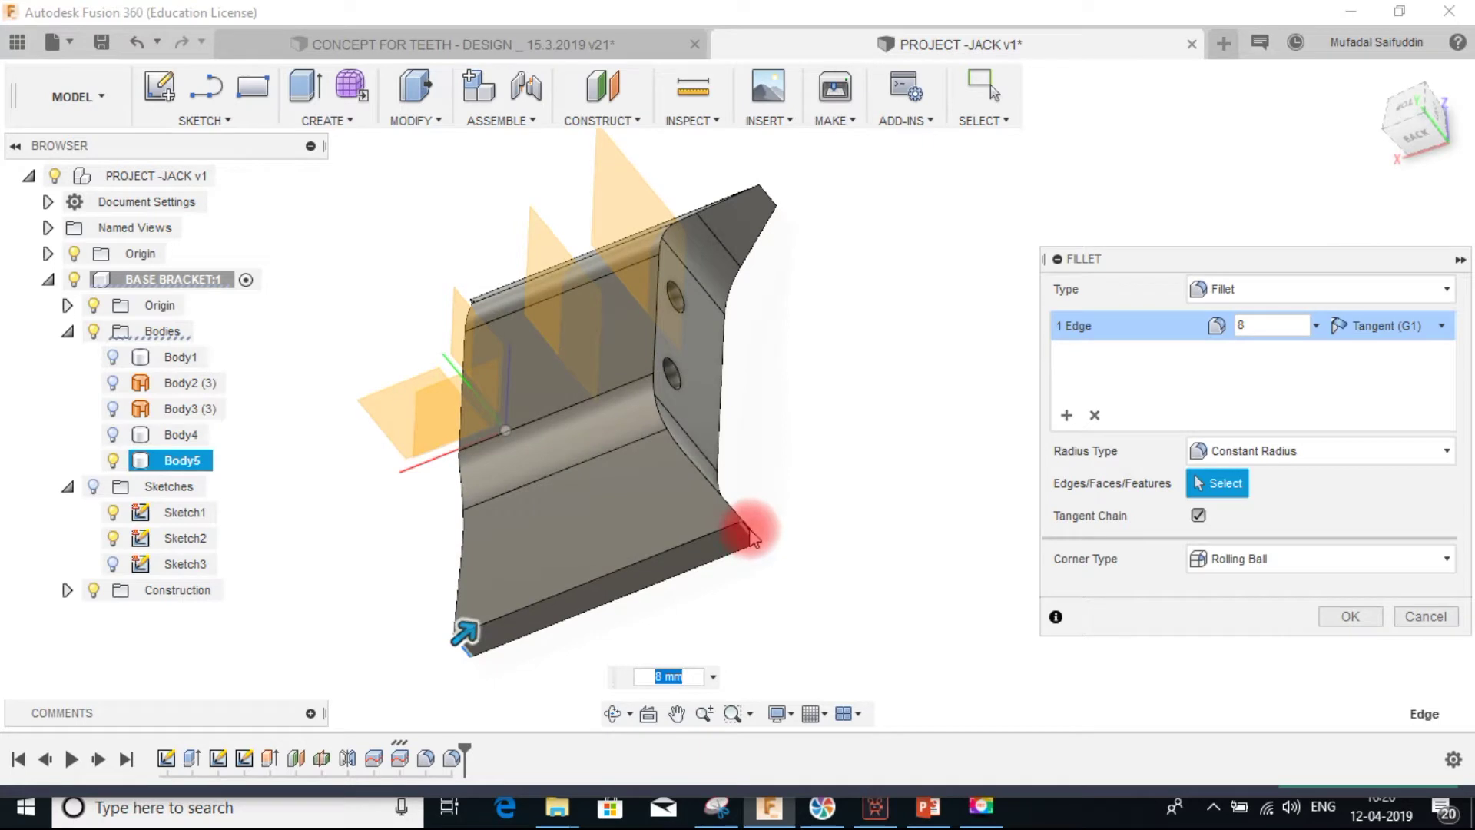
{"action": "left_click", "coordinate": [749, 536]}
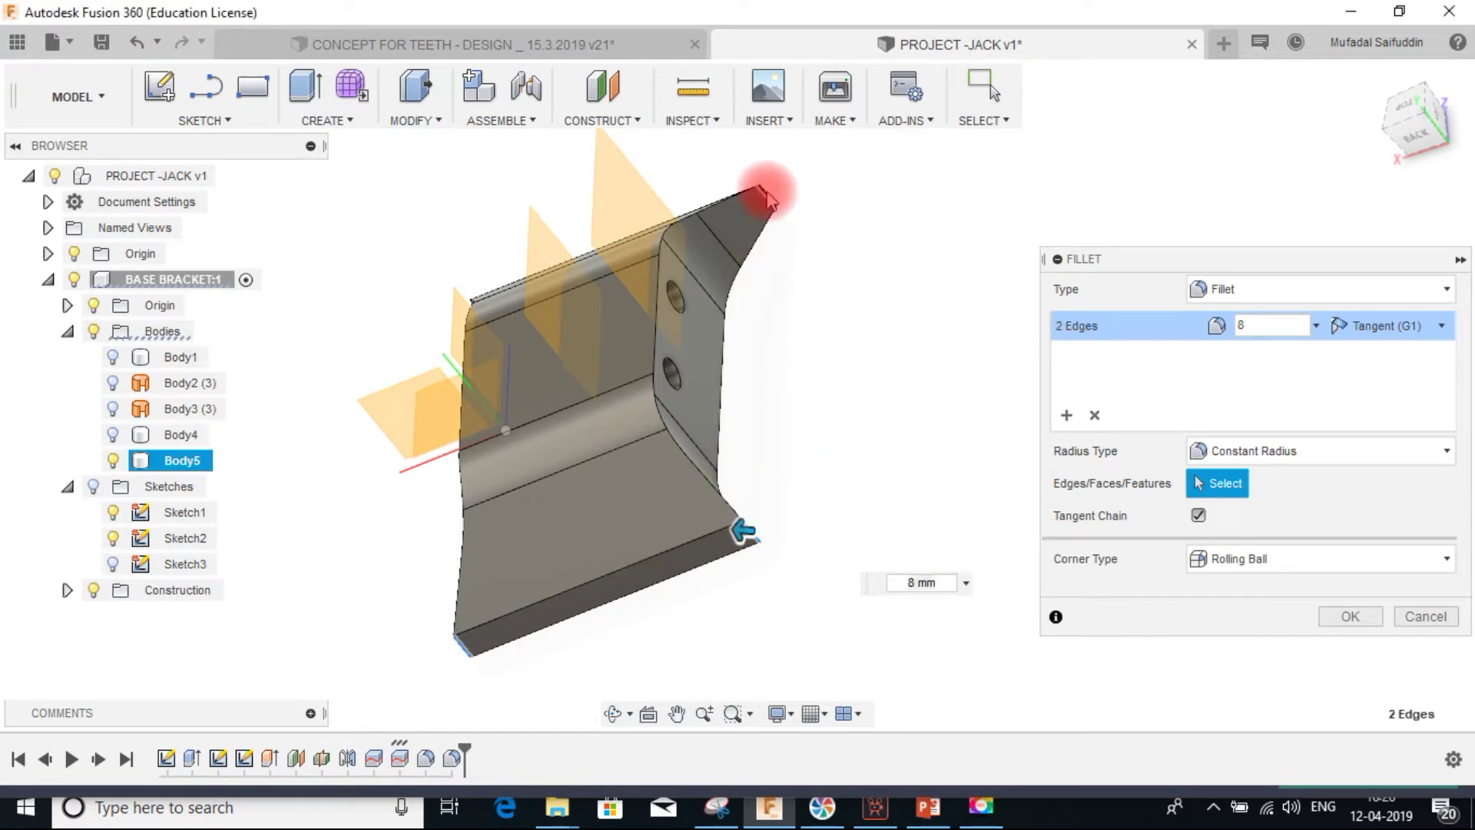
{"action": "left_click", "coordinate": [762, 199]}
{"action": "middle_click_drag", "start_coordinate": [726, 326], "coordinate": [482, 405], "text": "shift"}
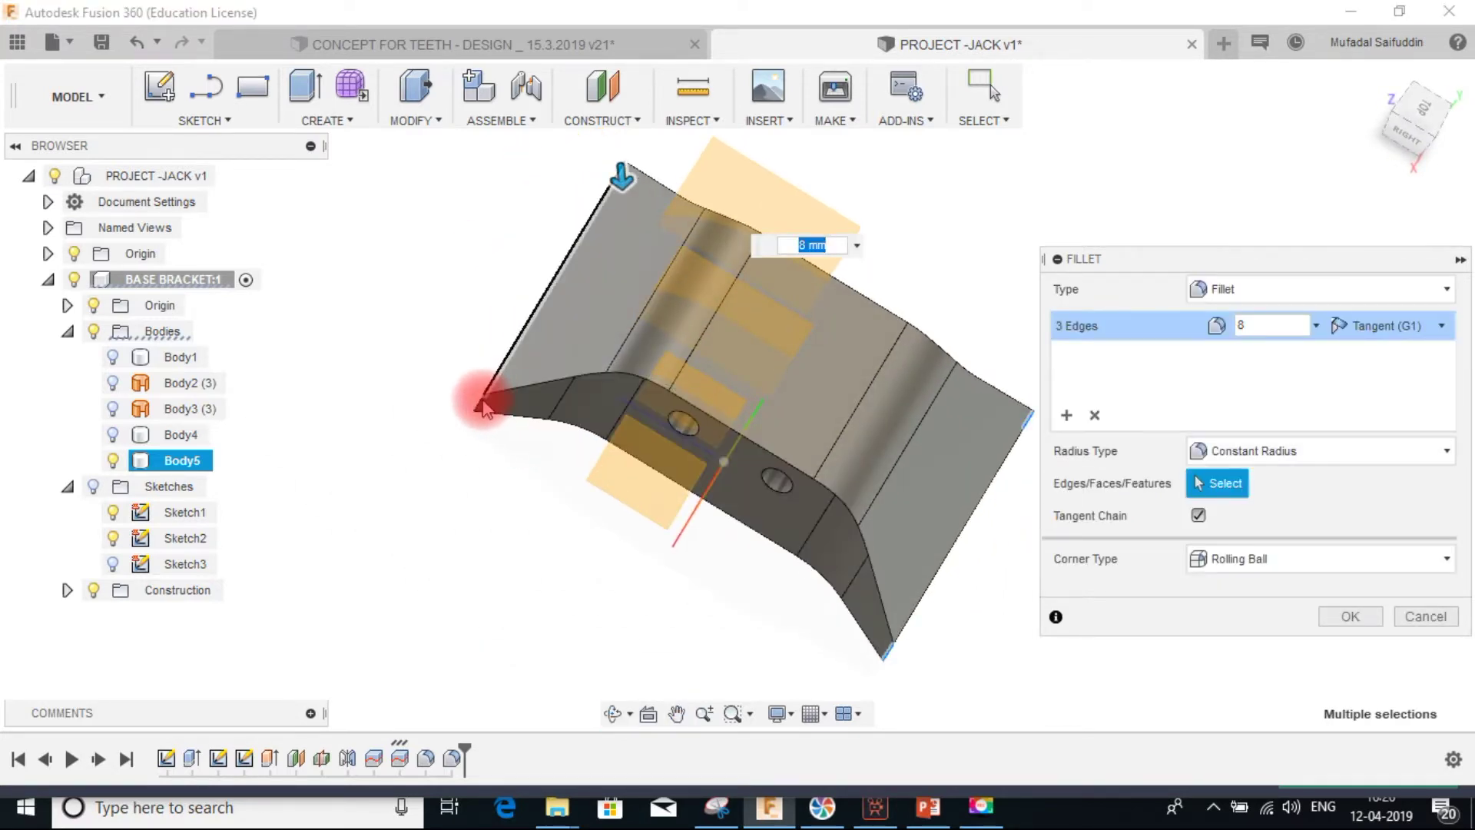
{"action": "left_click", "coordinate": [482, 411]}
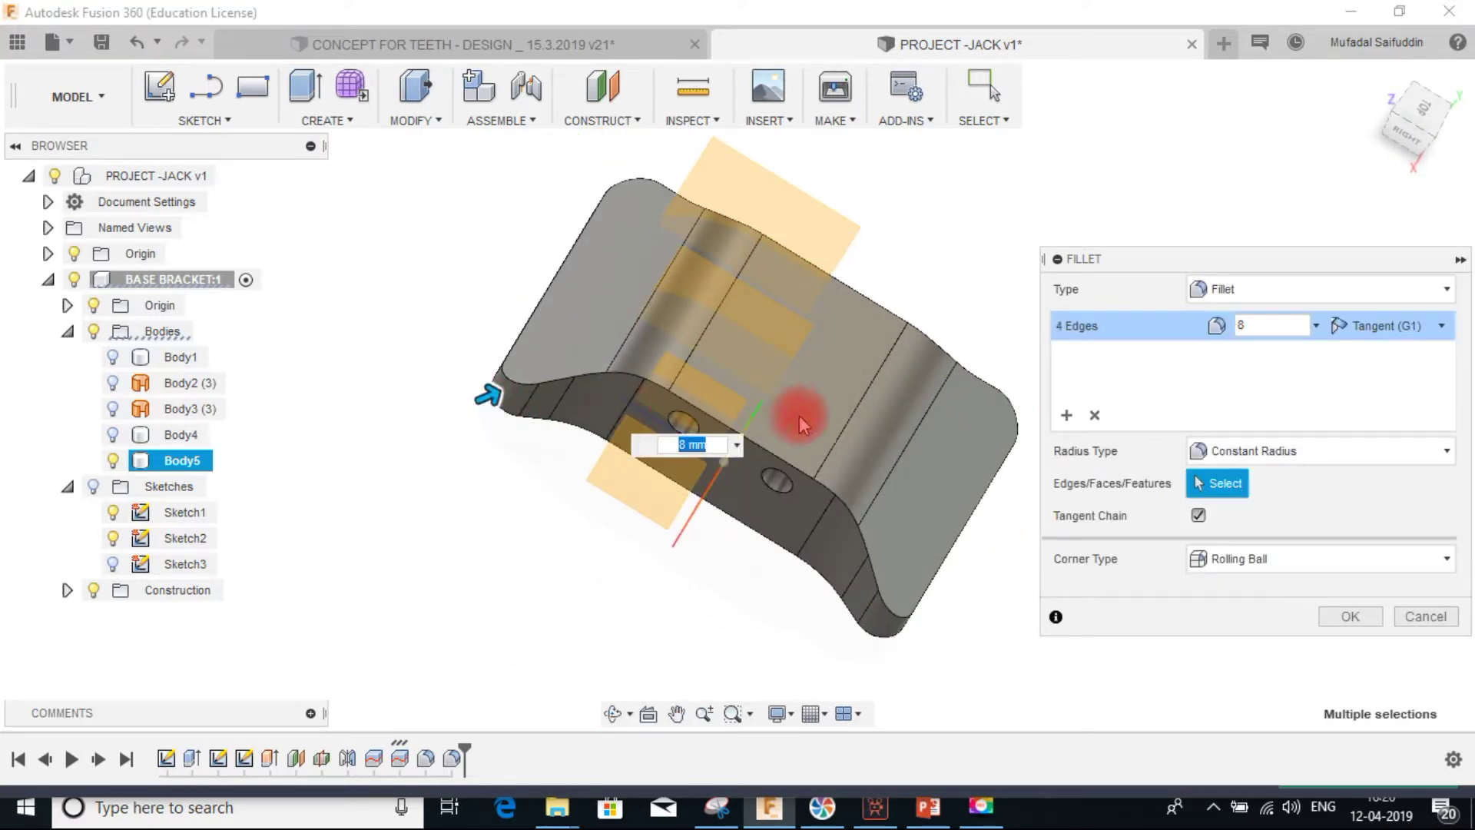
{"action": "middle_click_drag", "start_coordinate": [891, 480], "coordinate": [929, 491], "text": "shift"}
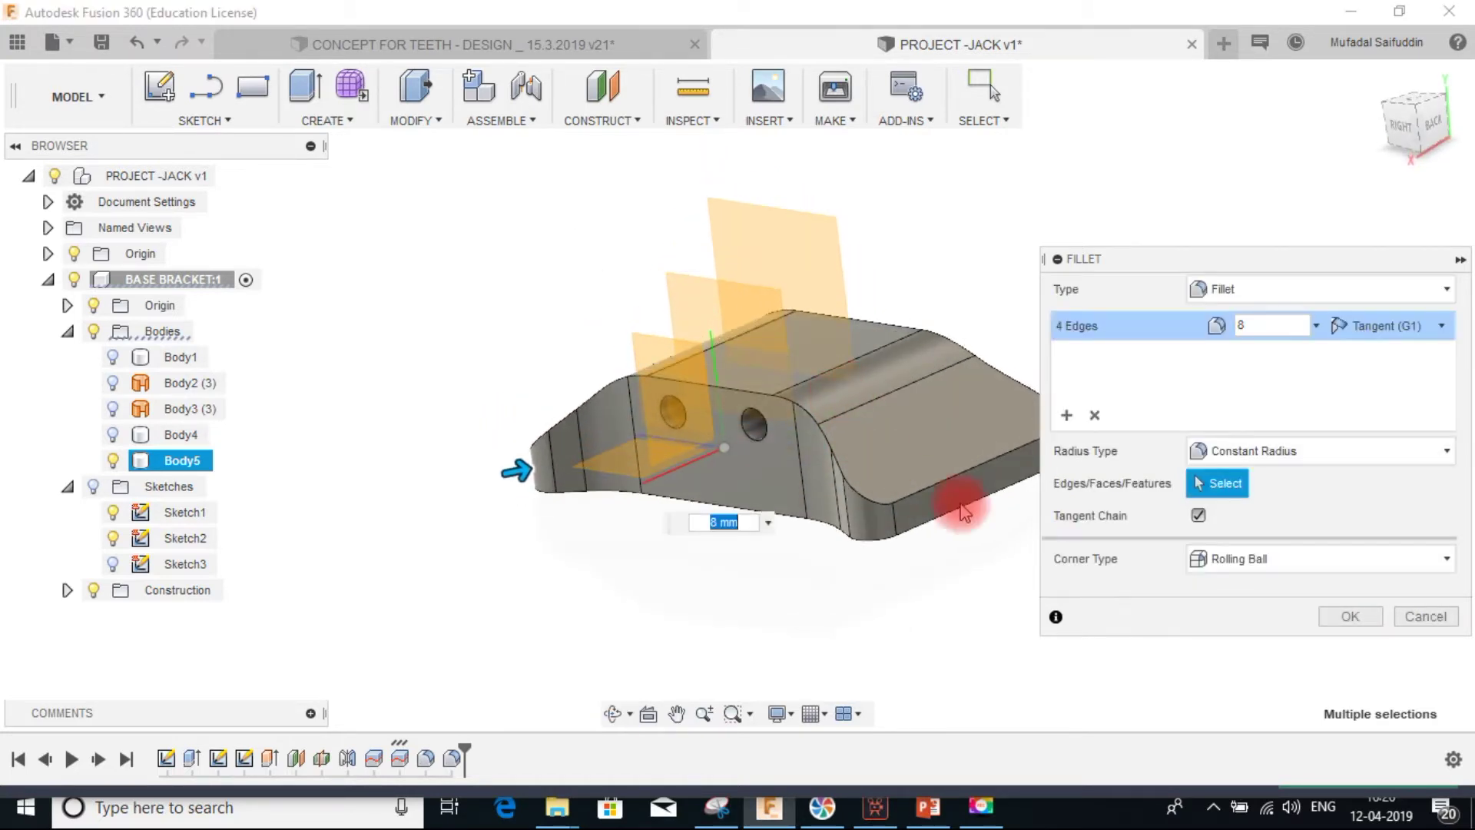
{"action": "left_click", "coordinate": [1346, 614]}
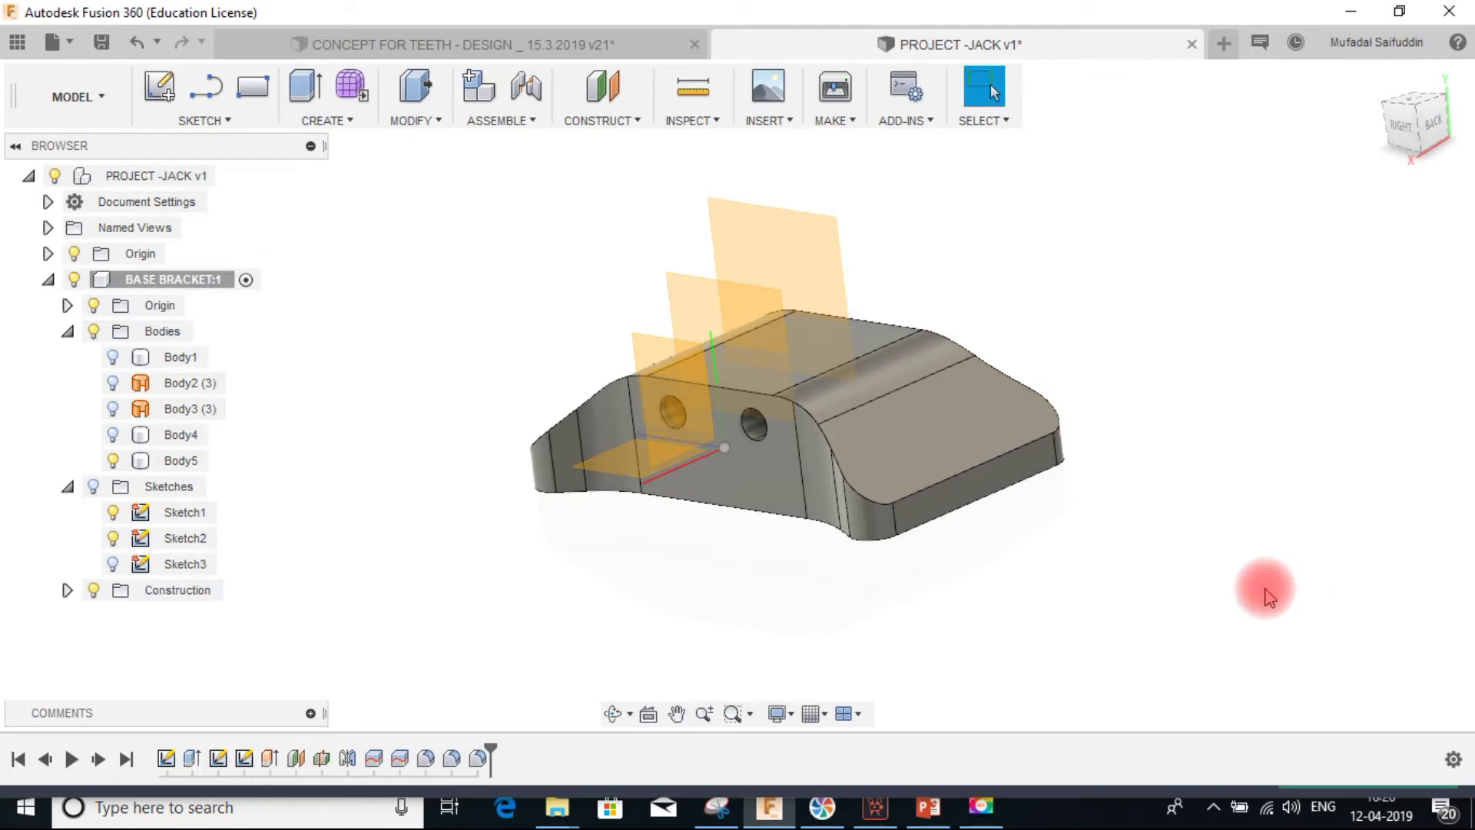
- Fillet the 16-edge bottom outline chain of Body5 with a 6 mm radius
{"action": "key", "text": "f"}
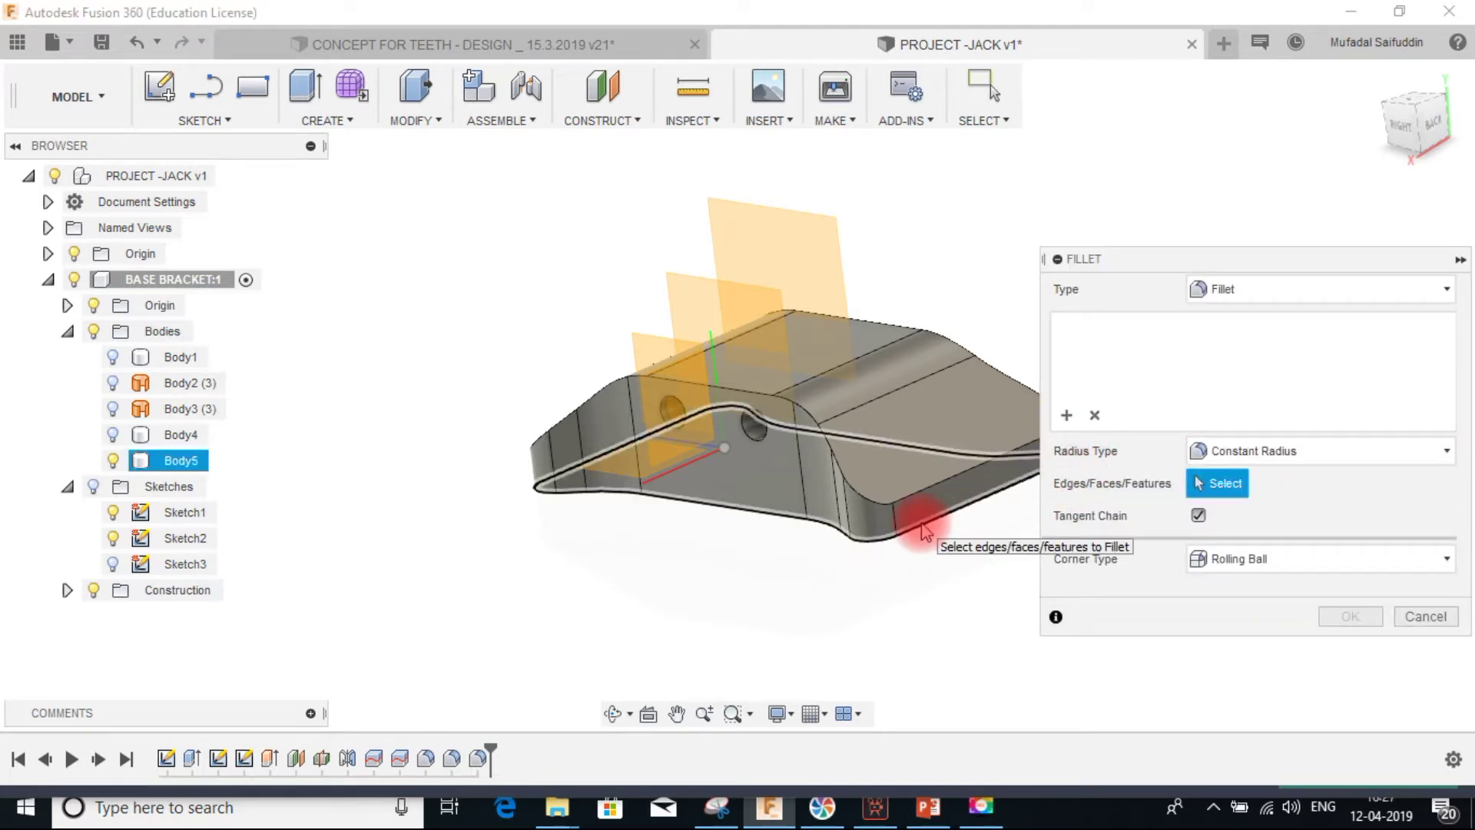
{"action": "left_click", "coordinate": [924, 530]}
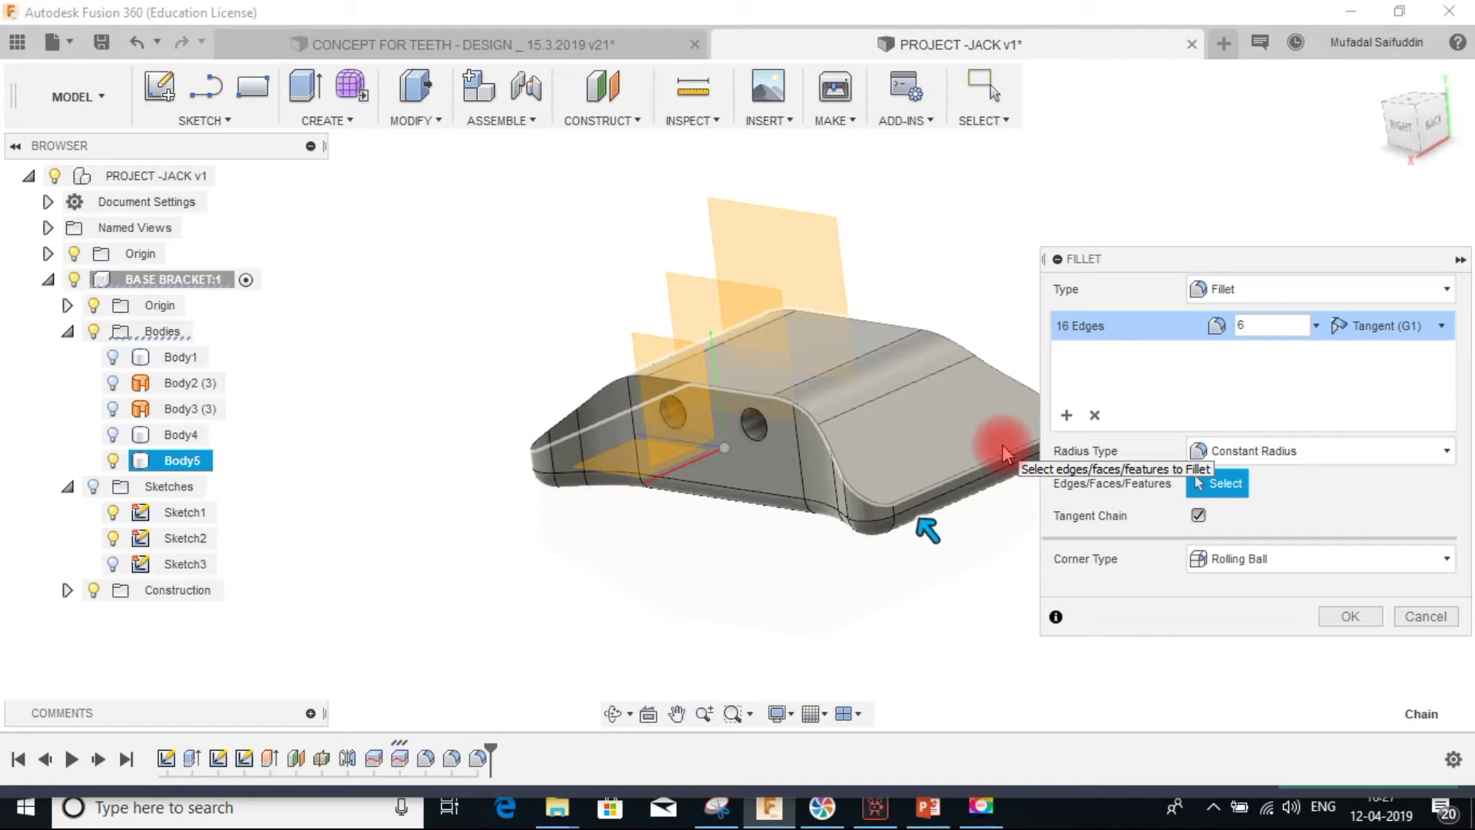
{"action": "middle_click_drag", "start_coordinate": [830, 477], "coordinate": [922, 517], "text": "shift"}
{"action": "left_click", "coordinate": [1350, 615]}
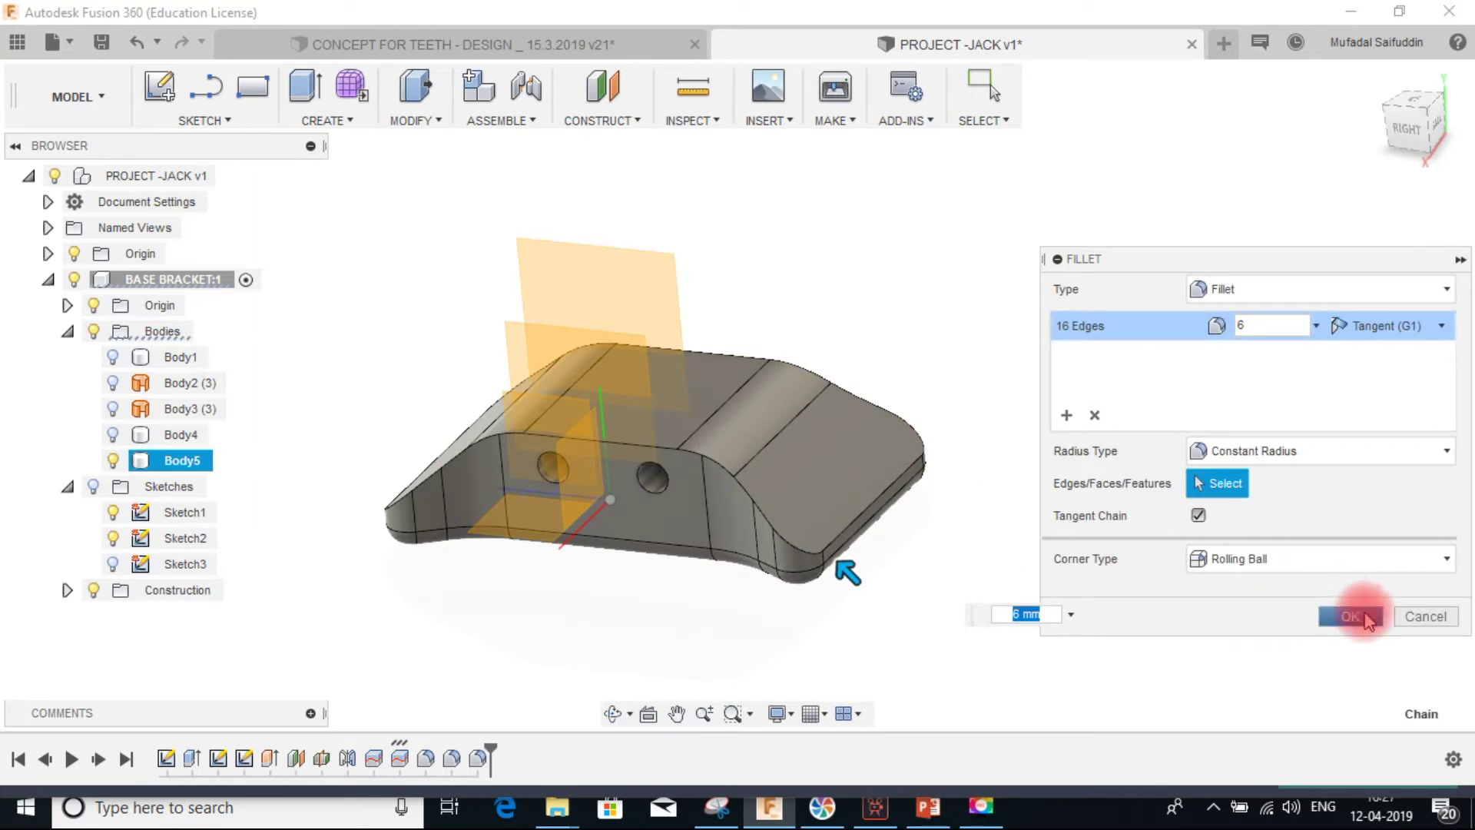
{"action": "middle_click_drag", "start_coordinate": [945, 527], "coordinate": [982, 288], "text": "shift"}
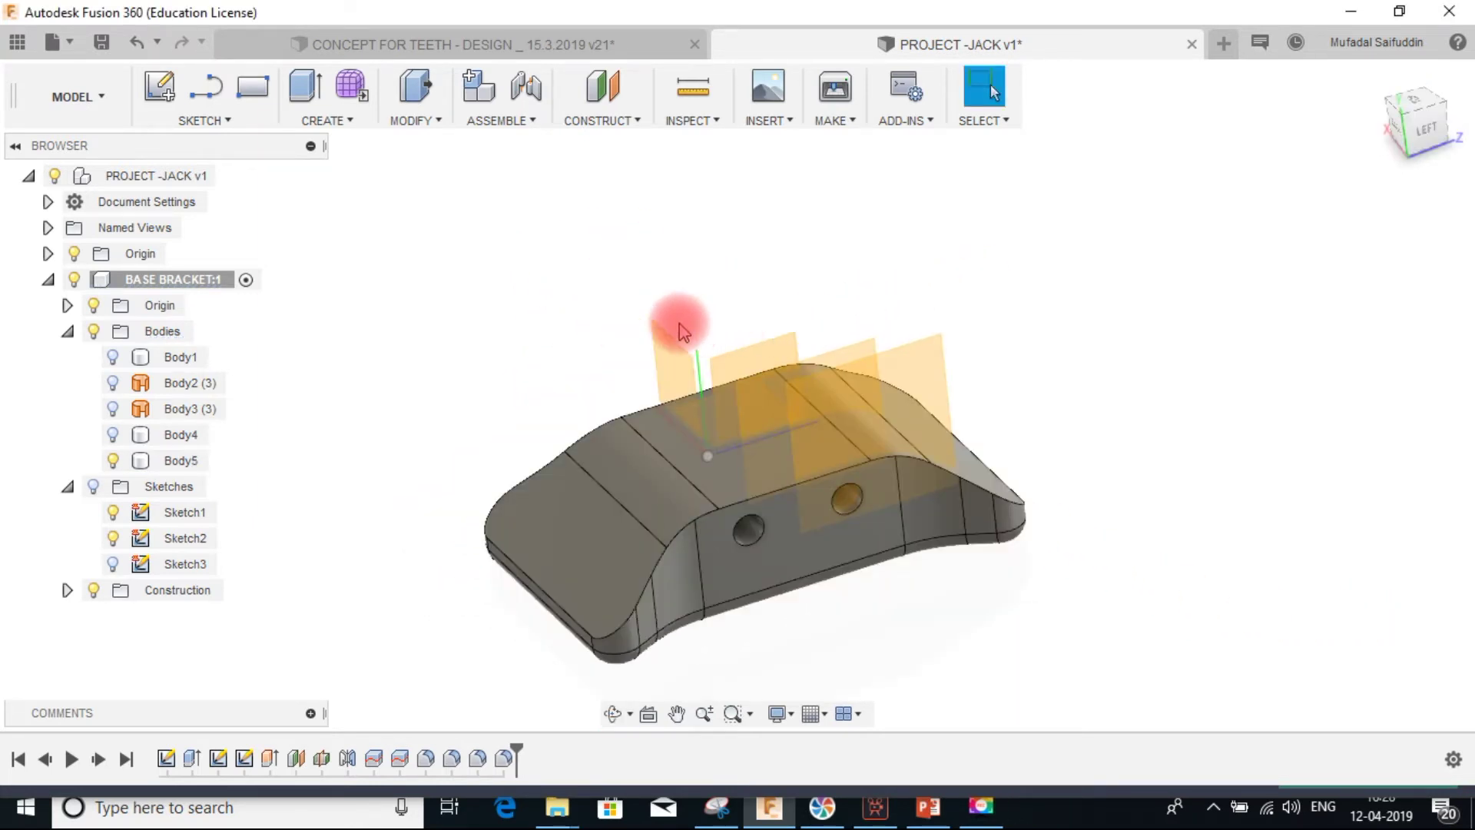
- Start a Shell and select the top face plus both hole faces to remove
{"action": "left_click", "coordinate": [421, 123]}
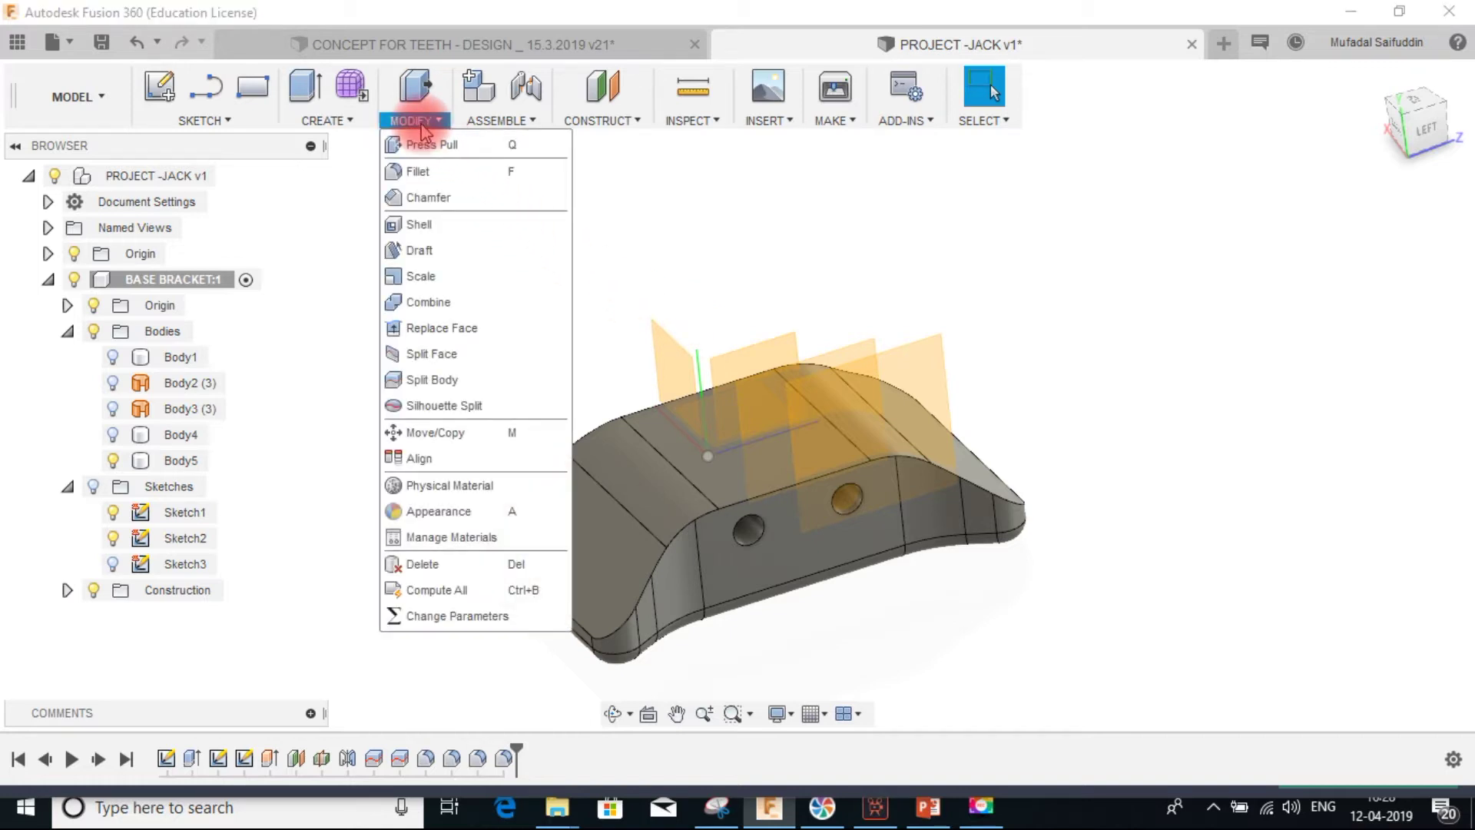
{"action": "left_click", "coordinate": [342, 183]}
{"action": "left_click", "coordinate": [427, 122]}
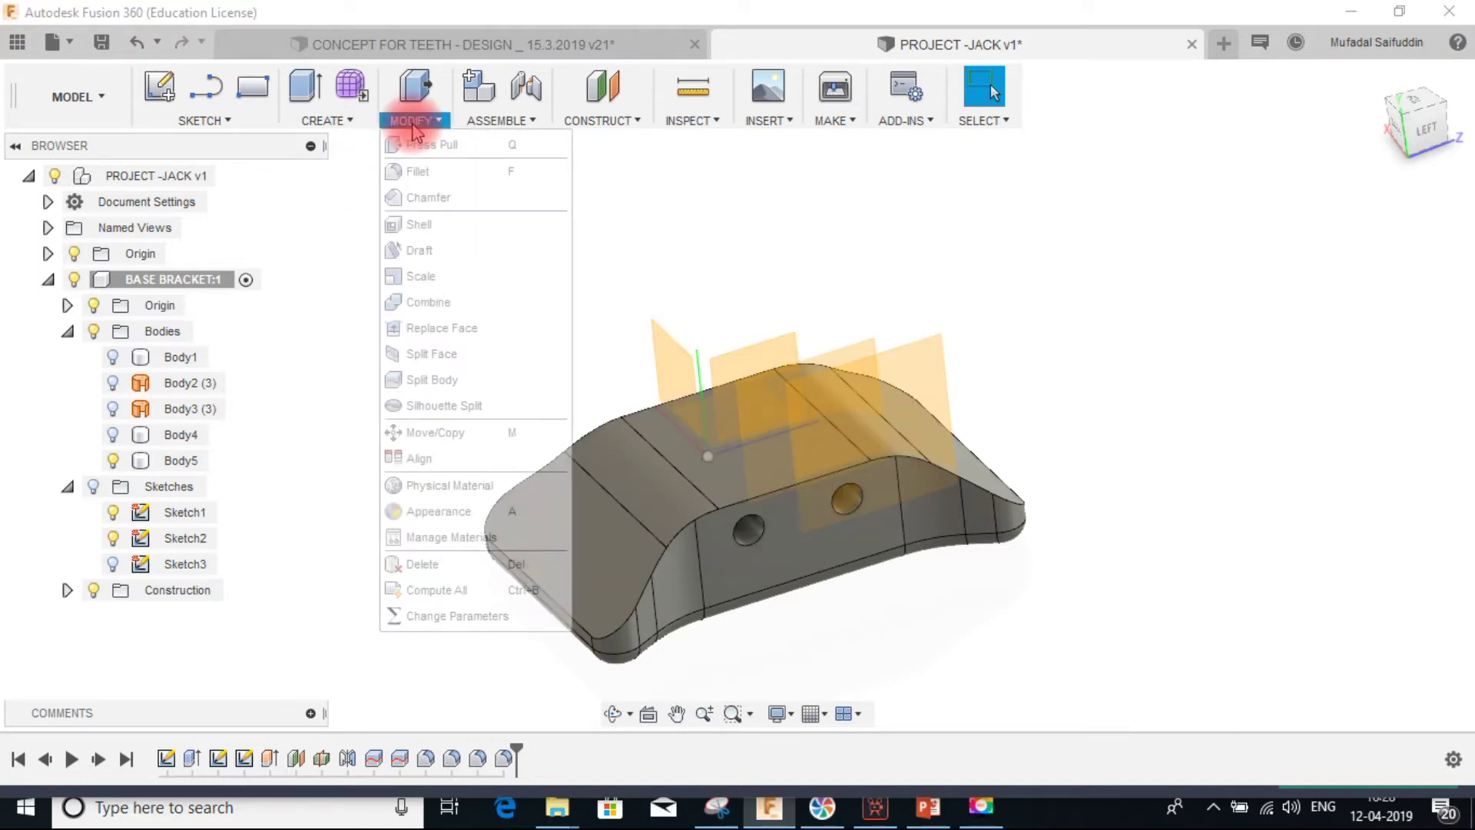
{"action": "left_click", "coordinate": [450, 220]}
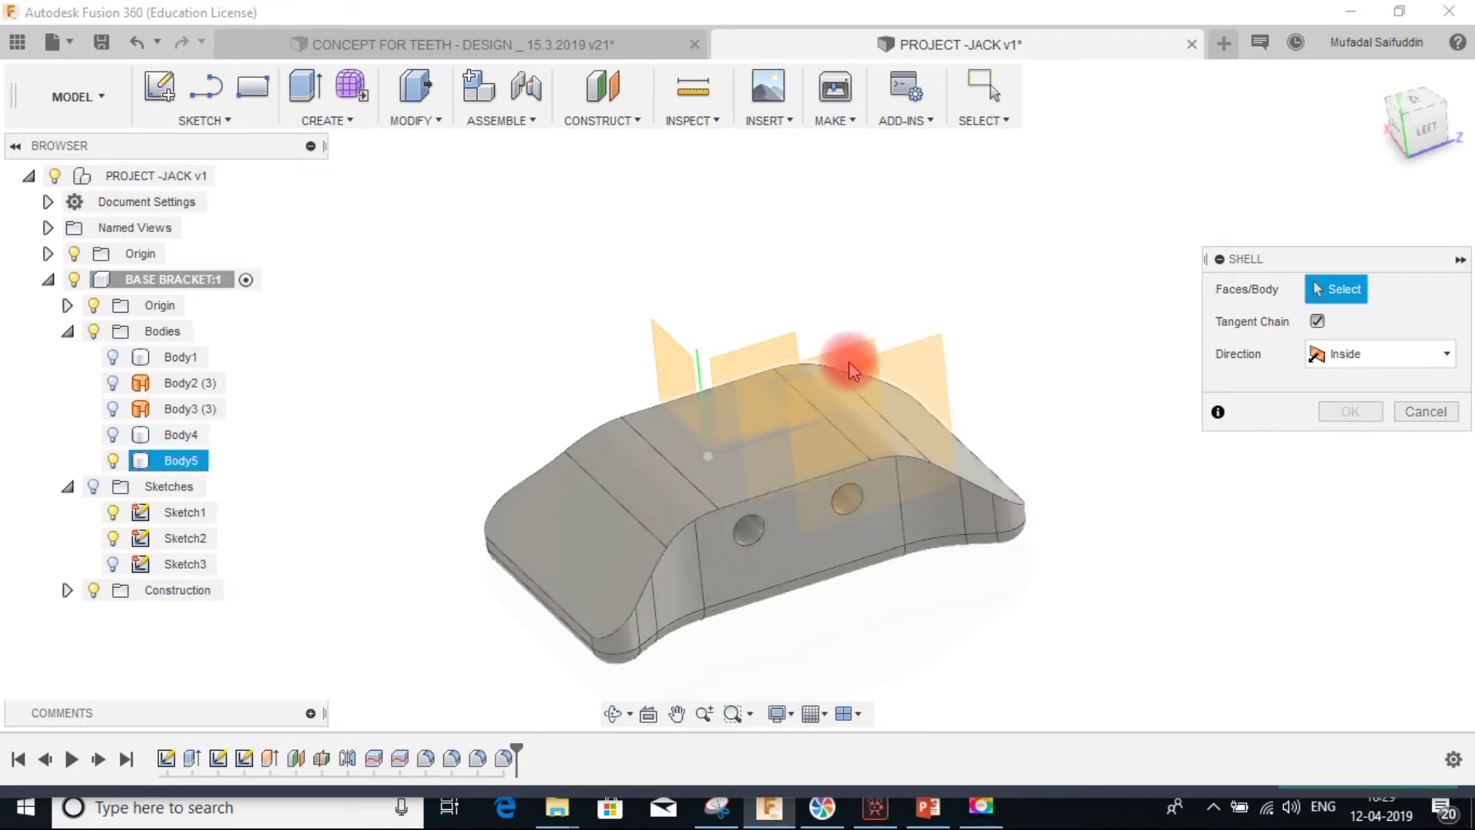
{"action": "middle_click_drag", "start_coordinate": [761, 411], "coordinate": [763, 371], "text": "shift"}
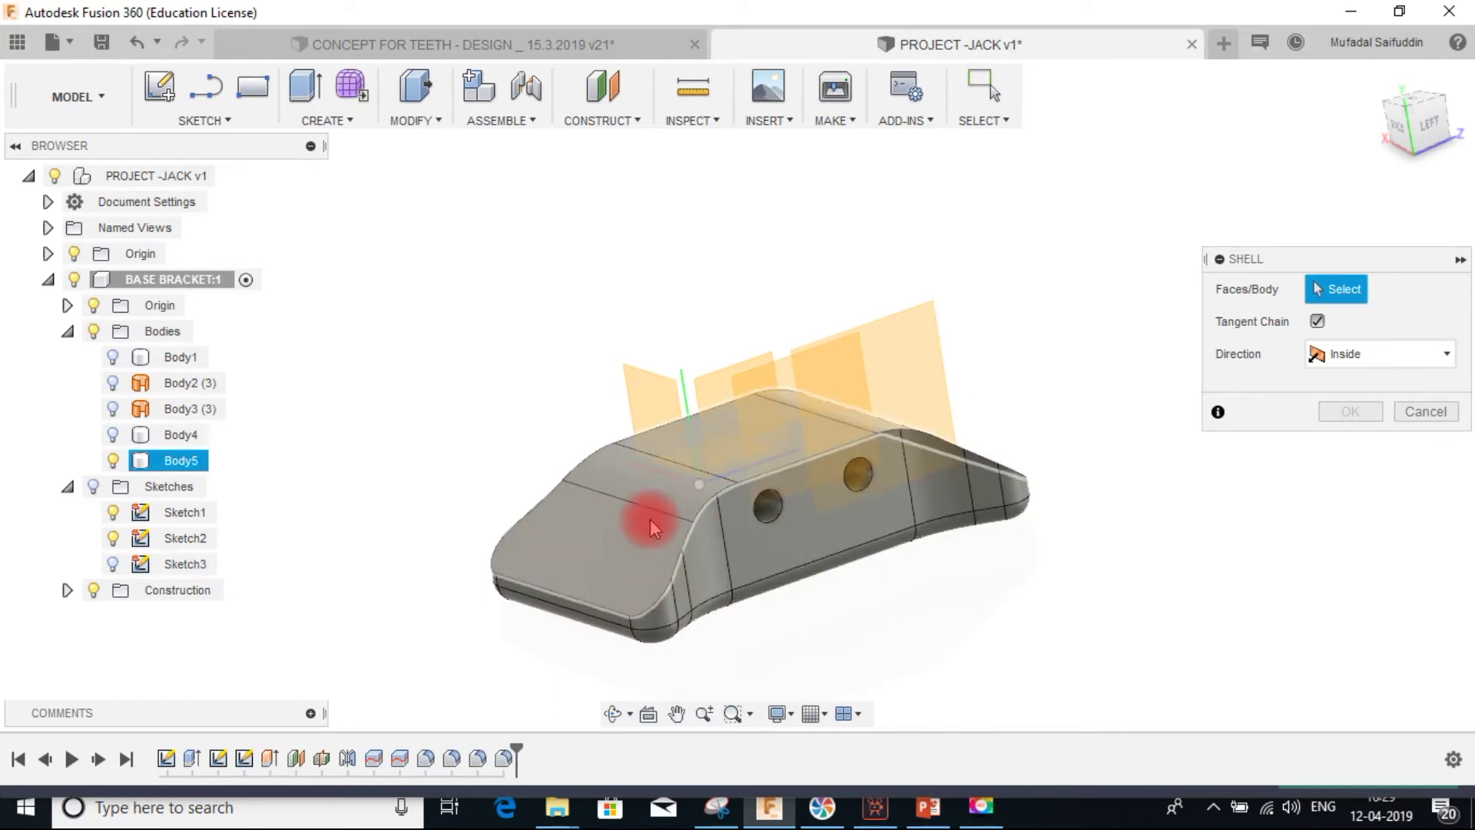
{"action": "left_click", "coordinate": [607, 542]}
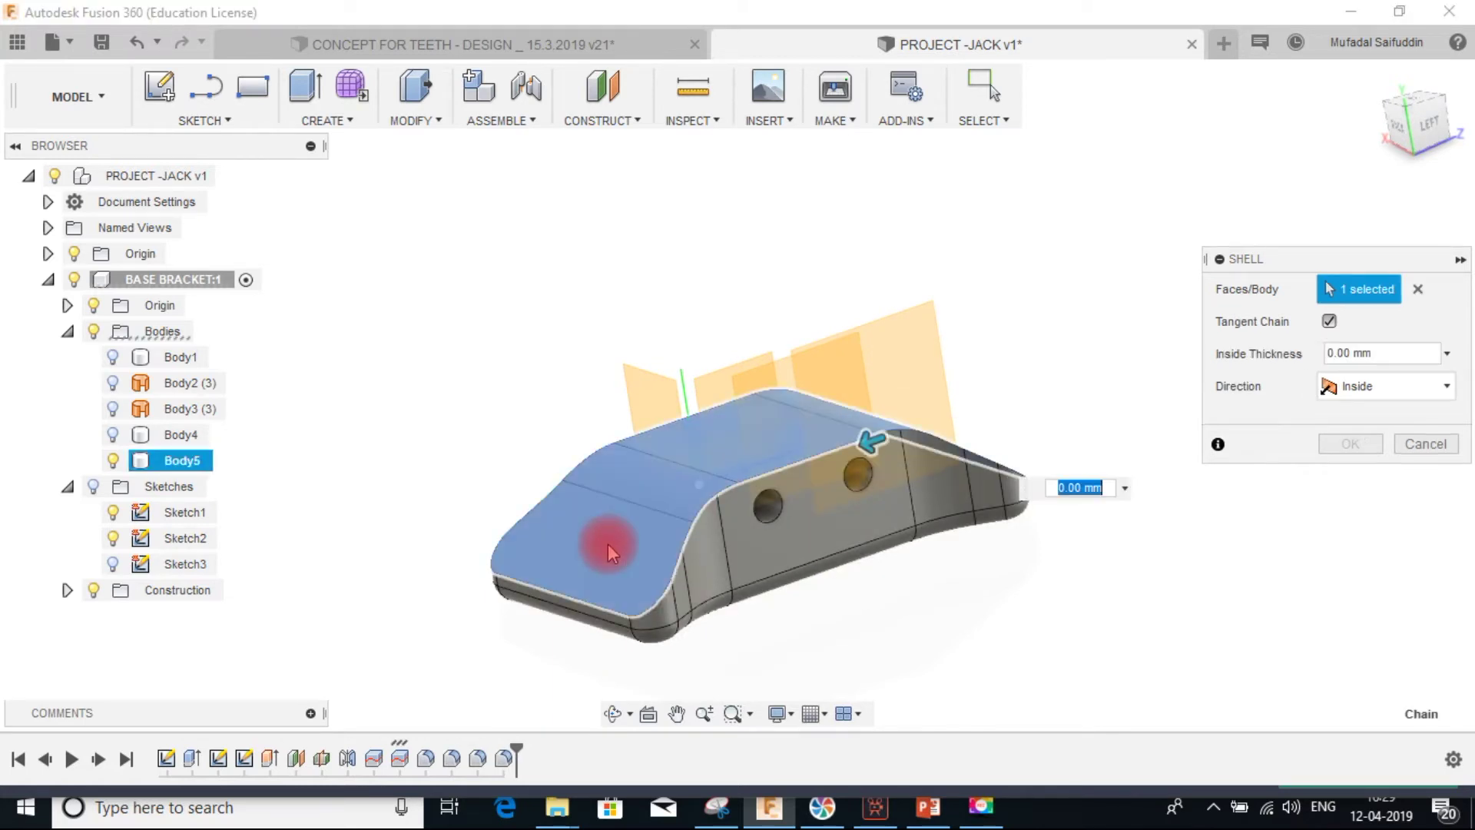
{"action": "scroll", "coordinate": [785, 515], "scroll_direction": "up", "scroll_amount": 5}
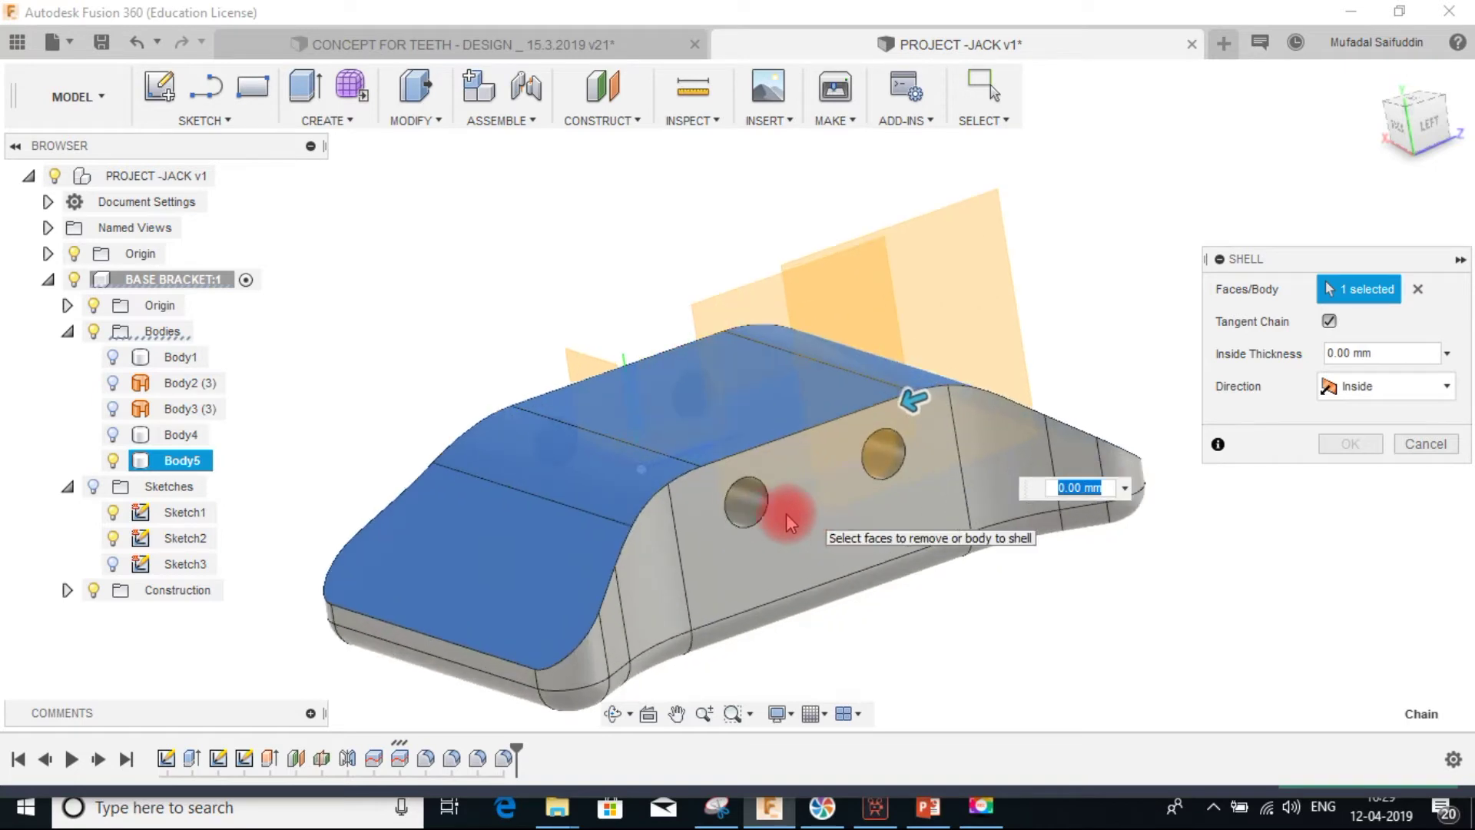
{"action": "left_click", "coordinate": [735, 492]}
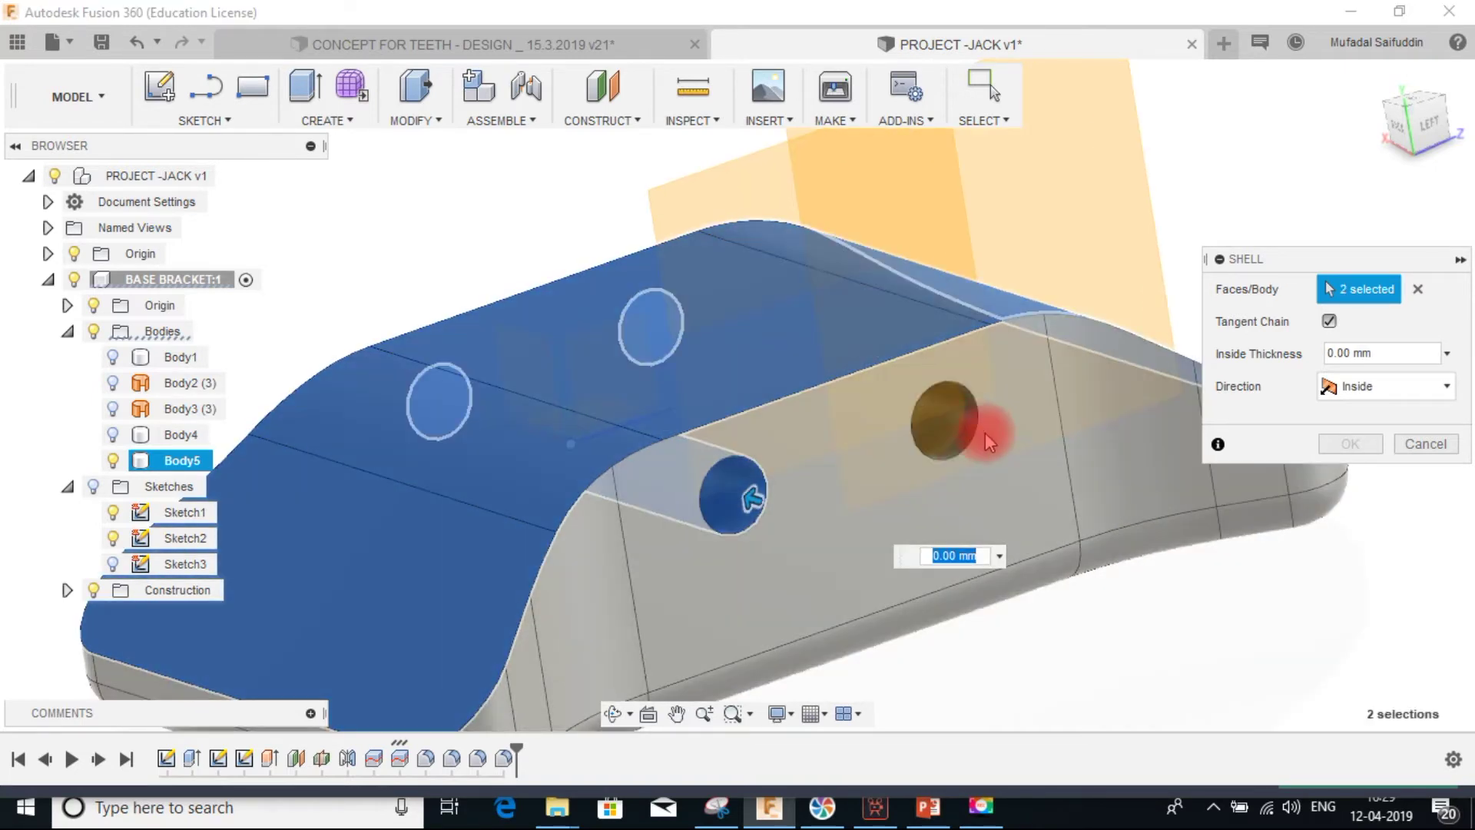
{"action": "left_click", "coordinate": [967, 422]}
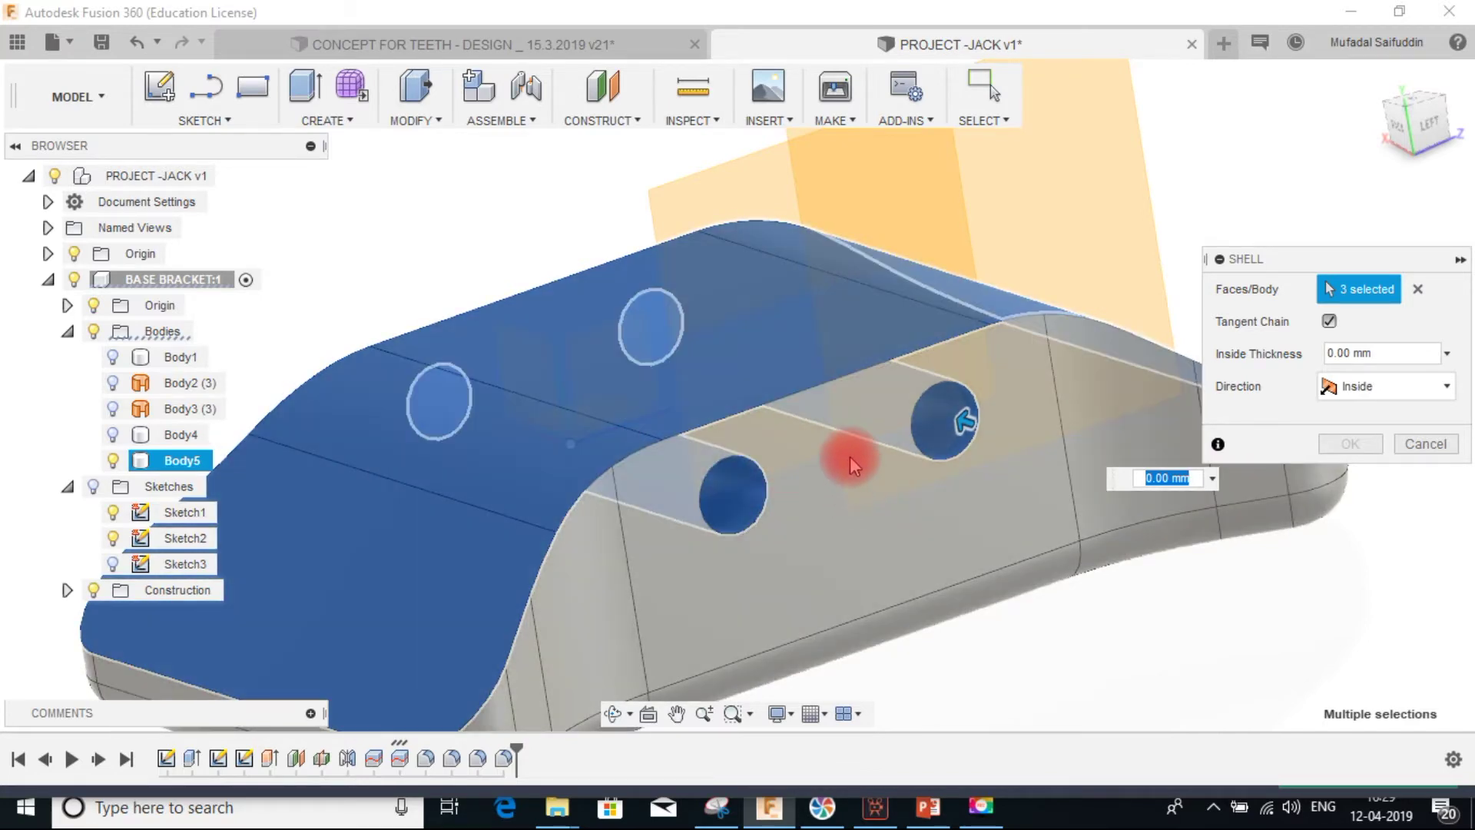
- Set the shell's inside thickness to 3 mm and apply it
{"action": "middle_click_drag", "start_coordinate": [851, 457], "coordinate": [987, 488], "text": "shift"}
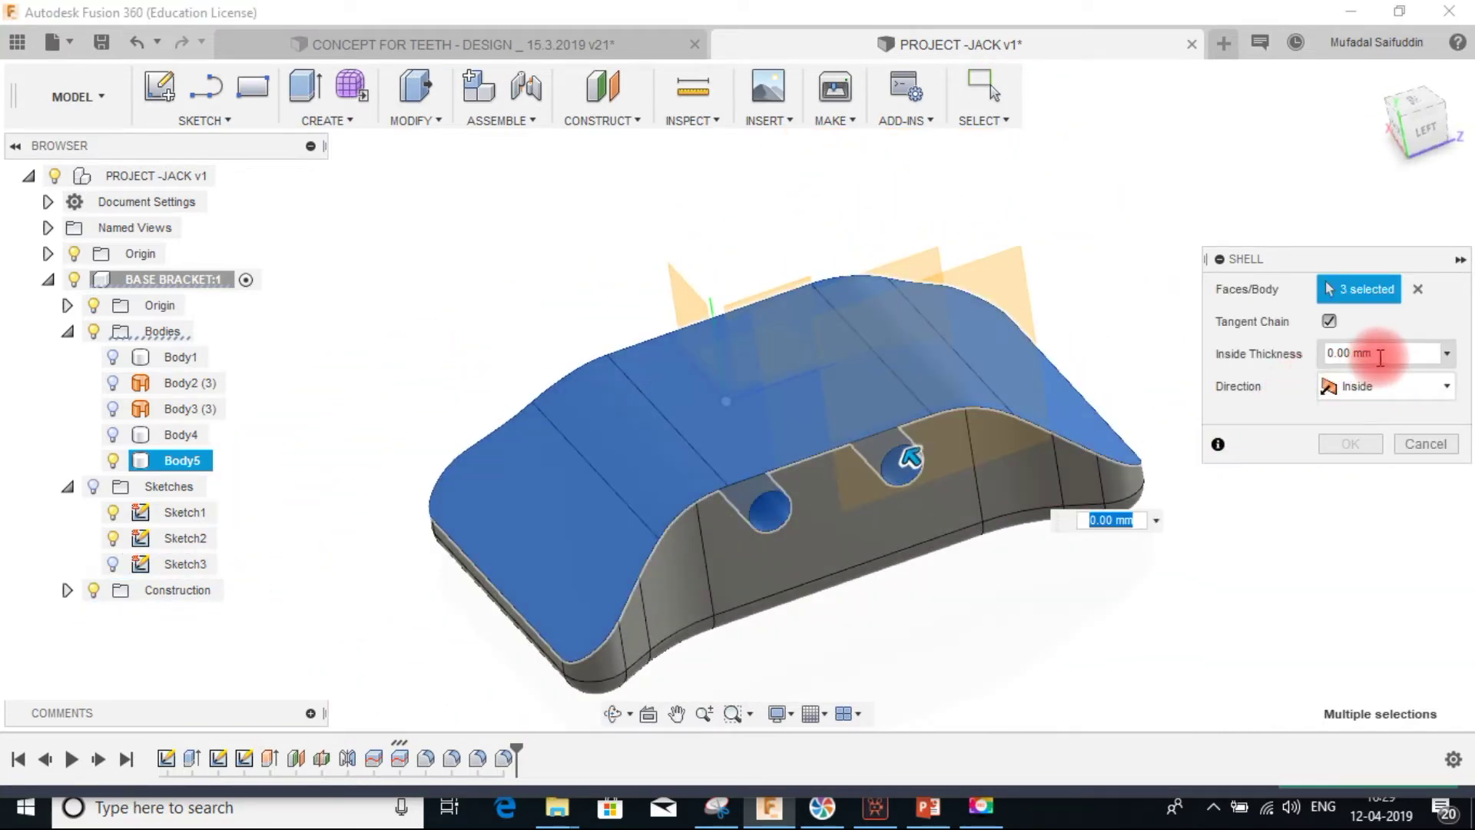
{"action": "left_click_drag", "start_coordinate": [1386, 354], "coordinate": [1351, 354]}
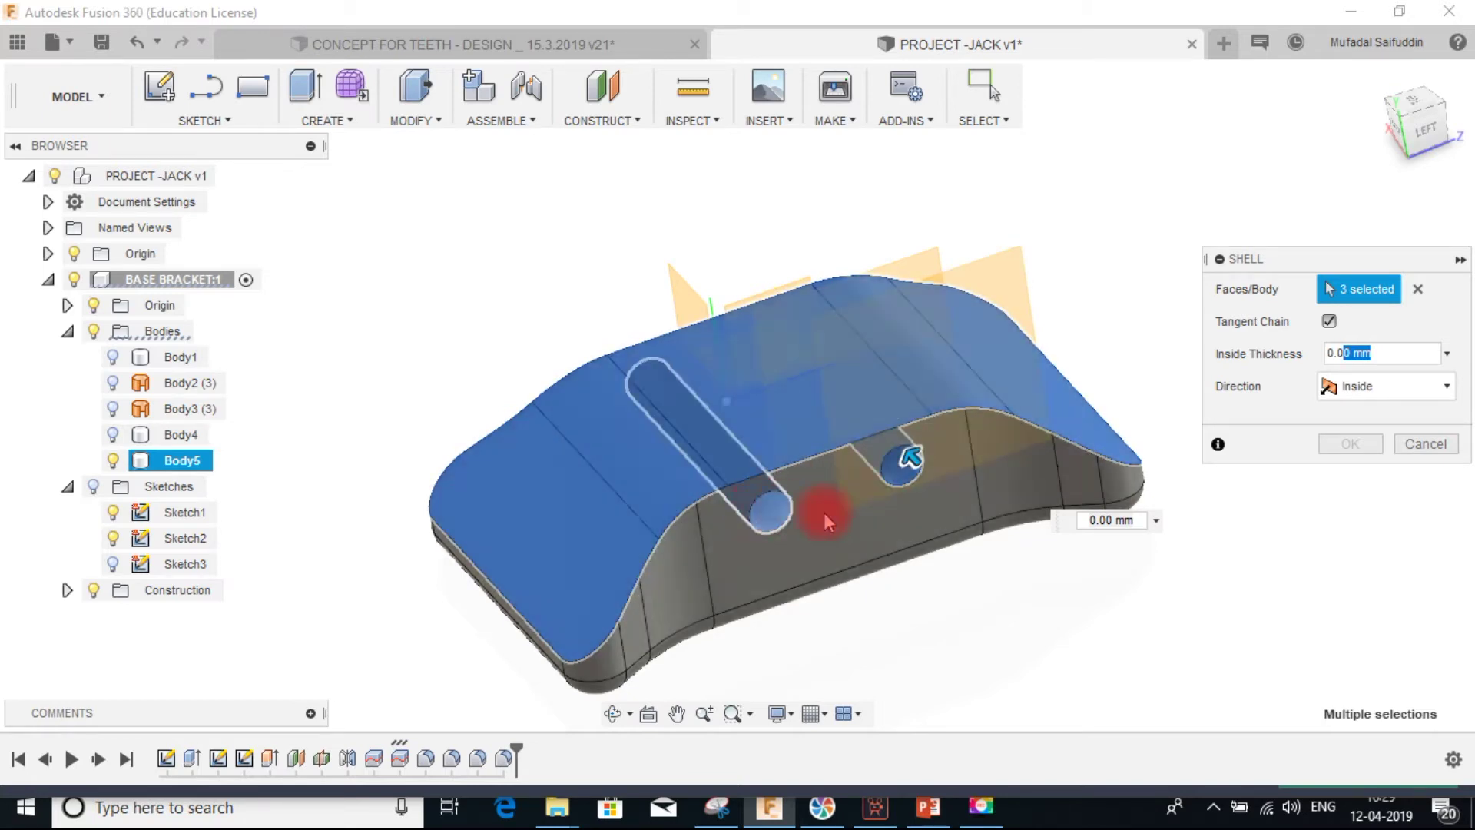
{"action": "left_click_drag", "start_coordinate": [1349, 353], "coordinate": [1276, 353]}
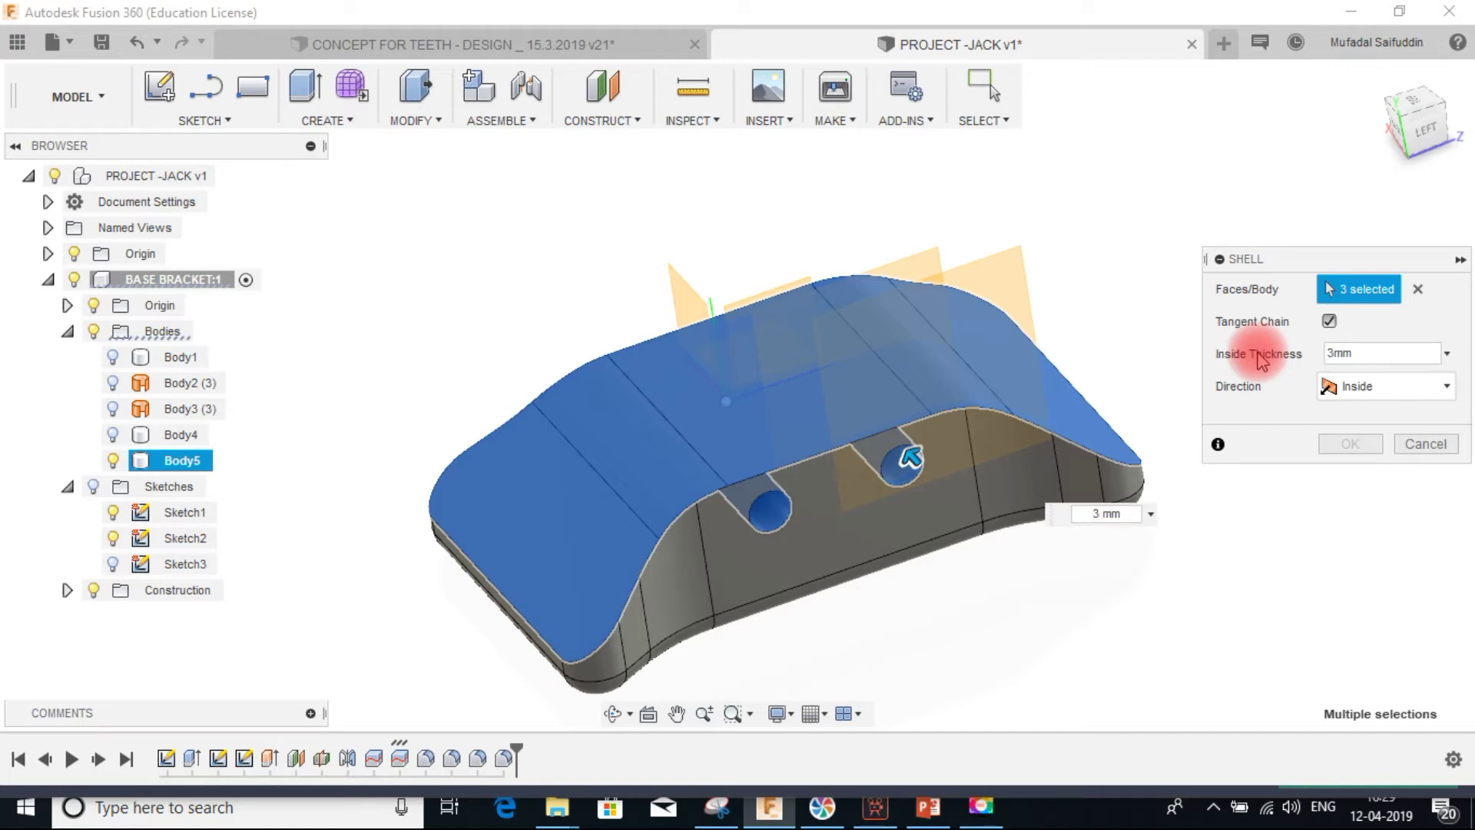
{"action": "mouse_move", "coordinate": [859, 470]}
{"action": "middle_mouse_down", "text": "shift"}
{"action": "mouse_move", "coordinate": [955, 500]}
{"action": "mouse_move", "coordinate": [1004, 484]}
{"action": "mouse_move", "coordinate": [895, 500]}
{"action": "mouse_move", "coordinate": [851, 472]}
{"action": "middle_mouse_up", "text": "shift"}
{"action": "left_click", "coordinate": [1363, 451]}
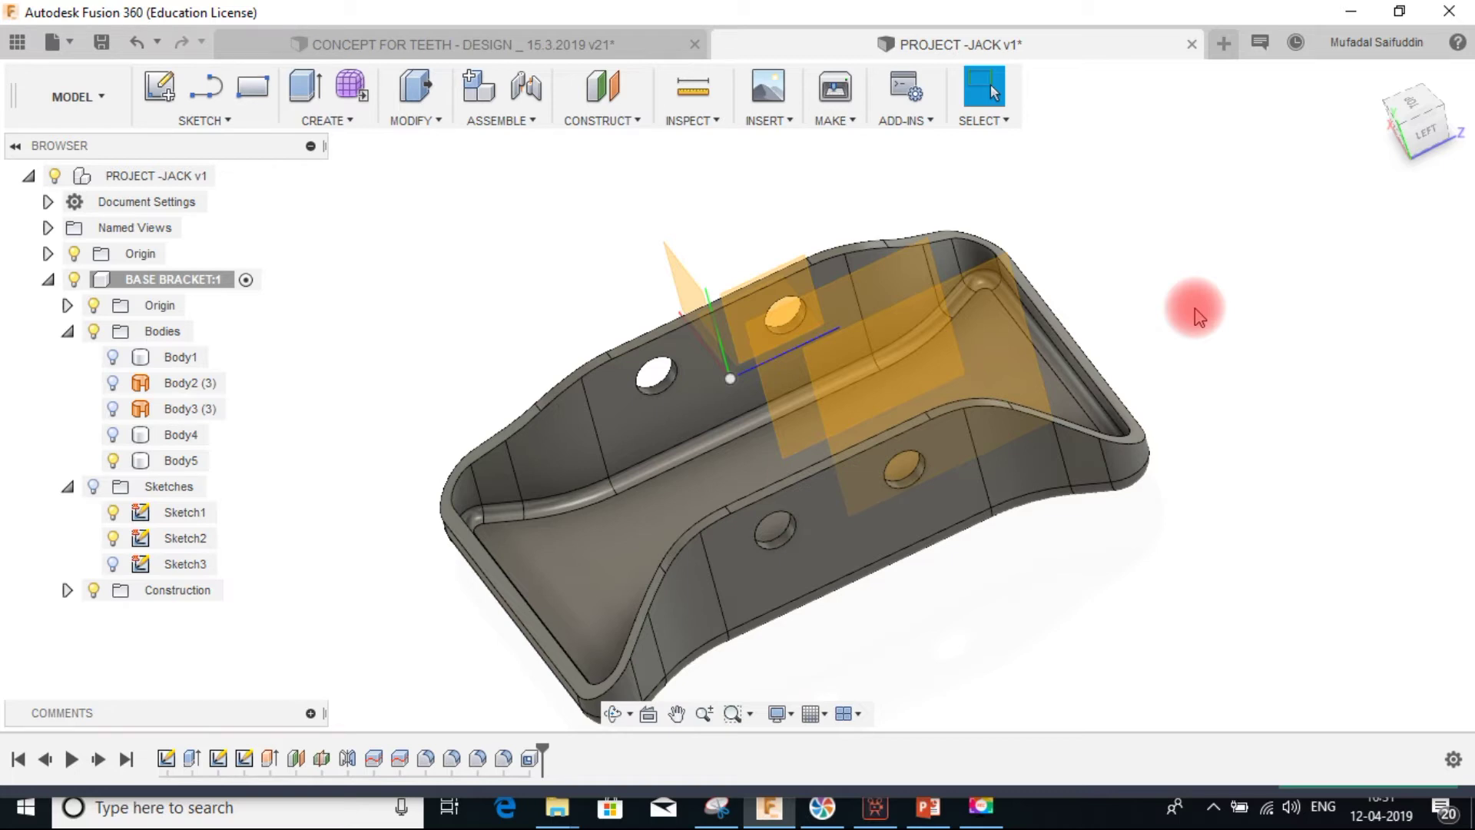
- Remove the Shell1 feature, then orbit to the underside and pick Body5's flat bottom face
{"action": "middle_click_drag", "start_coordinate": [1030, 448], "coordinate": [1070, 491], "text": "shift"}
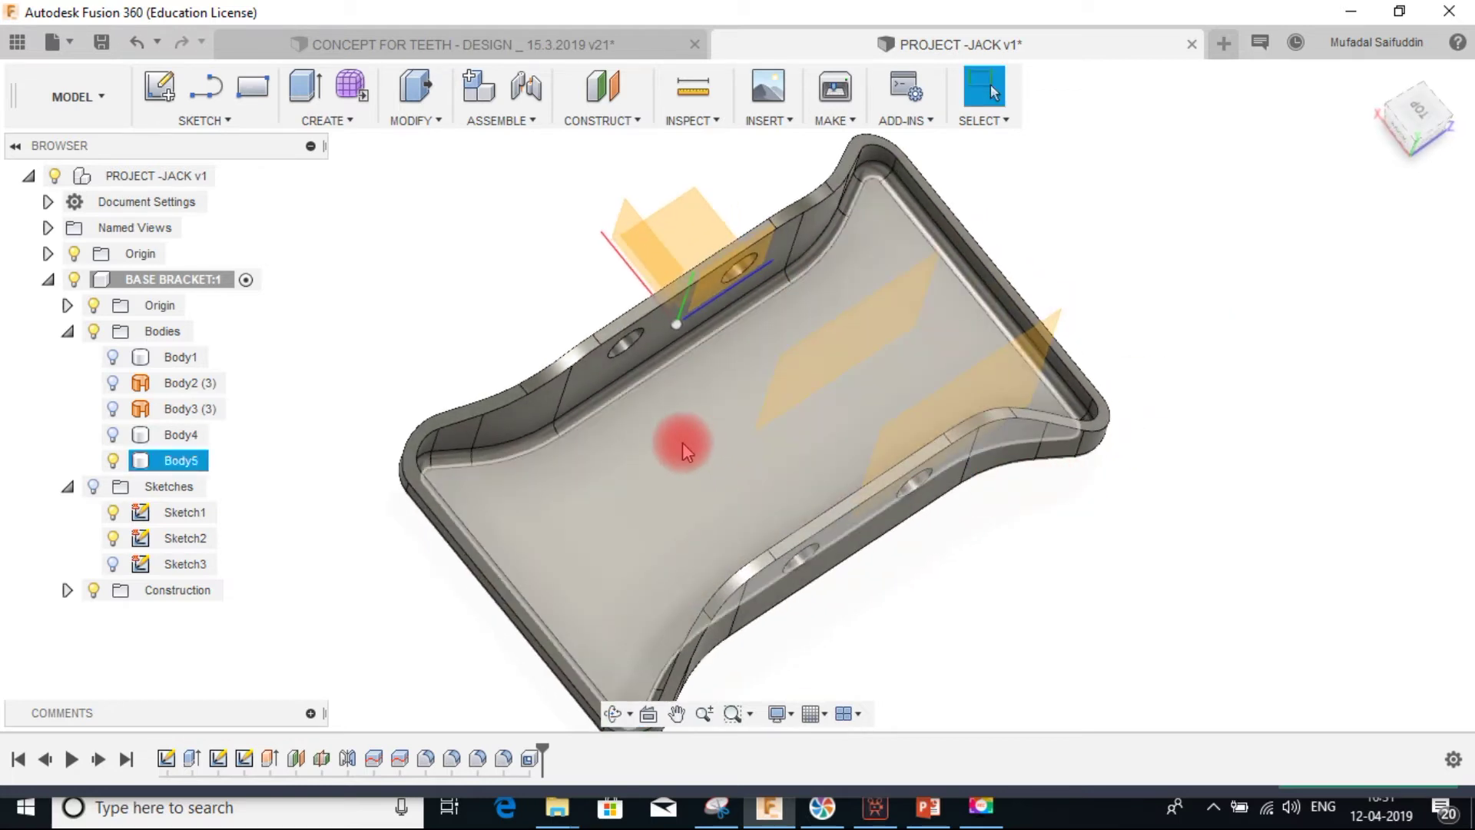
{"action": "left_click", "coordinate": [778, 389]}
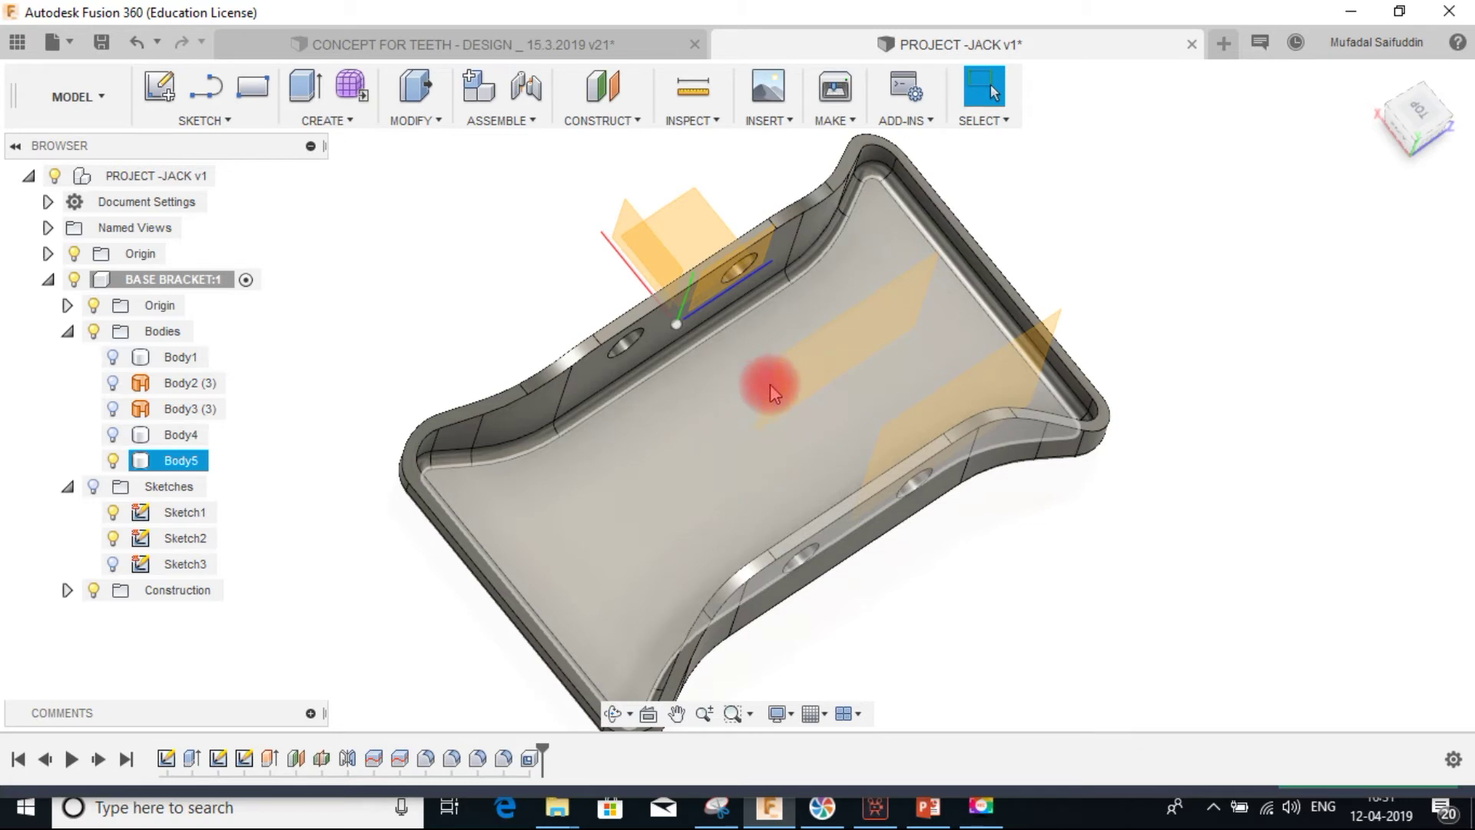
{"action": "left_click", "coordinate": [813, 362]}
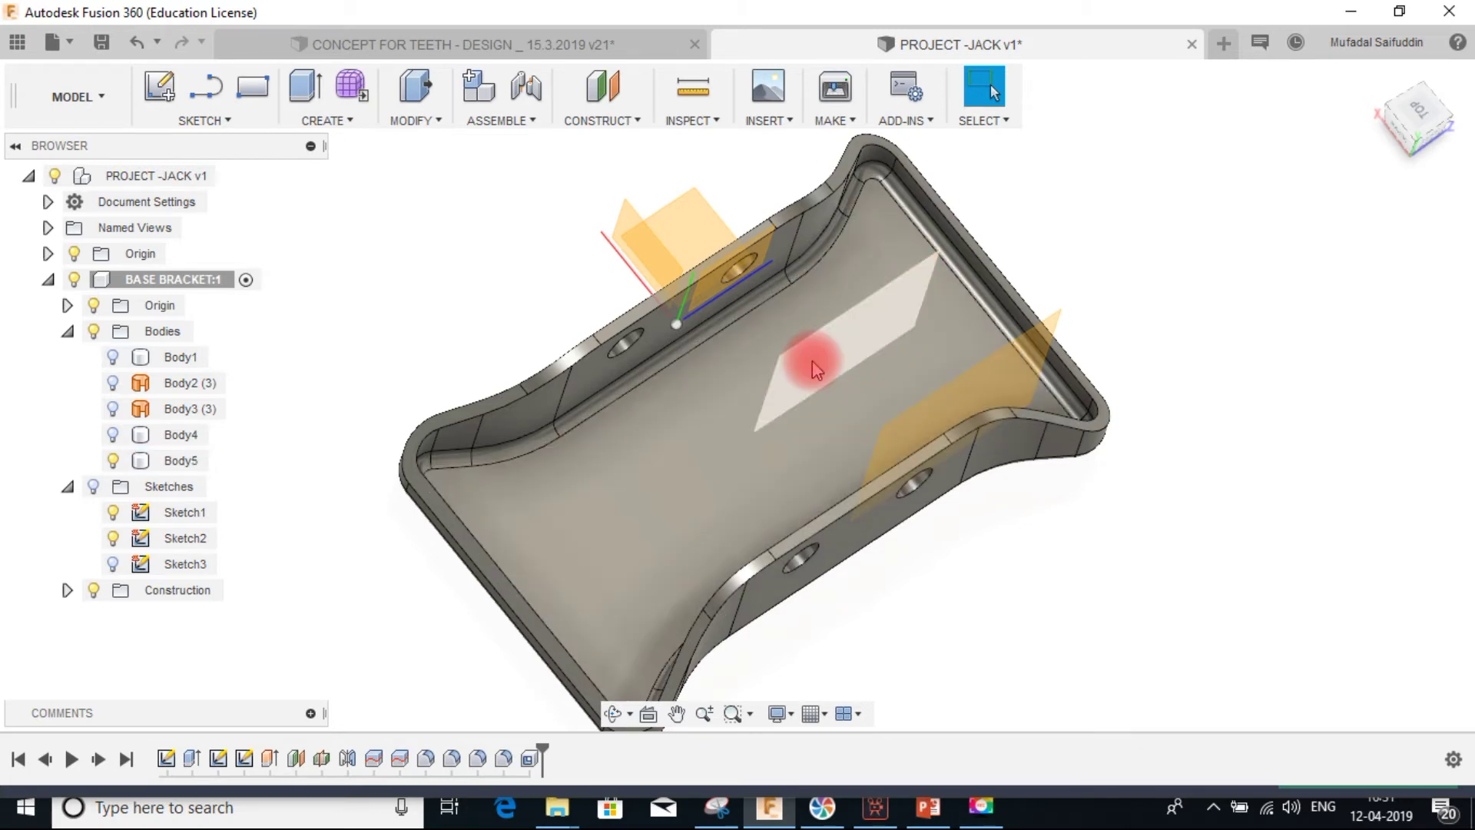
{"action": "left_click", "coordinate": [827, 384]}
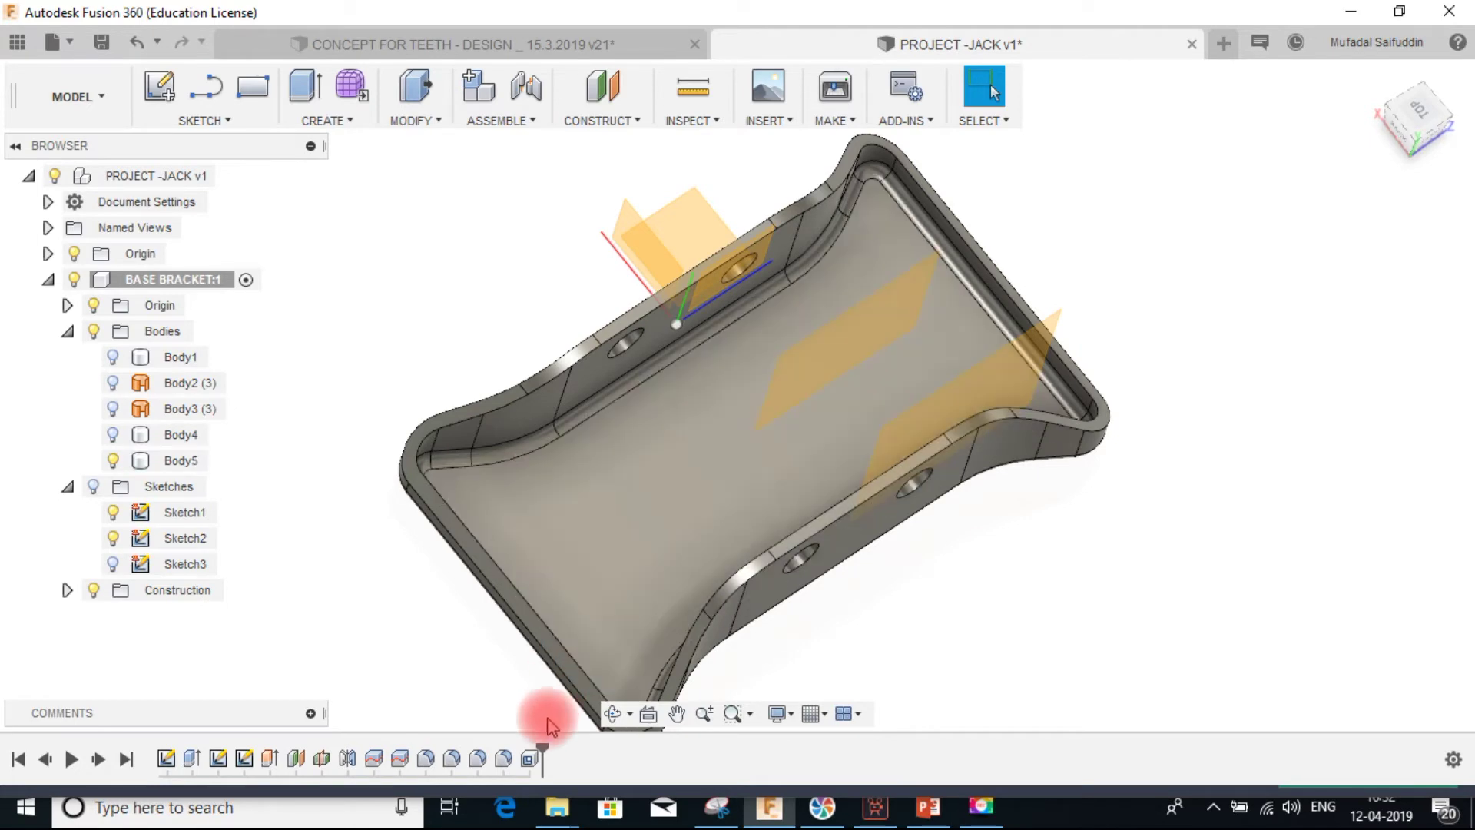
{"action": "left_click", "coordinate": [530, 762]}
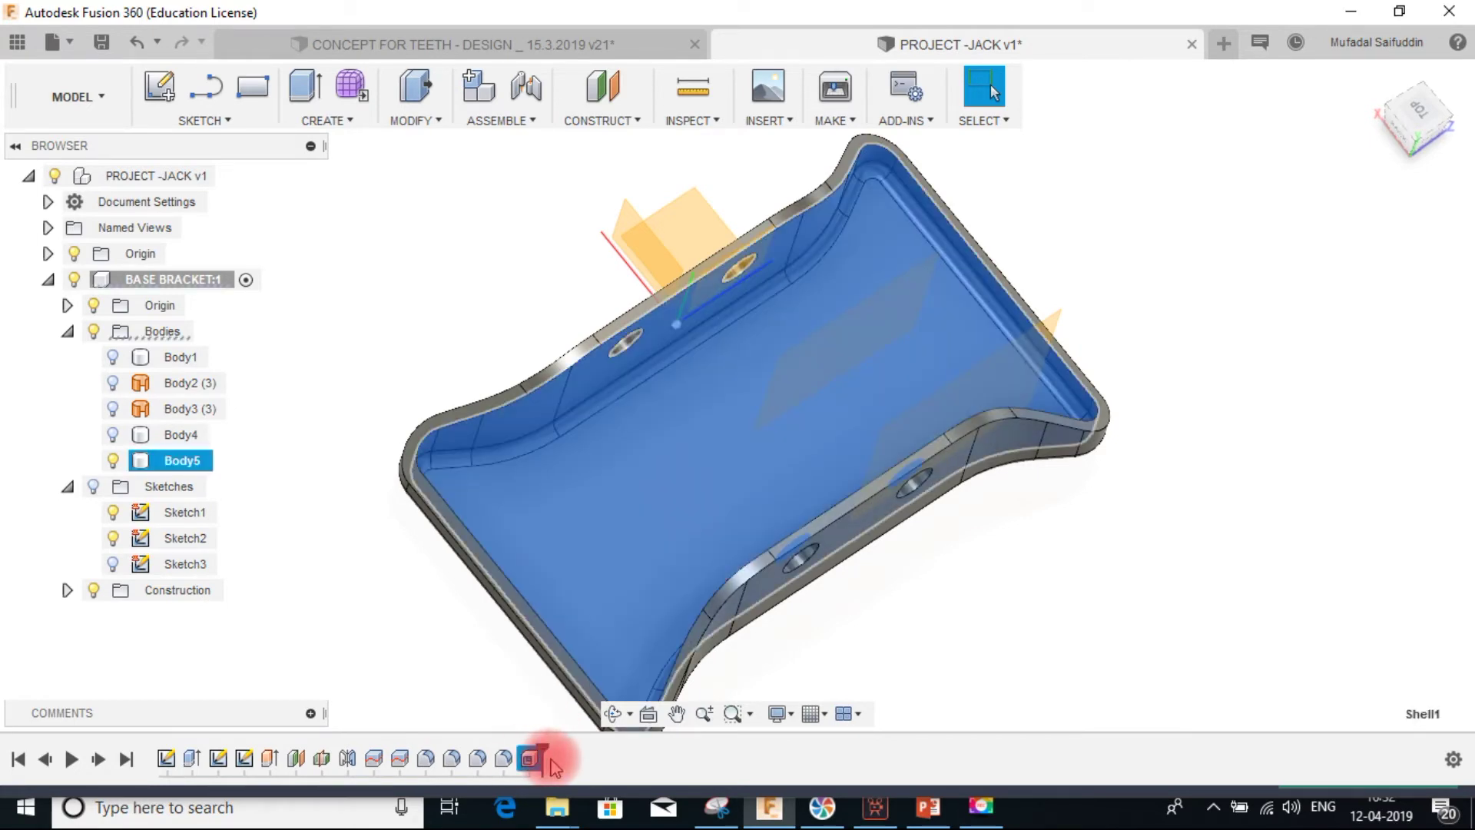
{"action": "key", "text": "Delete"}
{"action": "left_click", "coordinate": [732, 713]}
{"action": "middle_click_drag", "start_coordinate": [863, 527], "coordinate": [800, 428], "text": "shift"}
{"action": "left_click", "coordinate": [774, 418]}
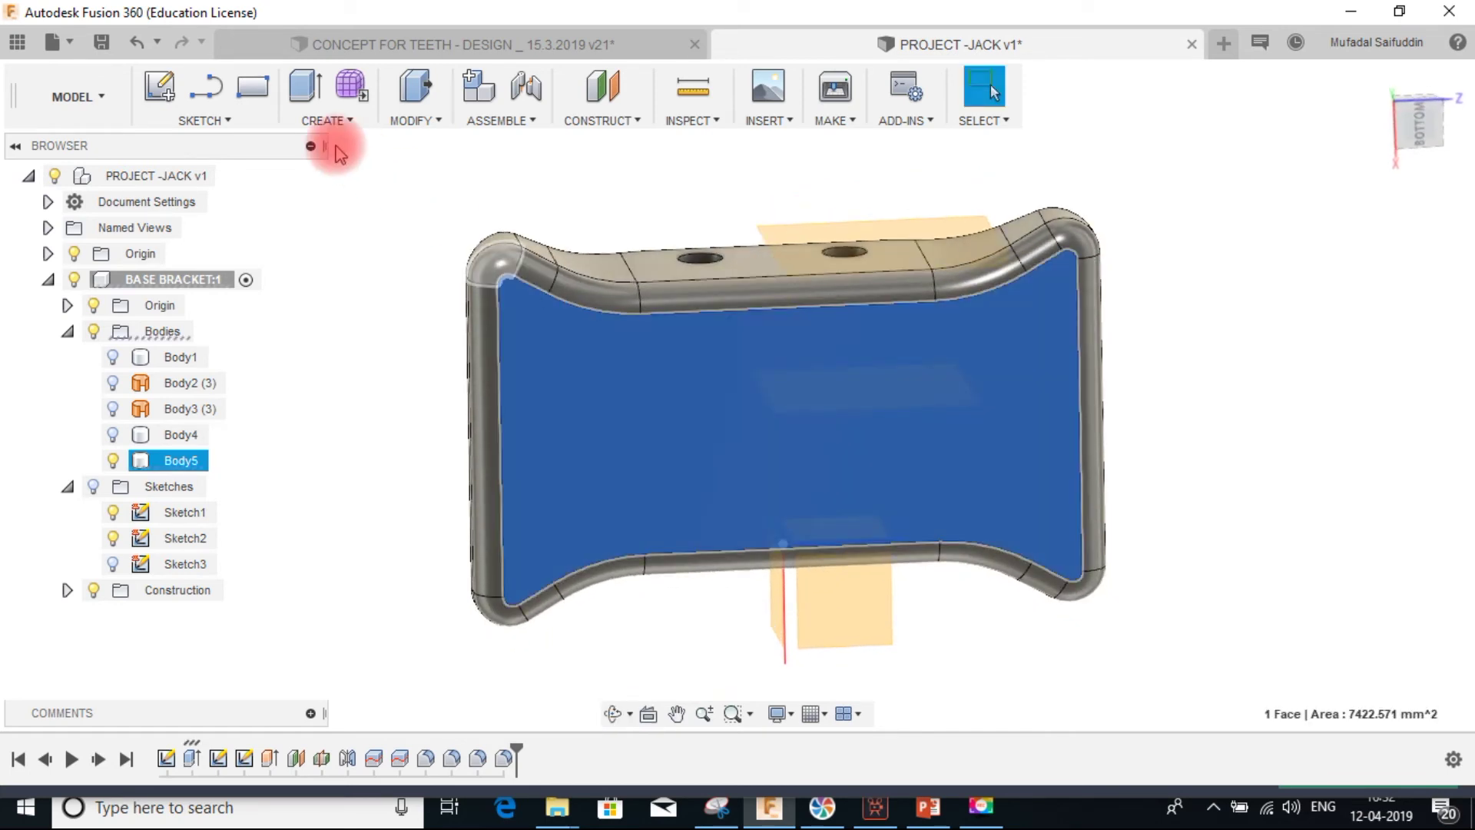
- Start a sketch on the bracket's bottom face and draw a 2-point rectangle
{"action": "left_click", "coordinate": [160, 84]}
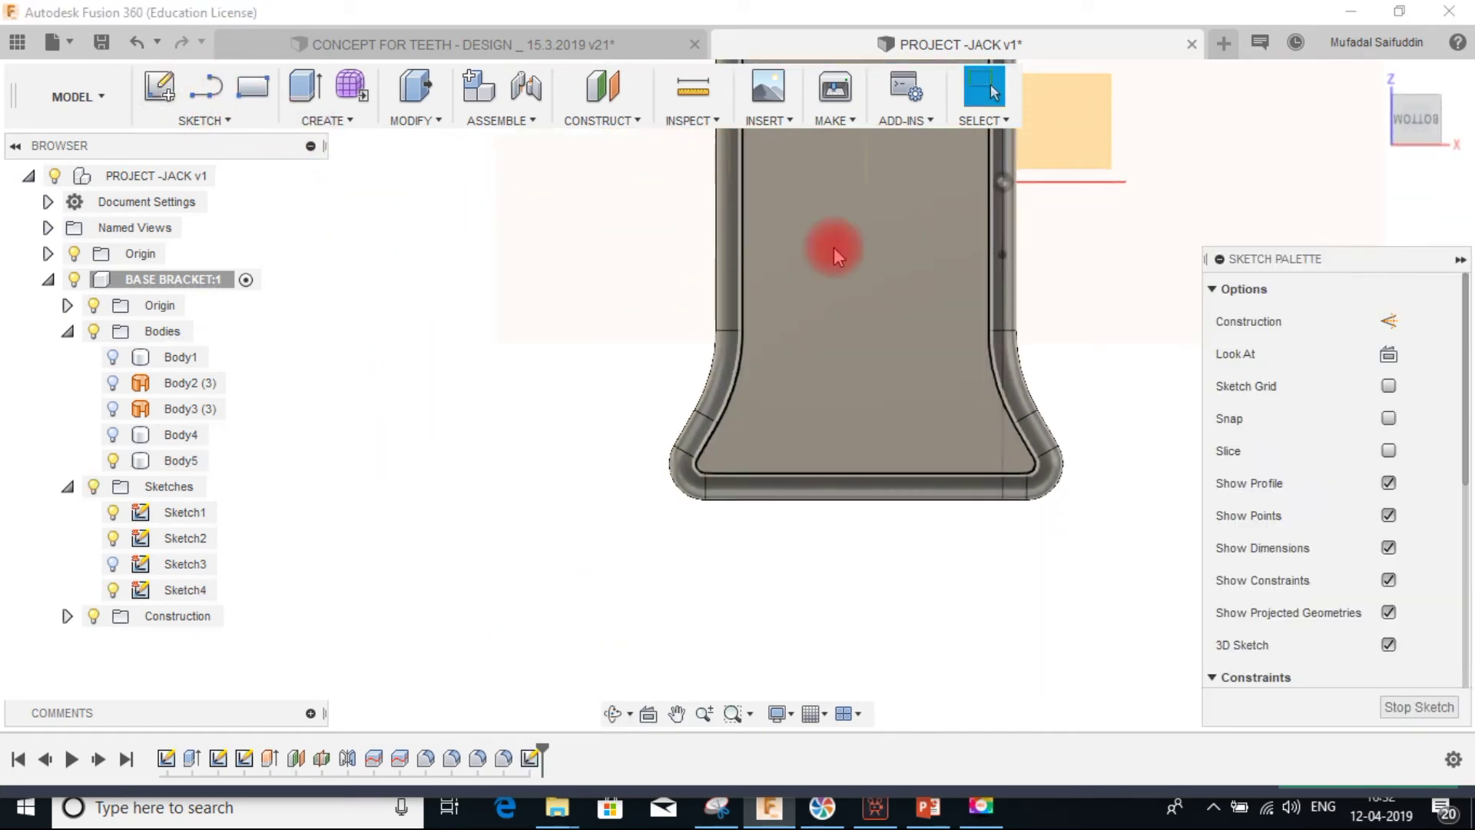
{"action": "left_click", "coordinate": [252, 87]}
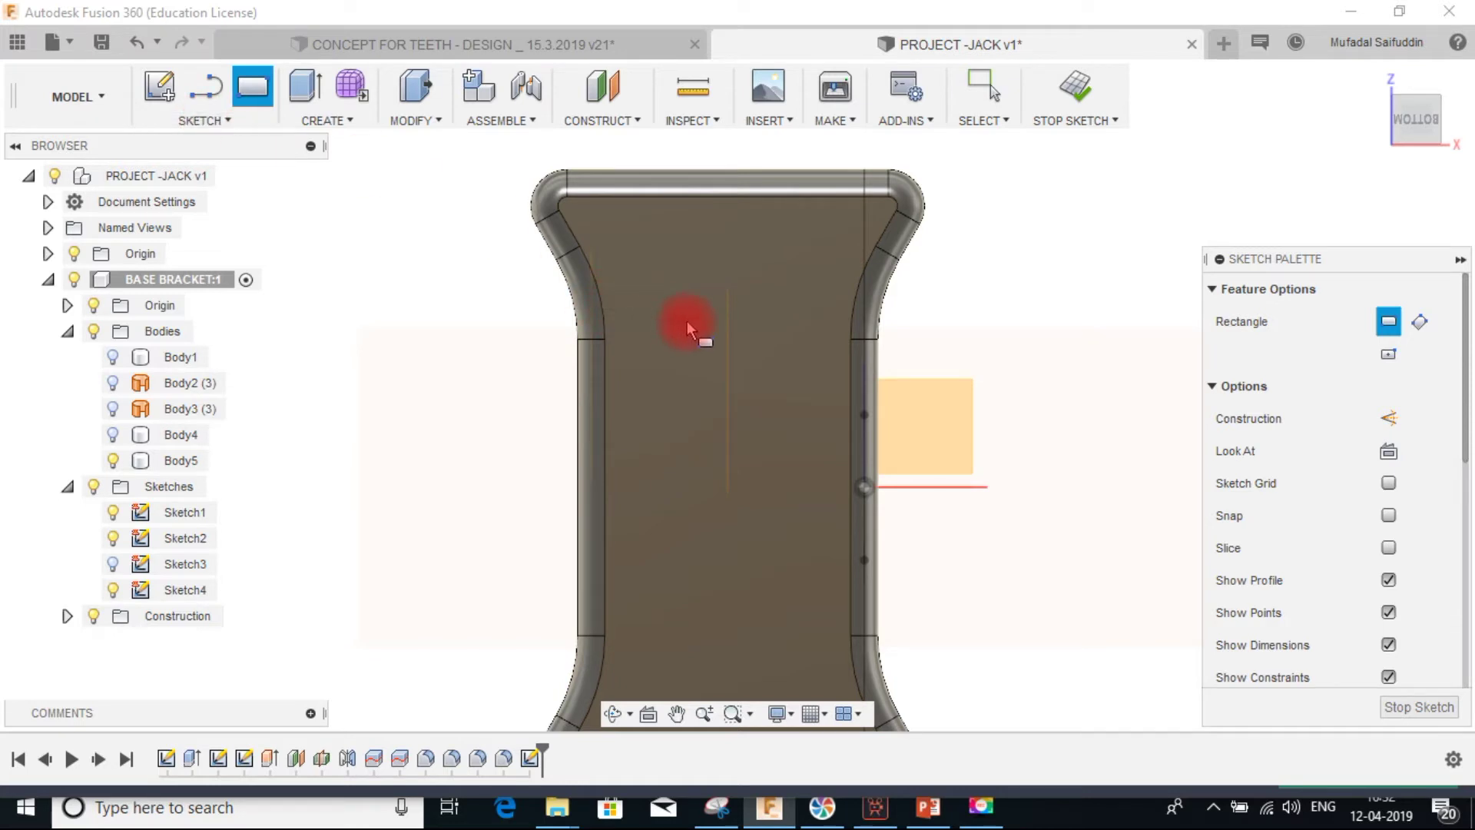
{"action": "left_click", "coordinate": [739, 455]}
{"action": "left_click", "coordinate": [790, 584]}
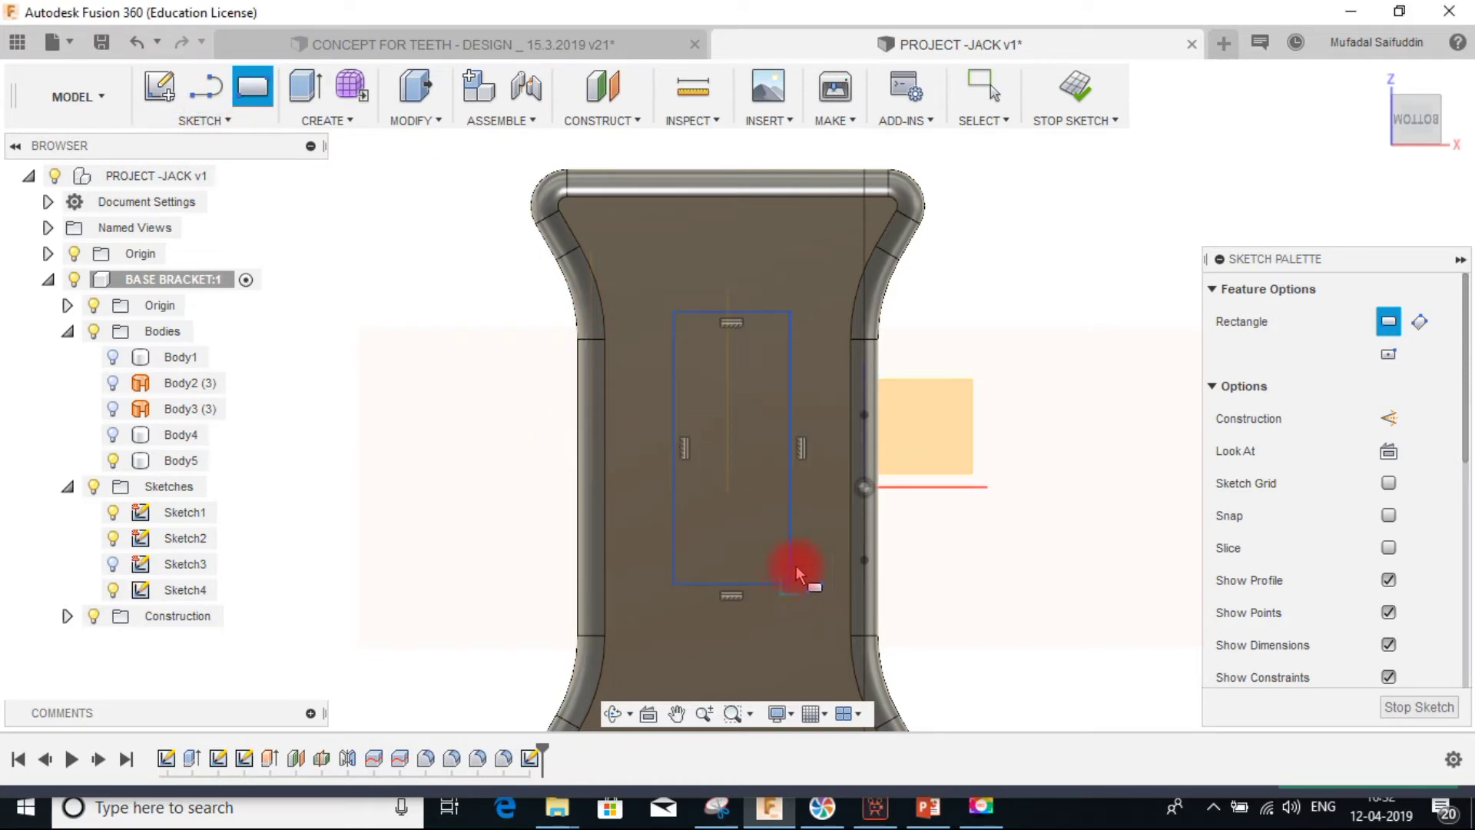
{"action": "key", "text": "Escape"}
- Dimension the rectangle to 25 mm wide and 65 mm tall
{"action": "left_click", "coordinate": [672, 377]}
{"action": "left_click", "coordinate": [742, 210]}
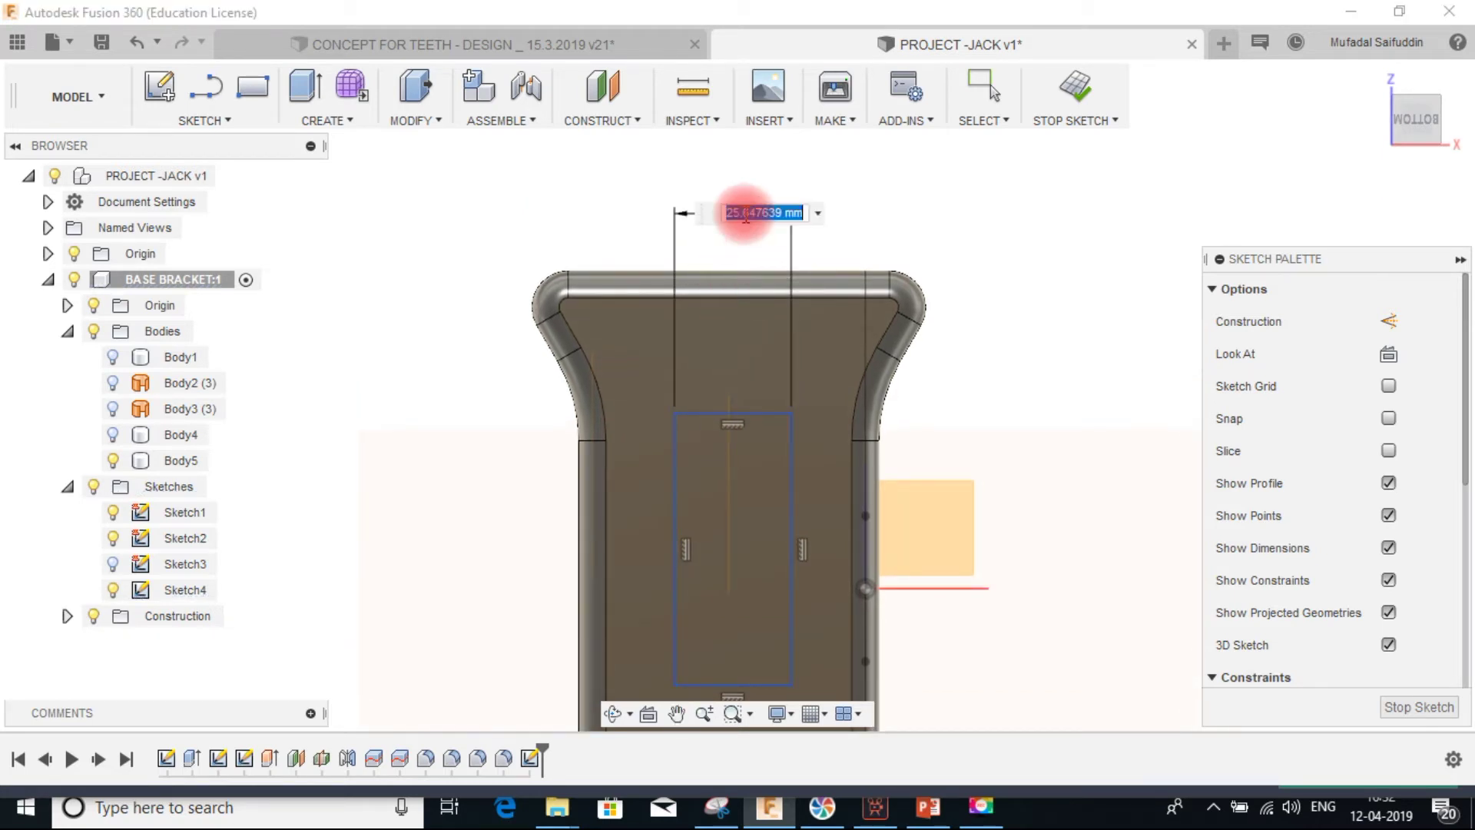
{"action": "type", "text": "25"}
{"action": "key", "text": "Return"}
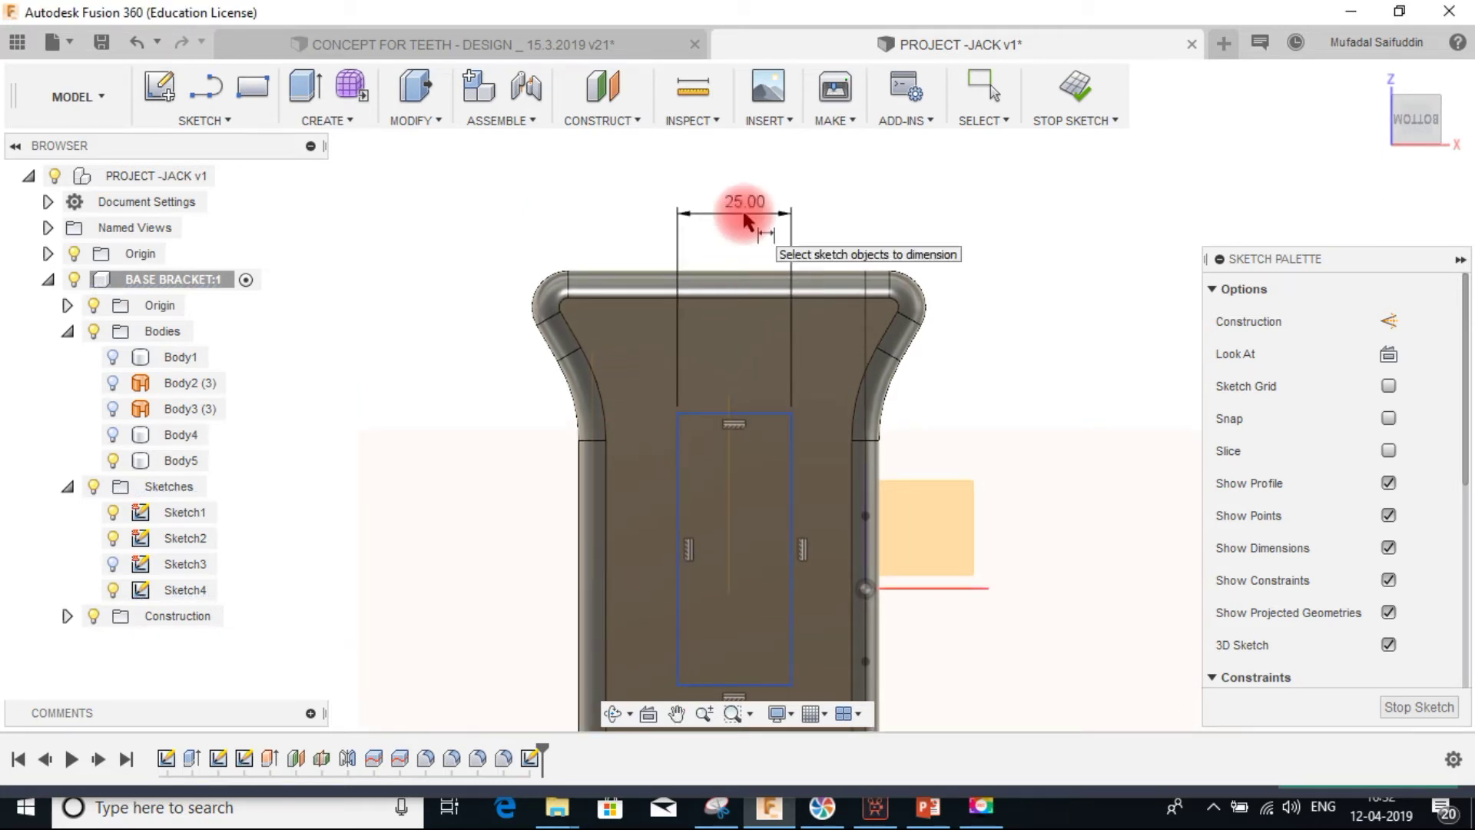
{"action": "mouse_move", "coordinate": [778, 421]}
{"action": "middle_mouse_down"}
{"action": "mouse_move", "coordinate": [791, 207]}
{"action": "mouse_move", "coordinate": [755, 474]}
{"action": "middle_mouse_up"}
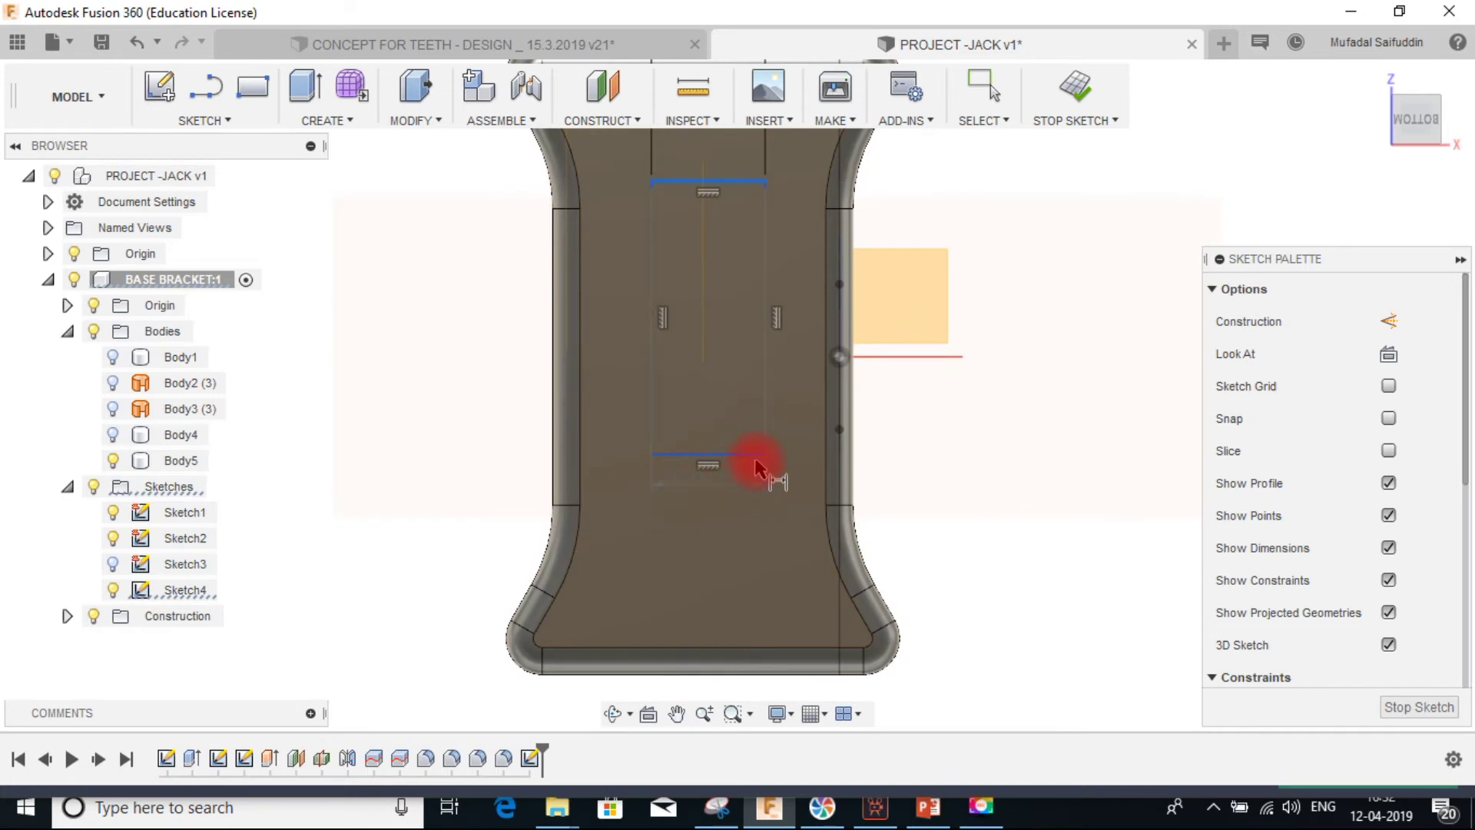
{"action": "left_click", "coordinate": [983, 393]}
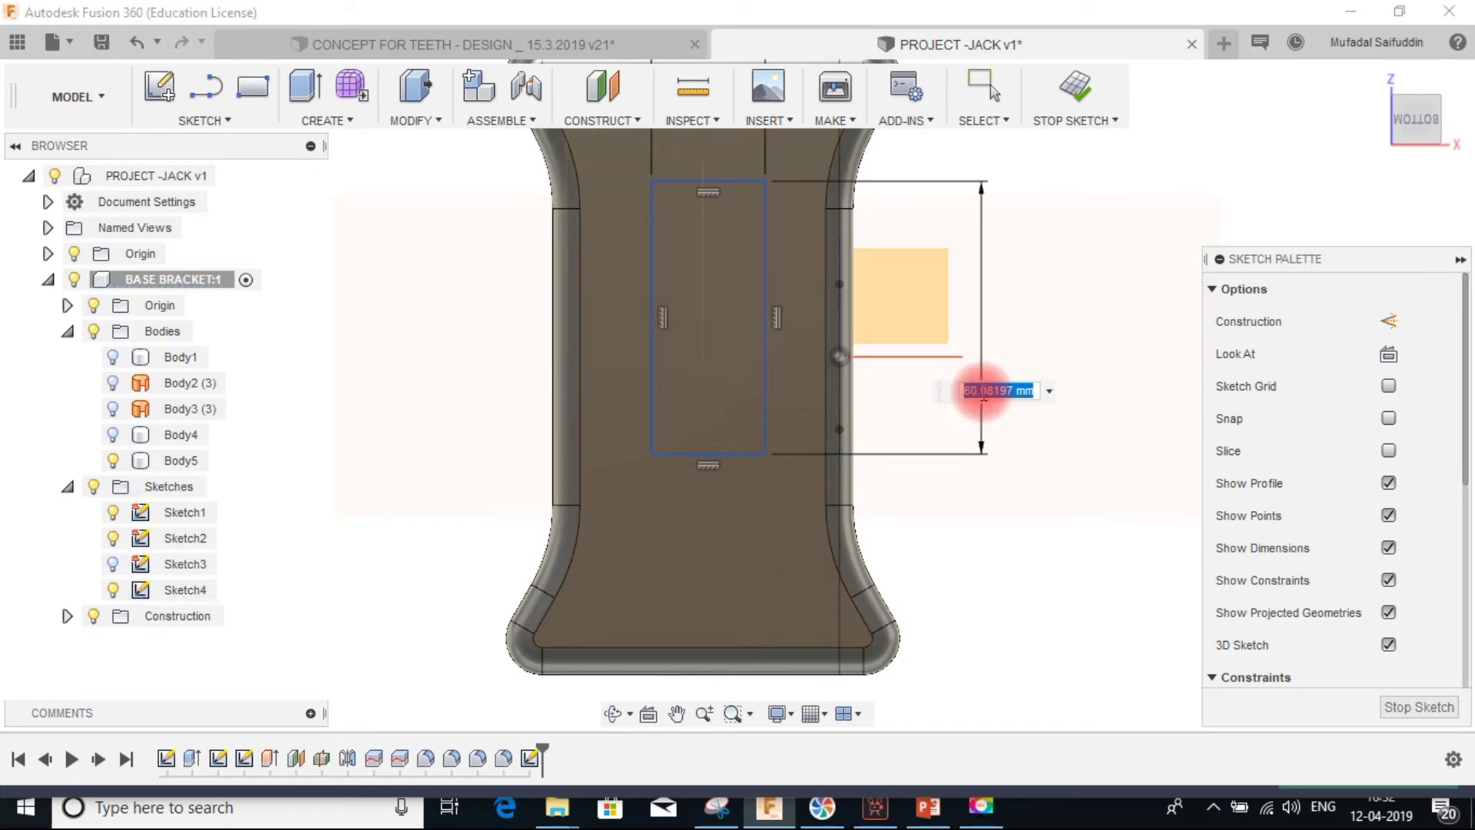
{"action": "key", "text": "Return"}
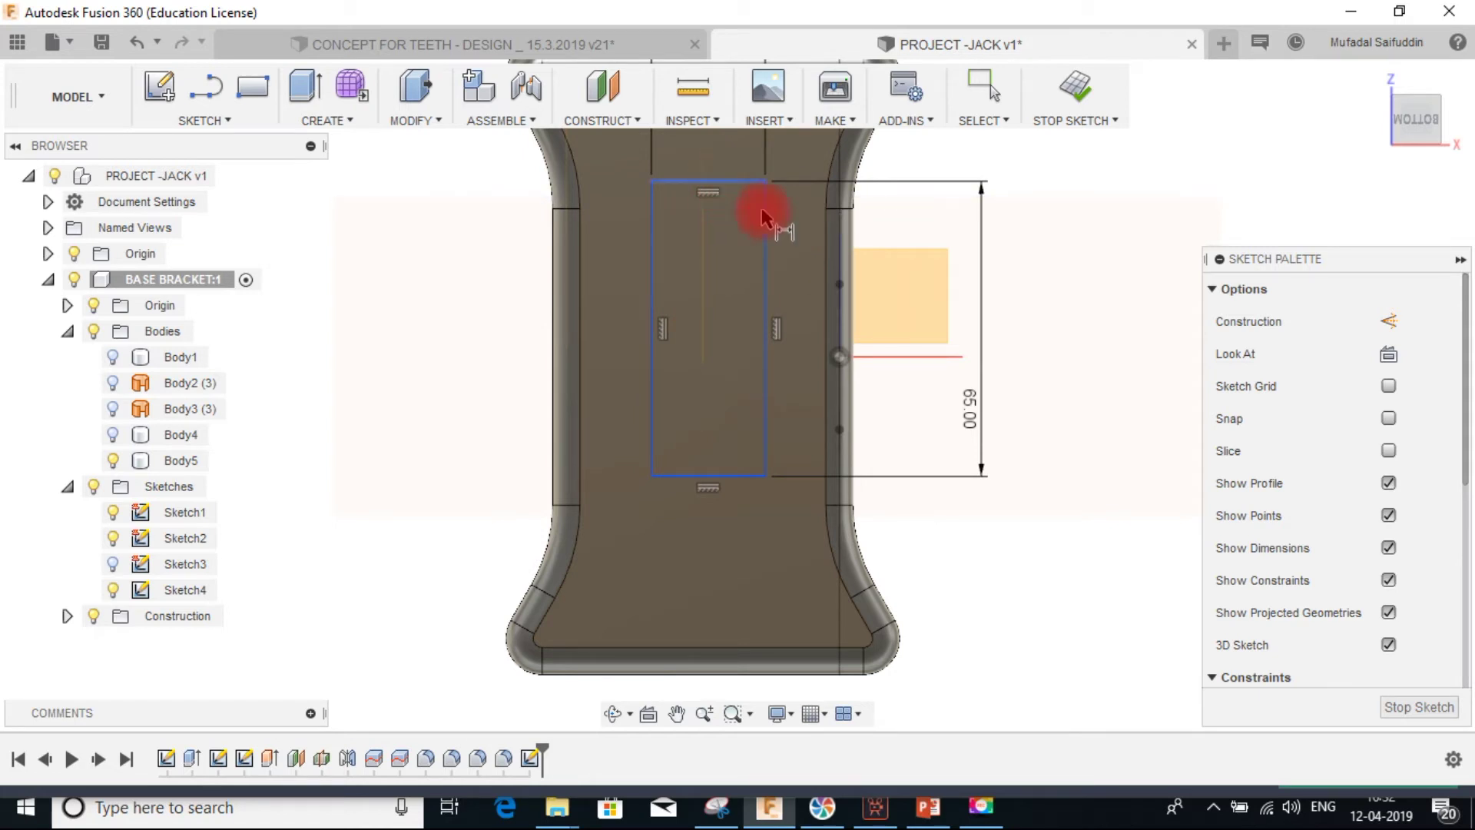
- Locate the rectangle with 32.50 mm and 14.50 mm offsets from the bracket edges, then finish the sketch
{"action": "left_click", "coordinate": [839, 357]}
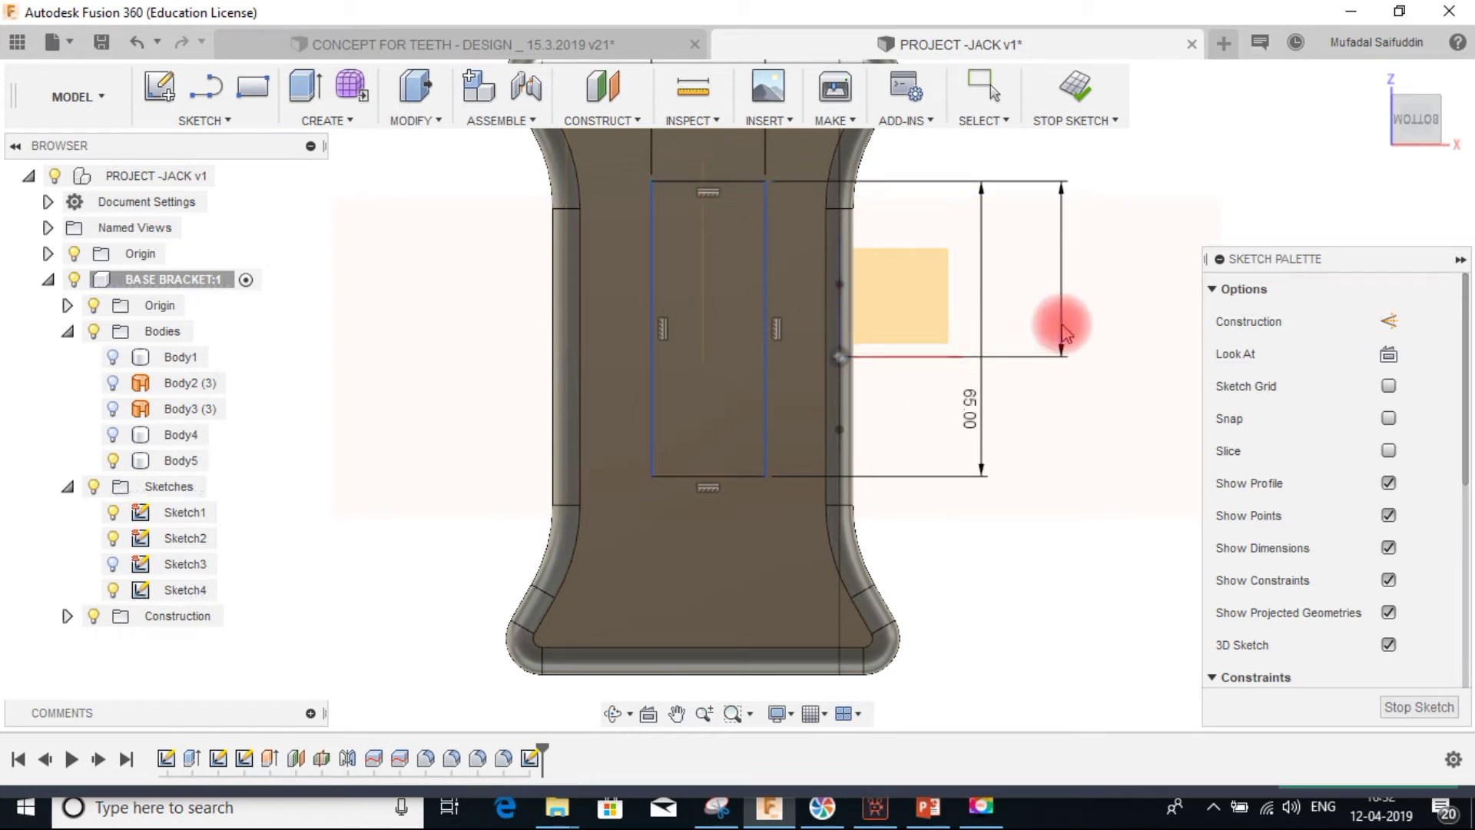
{"action": "left_click", "coordinate": [1062, 323]}
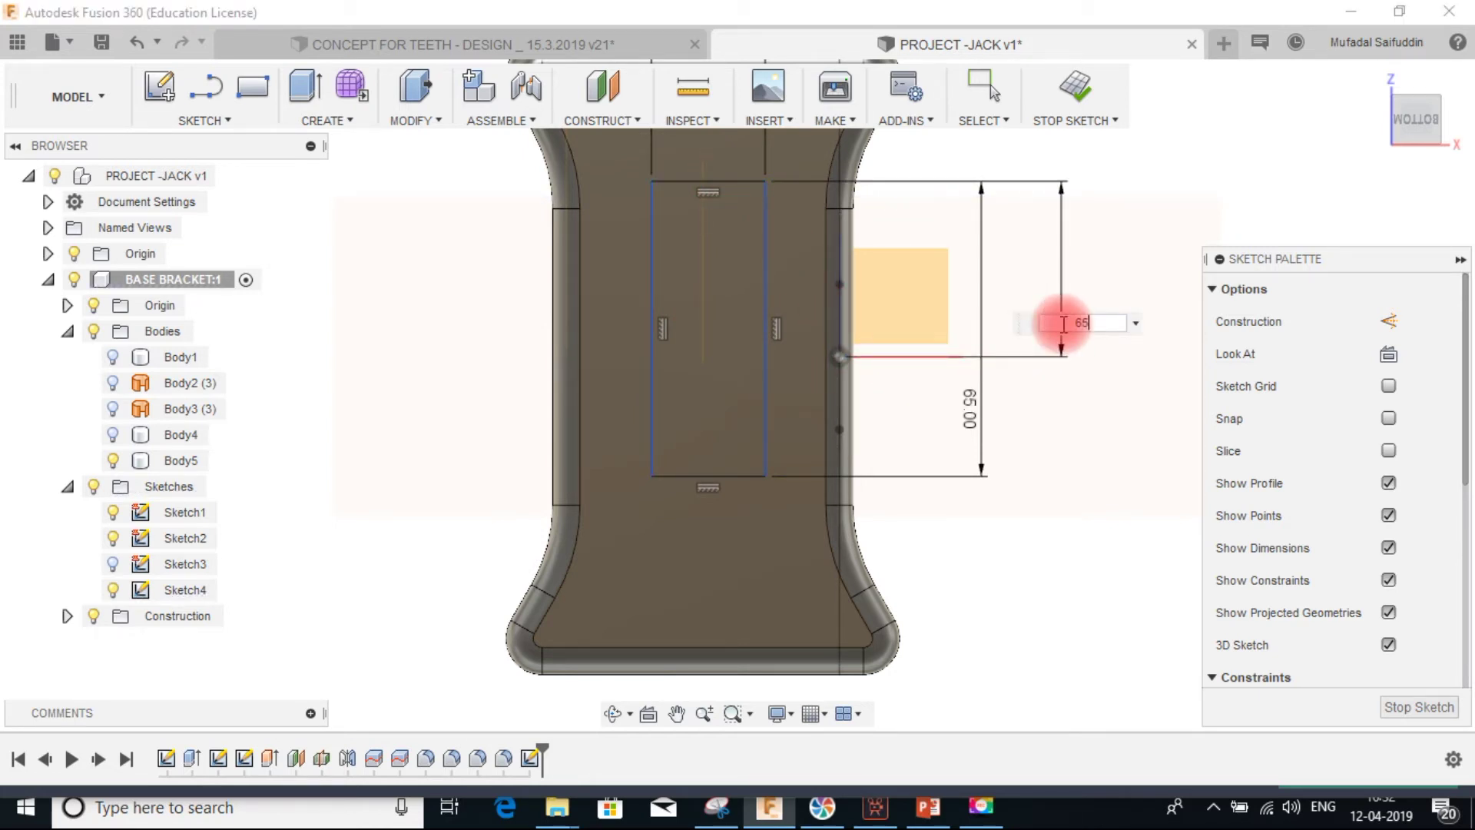
{"action": "key", "text": "Return"}
{"action": "key", "text": "Escape"}
{"action": "scroll", "coordinate": [1086, 182], "scroll_direction": "down", "scroll_amount": 2}
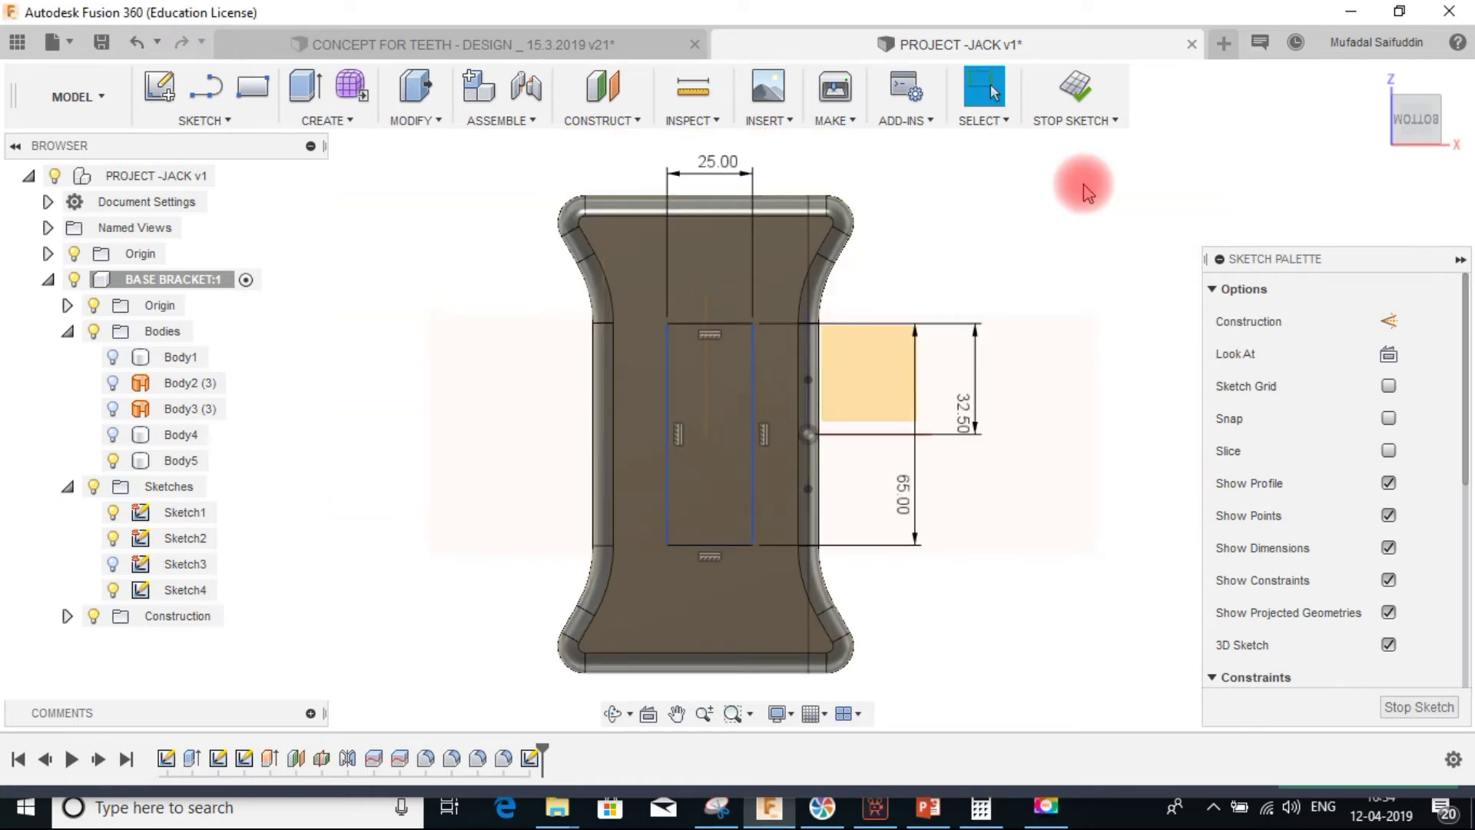
{"action": "key", "text": "d"}
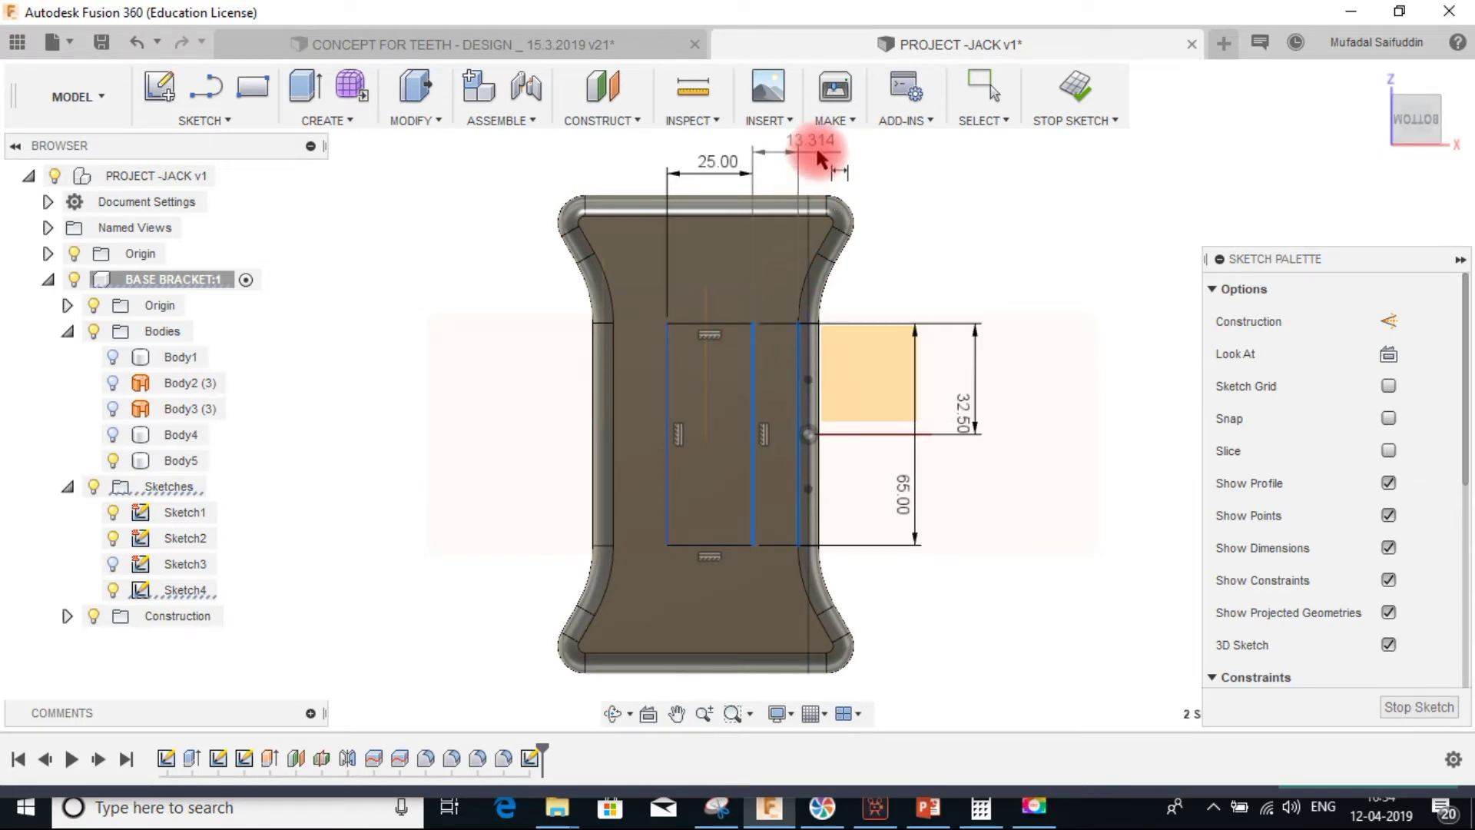
{"action": "left_click", "coordinate": [818, 156]}
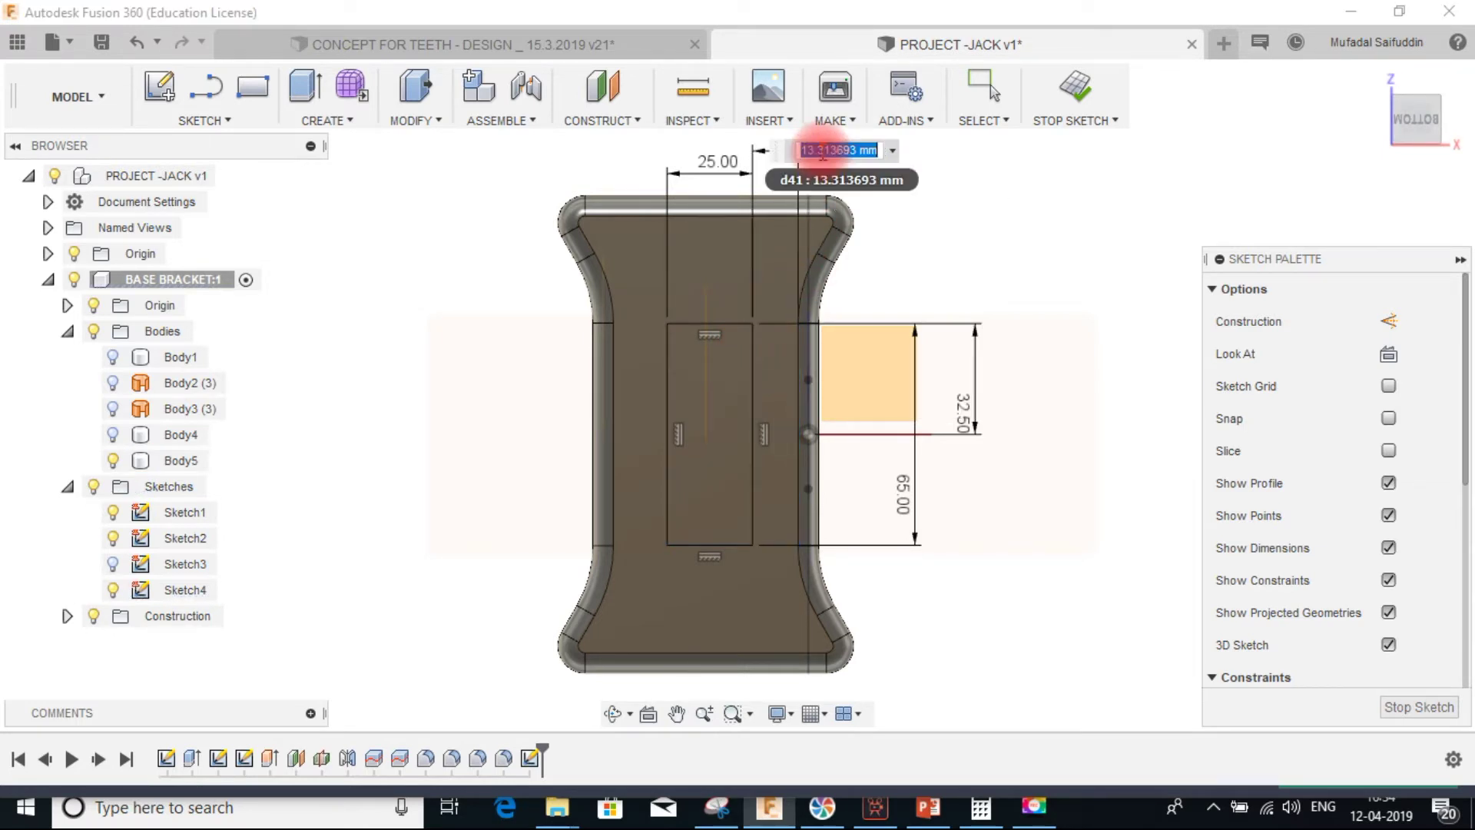
{"action": "type", "text": "14.5"}
{"action": "key", "text": "Return"}
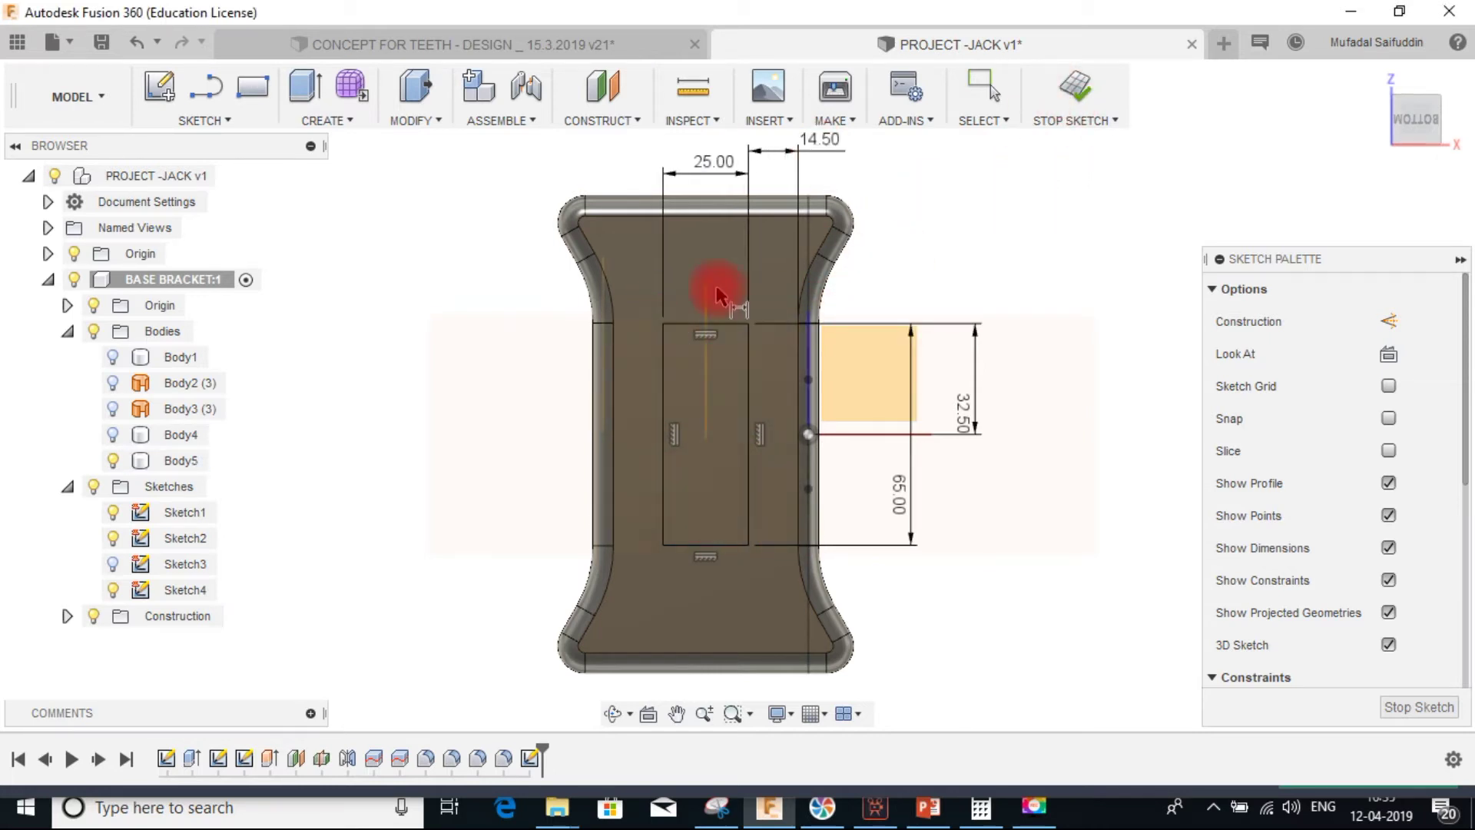
{"action": "left_click", "coordinate": [1072, 89]}
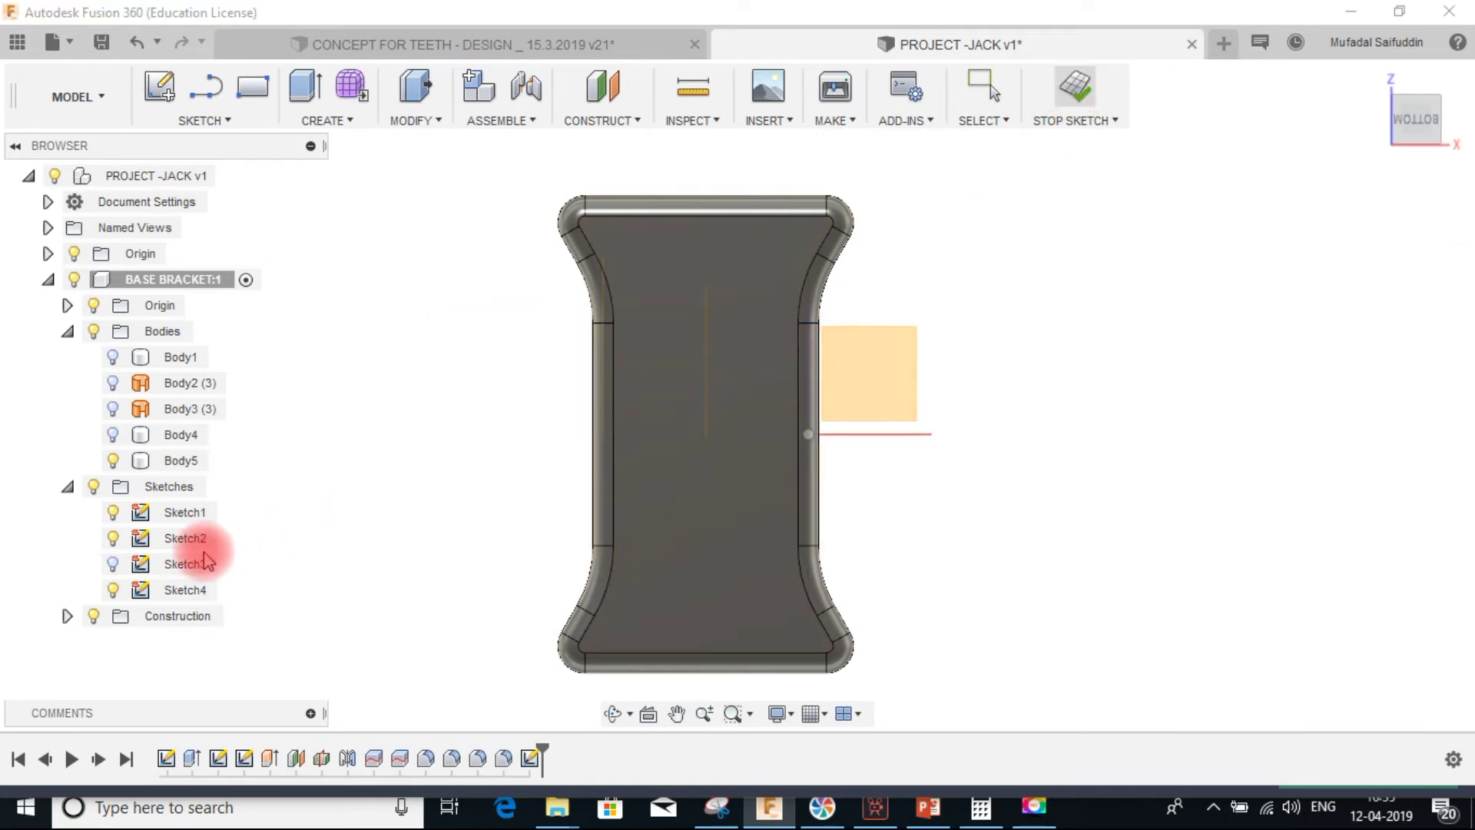
- Extrude the 25 × 65 mm rectangle profile as a cut, -6 mm deep, into the bottom face
{"action": "left_click", "coordinate": [781, 386]}
{"action": "scroll", "coordinate": [823, 361], "scroll_direction": "down", "scroll_amount": 2}
{"action": "middle_click_drag", "start_coordinate": [823, 362], "coordinate": [450, 409], "text": "shift"}
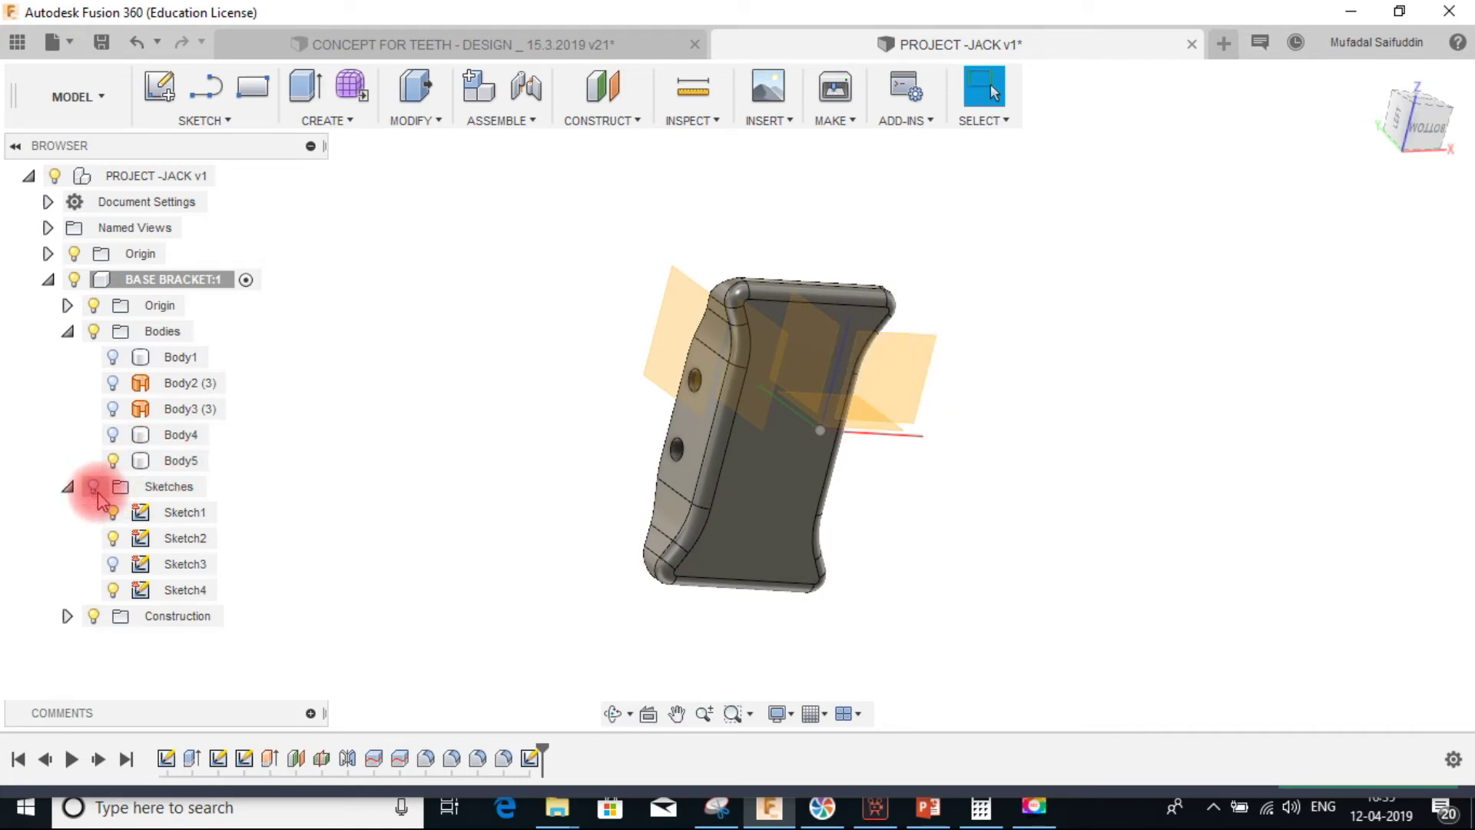
{"action": "scroll", "coordinate": [788, 391], "scroll_direction": "up", "scroll_amount": 3}
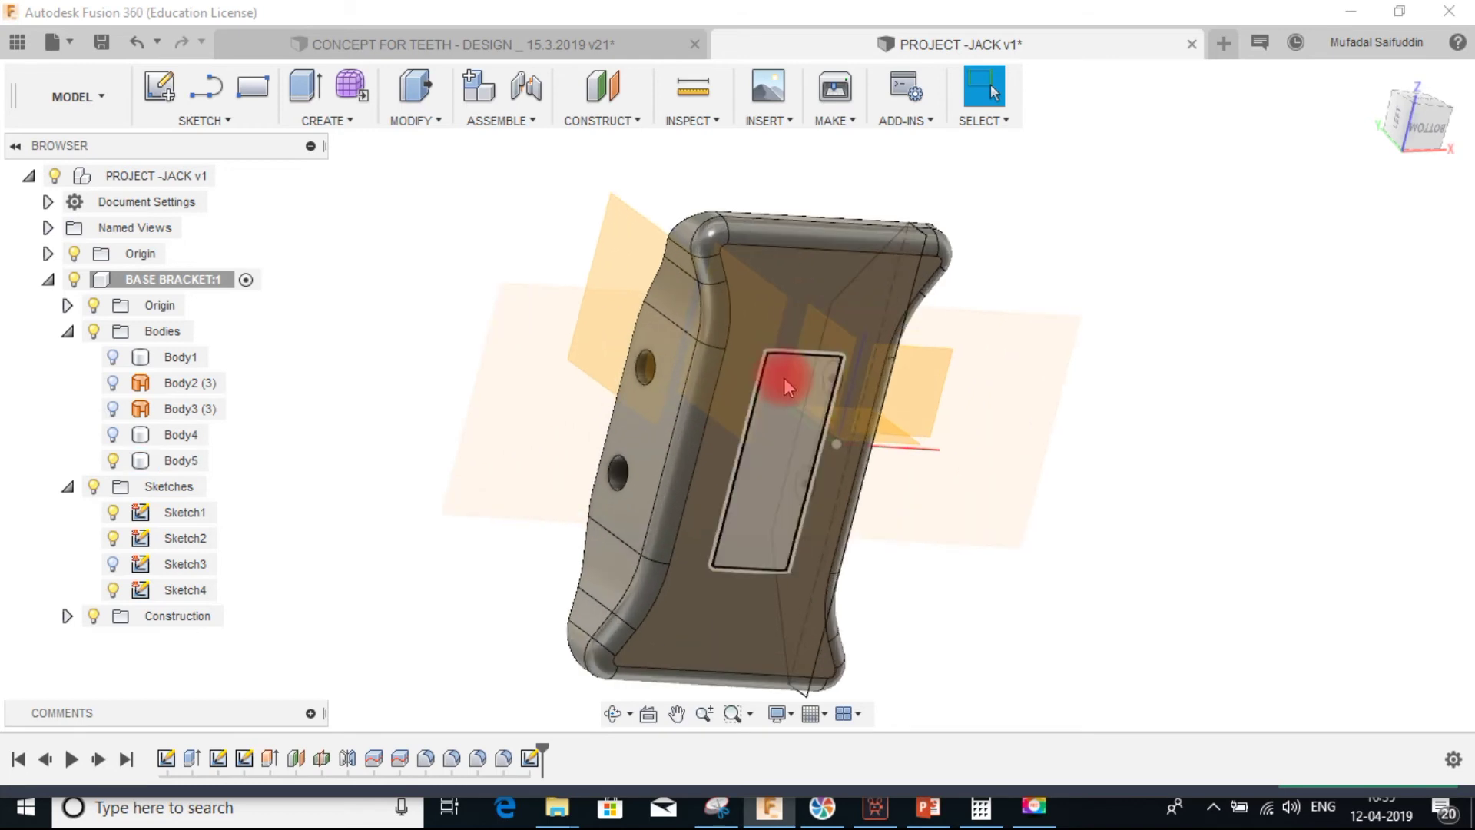
{"action": "left_click", "coordinate": [777, 371]}
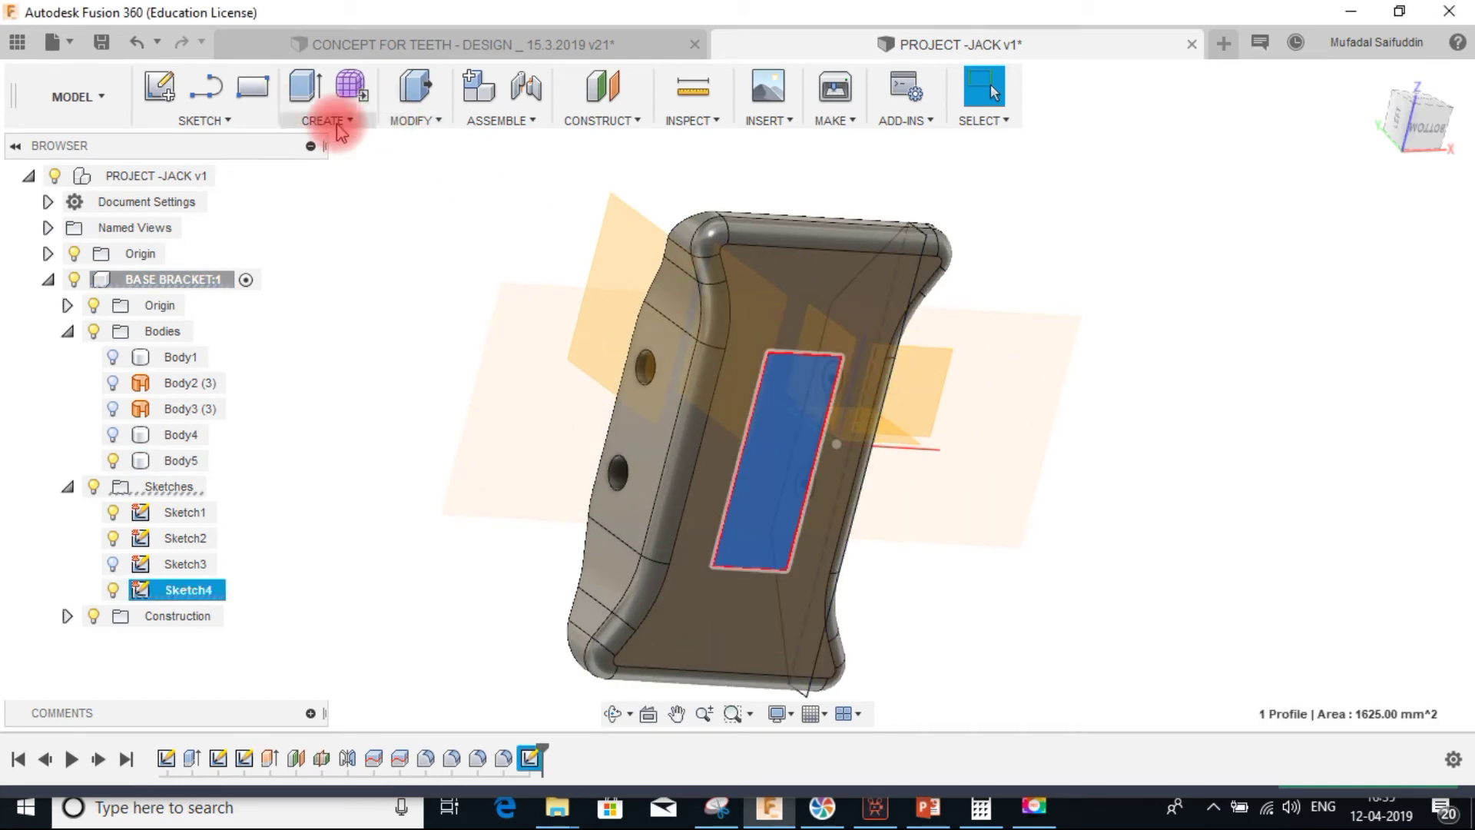
{"action": "left_click", "coordinate": [303, 88]}
{"action": "left_click_drag", "start_coordinate": [795, 471], "coordinate": [783, 461]}
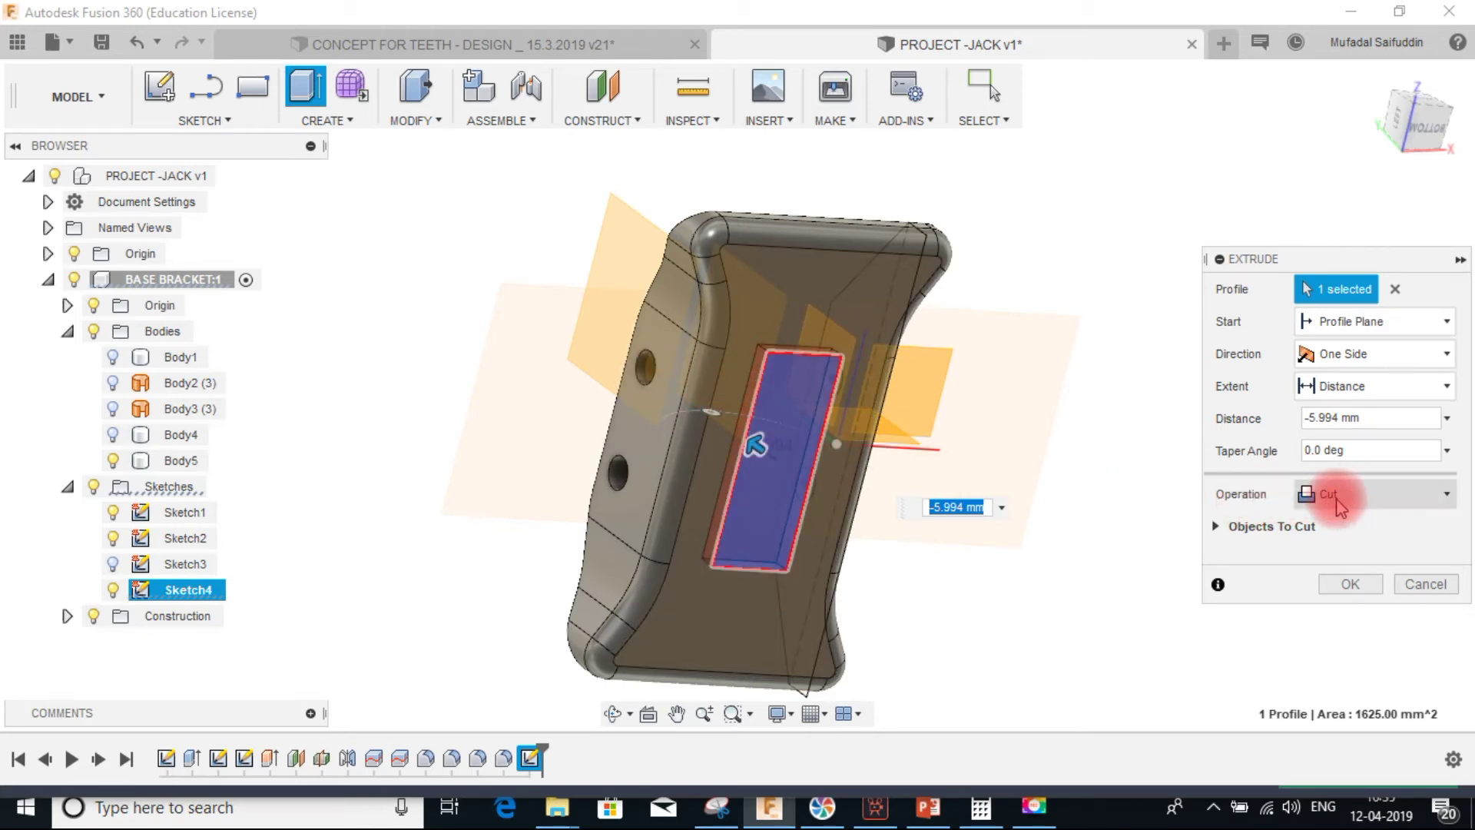
{"action": "left_click", "coordinate": [1371, 418]}
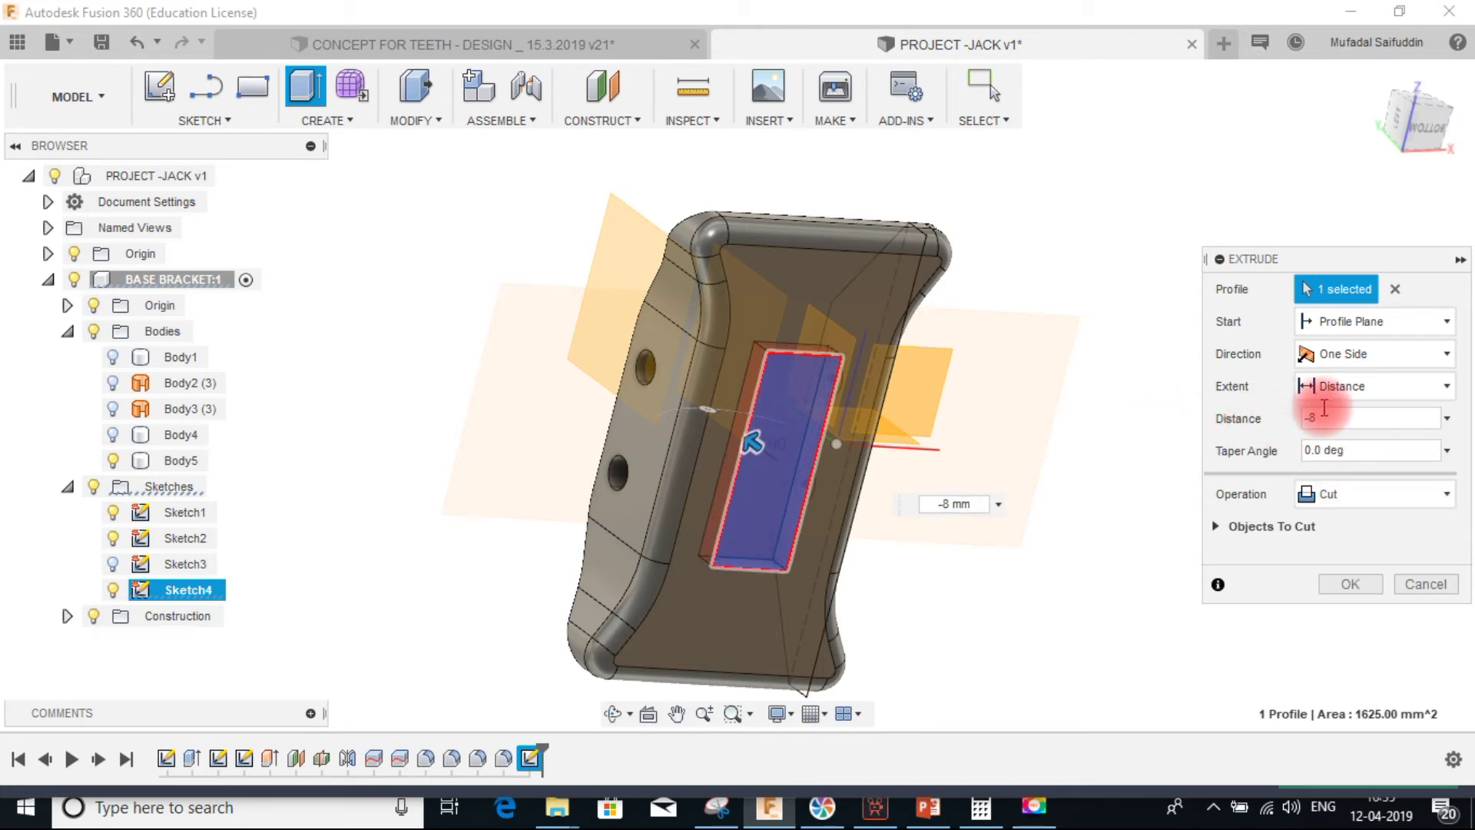
{"action": "left_click", "coordinate": [1298, 419]}
{"action": "type", "text": "-6"}
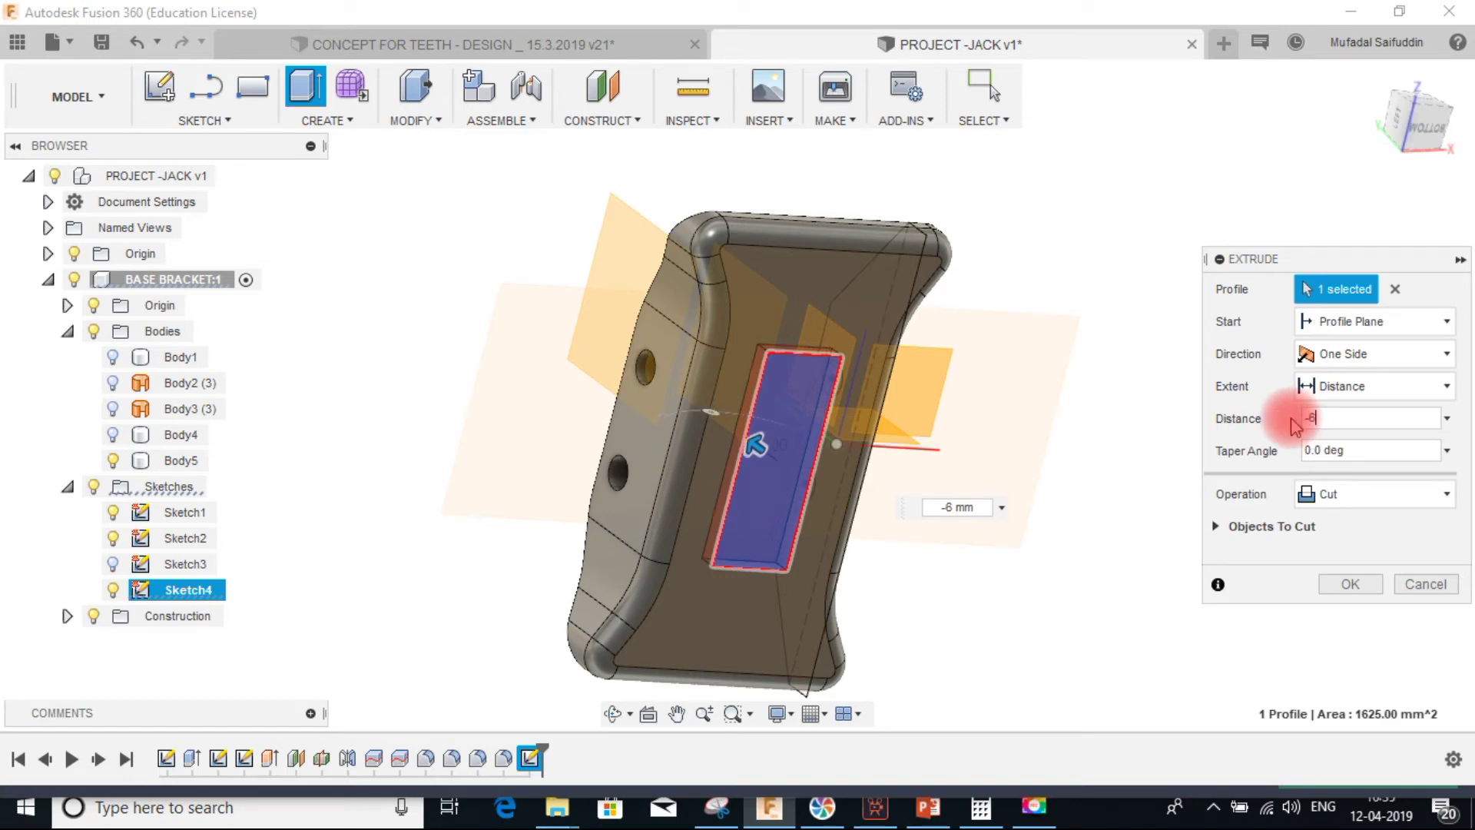
{"action": "left_click", "coordinate": [1354, 585]}
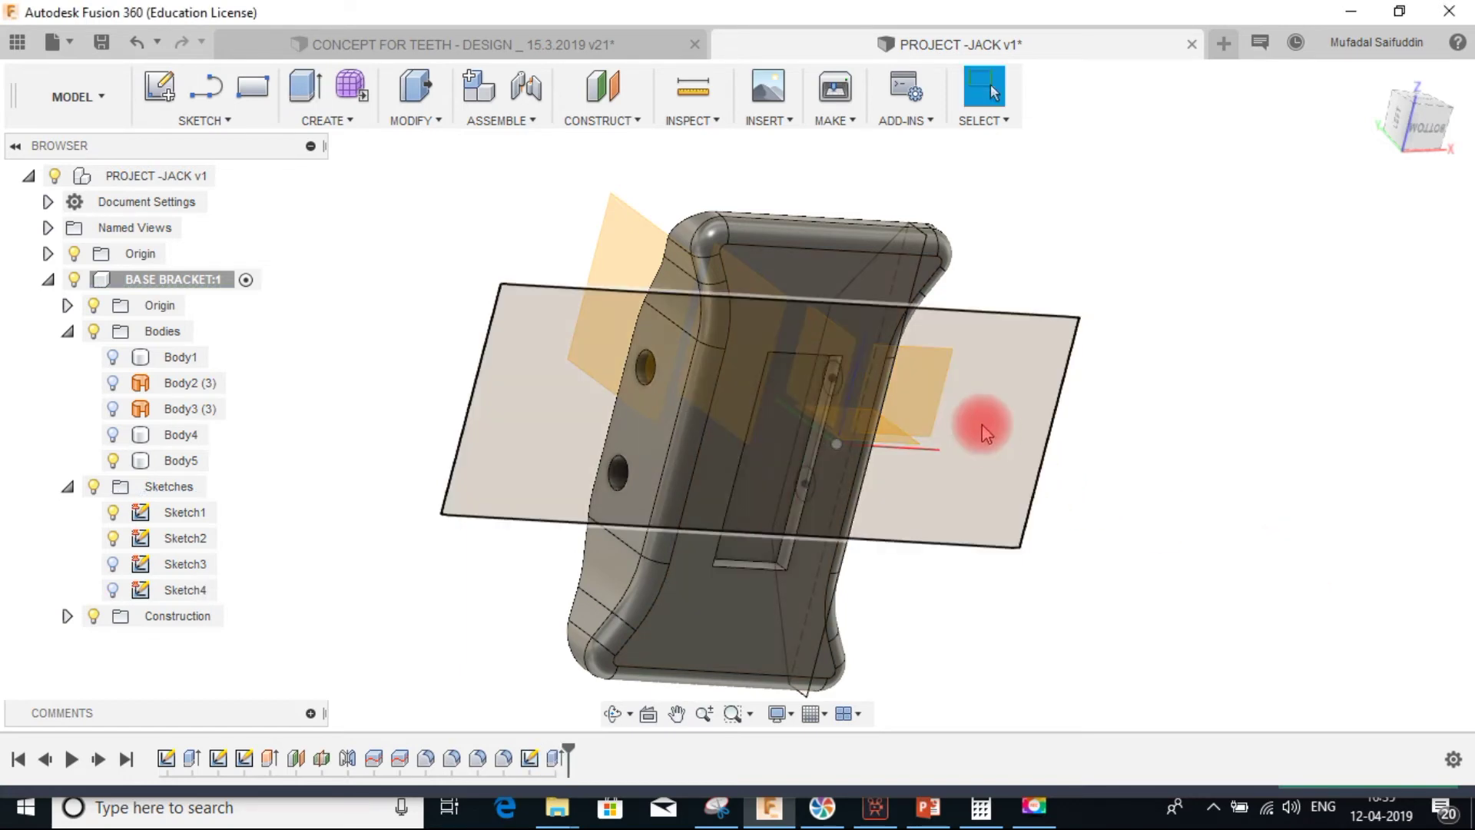
- Start a fillet on the first recess edge with a 6 mm radius, hiding construction planes
{"action": "middle_click_drag", "start_coordinate": [1195, 389], "coordinate": [852, 367], "text": "shift"}
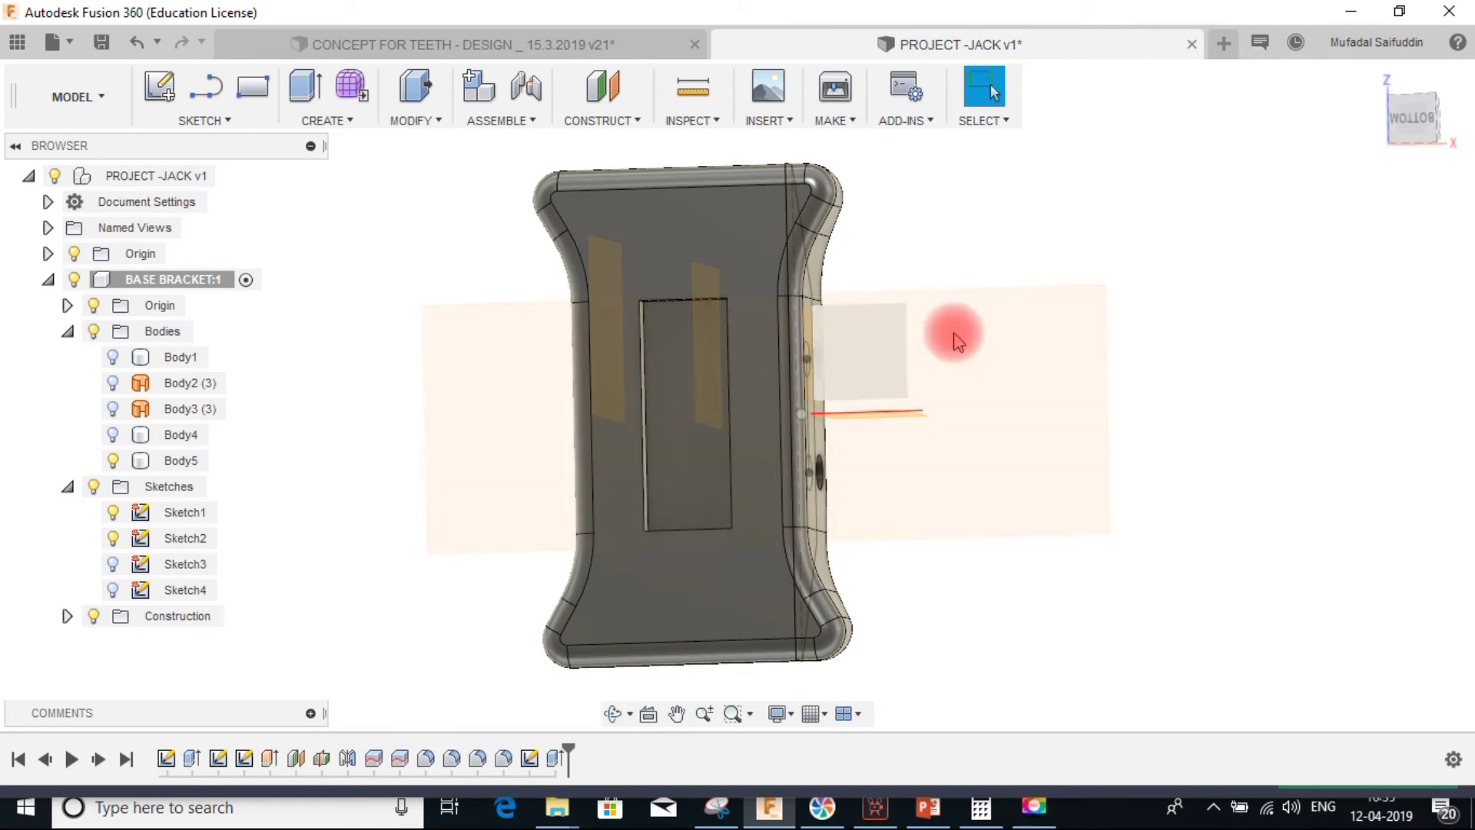
{"action": "key", "text": "f"}
{"action": "scroll", "coordinate": [610, 307], "scroll_direction": "up", "scroll_amount": 5}
{"action": "mouse_move", "coordinate": [694, 300]}
{"action": "middle_mouse_down", "text": "shift"}
{"action": "mouse_move", "coordinate": [635, 280]}
{"action": "mouse_move", "coordinate": [669, 297]}
{"action": "middle_mouse_up", "text": "shift"}
{"action": "left_click", "coordinate": [673, 306]}
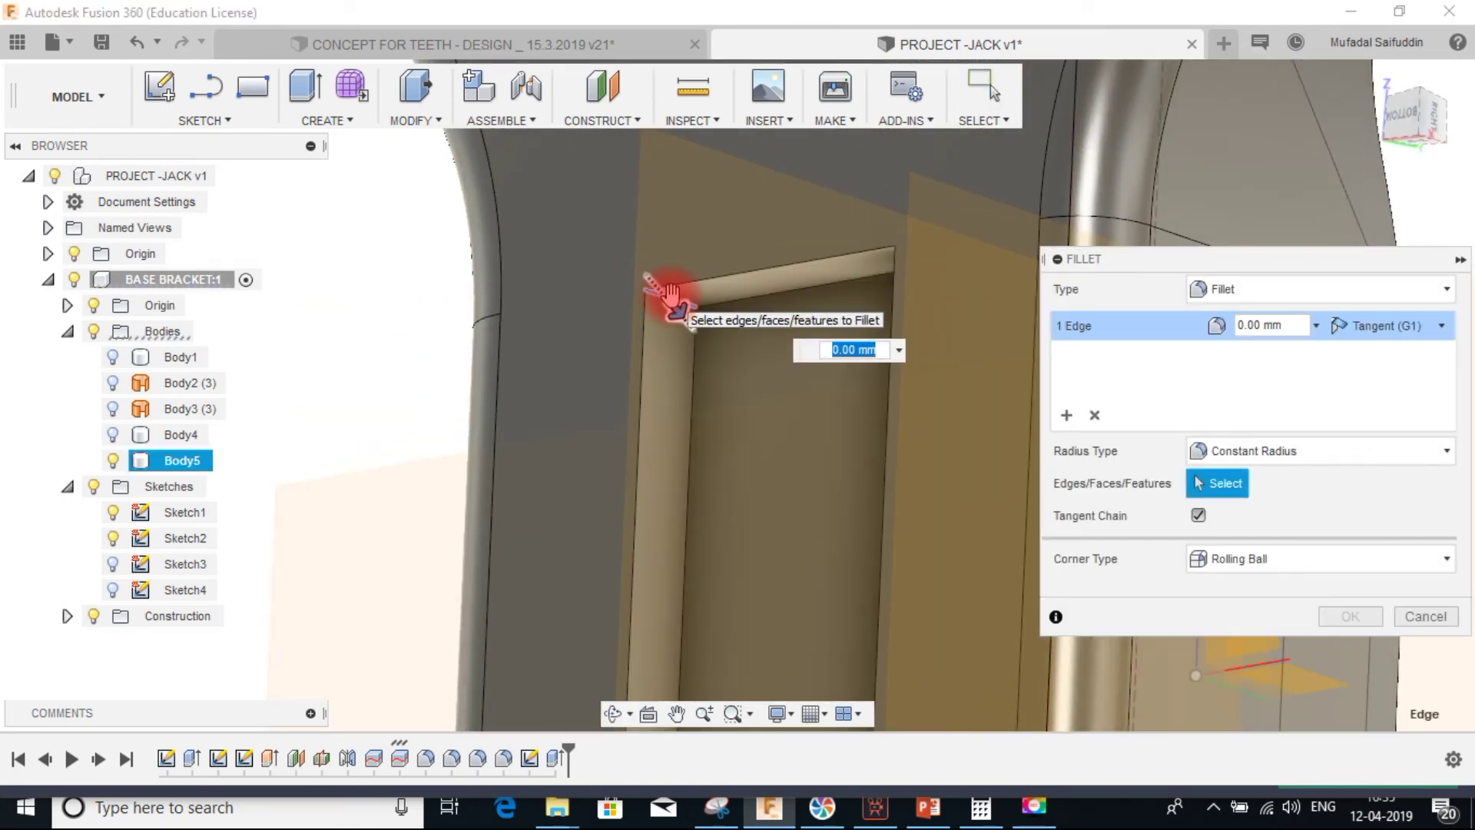
{"action": "left_click", "coordinate": [93, 616]}
{"action": "left_click_drag", "start_coordinate": [676, 315], "coordinate": [691, 330]}
{"action": "mouse_move", "coordinate": [691, 330]}
{"action": "middle_mouse_down", "text": "shift"}
{"action": "mouse_move", "coordinate": [807, 329]}
{"action": "mouse_move", "coordinate": [969, 363]}
{"action": "mouse_move", "coordinate": [1278, 330]}
{"action": "middle_mouse_up", "text": "shift"}
{"action": "left_click", "coordinate": [1139, 331]}
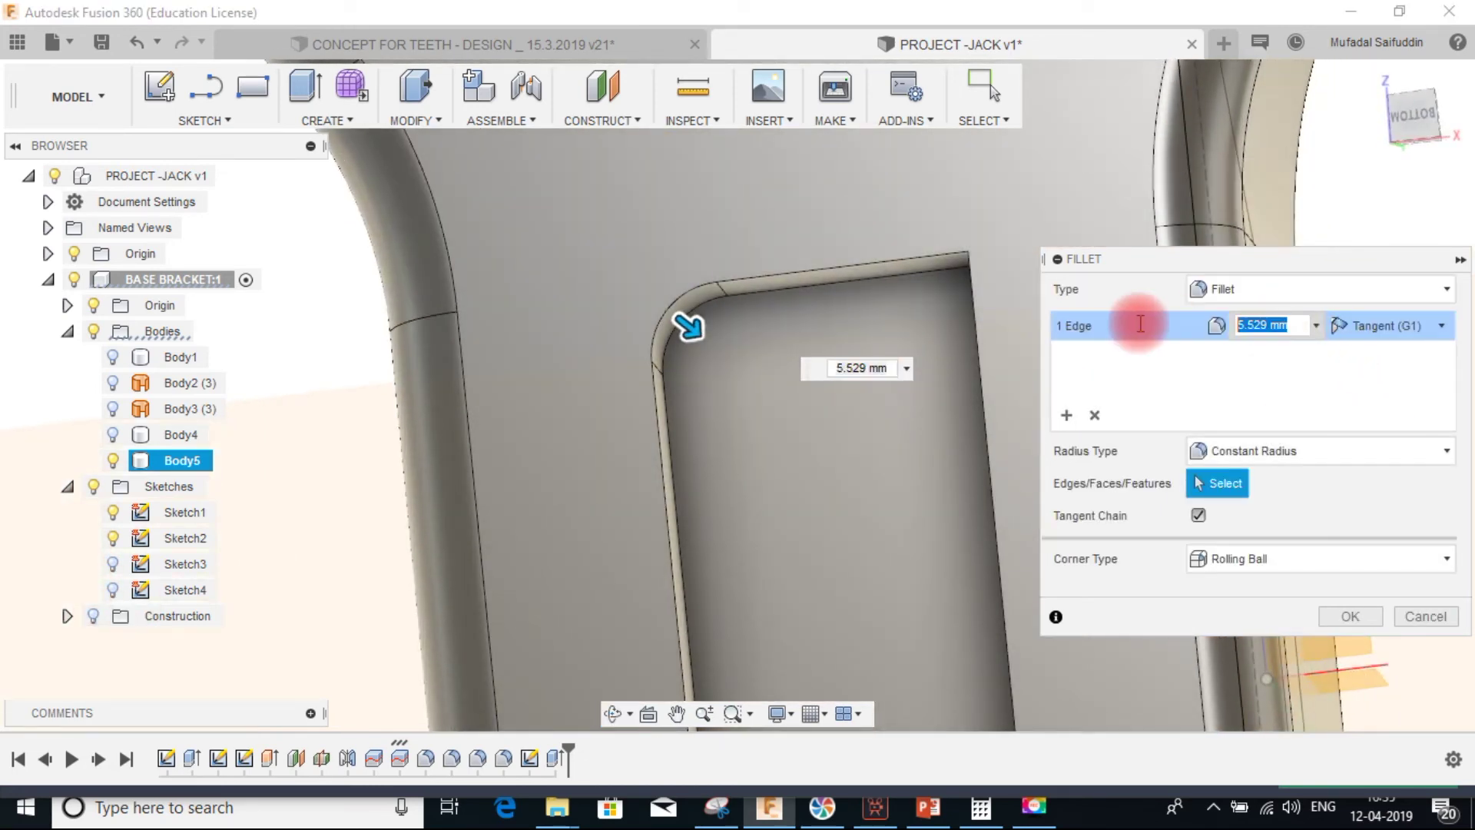
{"action": "type", "text": "6"}
- Add the remaining three recess edges and apply the fillet at 8 mm radius
{"action": "middle_click_drag", "start_coordinate": [937, 307], "coordinate": [850, 422], "text": "shift"}
{"action": "left_click", "coordinate": [985, 255]}
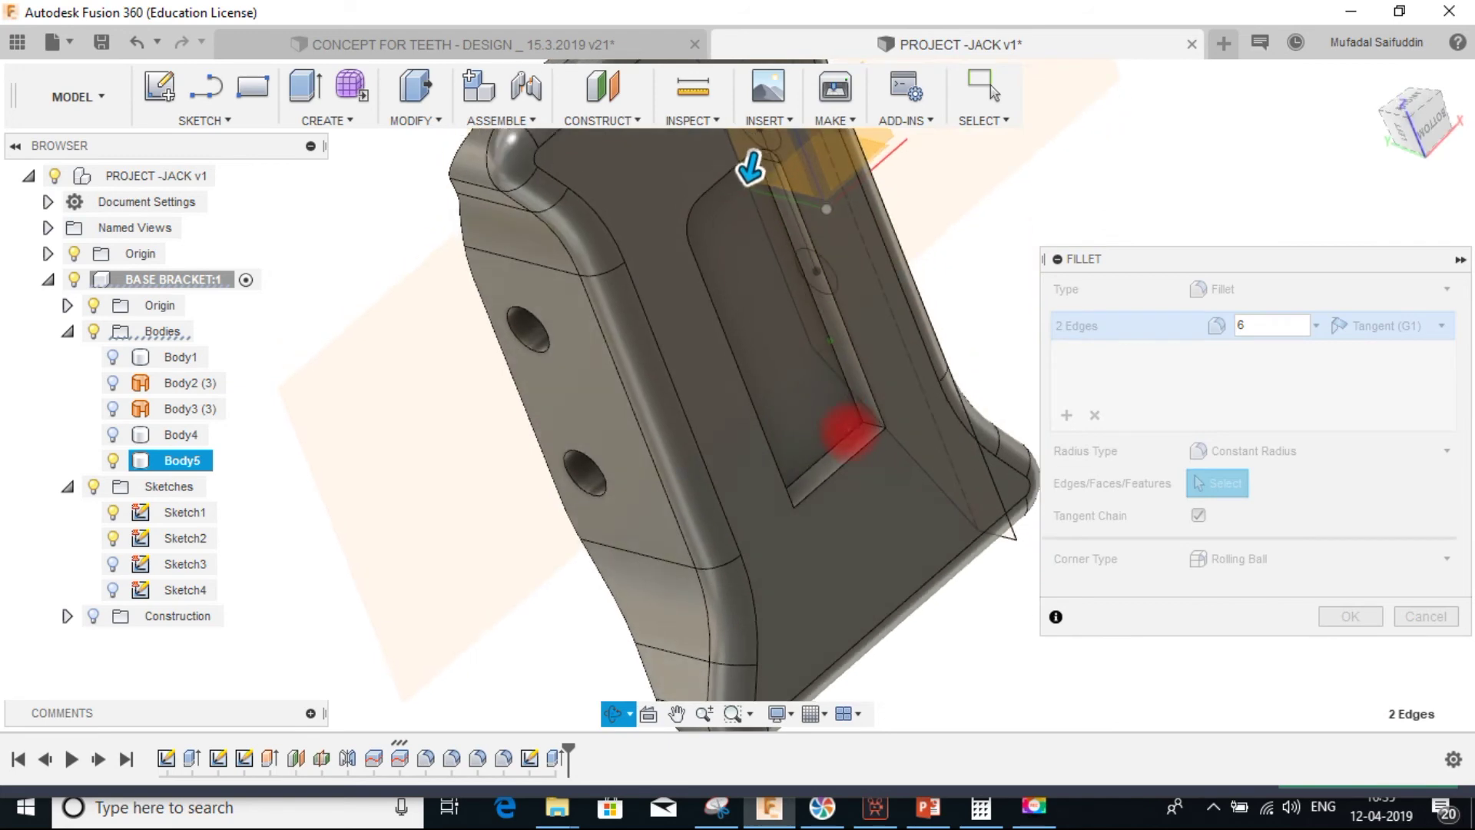
{"action": "left_click", "coordinate": [874, 427]}
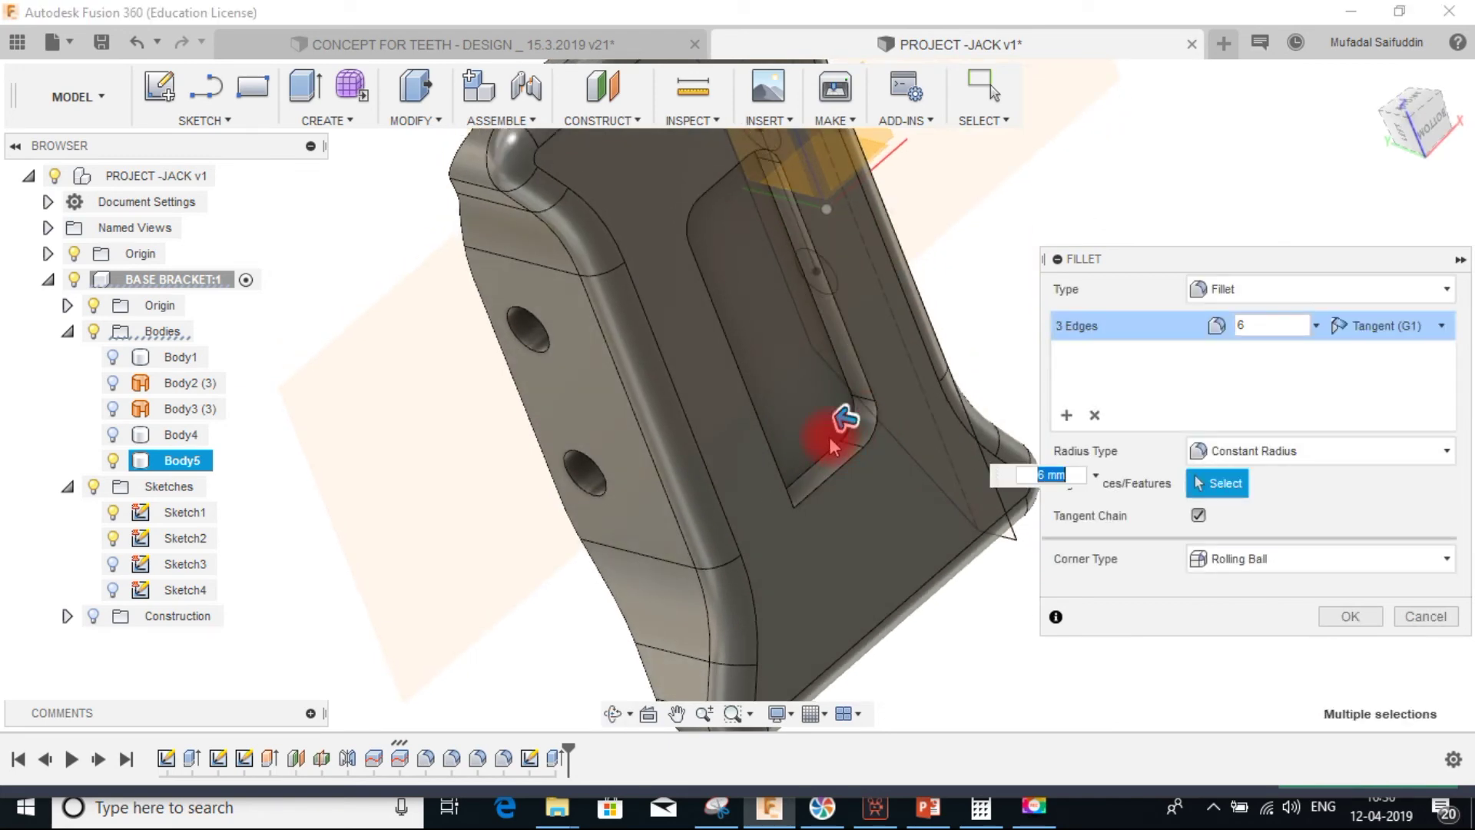
{"action": "middle_click_drag", "start_coordinate": [832, 446], "coordinate": [701, 494], "text": "shift"}
{"action": "left_click", "coordinate": [773, 507]}
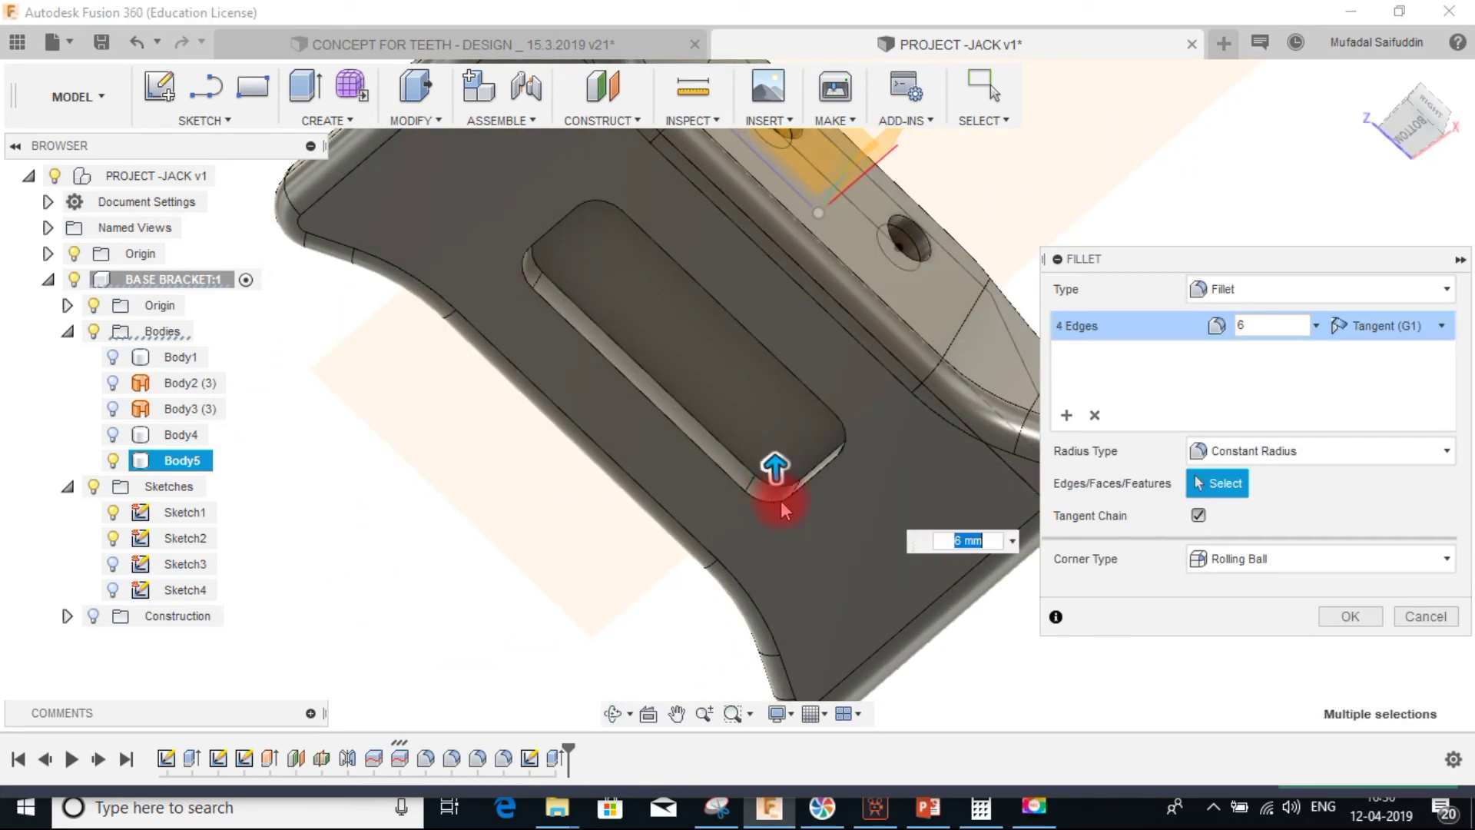
{"action": "left_click_drag", "start_coordinate": [771, 474], "coordinate": [770, 464]}
{"action": "left_click", "coordinate": [1276, 313]}
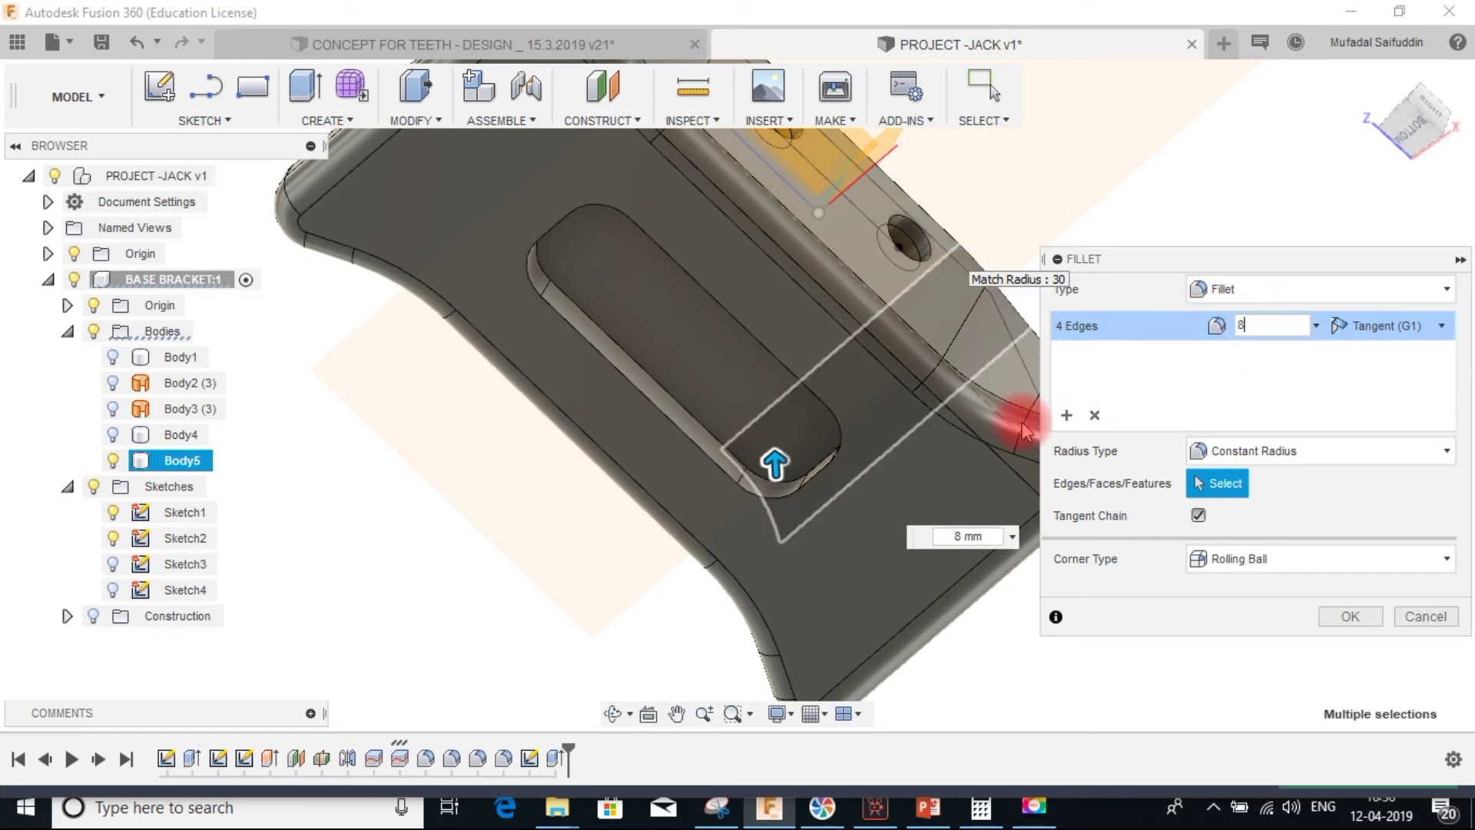
{"action": "left_click", "coordinate": [1350, 616]}
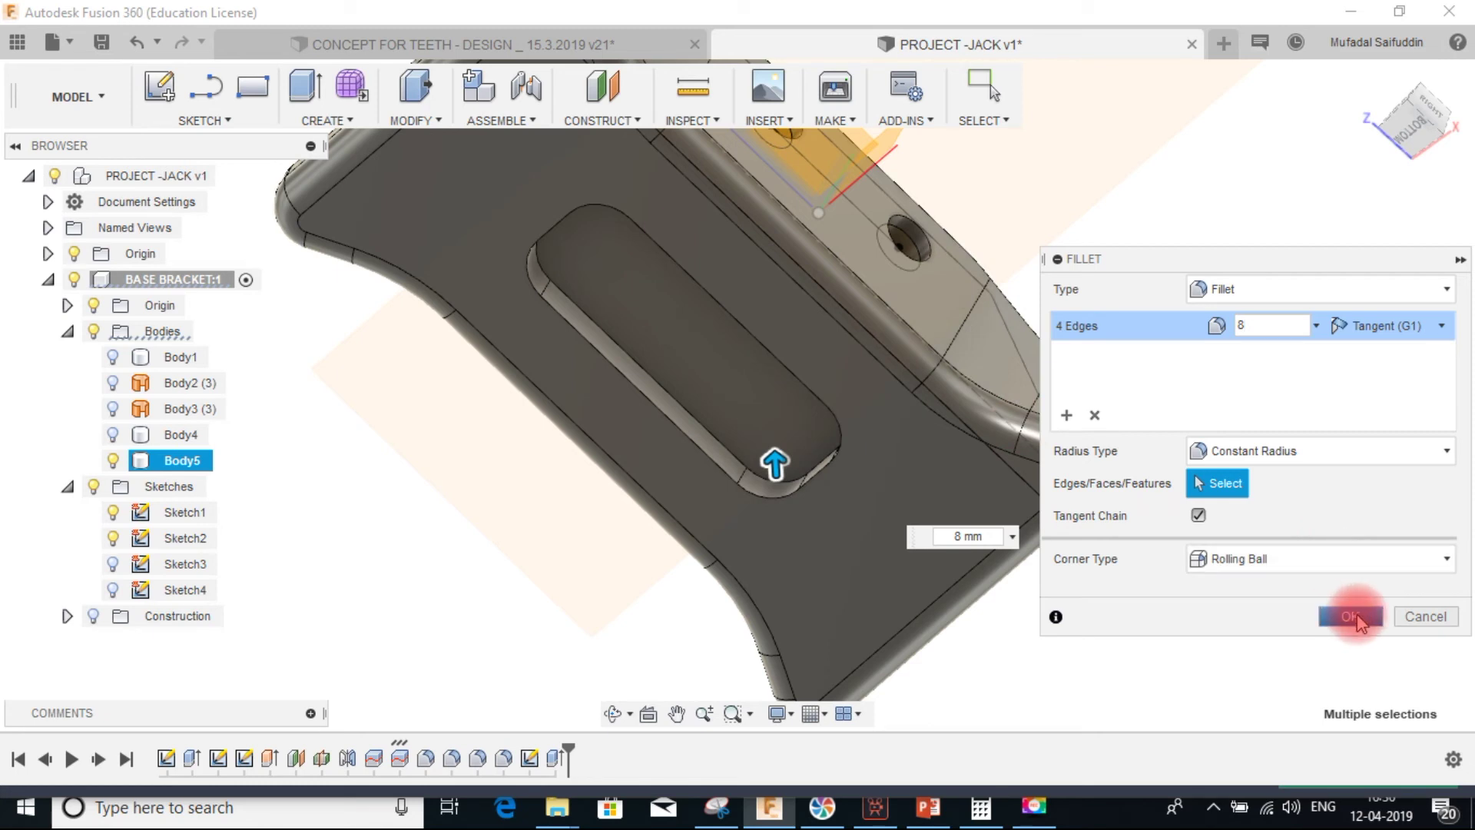
{"action": "key", "text": "f"}
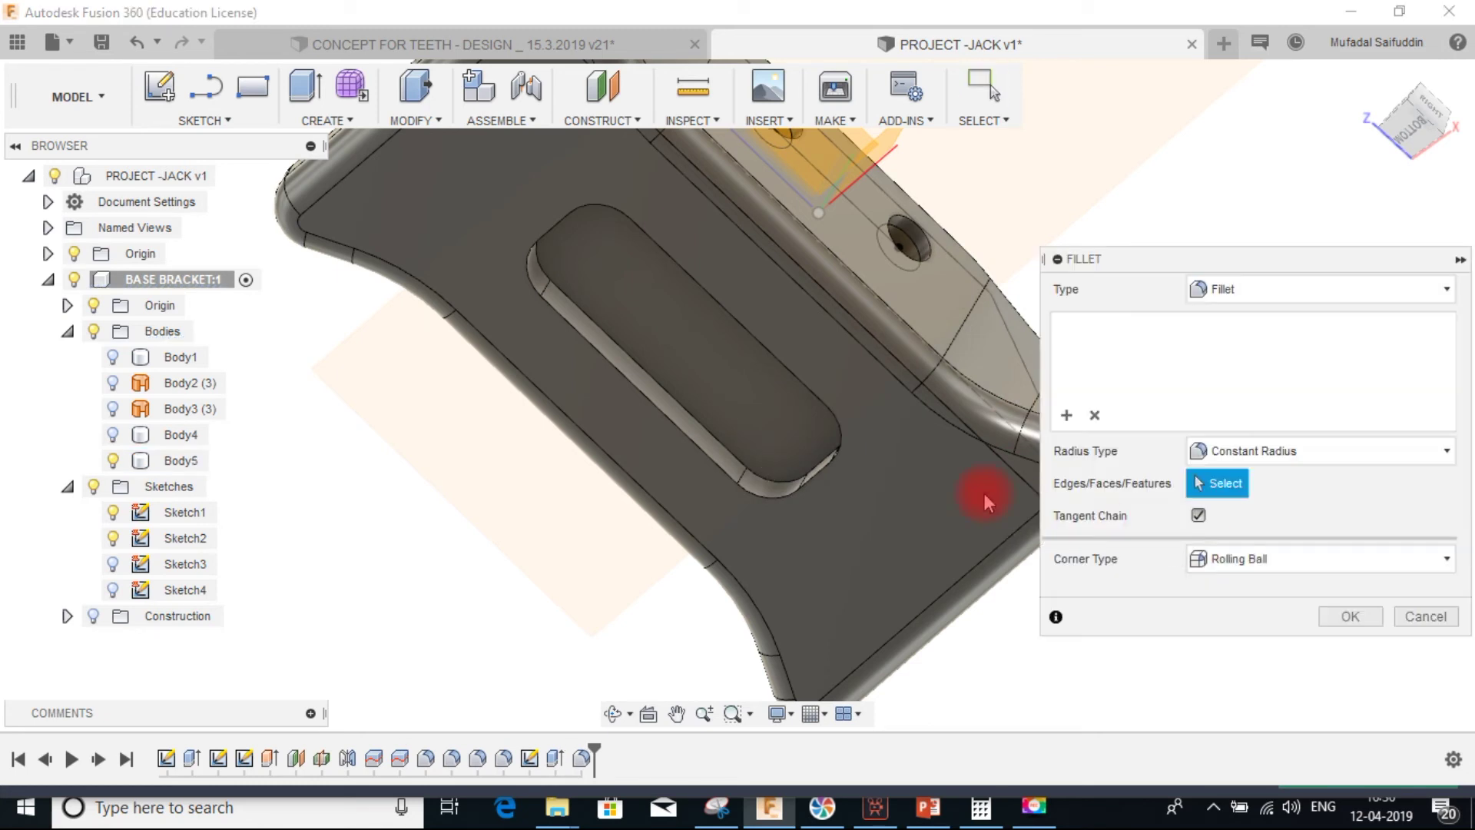
- Fillet the recess edge loop, then undo that fillet
{"action": "left_click", "coordinate": [637, 357]}
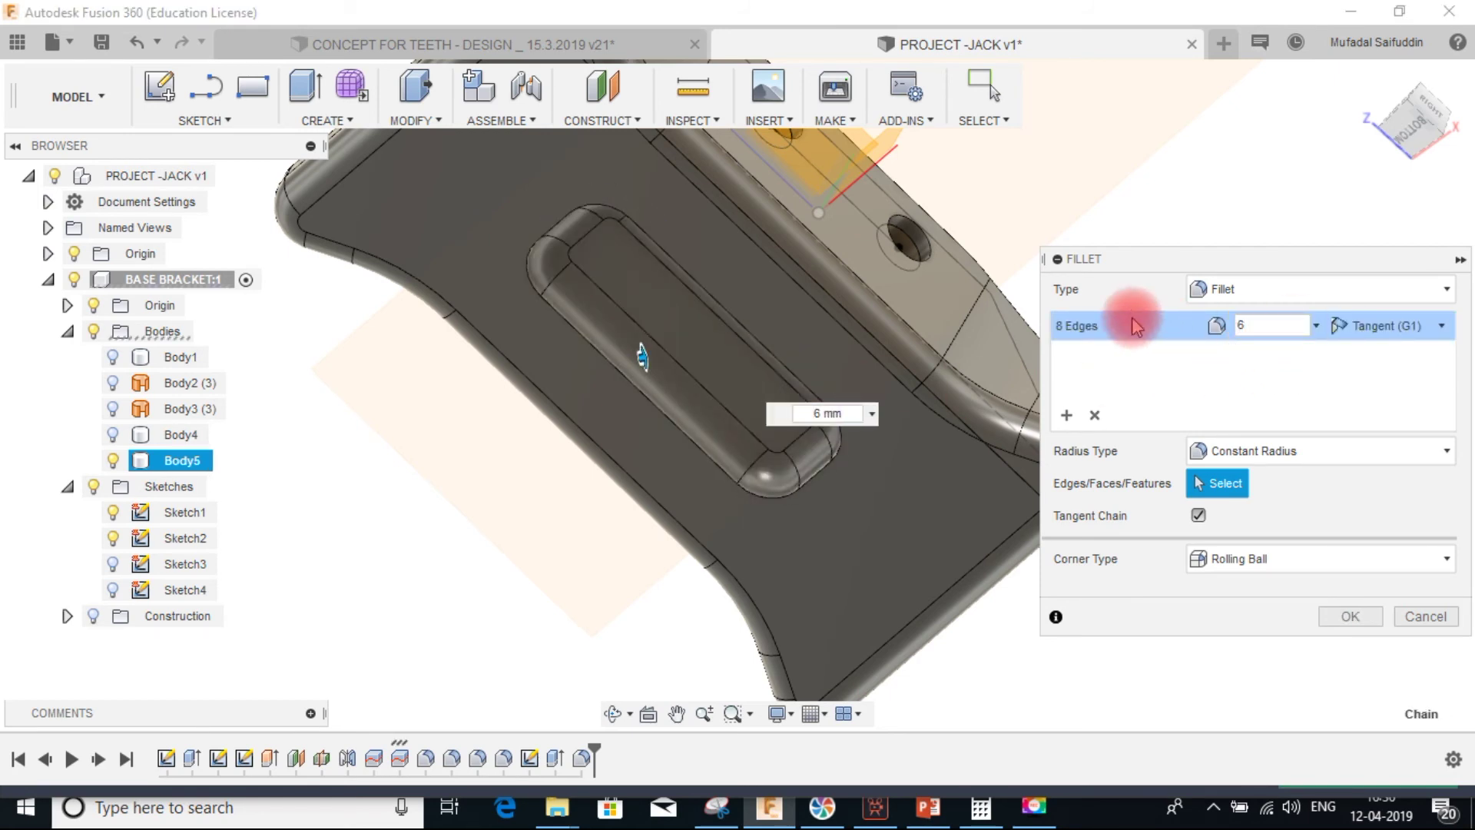
{"action": "key", "text": "Return"}
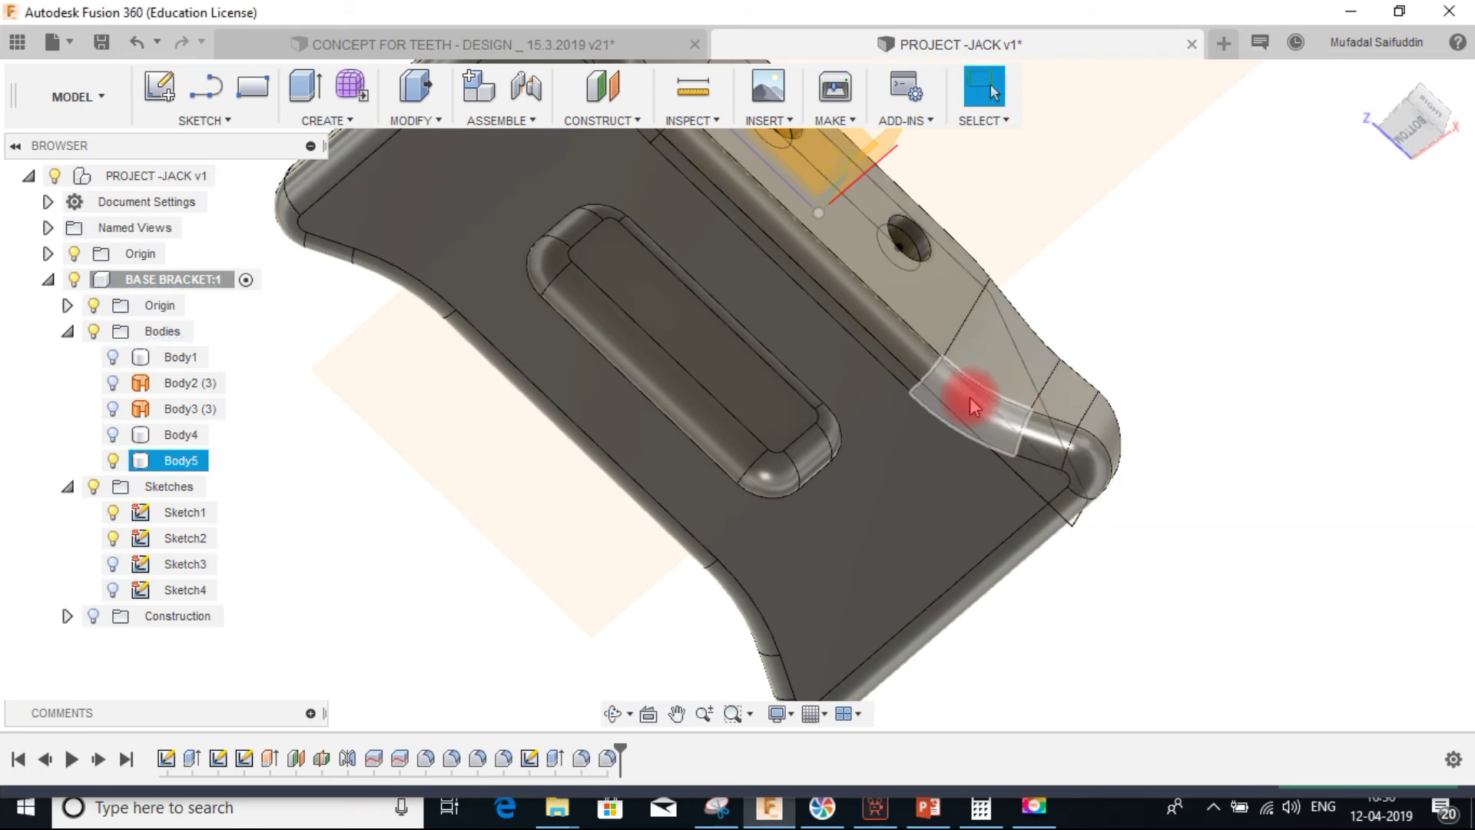
{"action": "key", "text": "f"}
{"action": "key", "text": "Escape"}
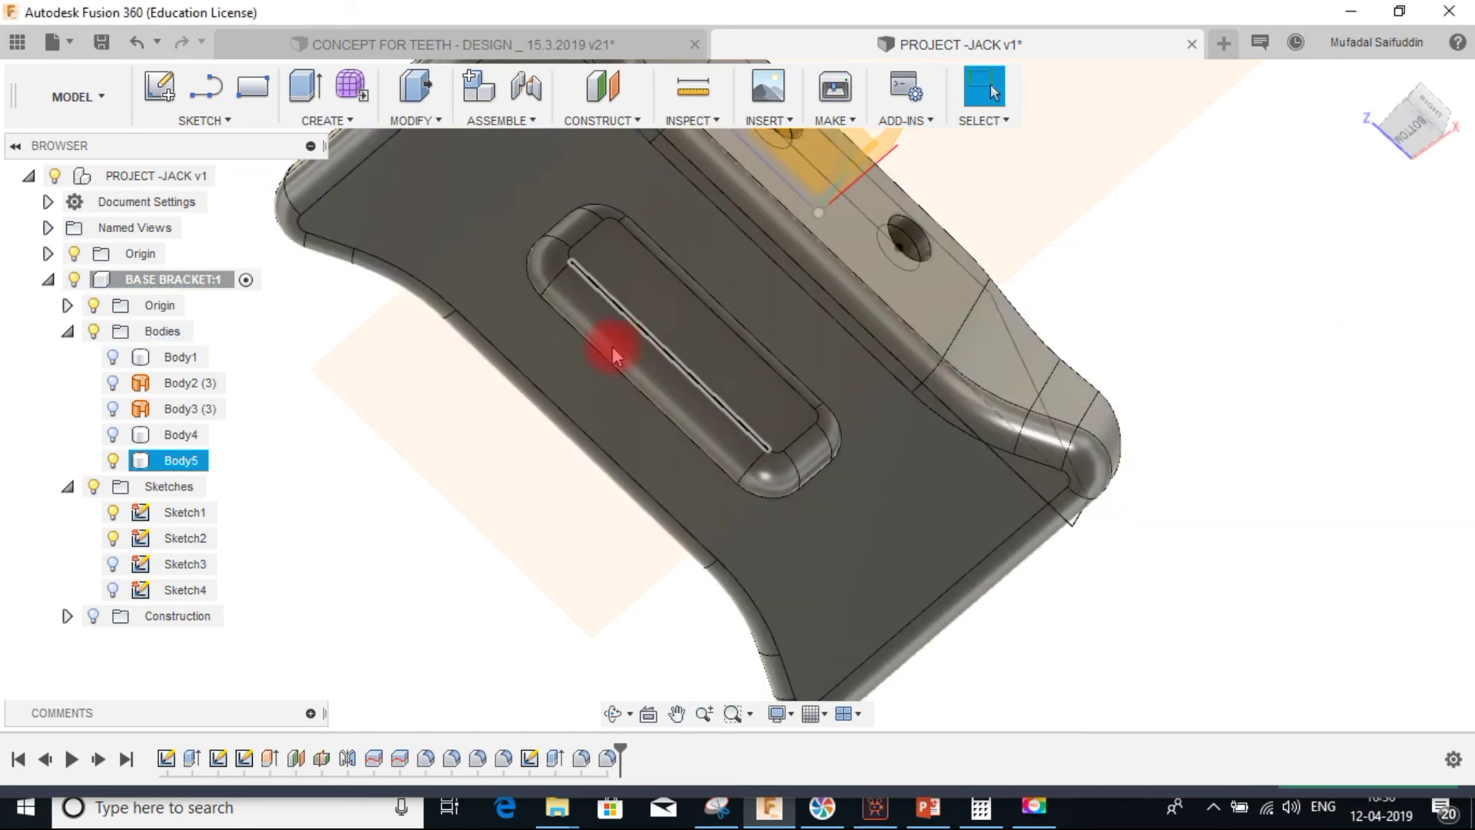
{"action": "key", "text": "ctrl+z"}
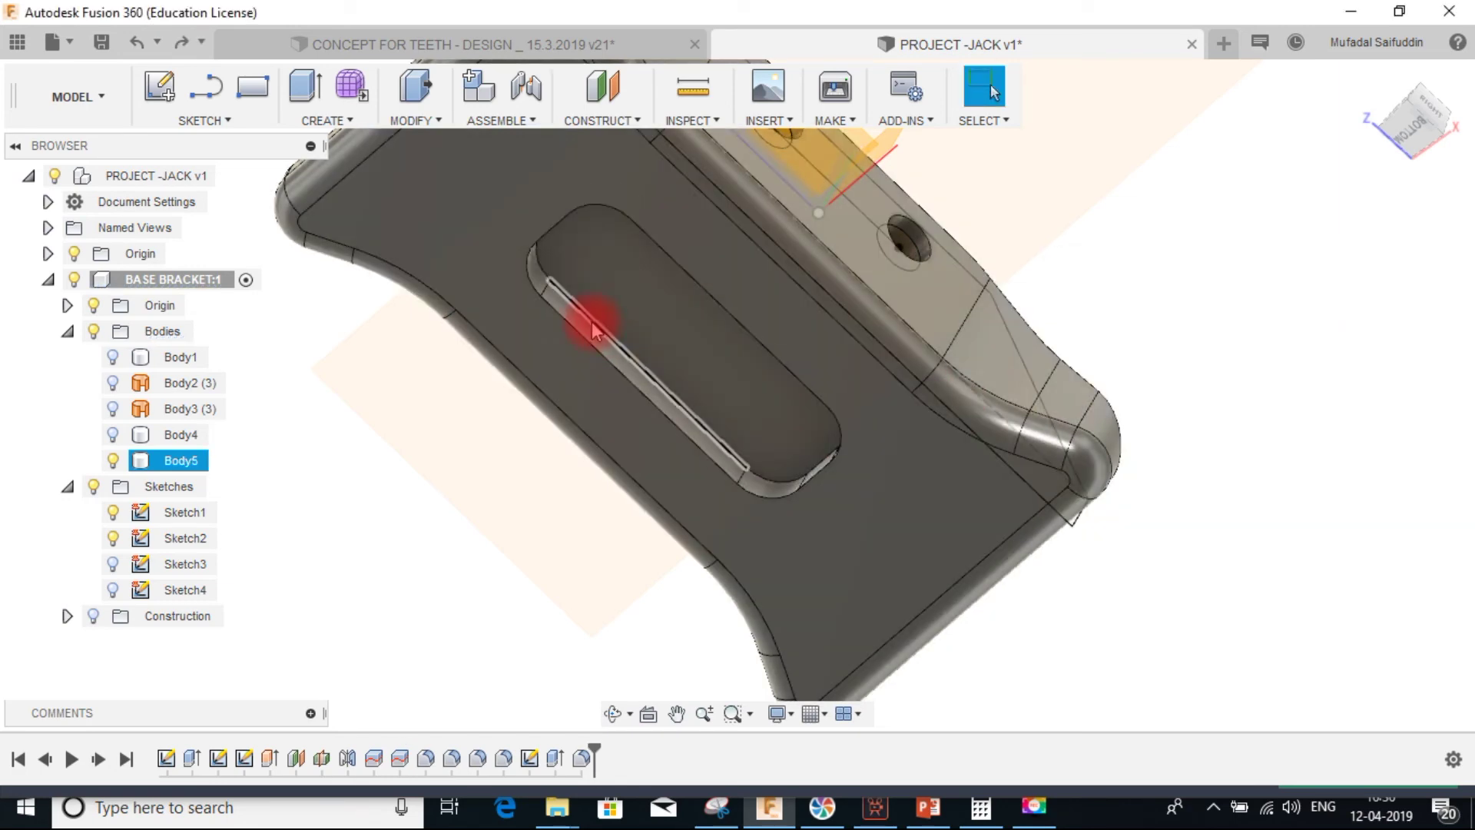
{"action": "mouse_move", "coordinate": [540, 273]}
{"action": "middle_mouse_down", "text": "shift"}
{"action": "mouse_move", "coordinate": [576, 289]}
{"action": "mouse_move", "coordinate": [543, 237]}
{"action": "mouse_move", "coordinate": [520, 230]}
{"action": "mouse_move", "coordinate": [583, 283]}
{"action": "middle_mouse_up", "text": "shift"}
- Apply a 6 mm fillet to the recess's eight-edge boundary loop
{"action": "key", "text": "f"}
{"action": "left_click", "coordinate": [595, 292]}
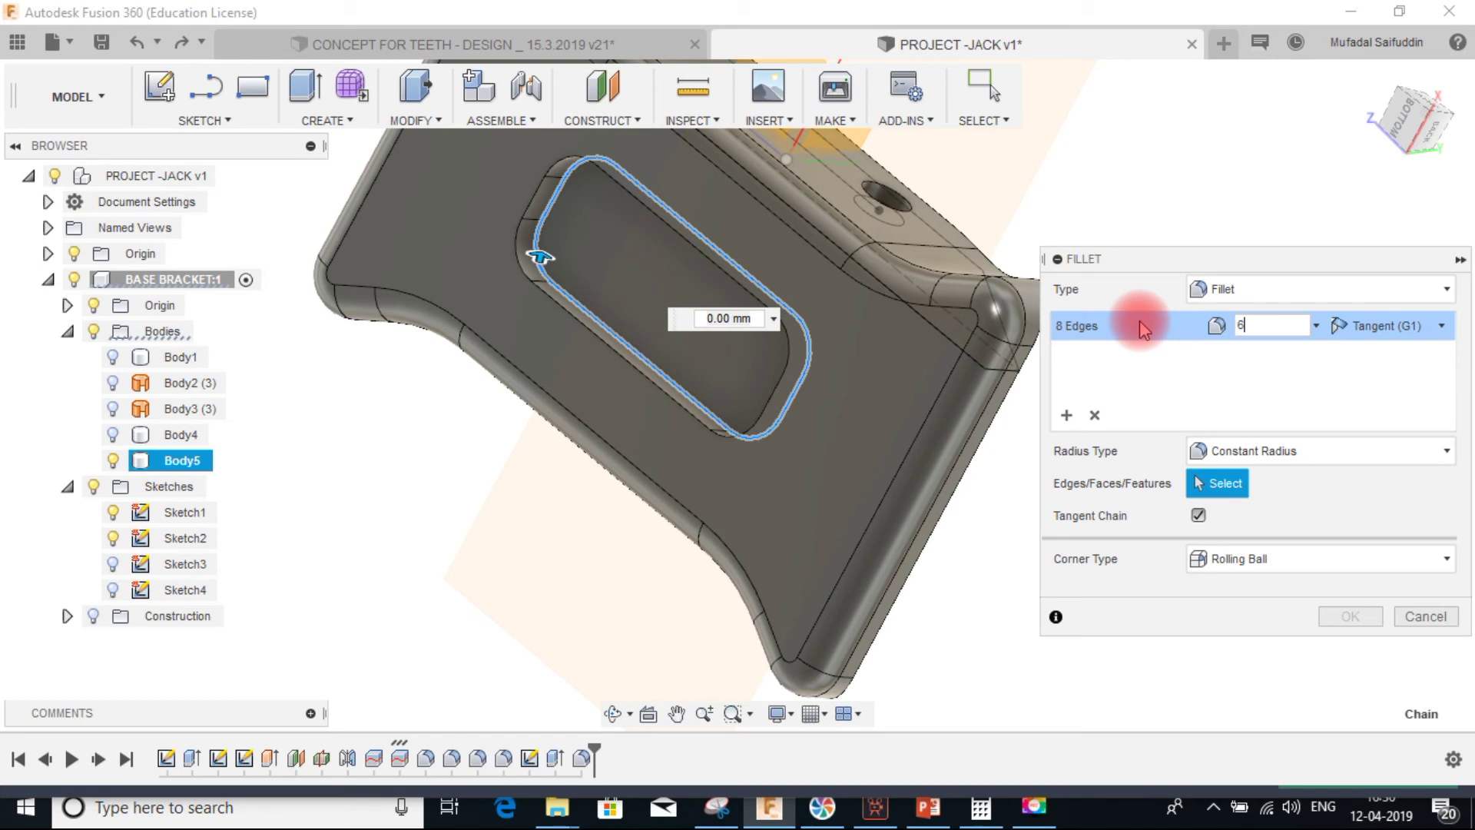
{"action": "type", "text": "6"}
{"action": "key", "text": "Return"}
{"action": "key", "text": "f"}
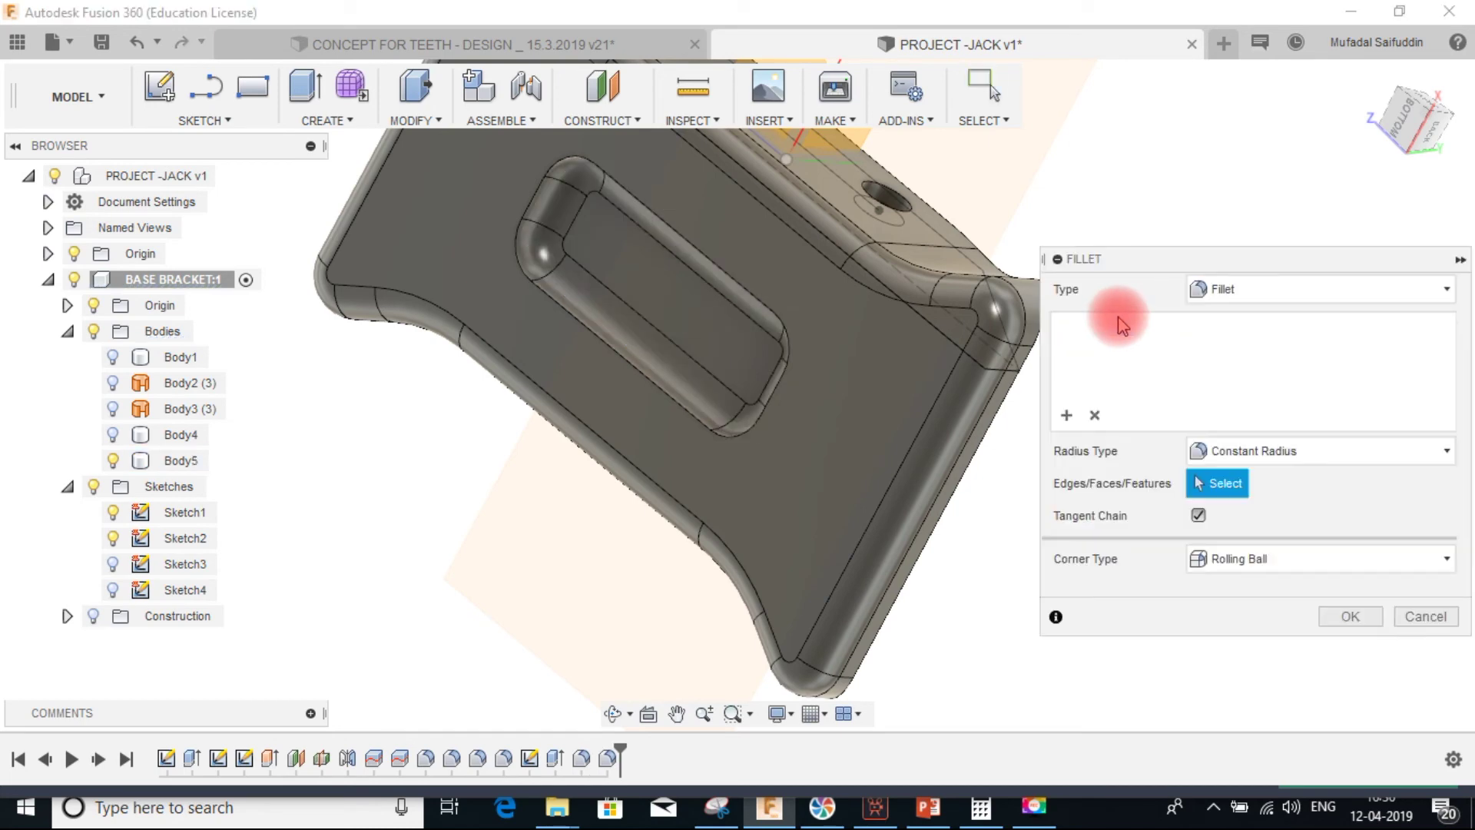
{"action": "left_click", "coordinate": [601, 340]}
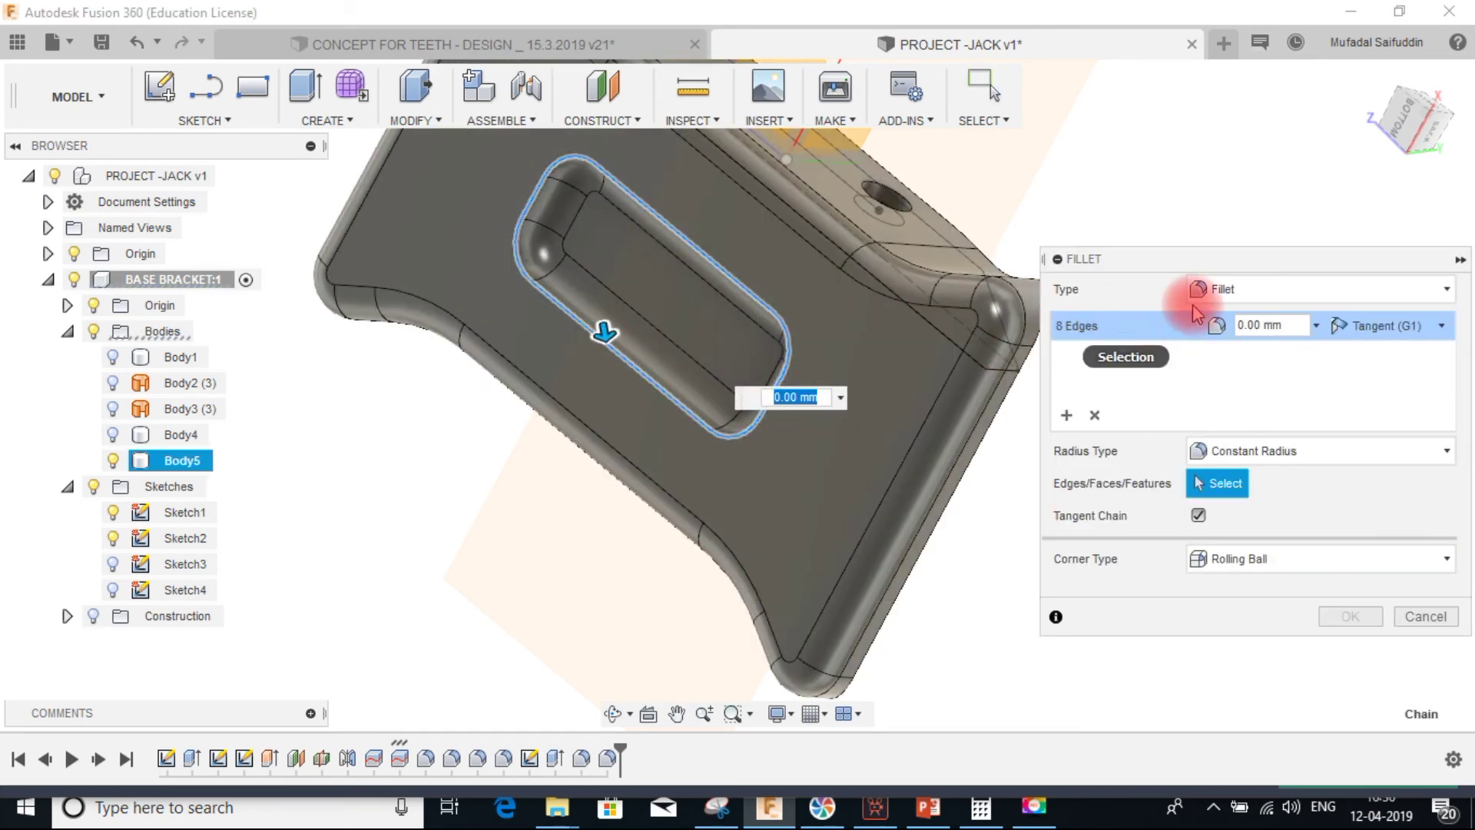
{"action": "type", "text": "6"}
{"action": "key", "text": "Return"}
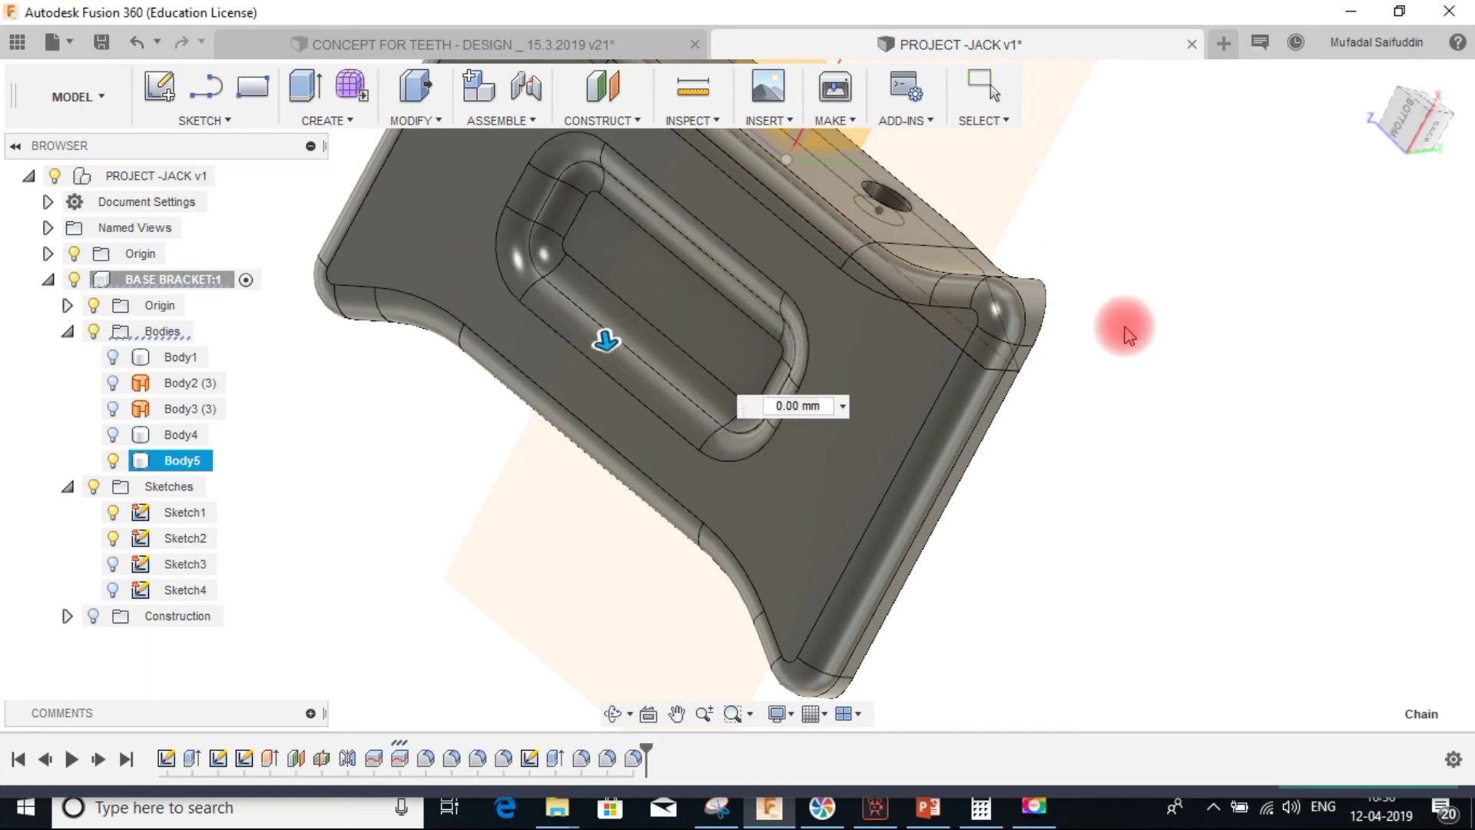
{"action": "mouse_move", "coordinate": [820, 330]}
{"action": "middle_mouse_down", "text": "shift"}
{"action": "mouse_move", "coordinate": [856, 240]}
{"action": "mouse_move", "coordinate": [909, 418]}
{"action": "mouse_move", "coordinate": [831, 366]}
{"action": "mouse_move", "coordinate": [830, 283]}
{"action": "mouse_move", "coordinate": [855, 379]}
{"action": "mouse_move", "coordinate": [809, 306]}
{"action": "middle_mouse_up", "text": "shift"}
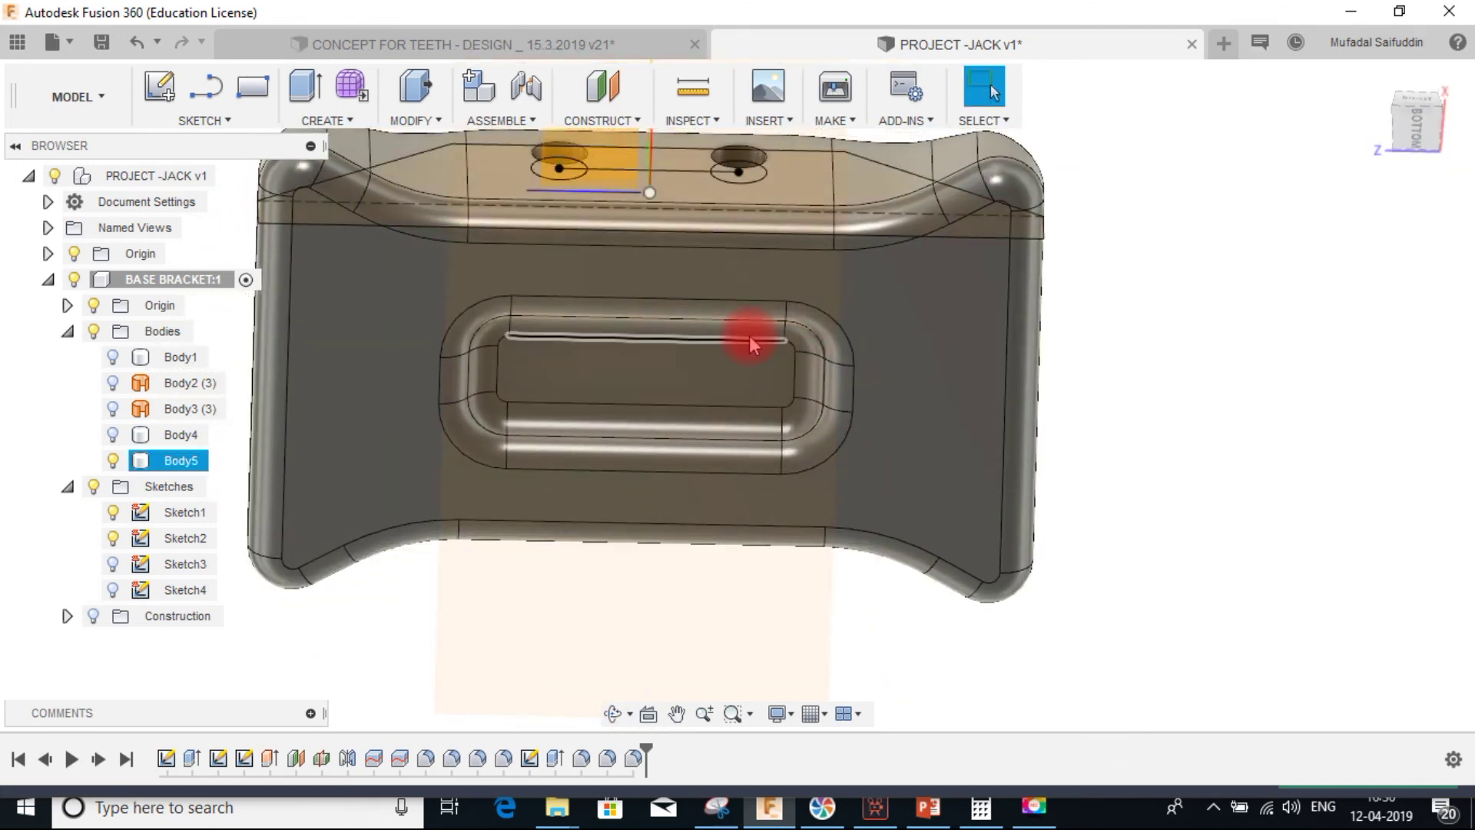
- Start a Shell on the bracket with its top face chosen to stay open
{"action": "mouse_move", "coordinate": [701, 362]}
{"action": "middle_mouse_down", "text": "shift"}
{"action": "mouse_move", "coordinate": [771, 319]}
{"action": "mouse_move", "coordinate": [855, 422]}
{"action": "mouse_move", "coordinate": [848, 507]}
{"action": "mouse_move", "coordinate": [796, 320]}
{"action": "mouse_move", "coordinate": [823, 313]}
{"action": "mouse_move", "coordinate": [701, 389]}
{"action": "mouse_move", "coordinate": [708, 378]}
{"action": "middle_mouse_up", "text": "shift"}
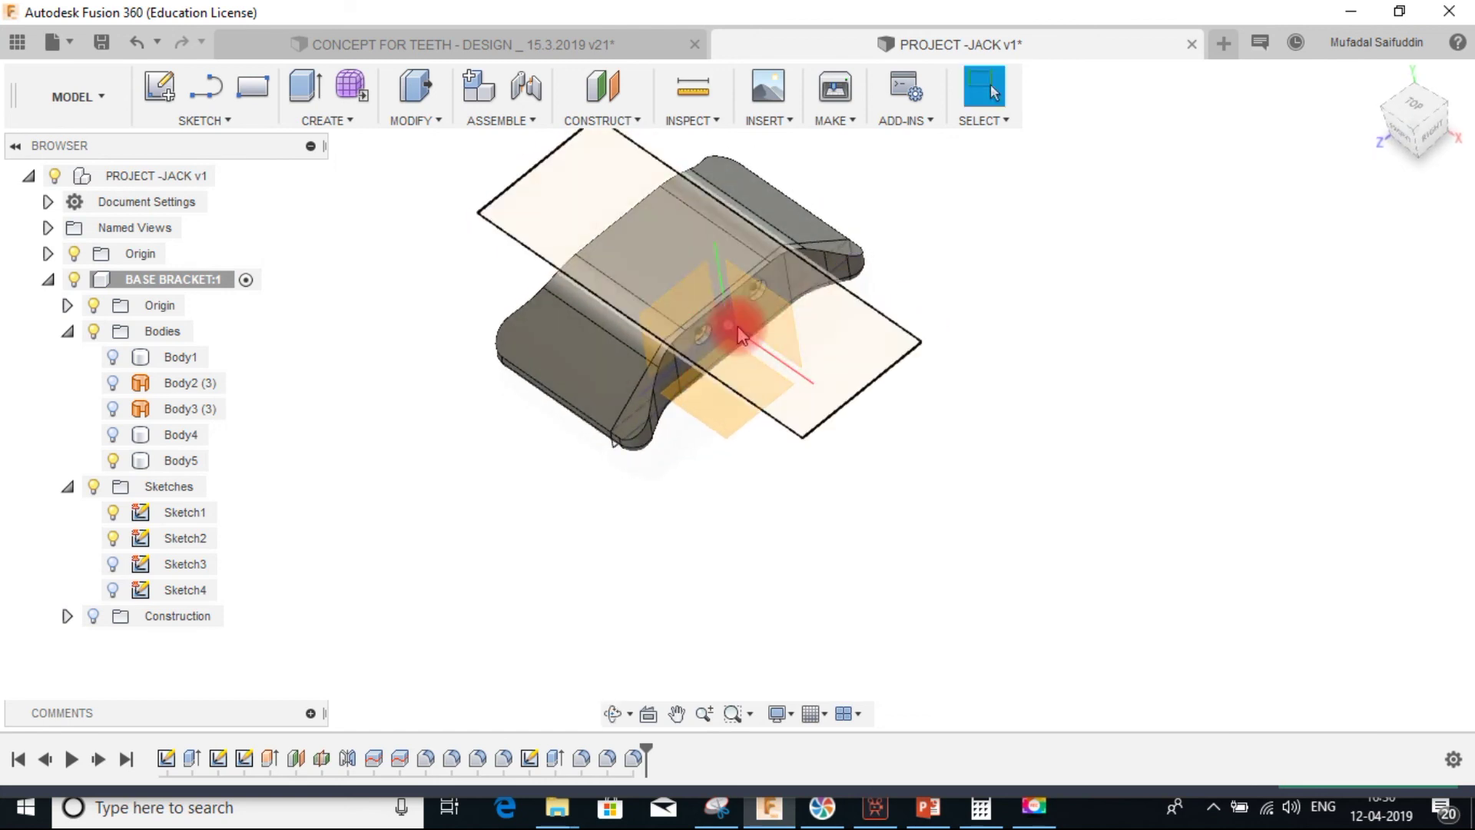
{"action": "middle_click_drag", "start_coordinate": [813, 329], "coordinate": [933, 417]}
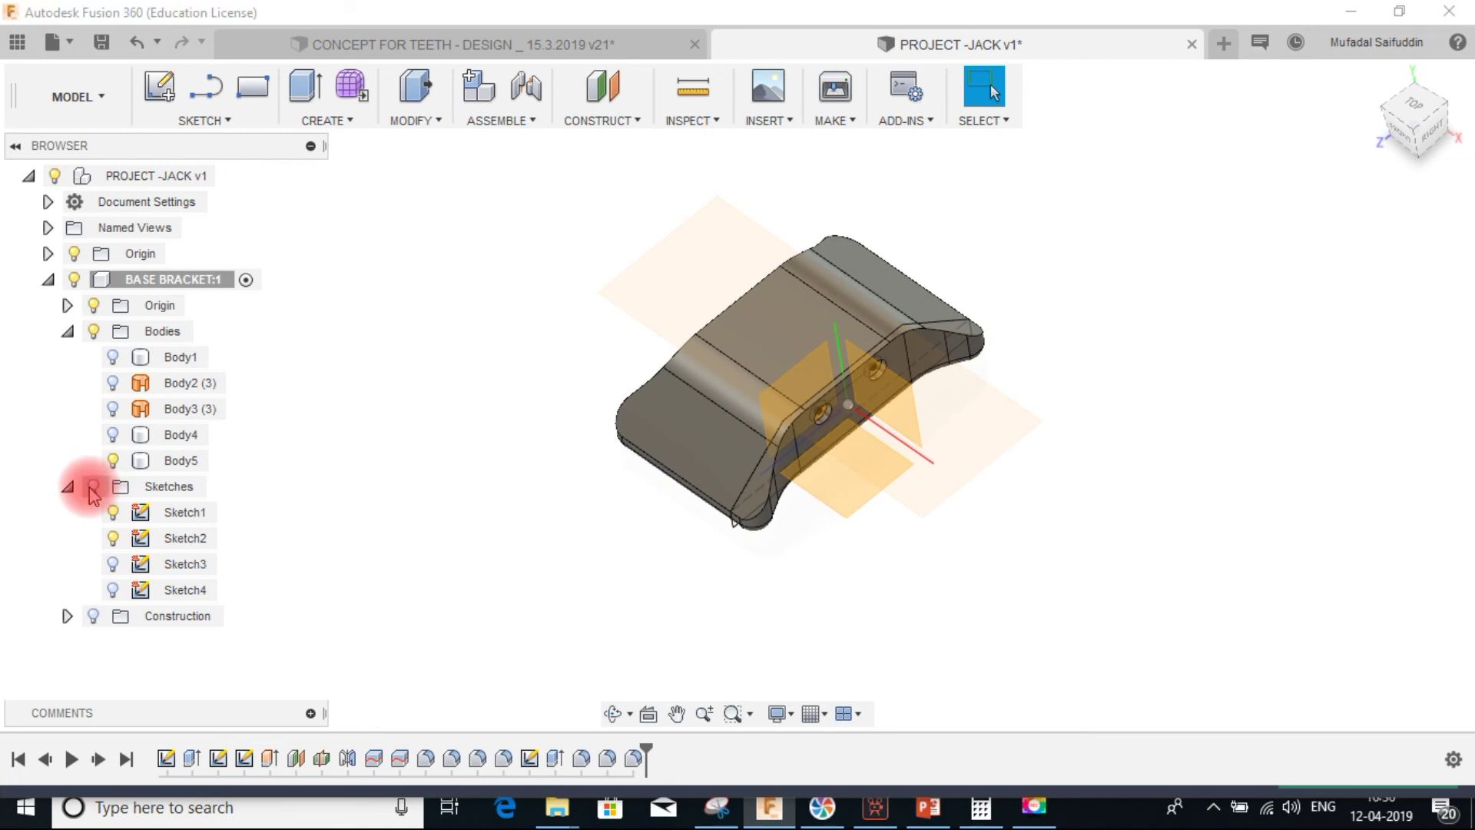
{"action": "left_click", "coordinate": [399, 130]}
{"action": "left_click", "coordinate": [454, 217]}
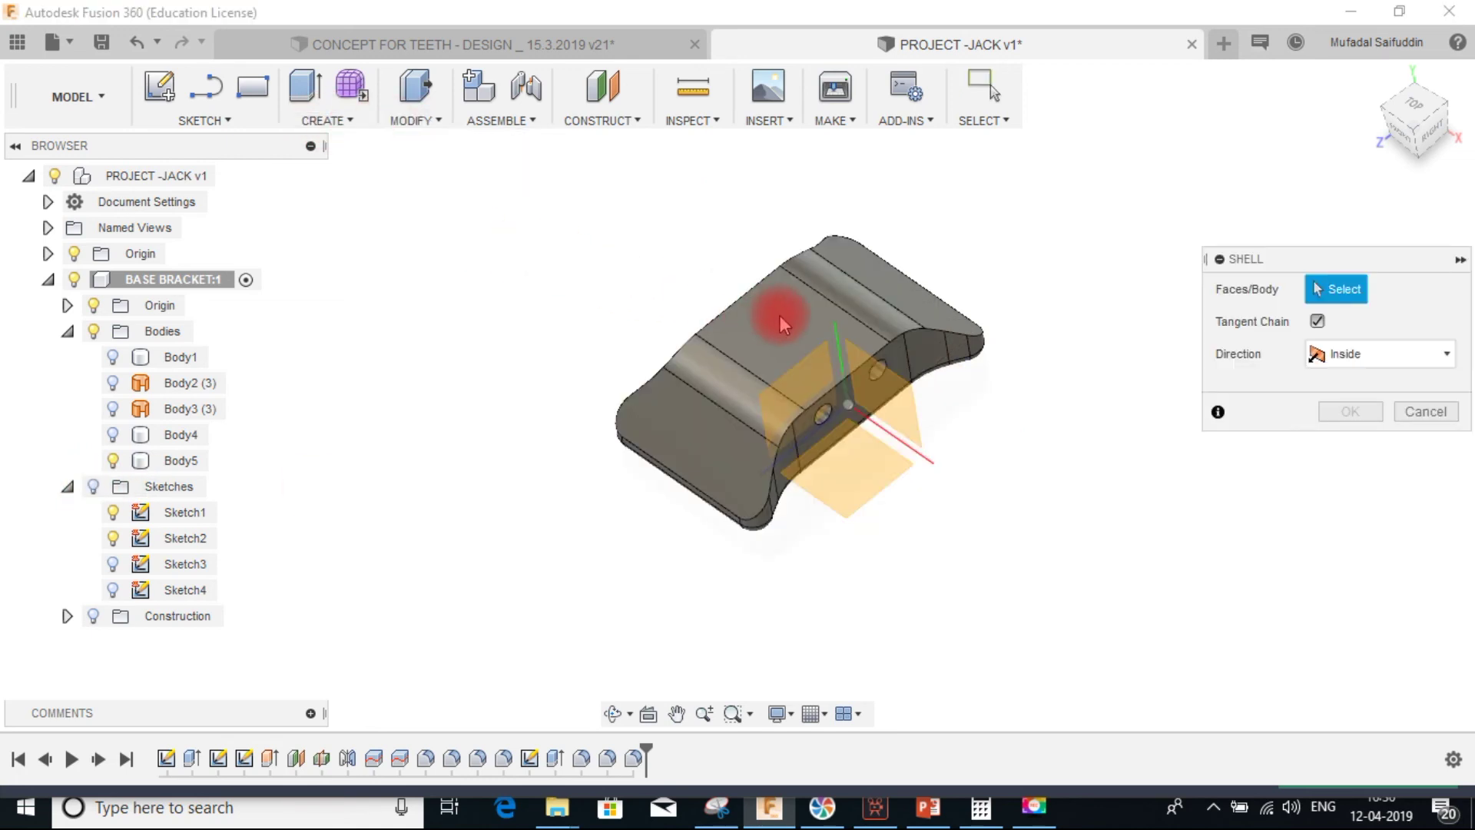
{"action": "left_click", "coordinate": [788, 317]}
- Add both side-hole faces and shell the bracket with a 3 mm inside thickness
{"action": "scroll", "coordinate": [810, 437], "scroll_direction": "up", "scroll_amount": 2}
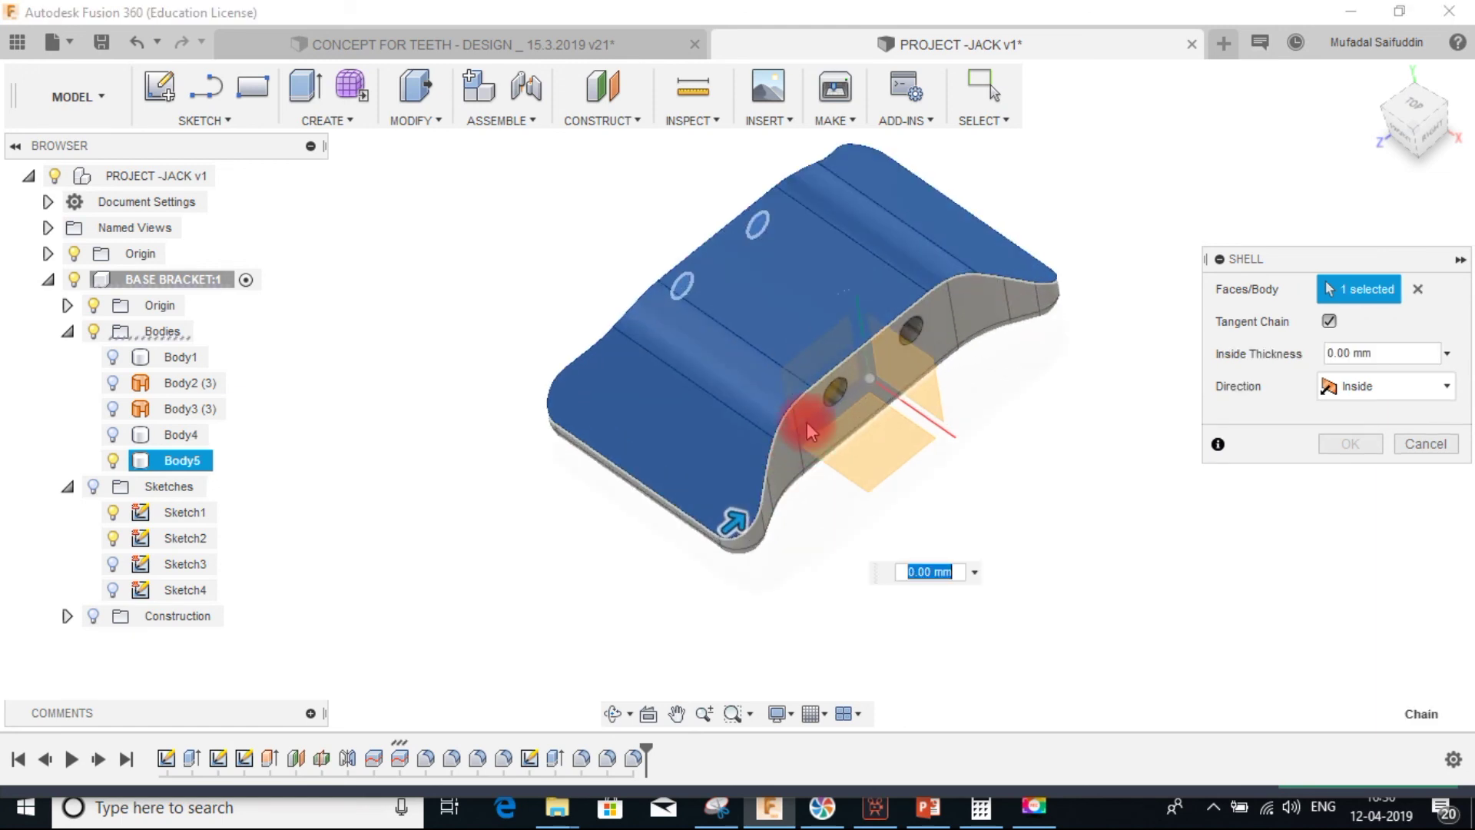
{"action": "scroll", "coordinate": [810, 438], "scroll_direction": "up", "scroll_amount": 2}
{"action": "middle_click_drag", "start_coordinate": [867, 368], "coordinate": [681, 345], "text": "shift"}
{"action": "scroll", "coordinate": [709, 365], "scroll_direction": "up", "scroll_amount": 2}
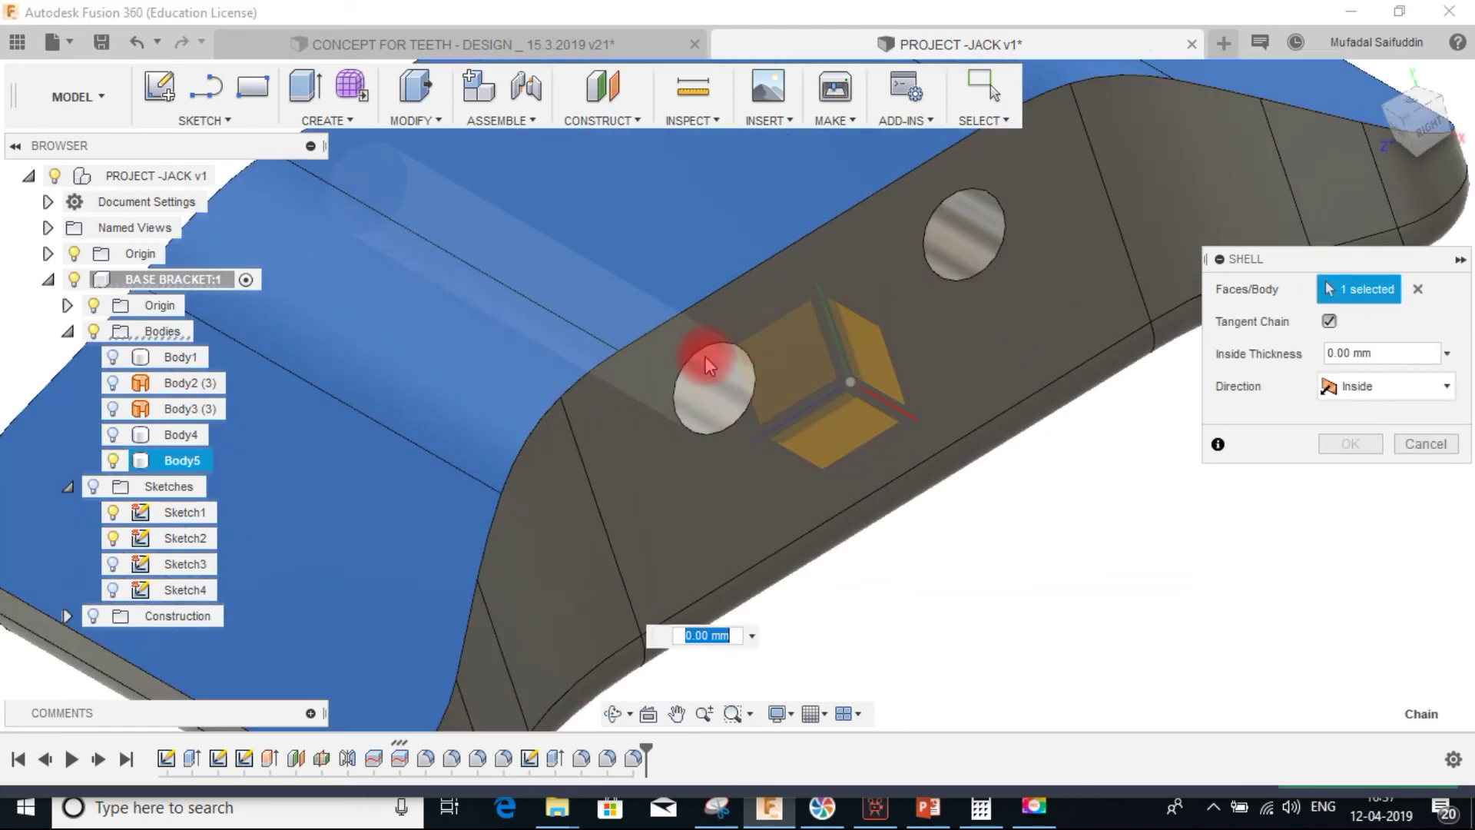
{"action": "left_click", "coordinate": [737, 371]}
{"action": "scroll", "coordinate": [737, 371], "scroll_direction": "up", "scroll_amount": 2}
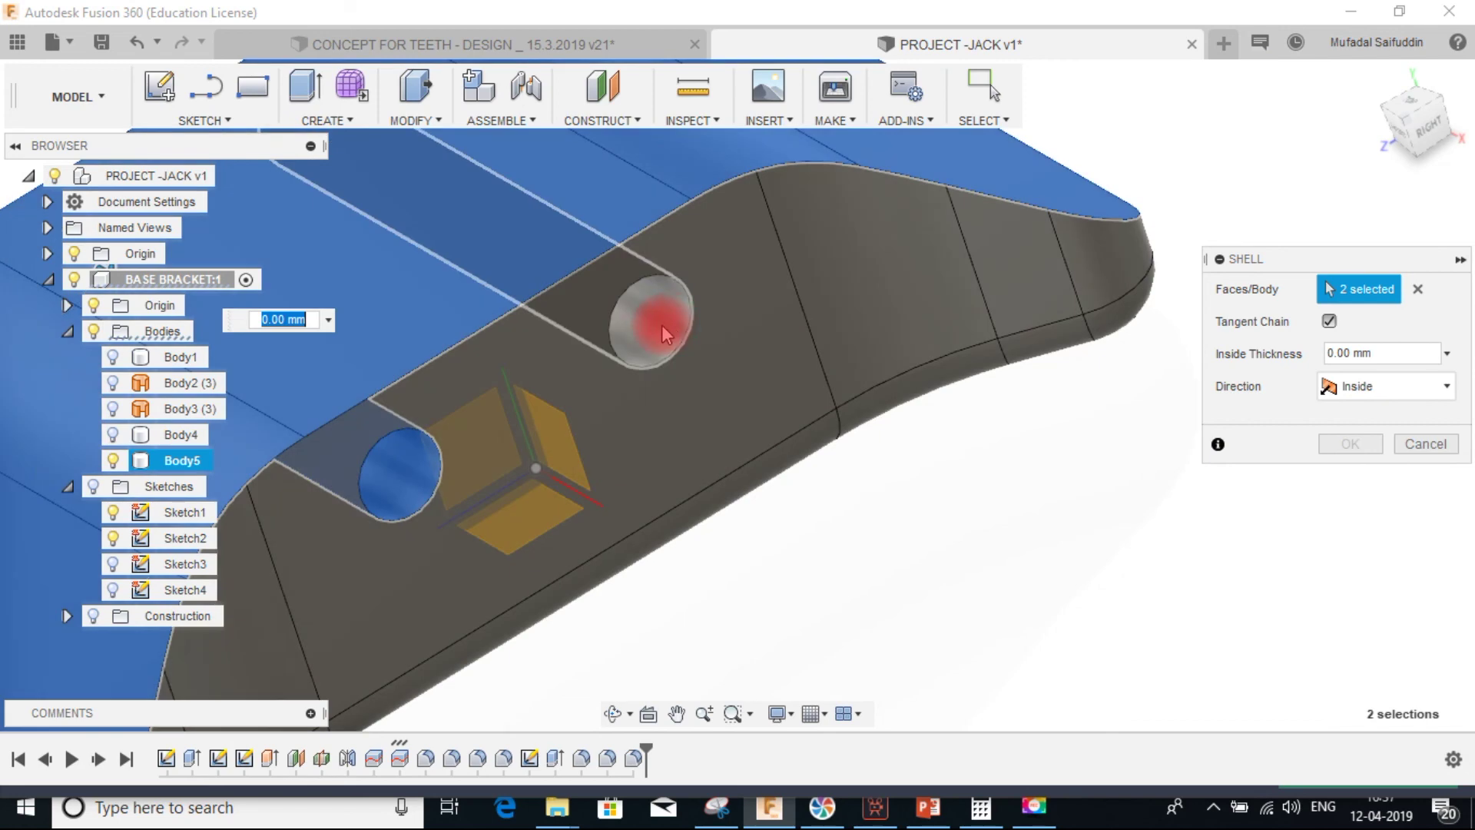
{"action": "left_click", "coordinate": [667, 321]}
{"action": "scroll", "coordinate": [706, 351], "scroll_direction": "down", "scroll_amount": 4}
{"action": "left_click", "coordinate": [1373, 355]}
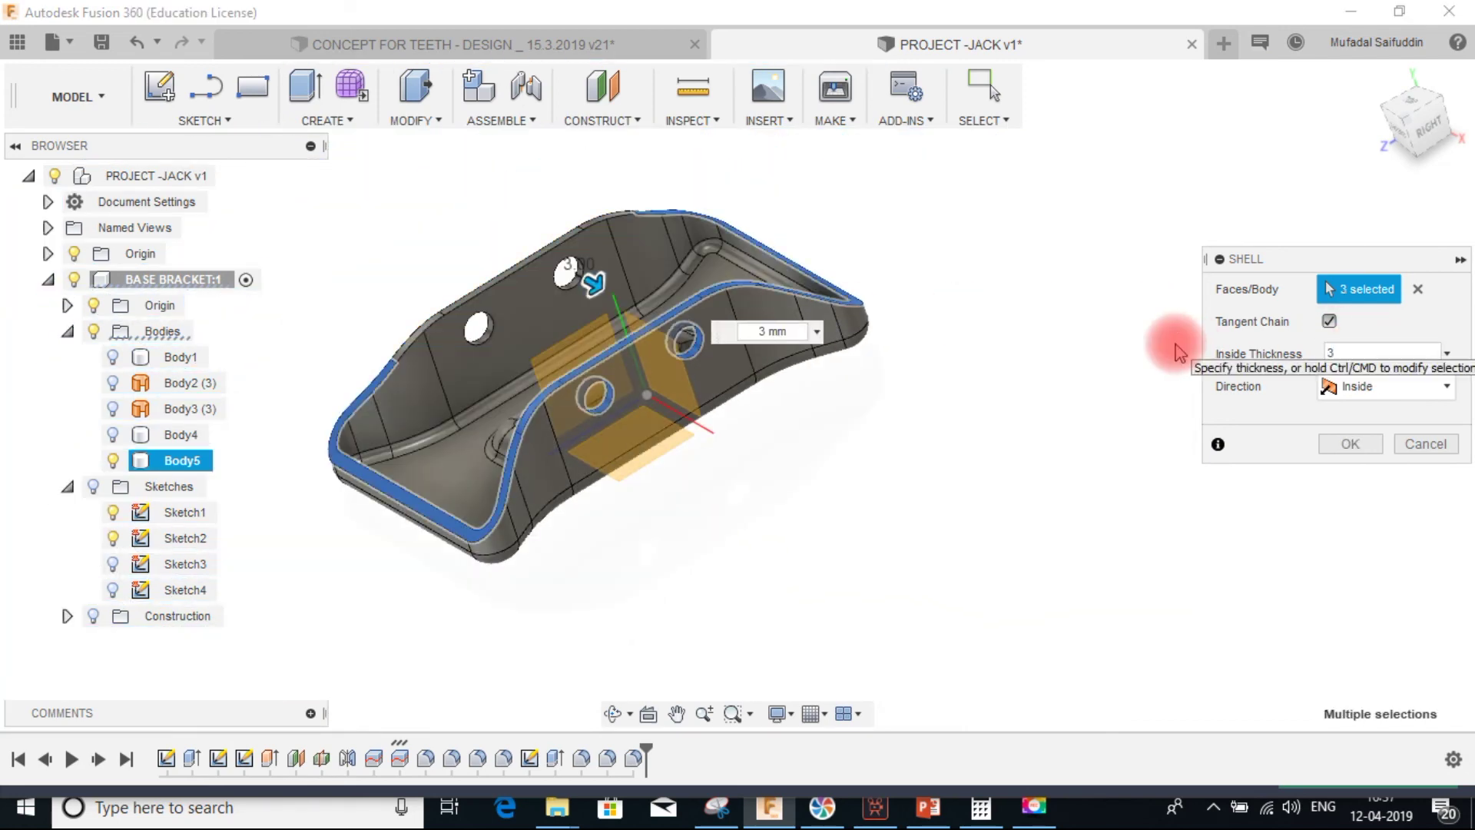
{"action": "left_click", "coordinate": [1337, 446]}
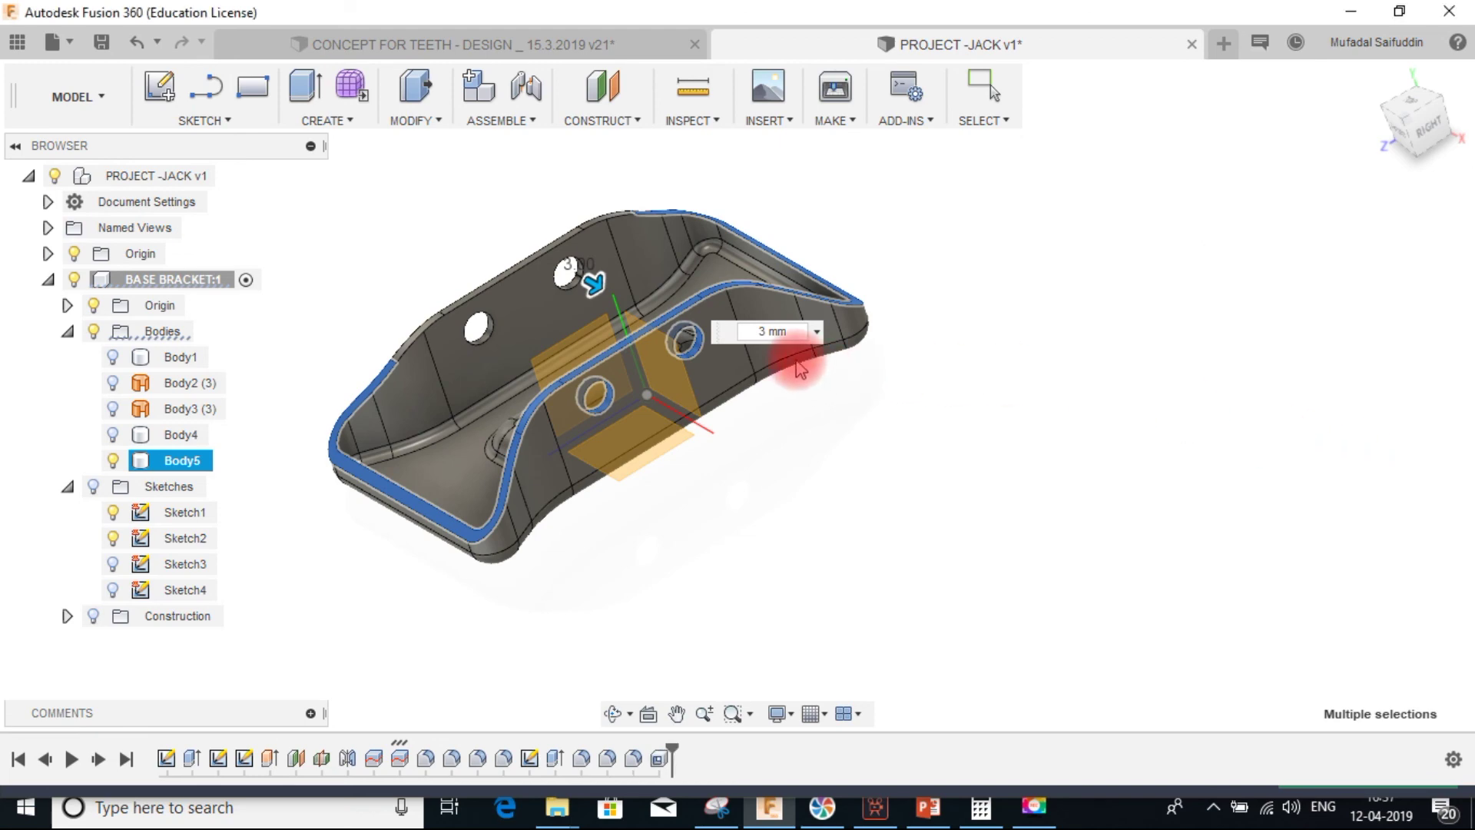
{"action": "middle_click_drag", "start_coordinate": [724, 346], "coordinate": [579, 304], "text": "shift"}
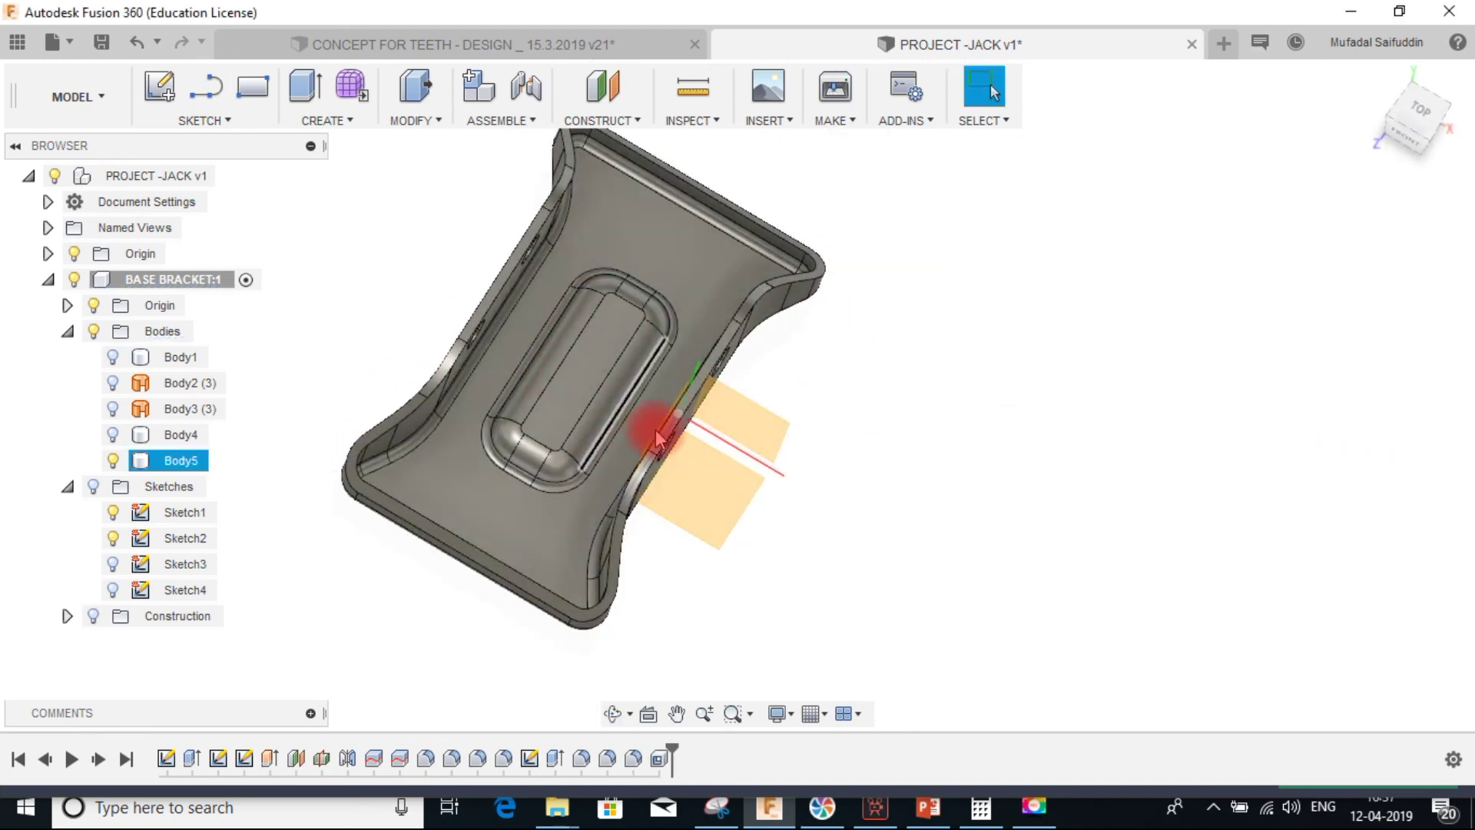